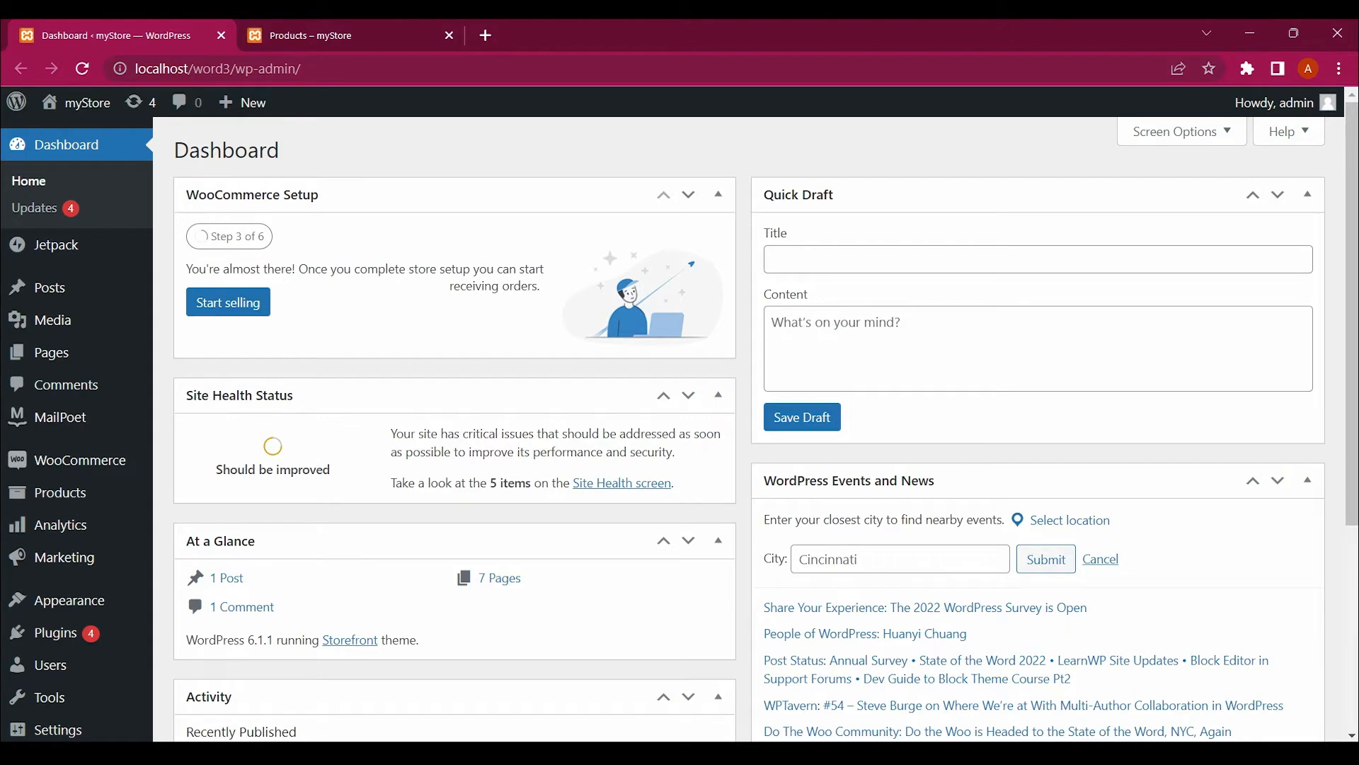
Open the storefront's homepage and look through its category and product sections
left_click(357, 30)
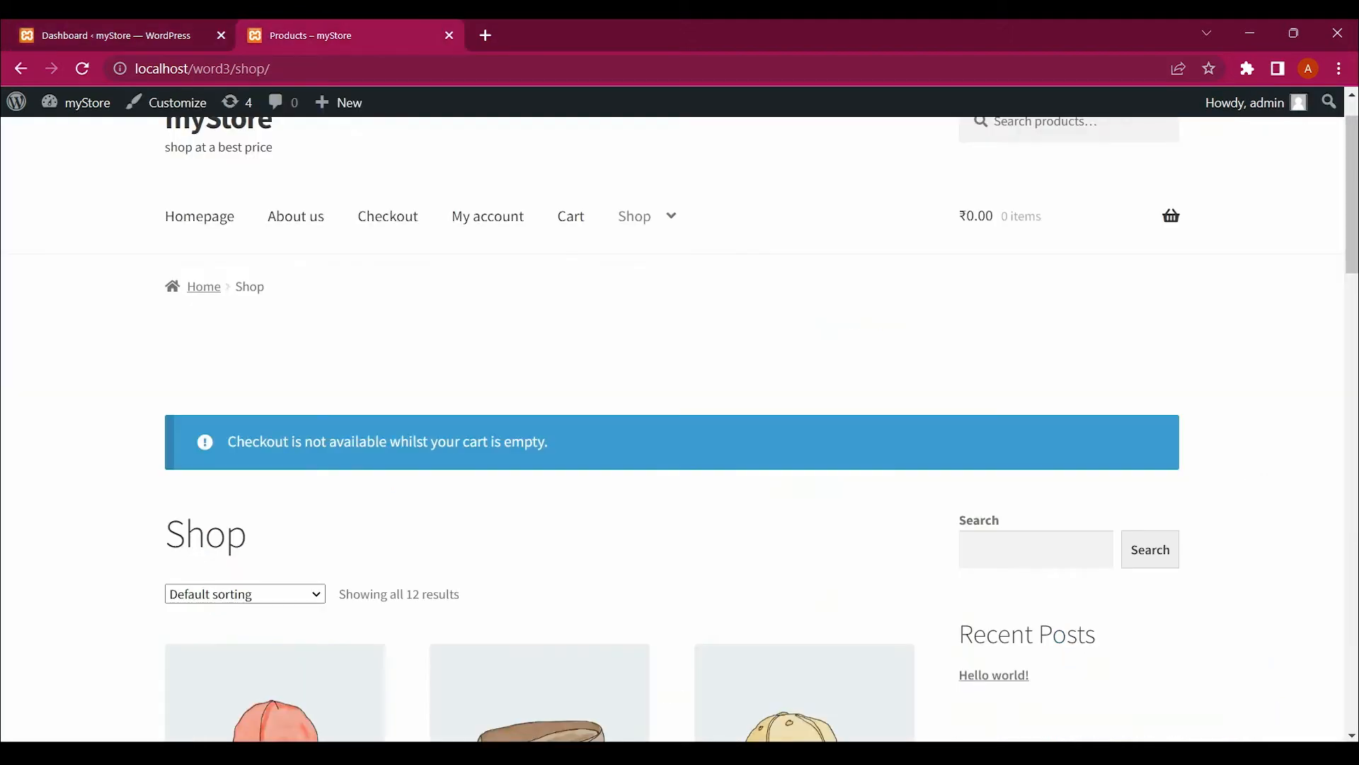
scroll(397, 216, "up", 1)
left_click(199, 274)
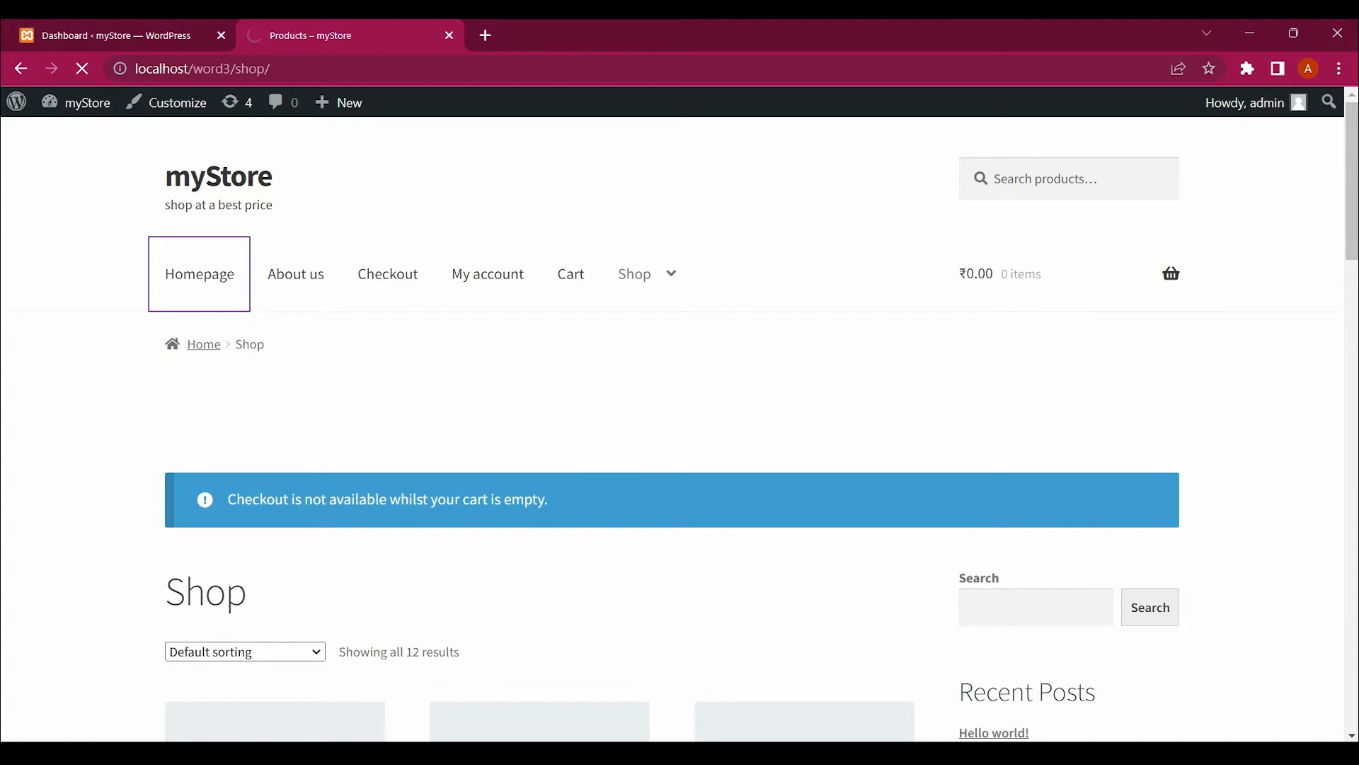
scroll(672, 425, "down", 8)
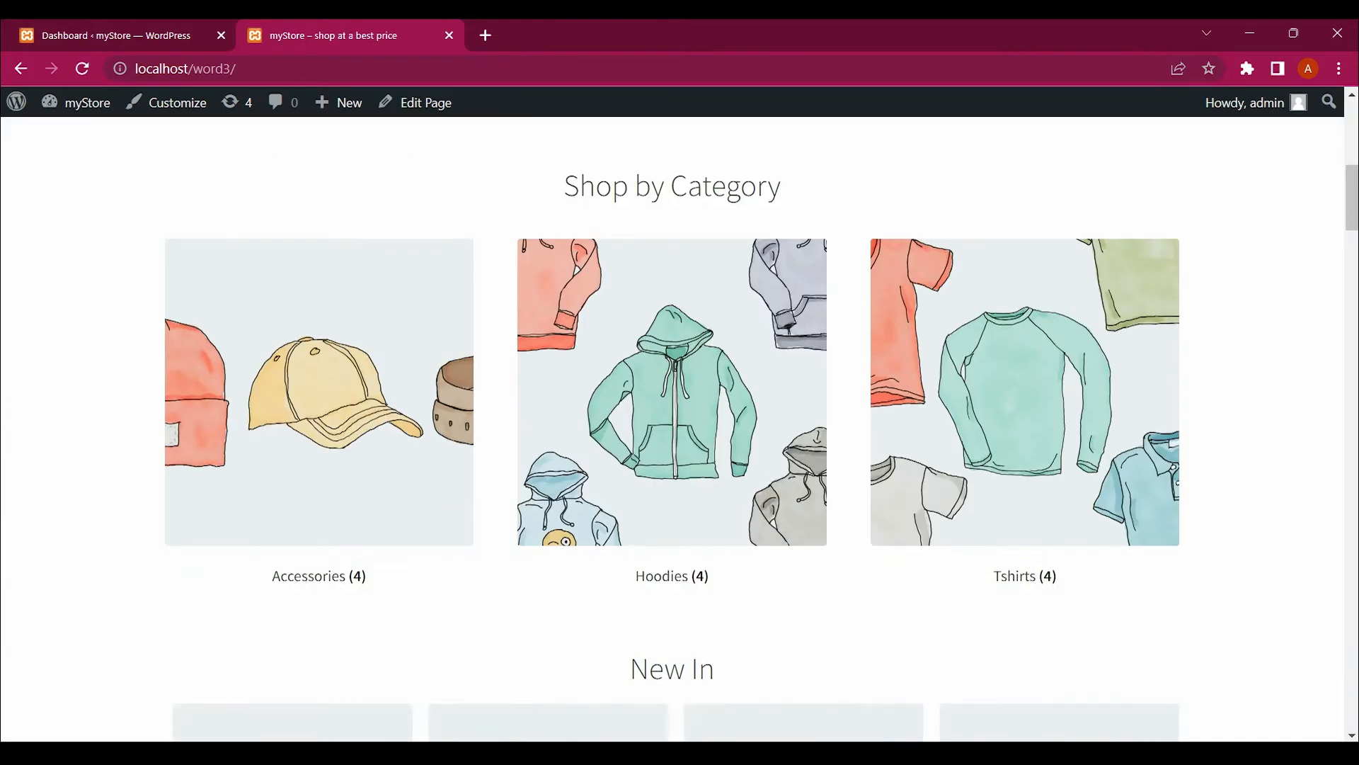
scroll(673, 425, "down", 12)
scroll(673, 425, "up", 20)
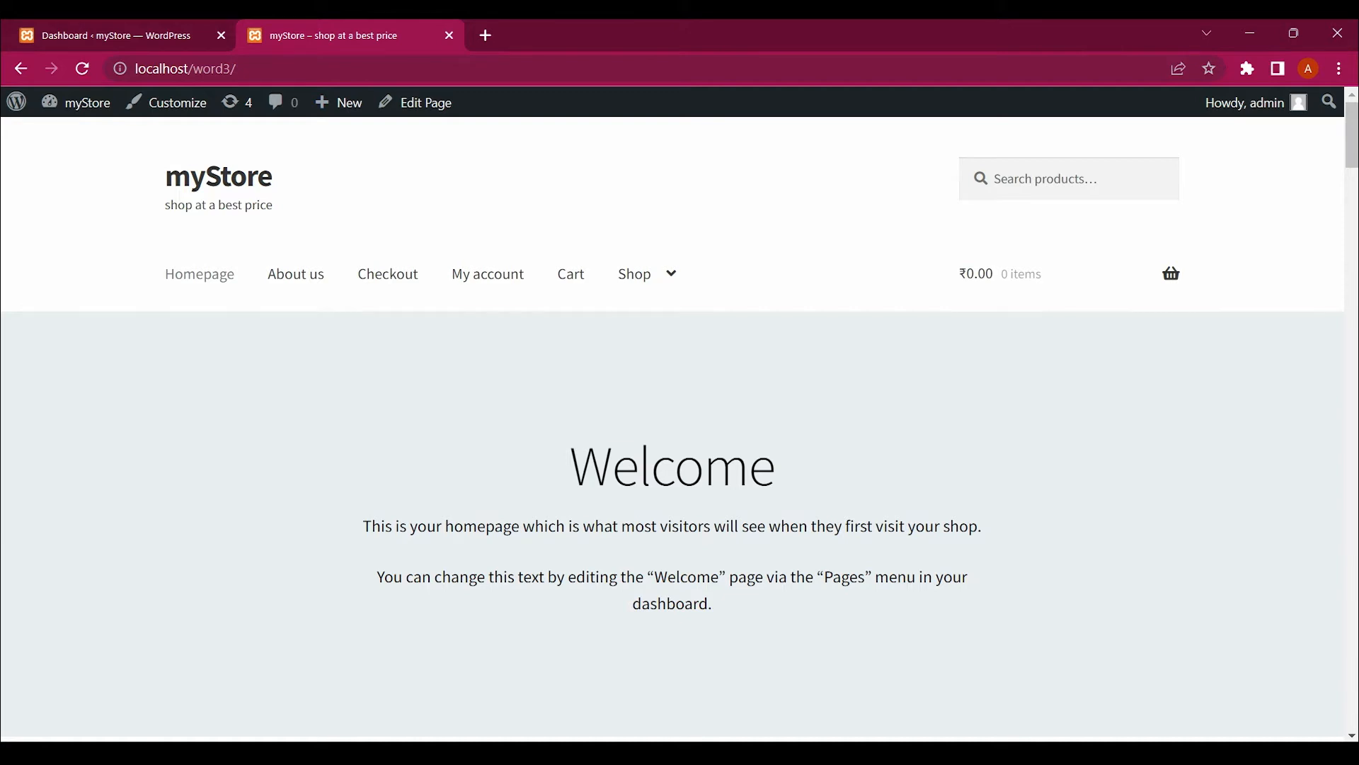
Open the storefront's Shop page and look through the full product listing
left_click(635, 274)
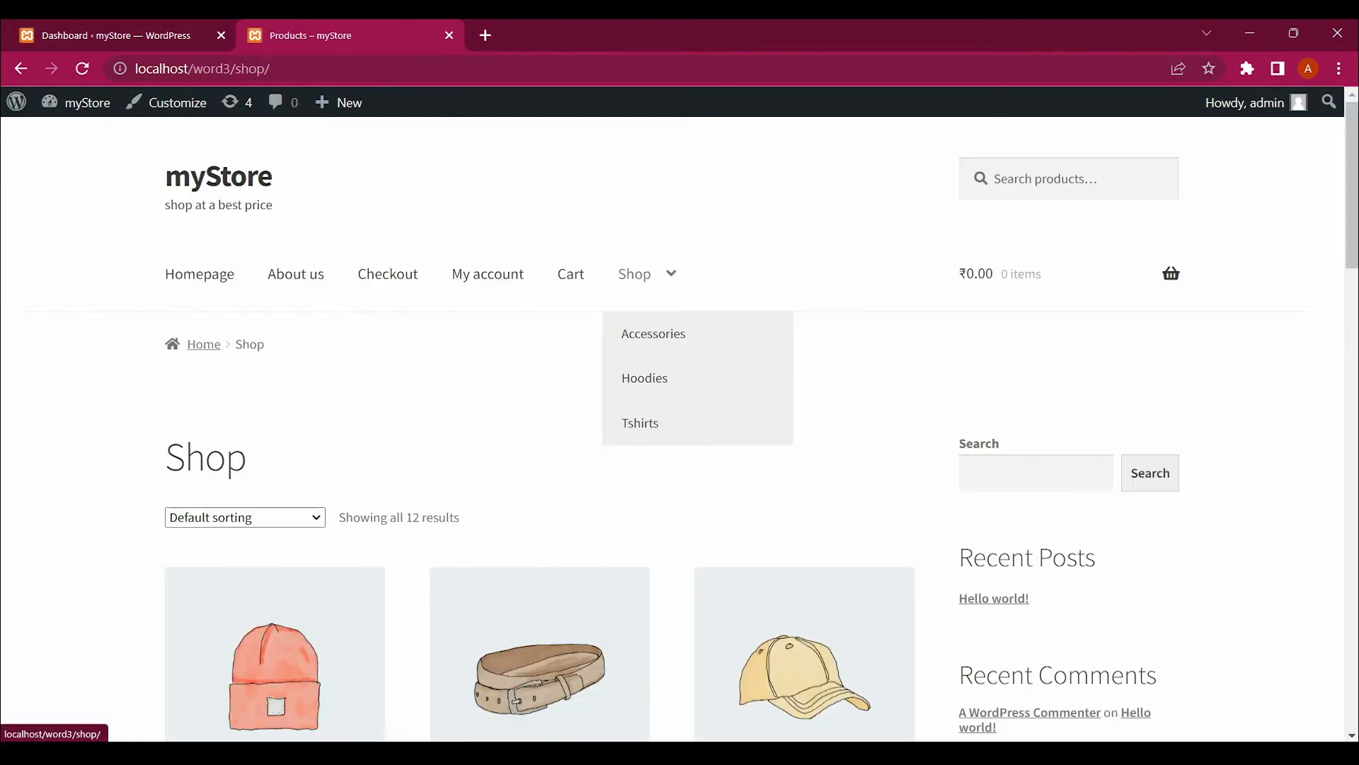
scroll(680, 425, "down", 3)
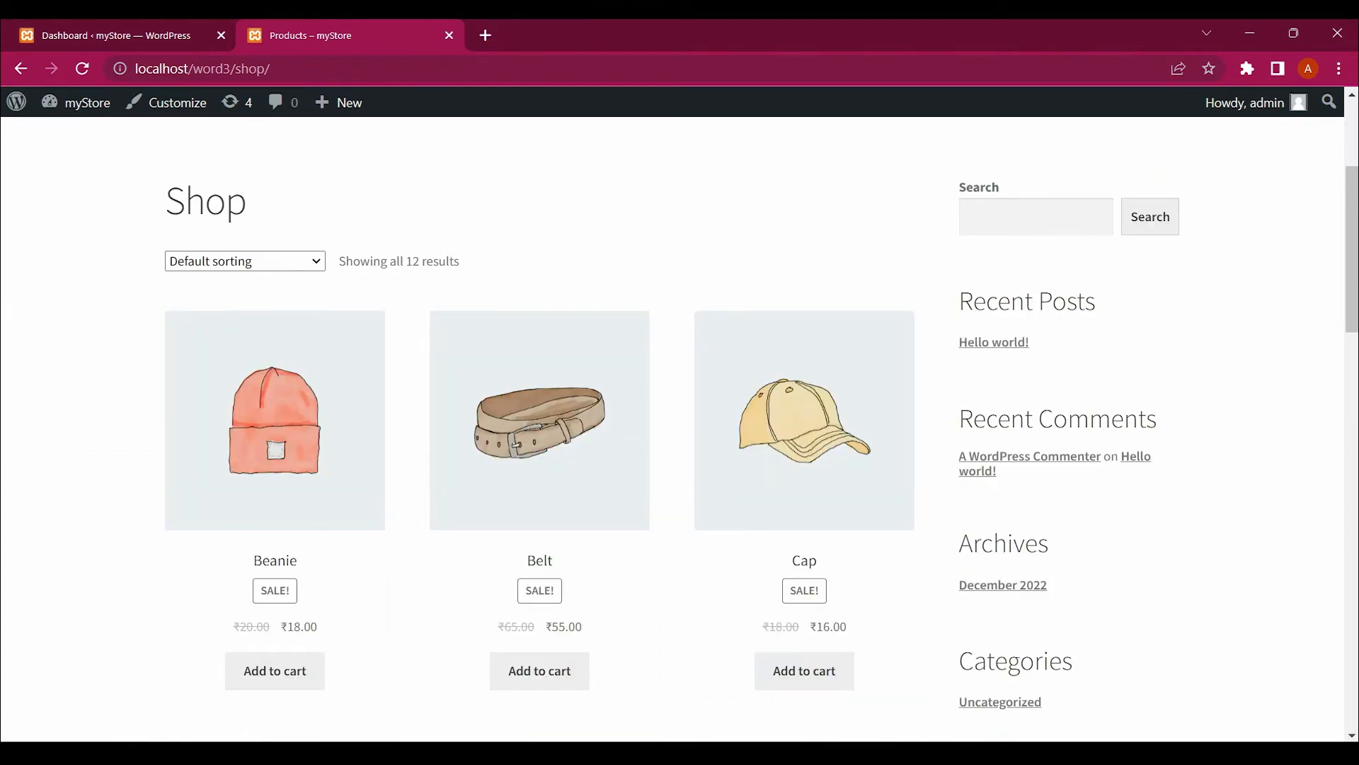
scroll(539, 319, "down", 2)
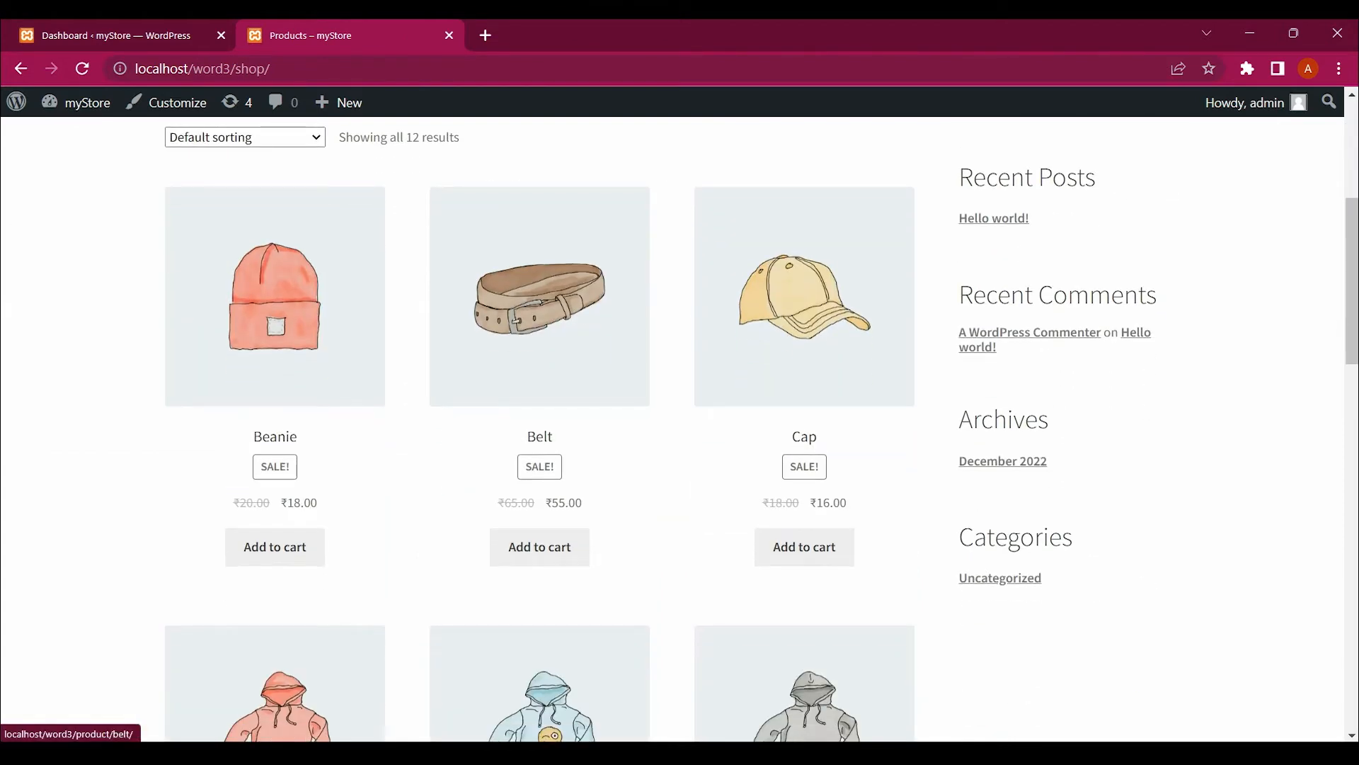
scroll(539, 318, "down", 2)
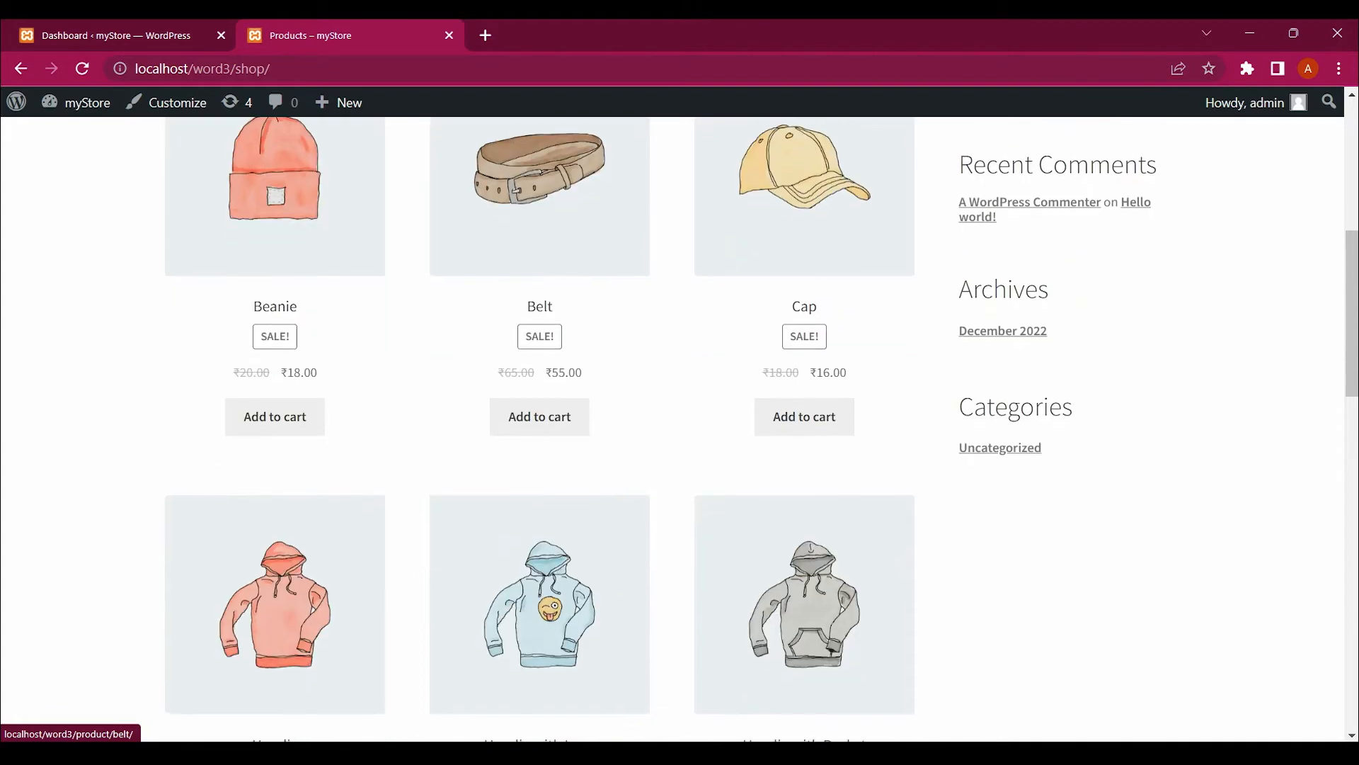
scroll(539, 425, "down", 9)
scroll(540, 425, "down", 10)
scroll(540, 425, "up", 20)
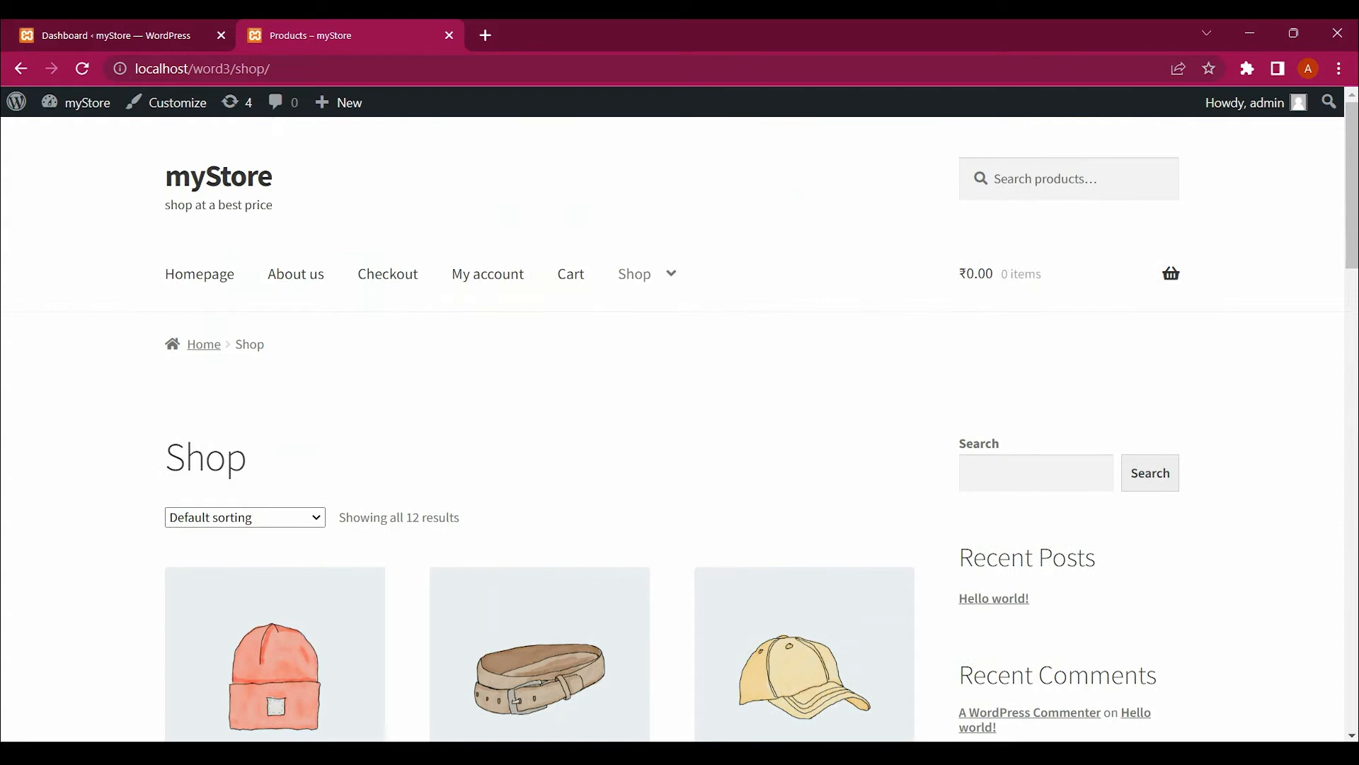
Open the Accessories category of the shop and examine its product names, prices and layout
mouse_move(635, 274)
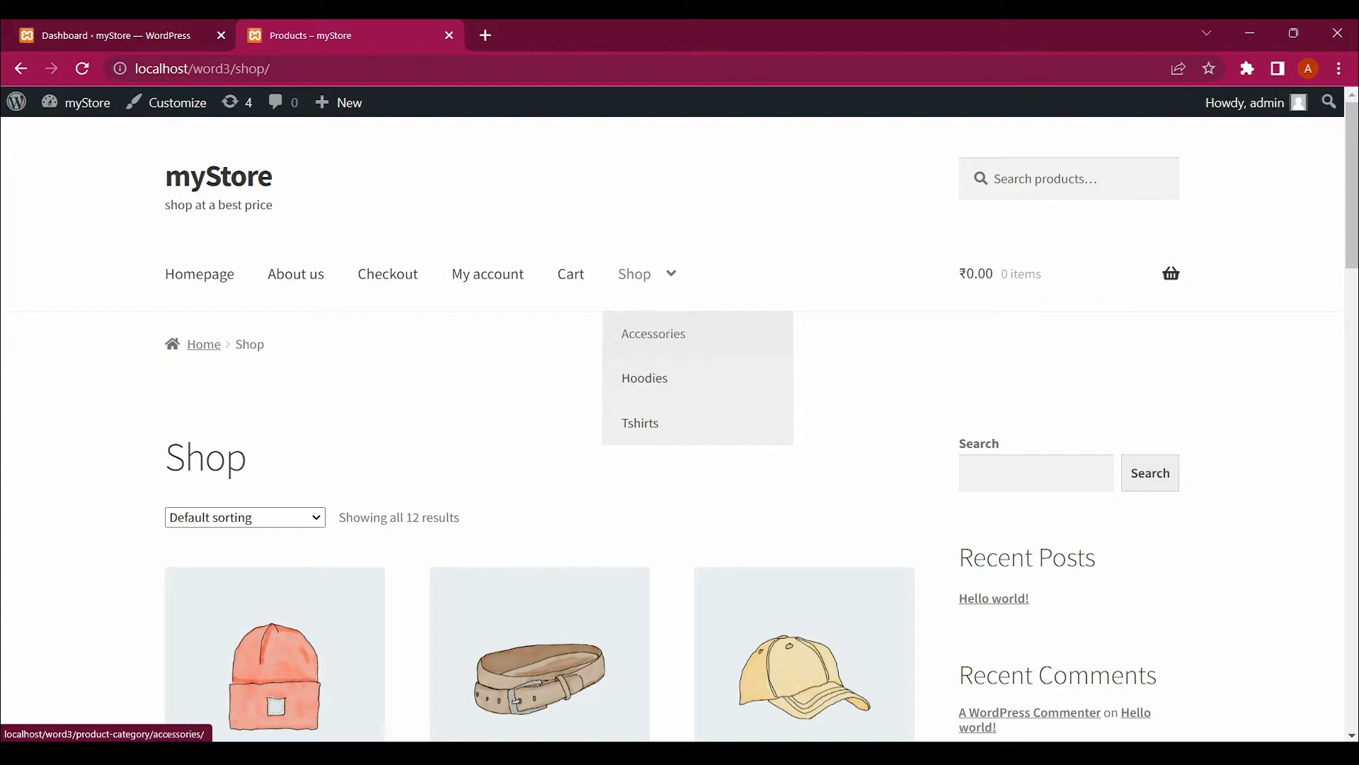
left_click(653, 334)
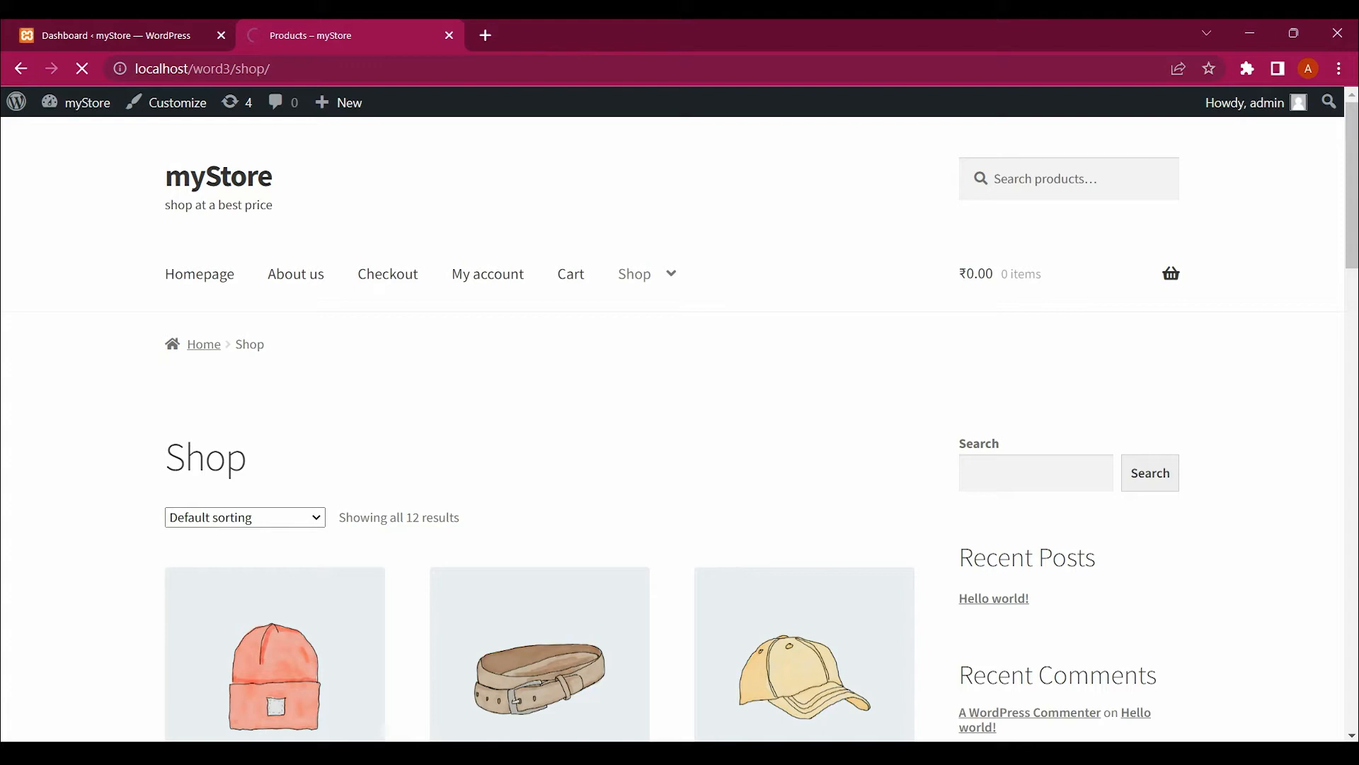
scroll(637, 354, "down", 5)
scroll(637, 354, "up", 5)
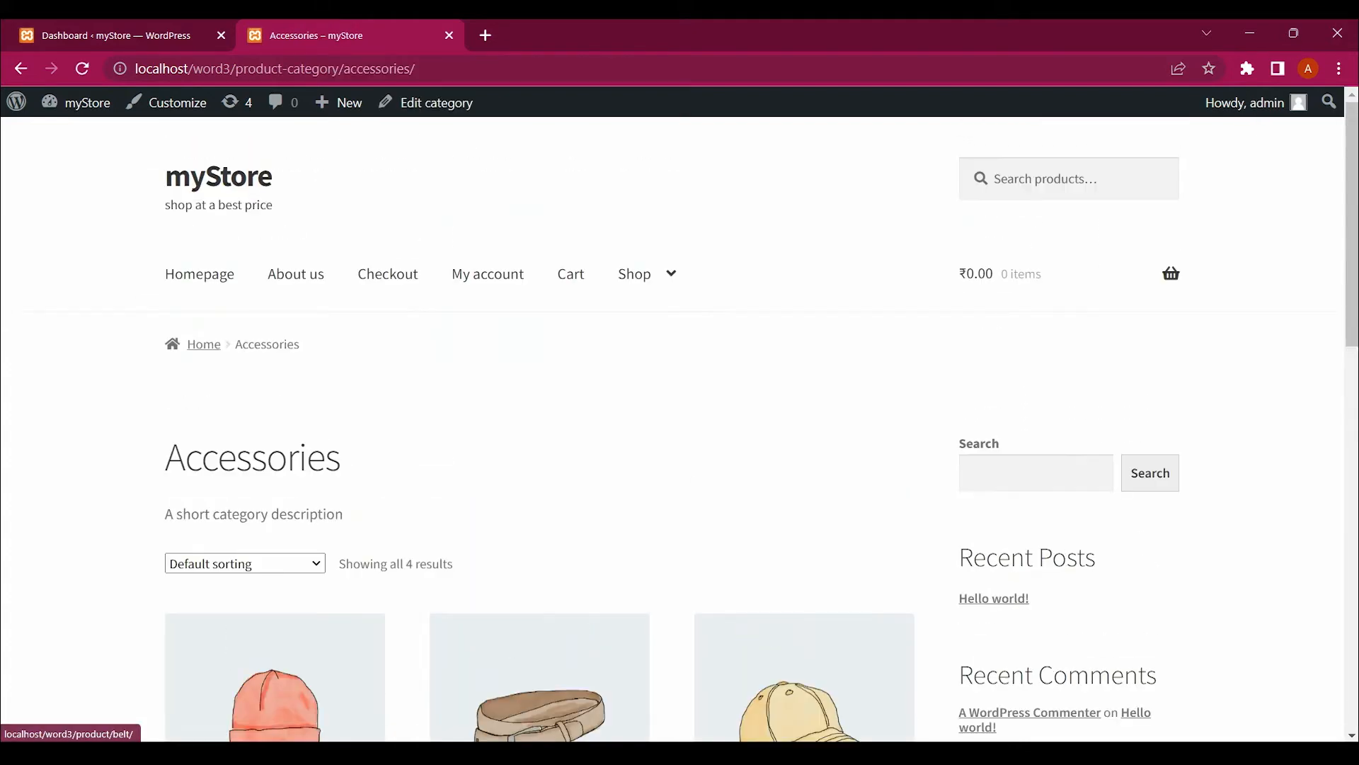
mouse_move(635, 274)
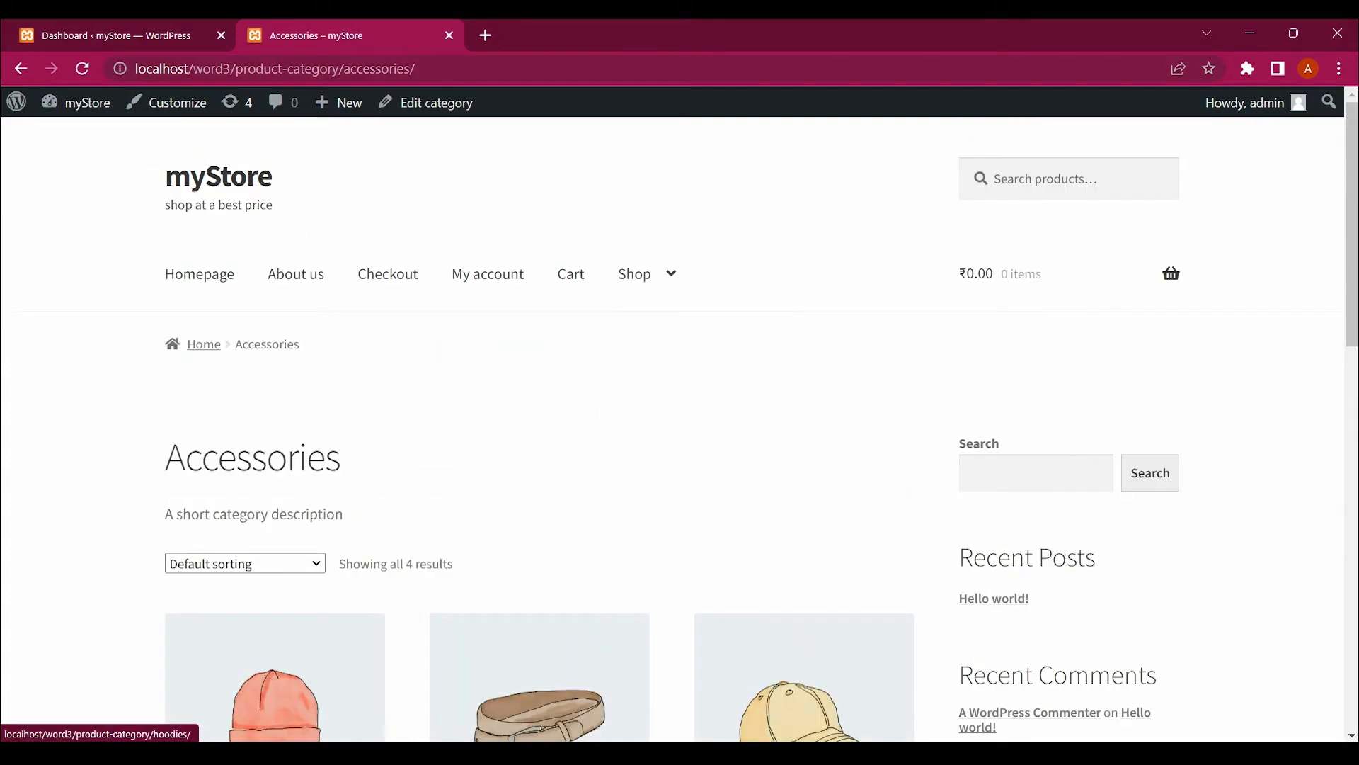
scroll(680, 425, "down", 2)
scroll(680, 424, "up", 2)
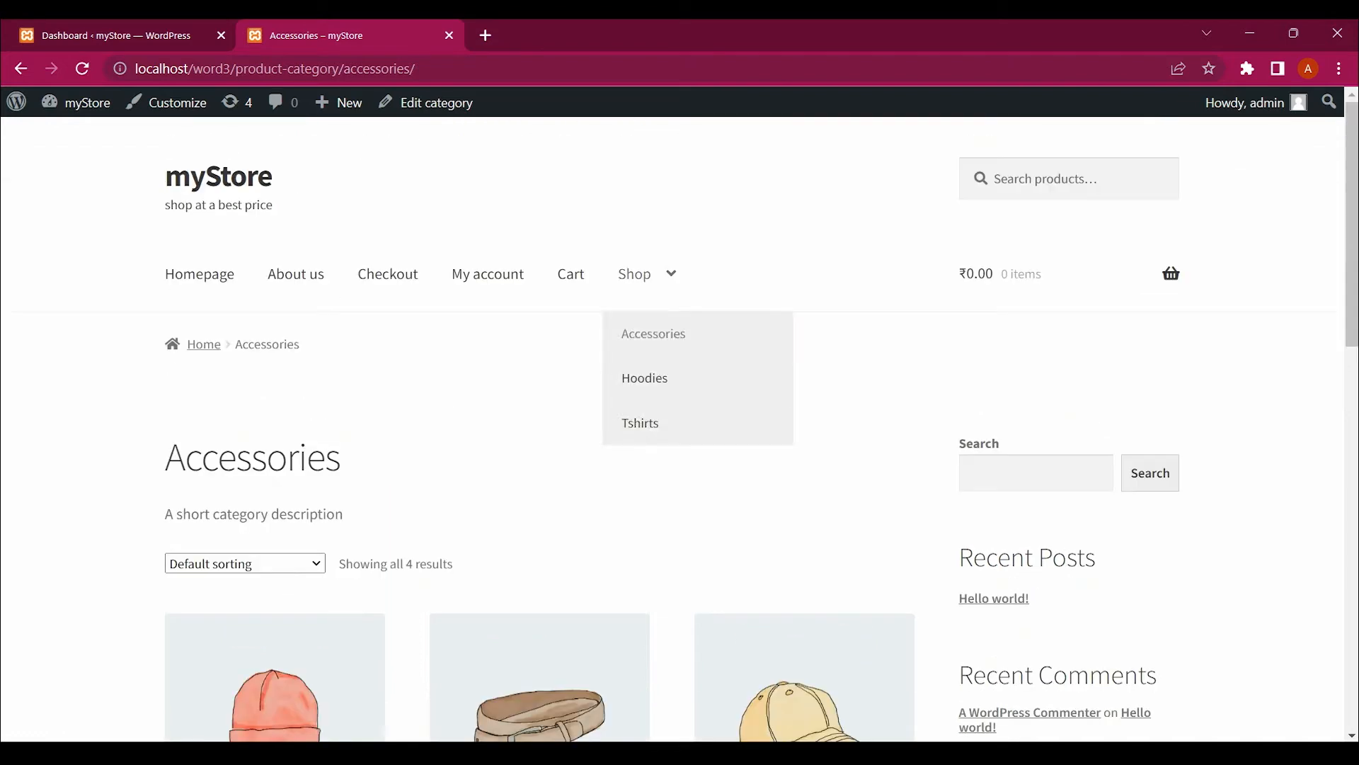
scroll(679, 425, "down", 10)
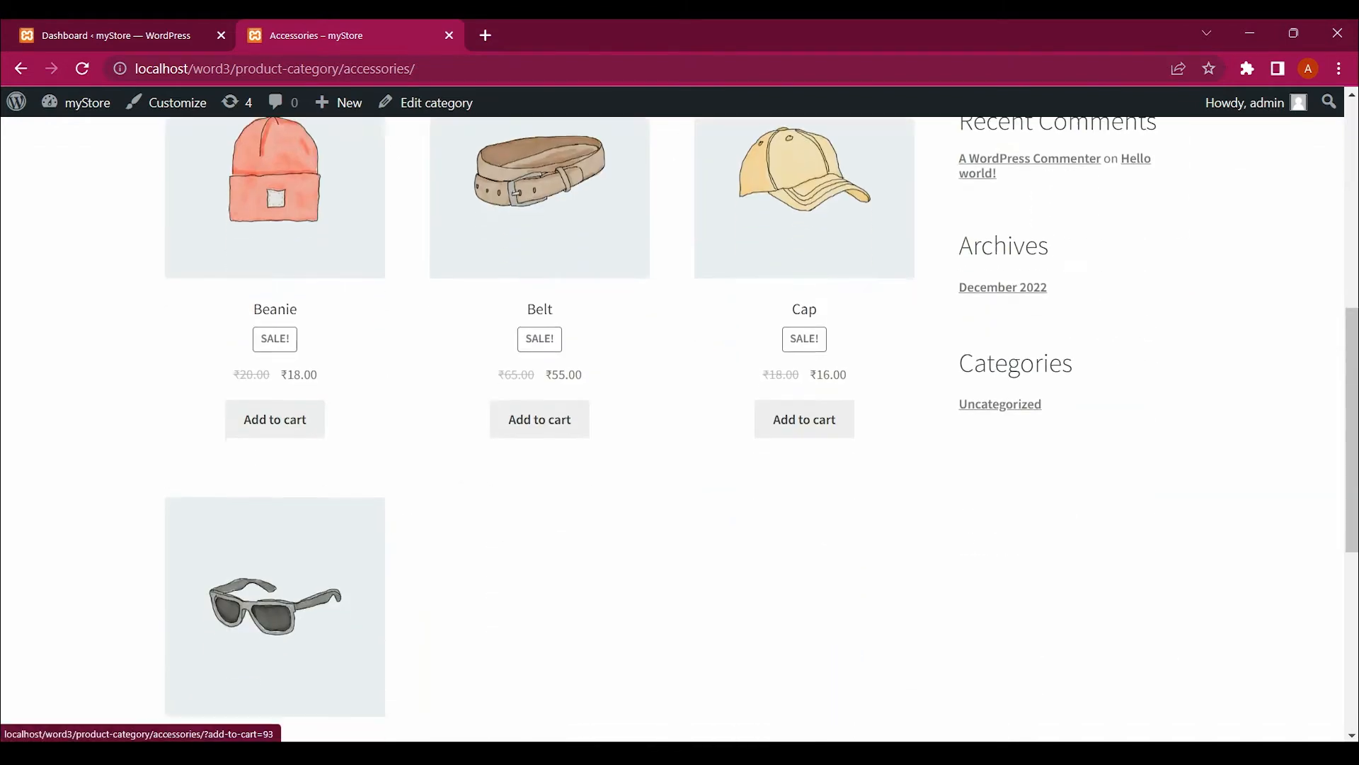
scroll(679, 425, "up", 10)
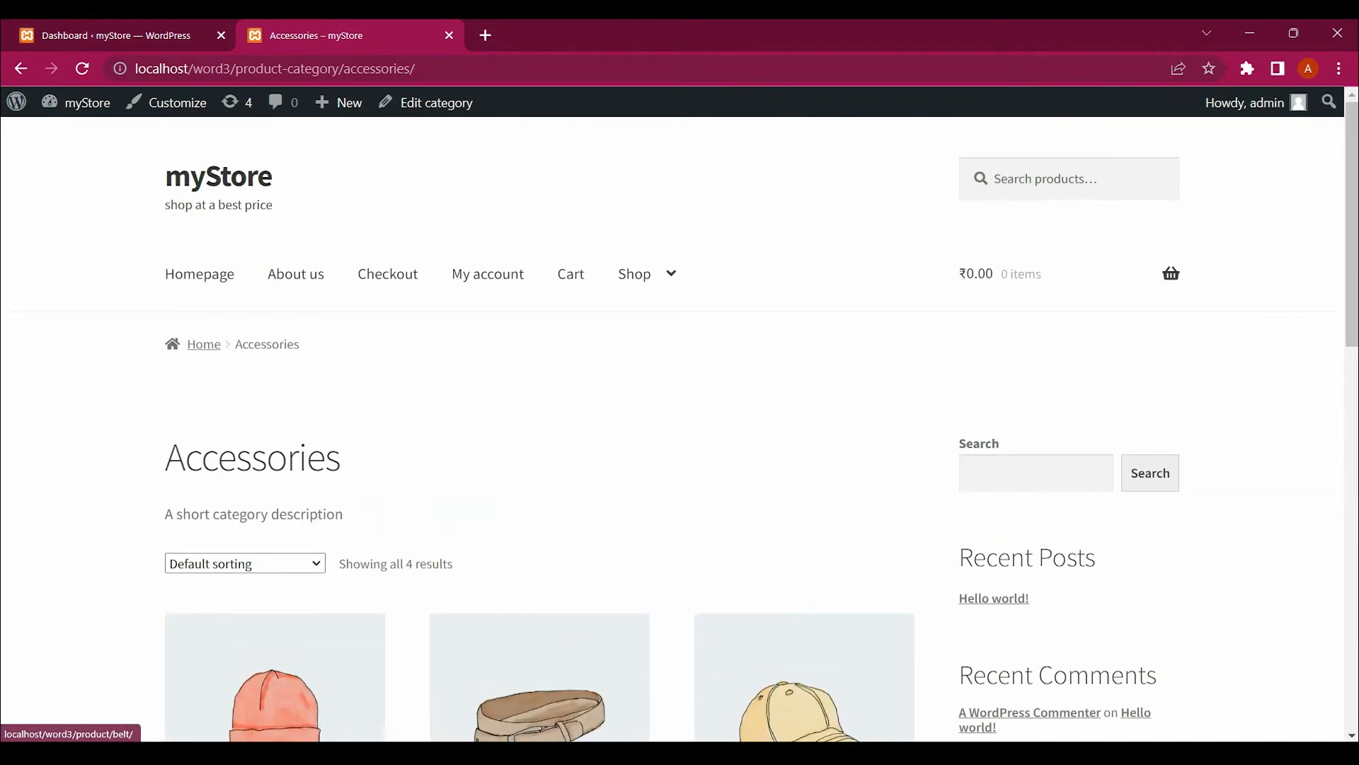
scroll(680, 425, "down", 2)
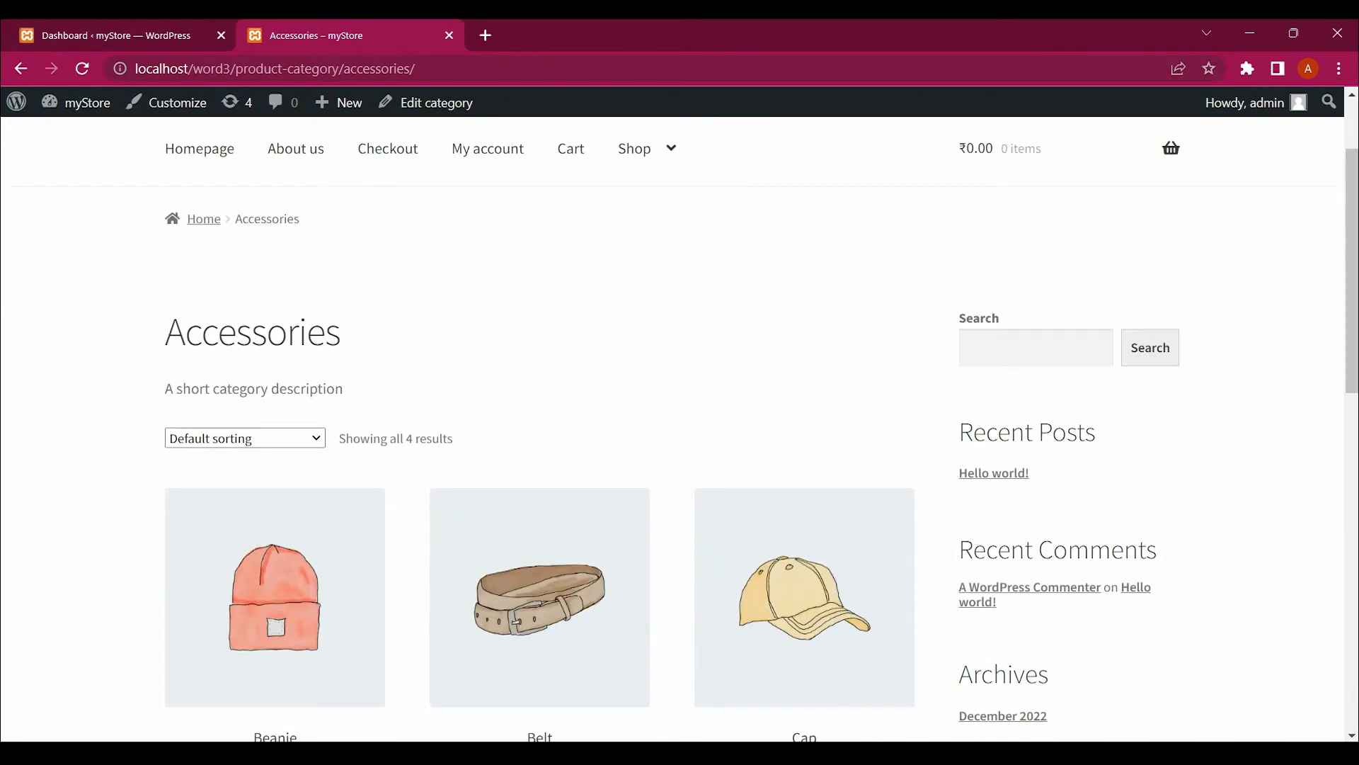
scroll(680, 425, "down", 4)
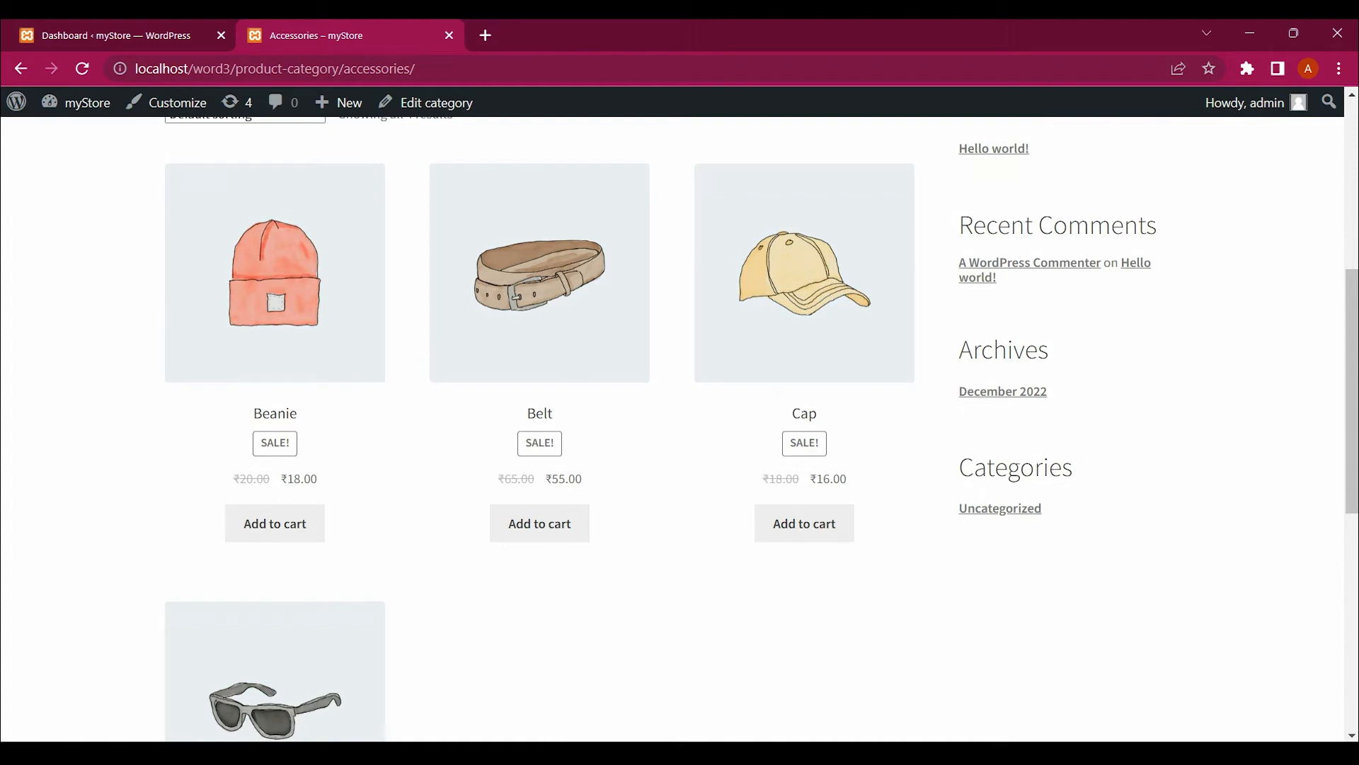
scroll(539, 531, "up", 4)
scroll(516, 607, "up", 2)
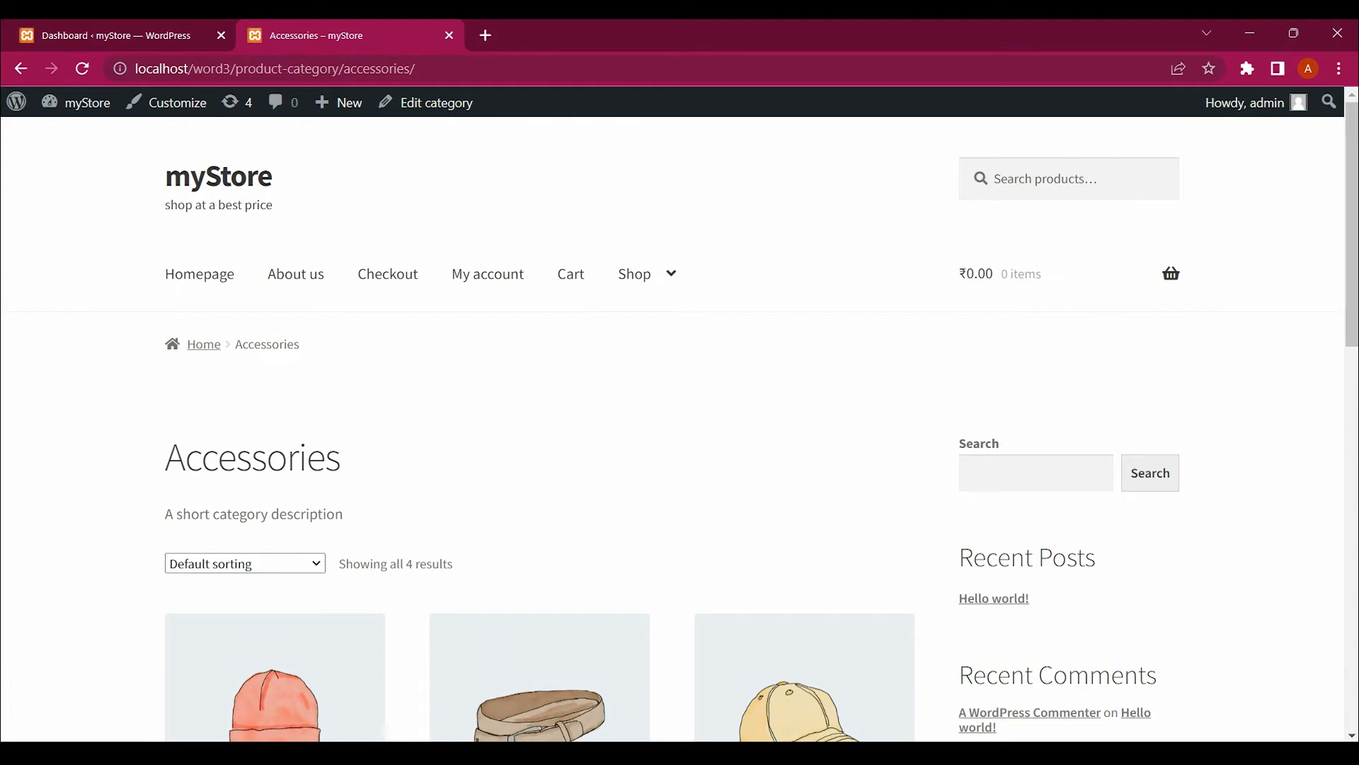
Start adding a new product in the WordPress admin and dismiss the store setup banner
left_click(141, 35)
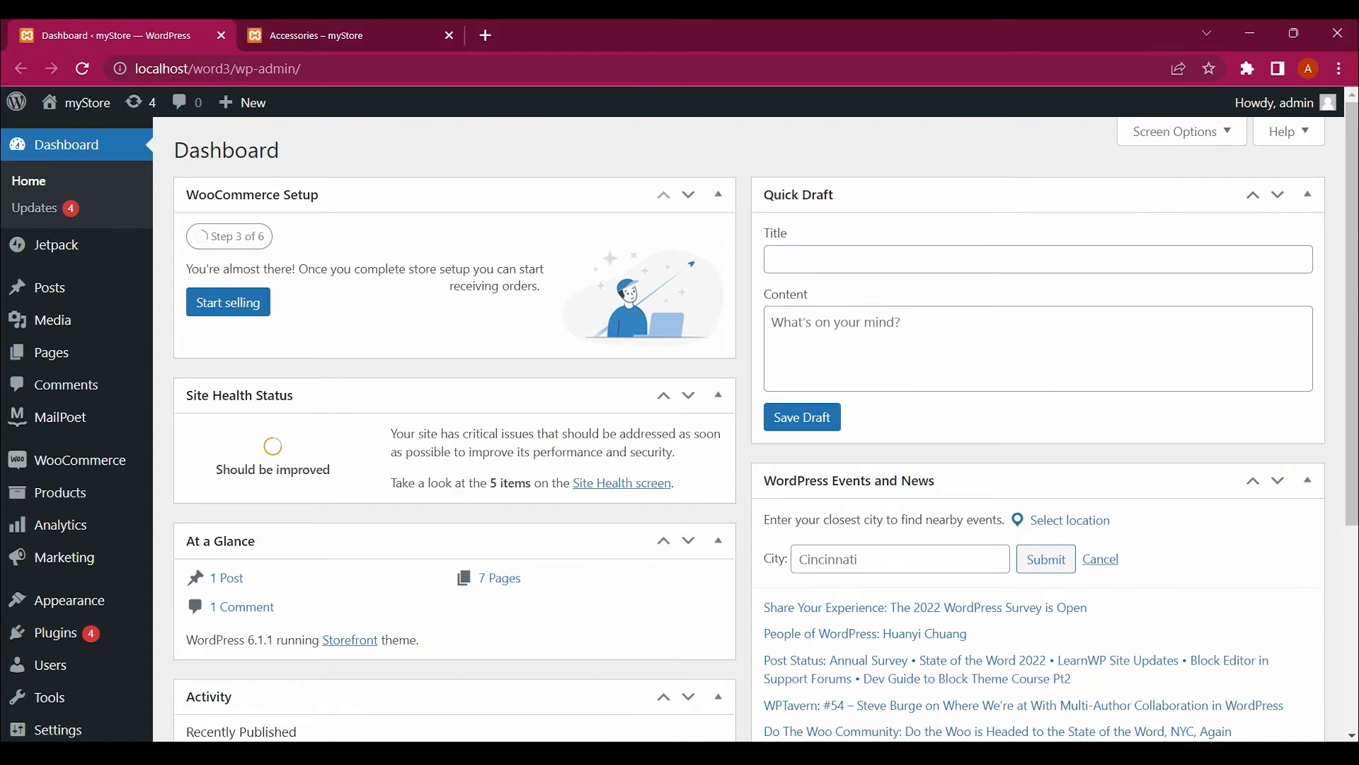
mouse_move(64, 493)
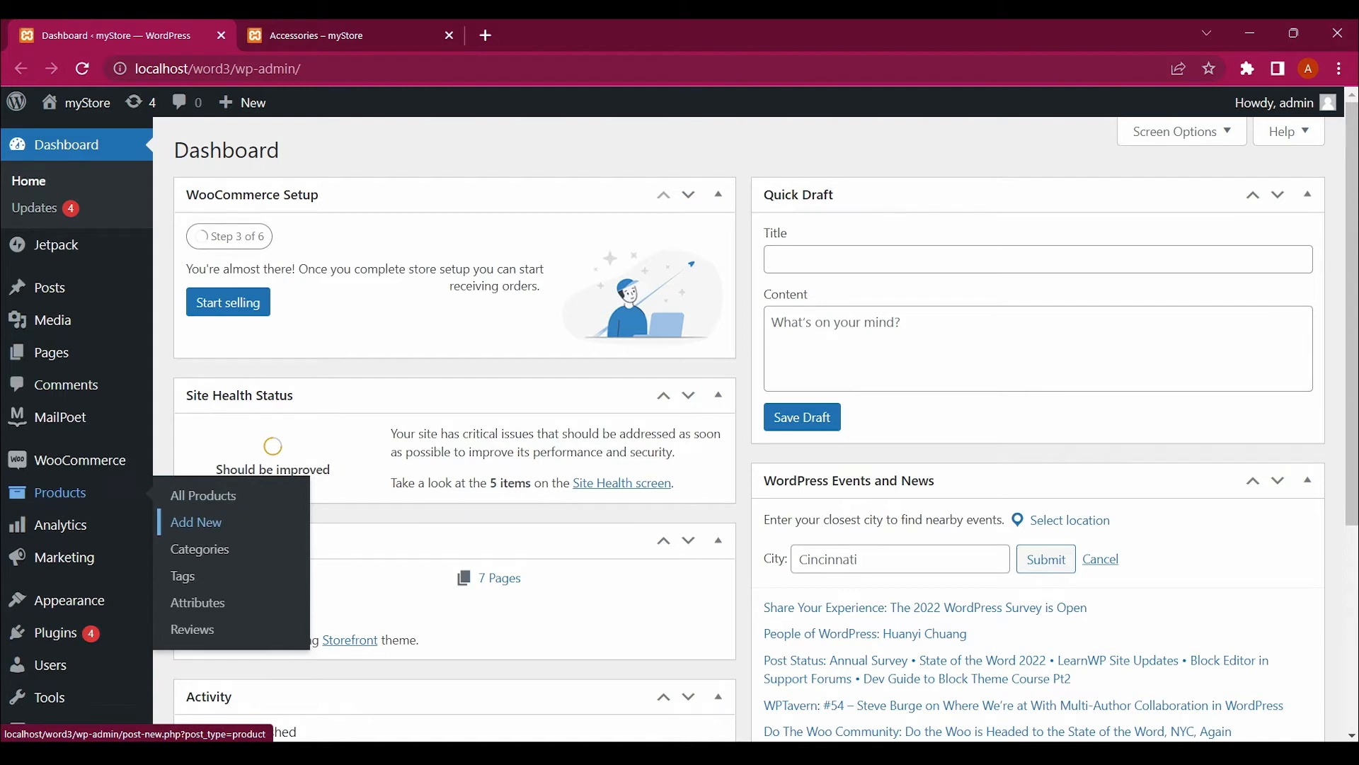
left_click(196, 522)
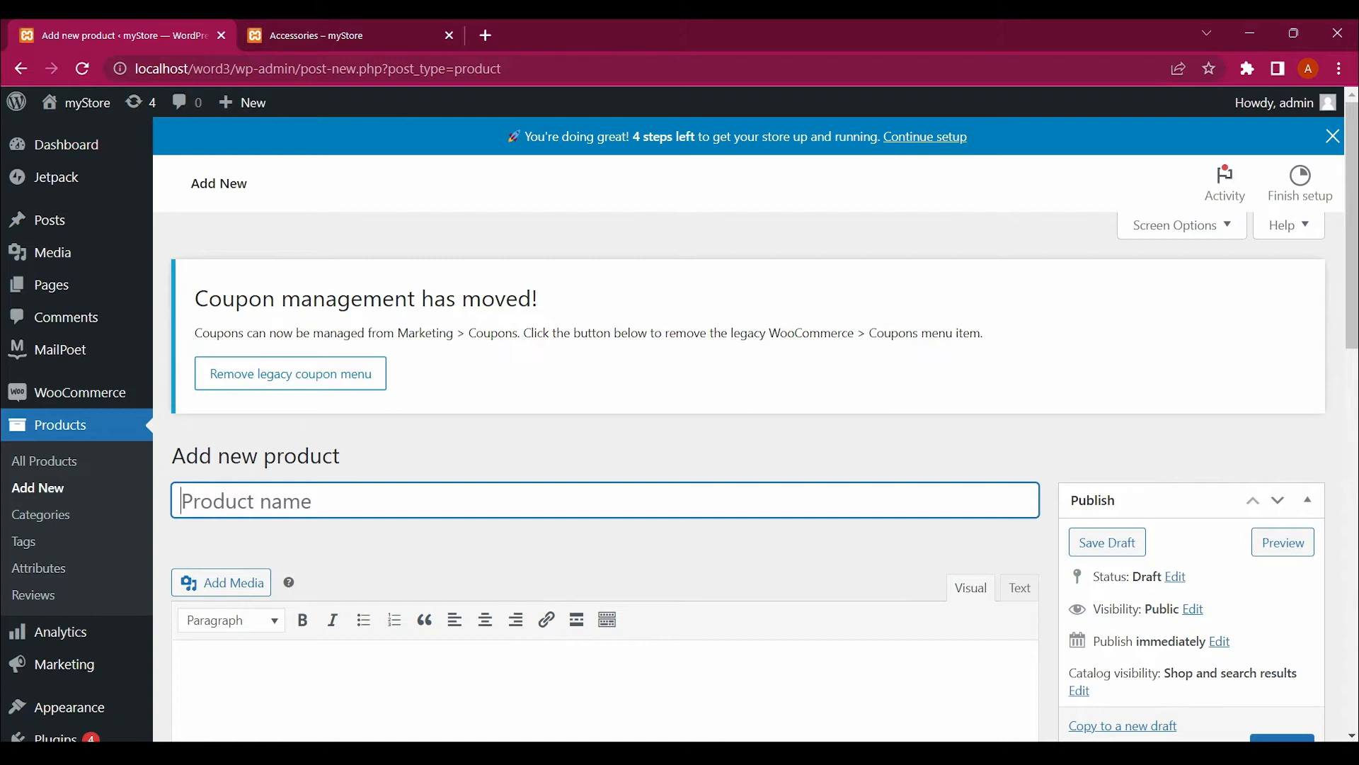
left_click(1333, 137)
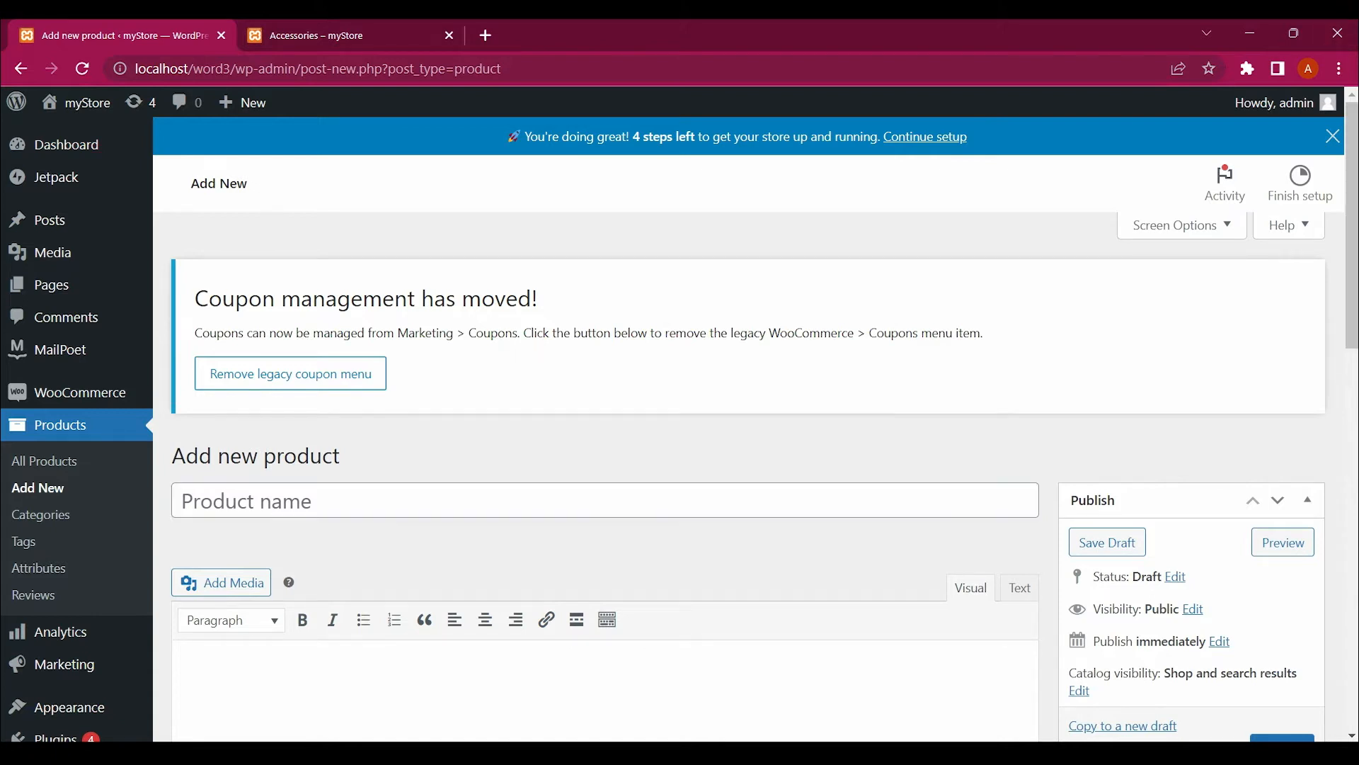
Name the new product "Black Tshirt"
left_click(606, 462)
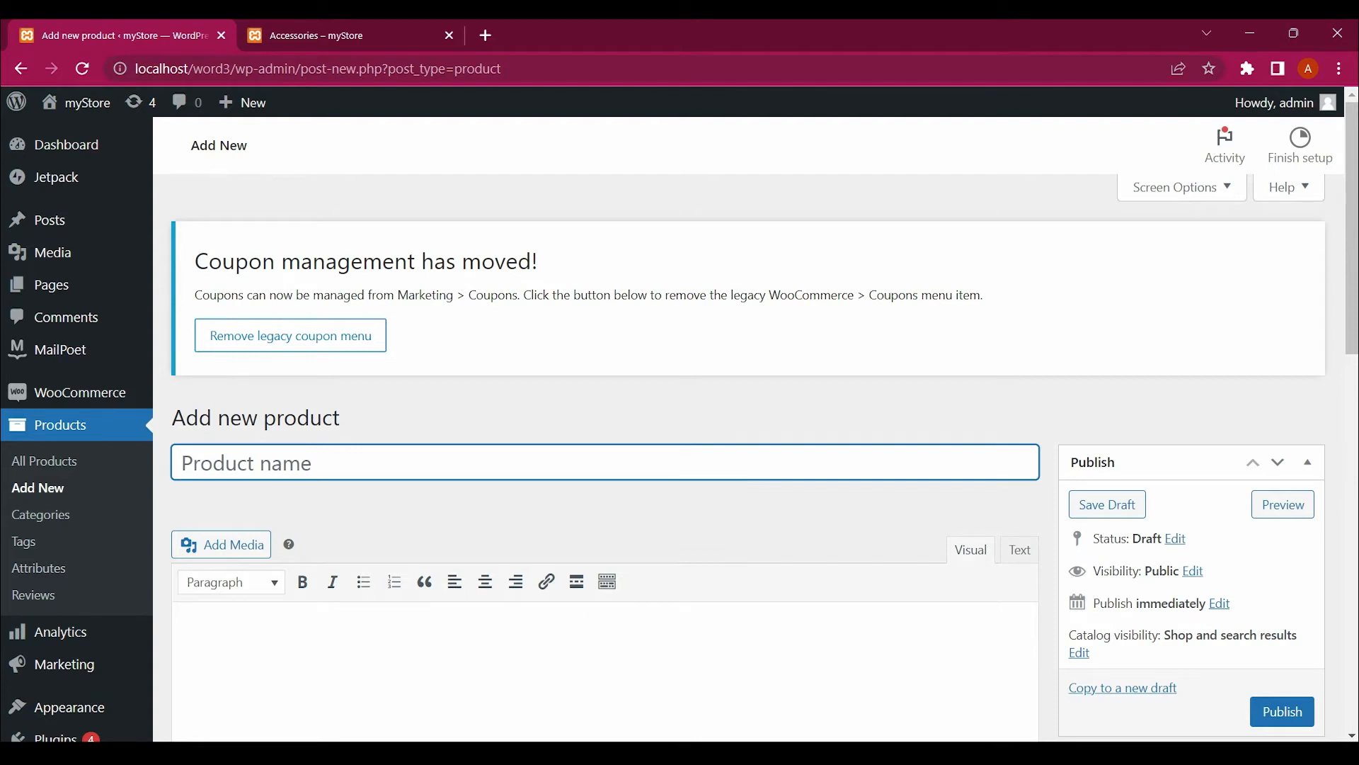
scroll(605, 462, "down", 1)
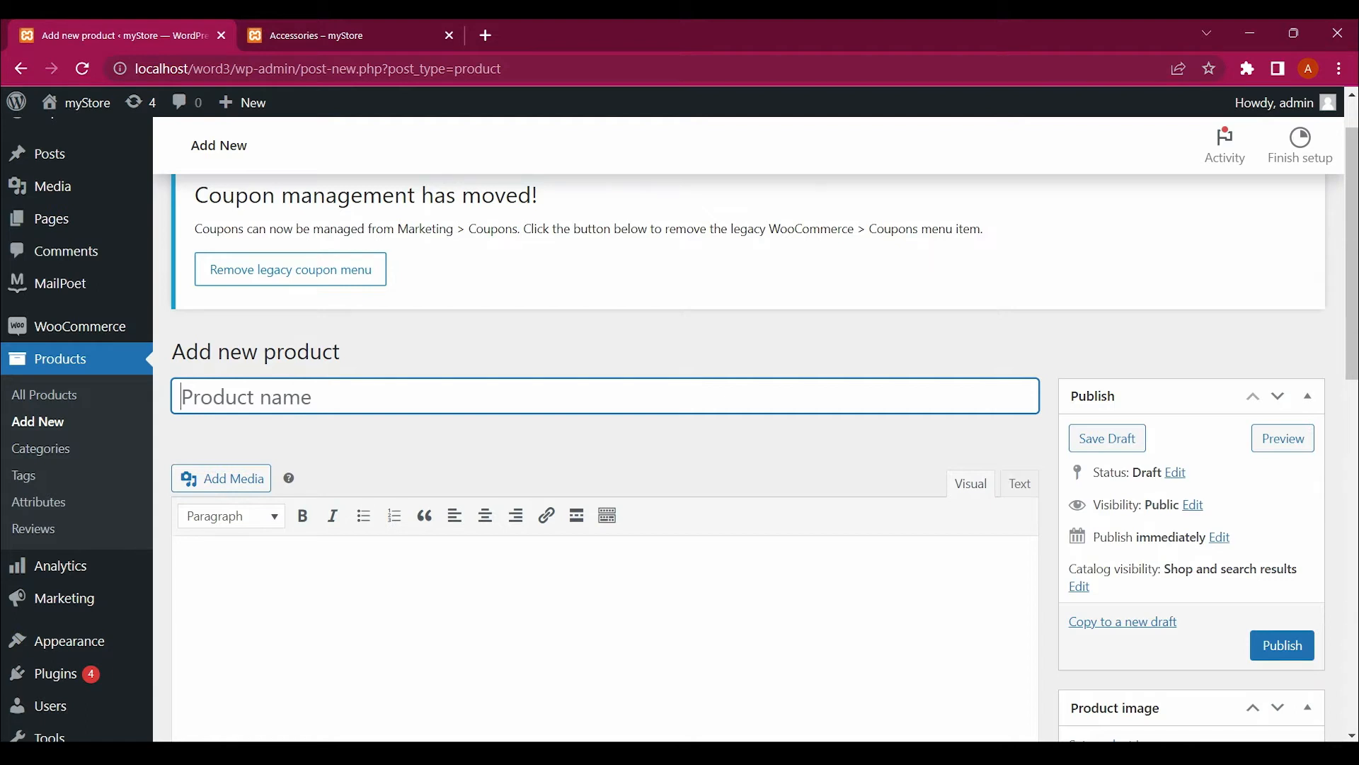
scroll(680, 425, "down", 2)
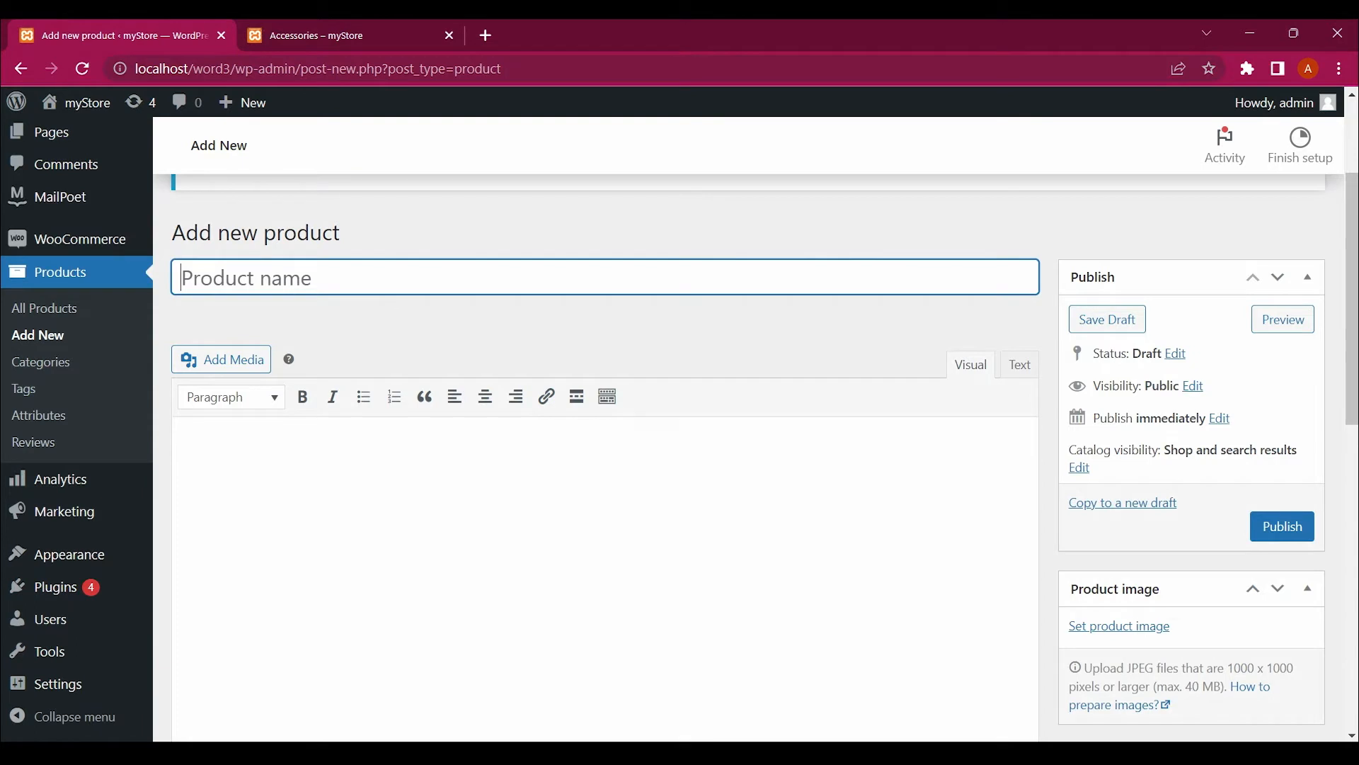
type("N")
key("BackSpace")
type("Blakc")
key("BackSpace")
key("BackSpace")
type("ck ")
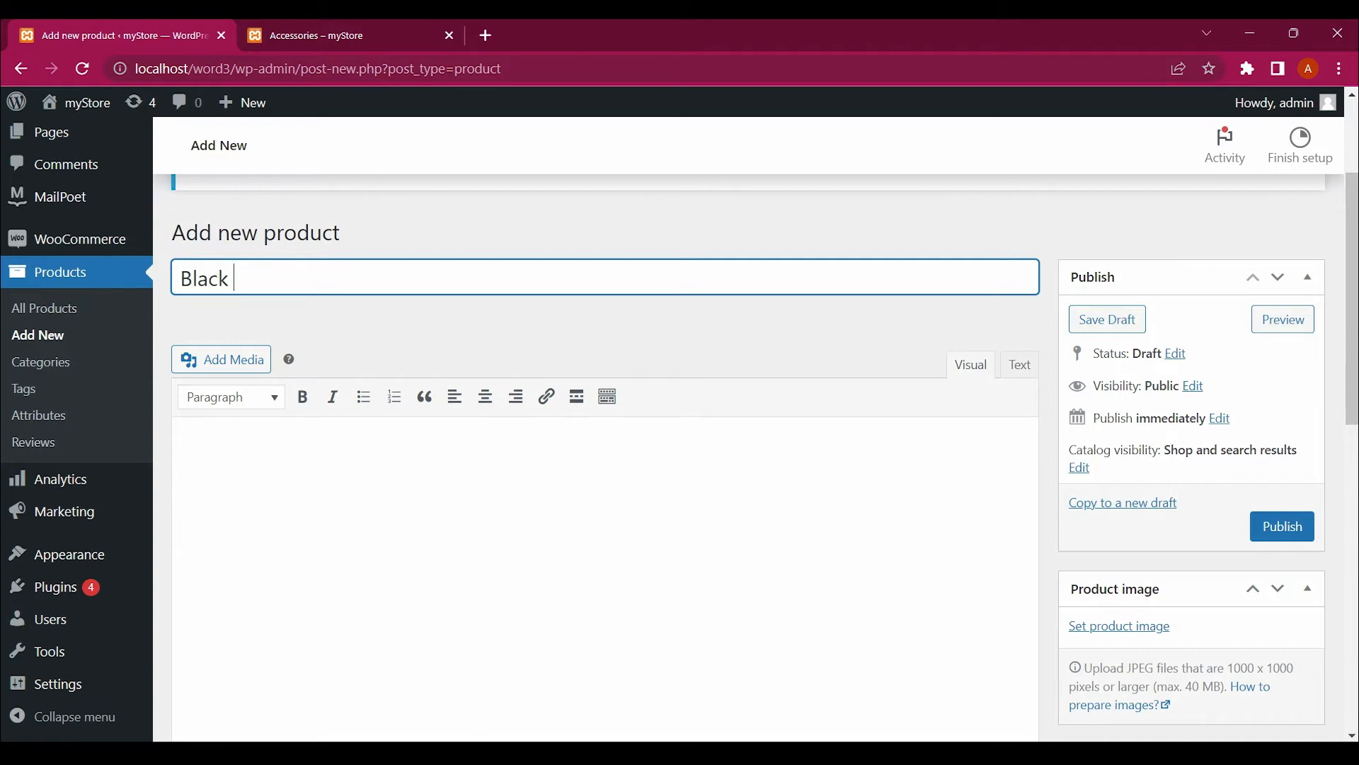
type("Tshirt")
Open the Long Sleeve Tee product page from the storefront's Tshirts category
left_click(183, 437)
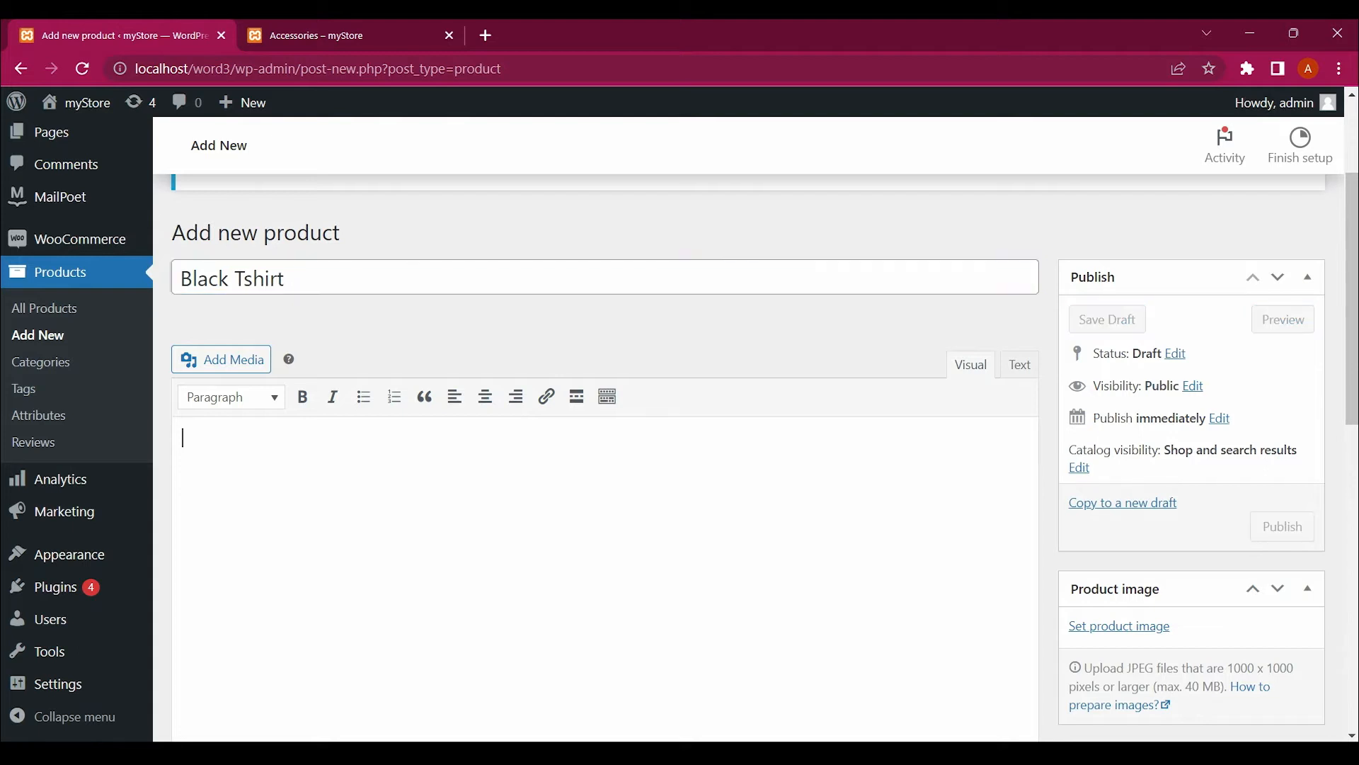
scroll(363, 398, "down", 2)
scroll(606, 427, "down", 4)
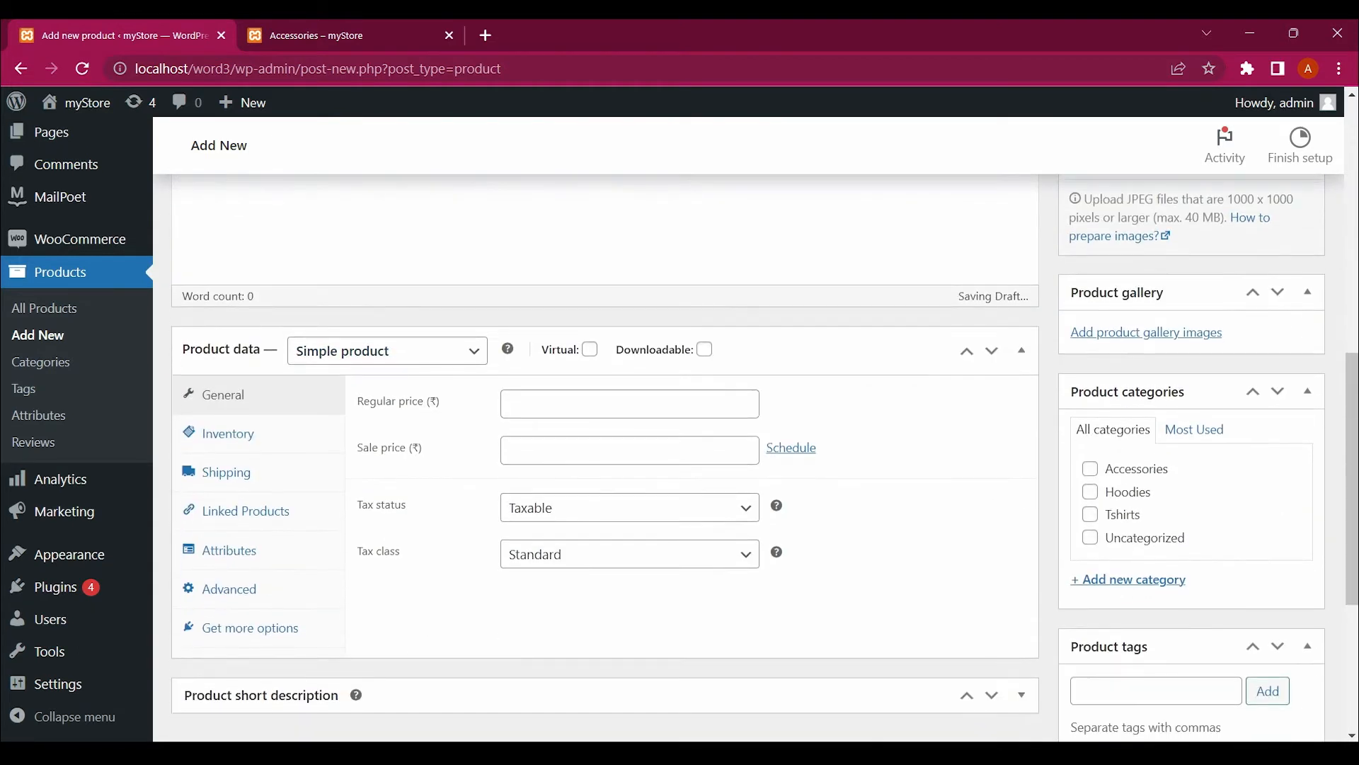
key("ctrl+Tab")
scroll(761, 432, "down", 6)
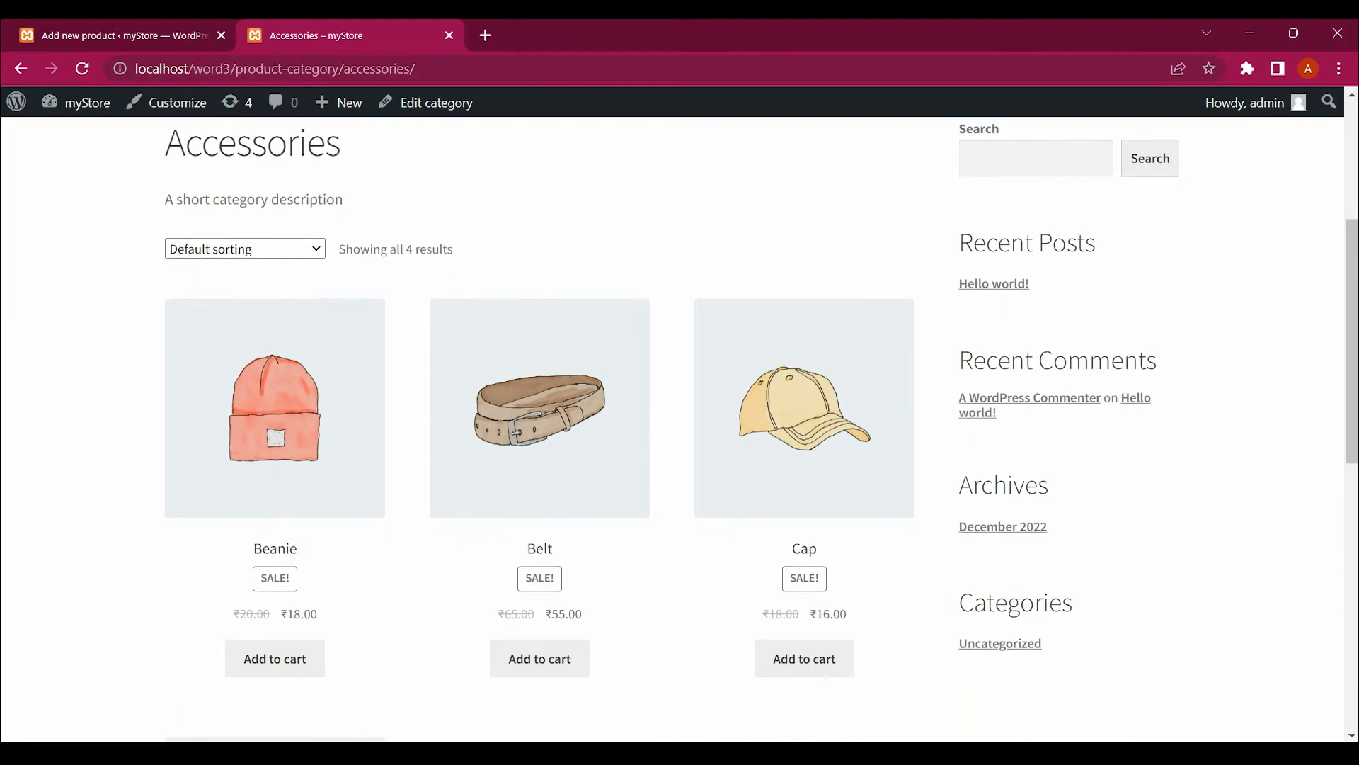
scroll(761, 432, "up", 6)
mouse_move(634, 274)
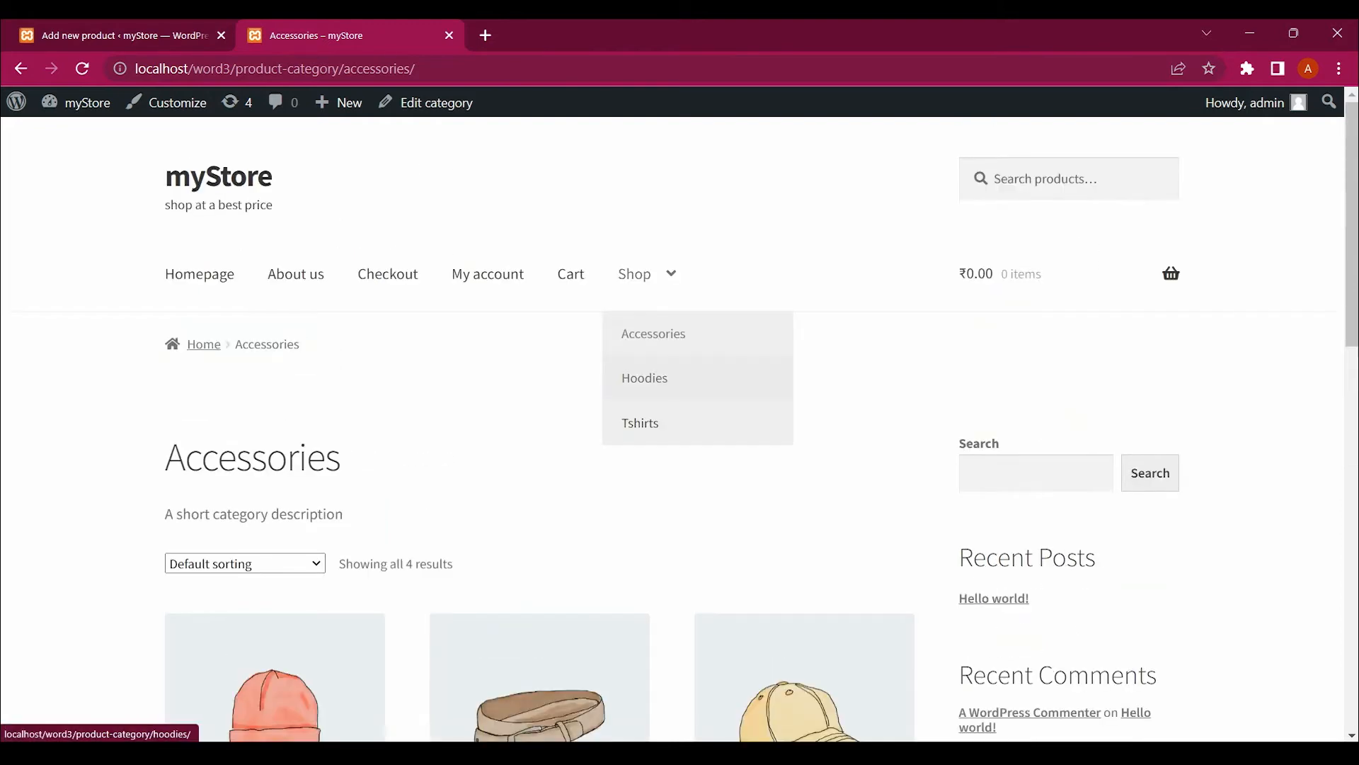
left_click(640, 423)
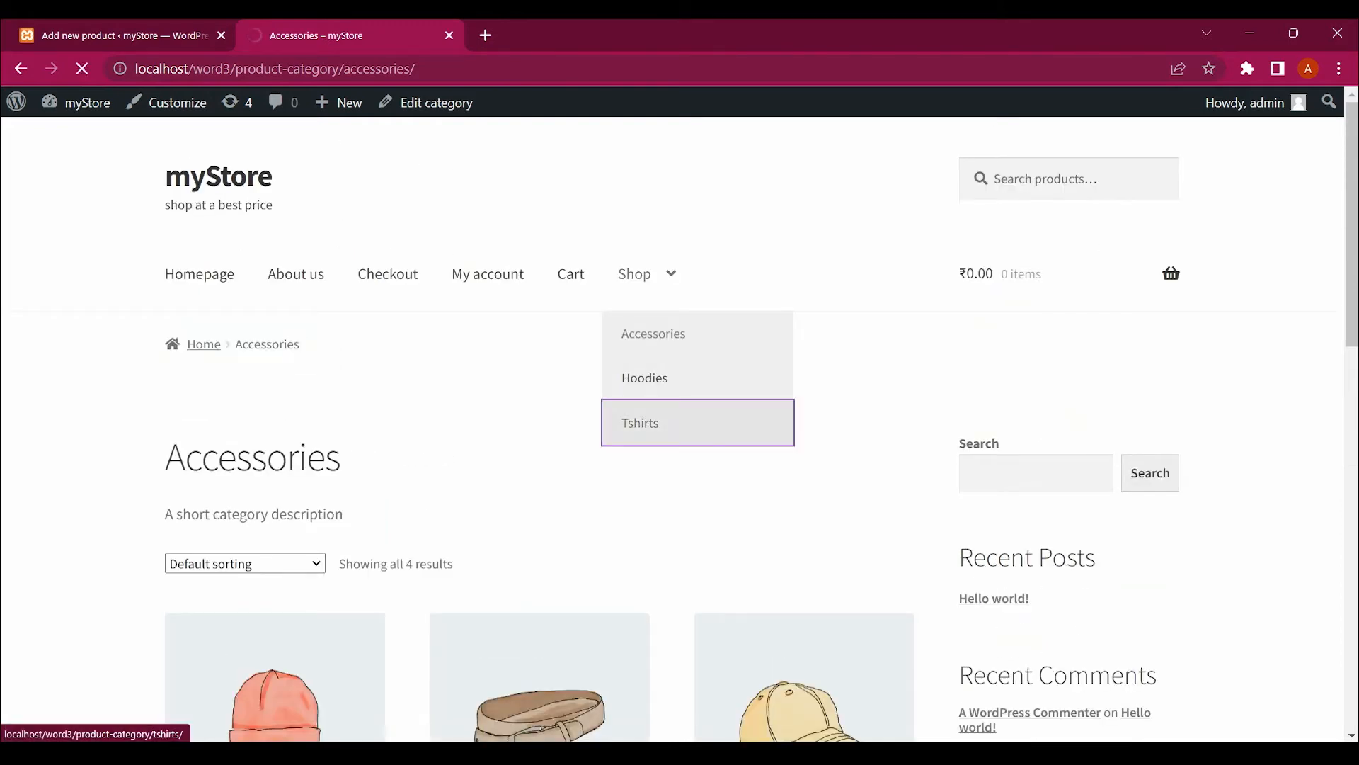
scroll(276, 319, "down", 6)
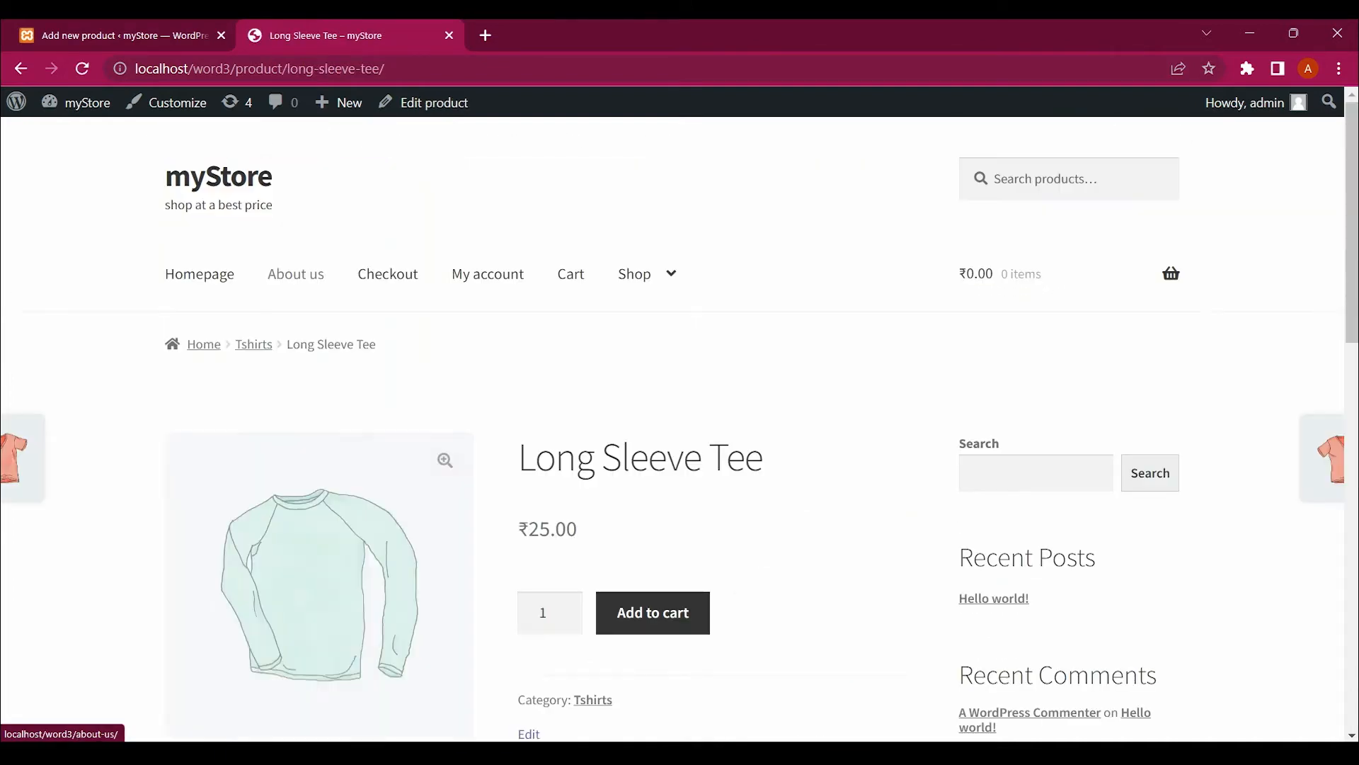
Copy the description paragraph of the Long Sleeve Tee, up to "Mauris placerat eleifend leo."
scroll(680, 425, "down", 7)
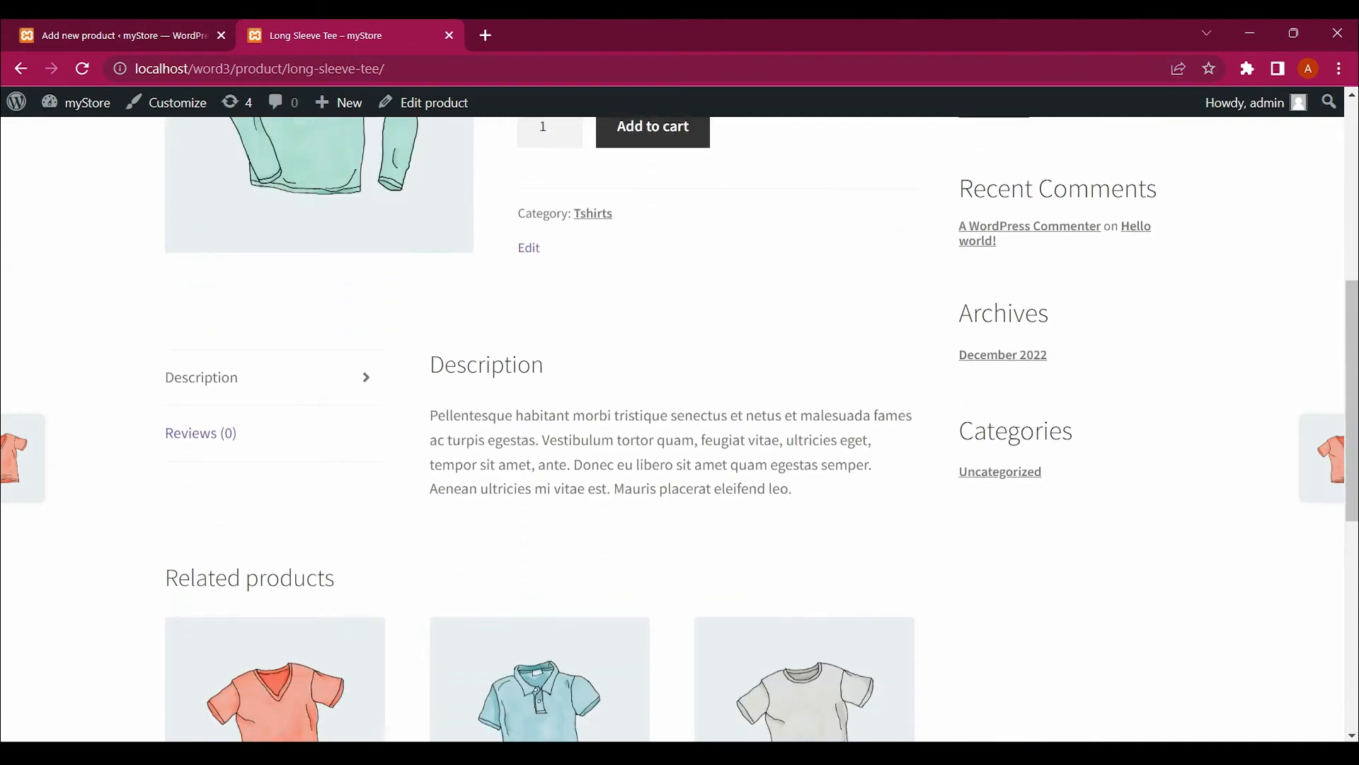
left_click_drag(435, 414, 792, 488)
key("ctrl+c")
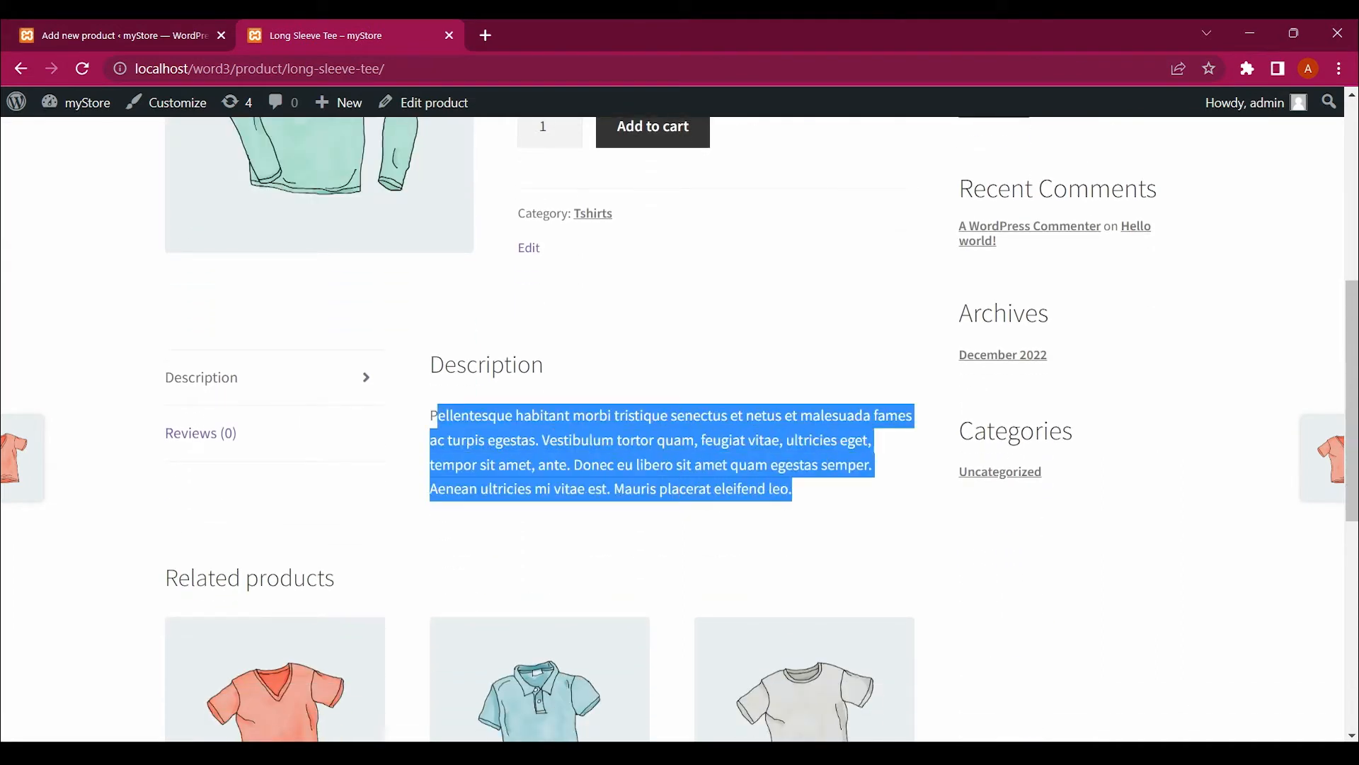
Paste the copied paragraph into the Black Tshirt's description and add the missing "P" so it starts with "Pellentesque"
left_click(124, 35)
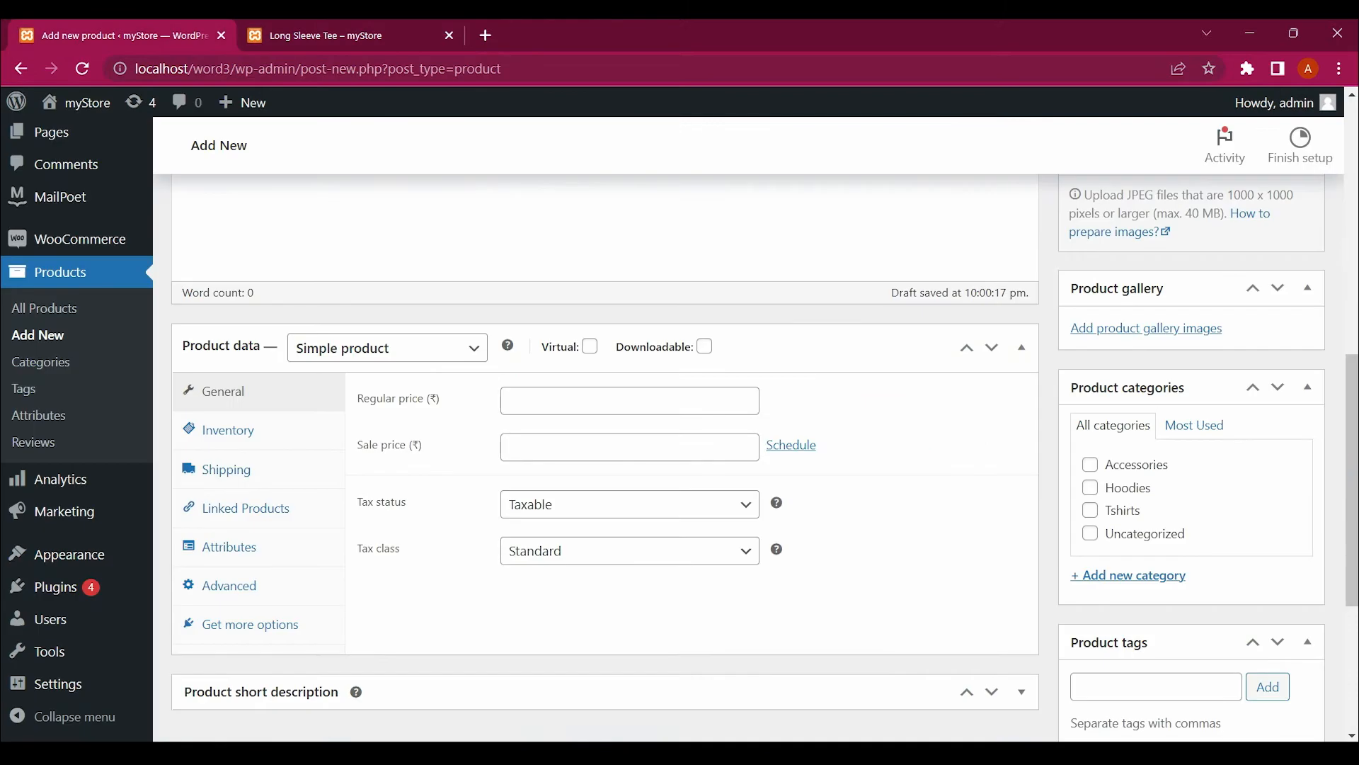
scroll(283, 432, "up", 3)
left_click(183, 265)
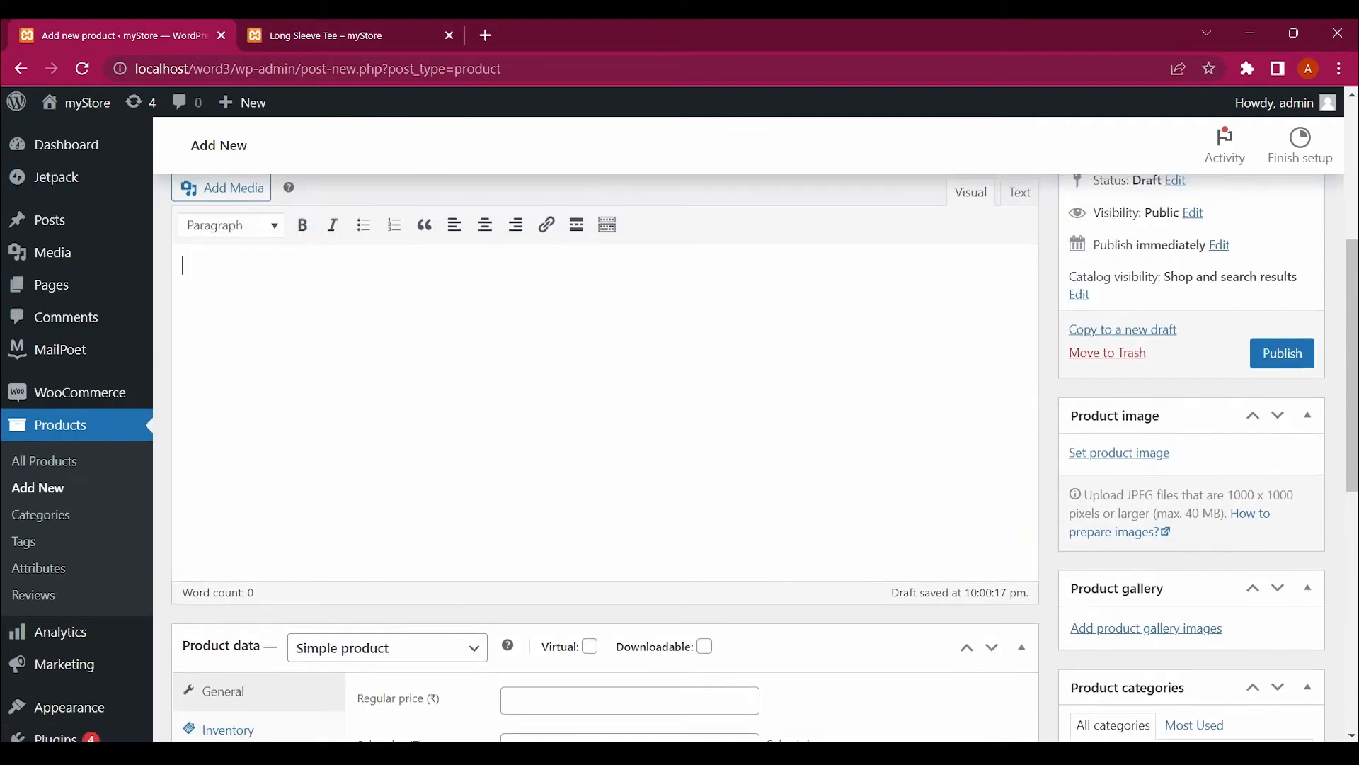
key("ctrl+v")
left_click(184, 265)
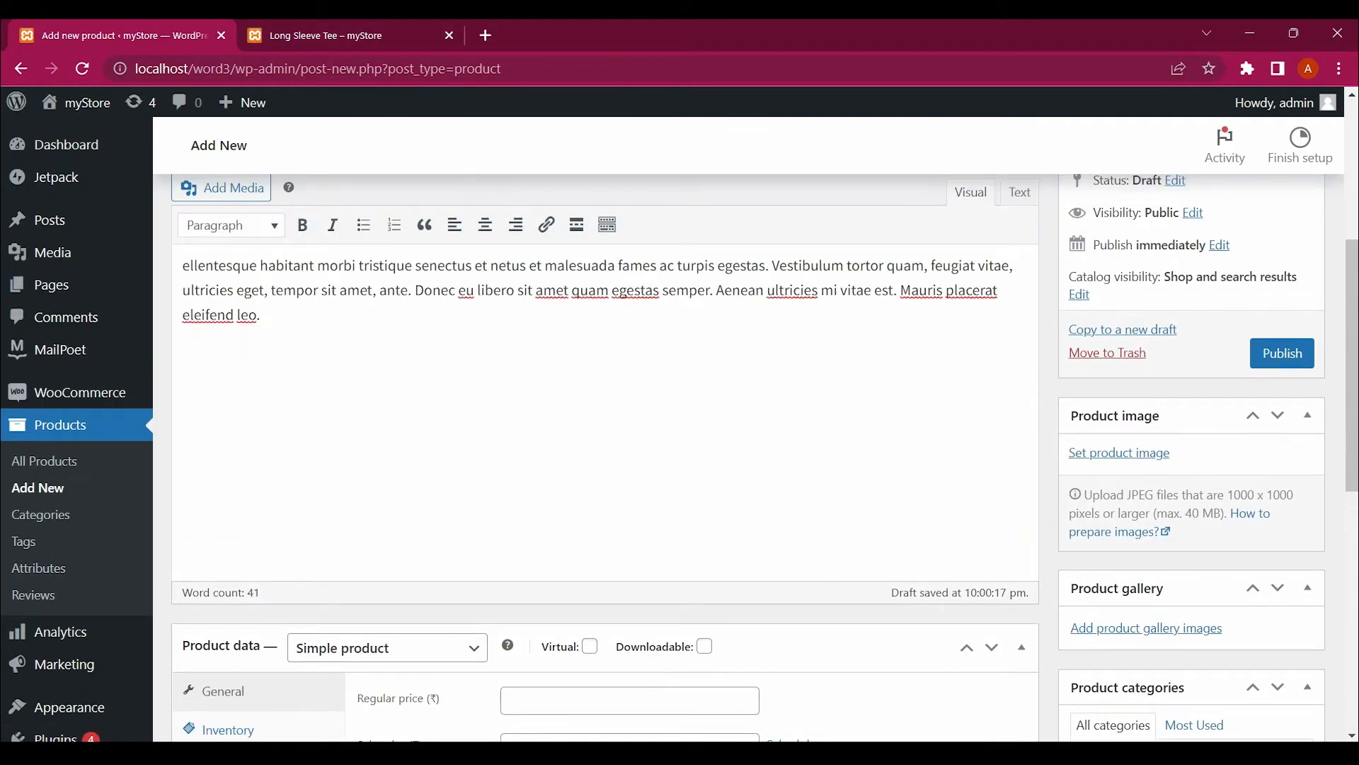
type("P")
Publish the Black Tshirt product
scroll(219, 338, "down", 5)
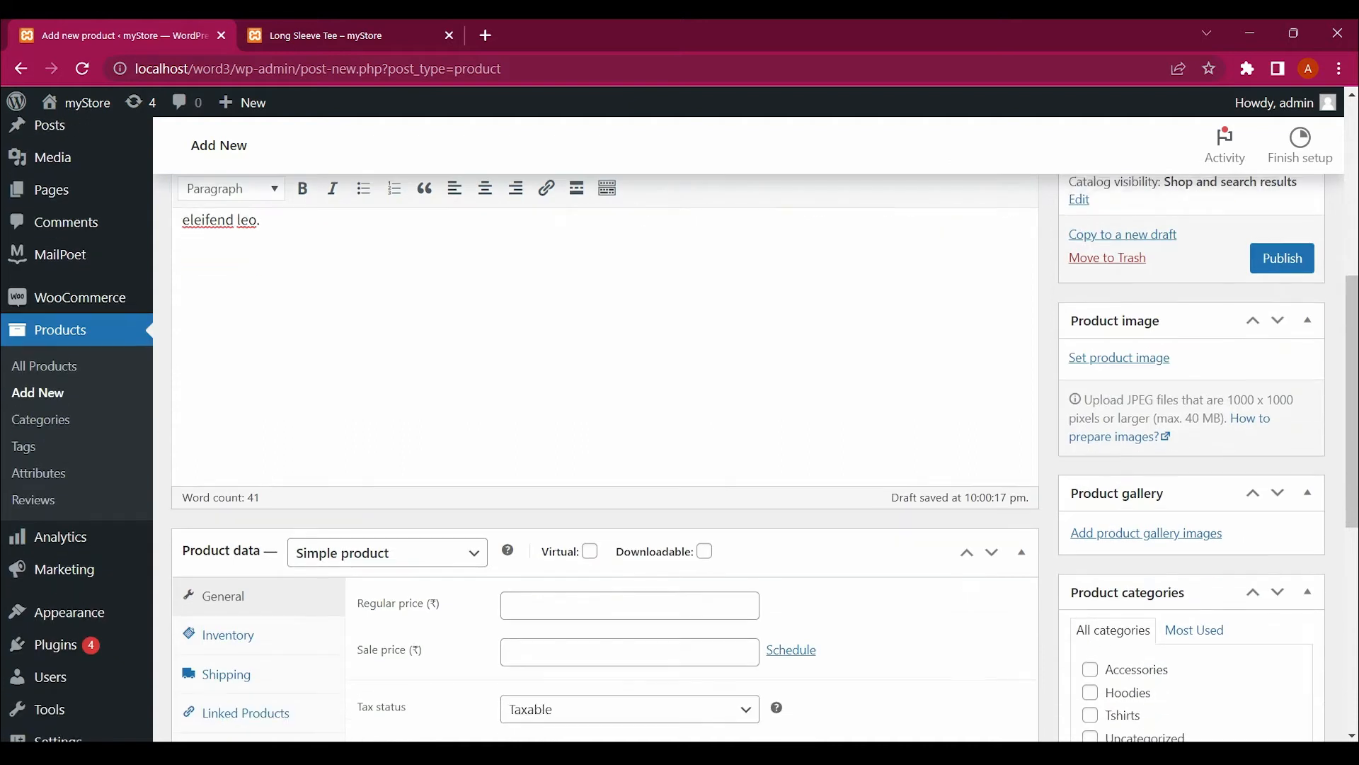
scroll(220, 337, "up", 6)
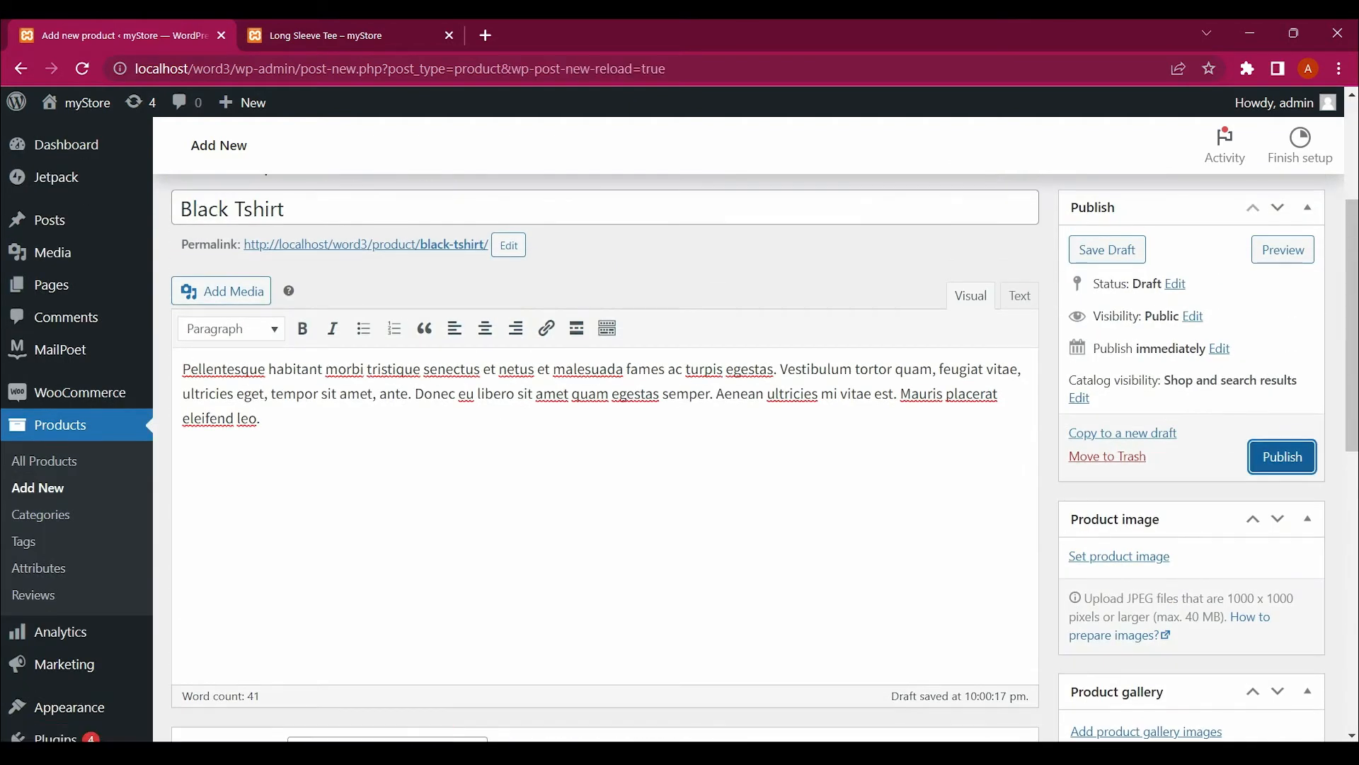
left_click(1282, 457)
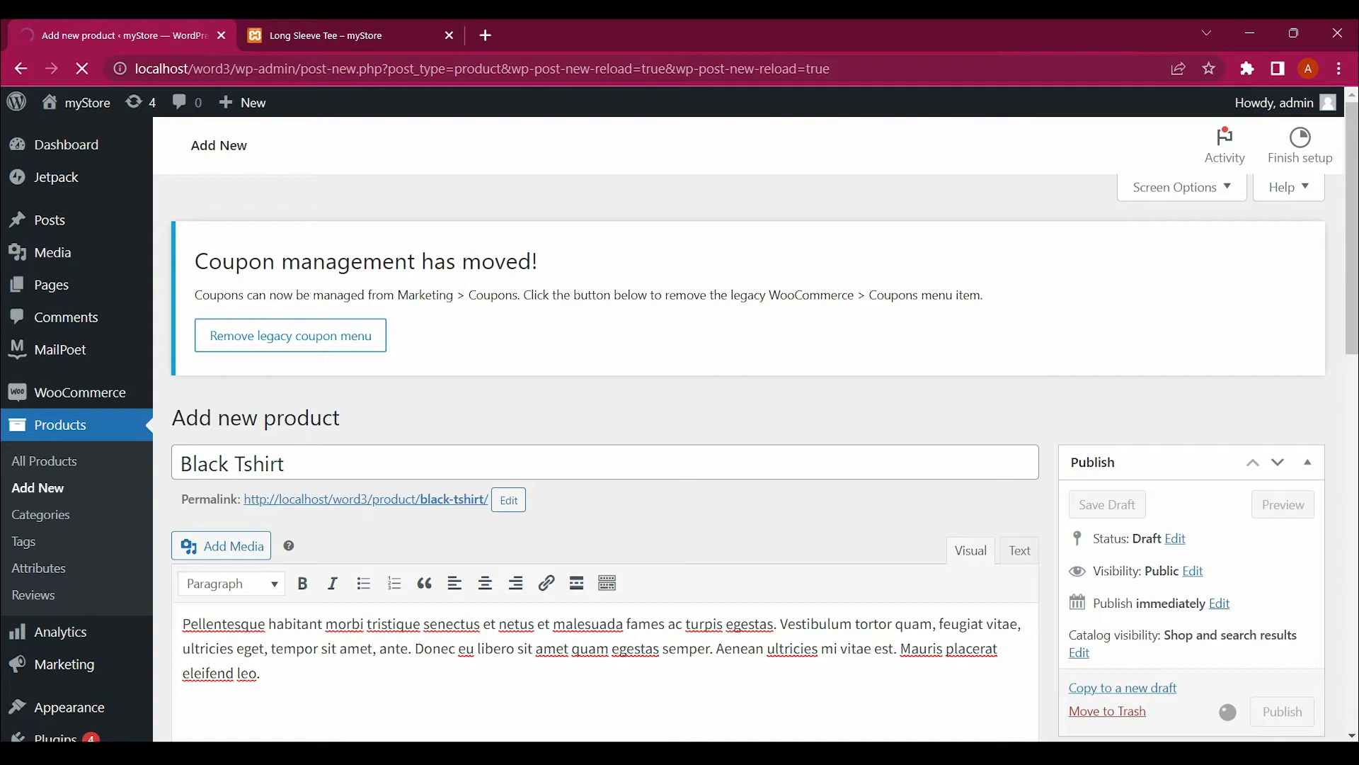
Open the storefront's Shop page and check how the Black Tshirt is listed among the products
left_click(340, 36)
scroll(673, 425, "up", 6)
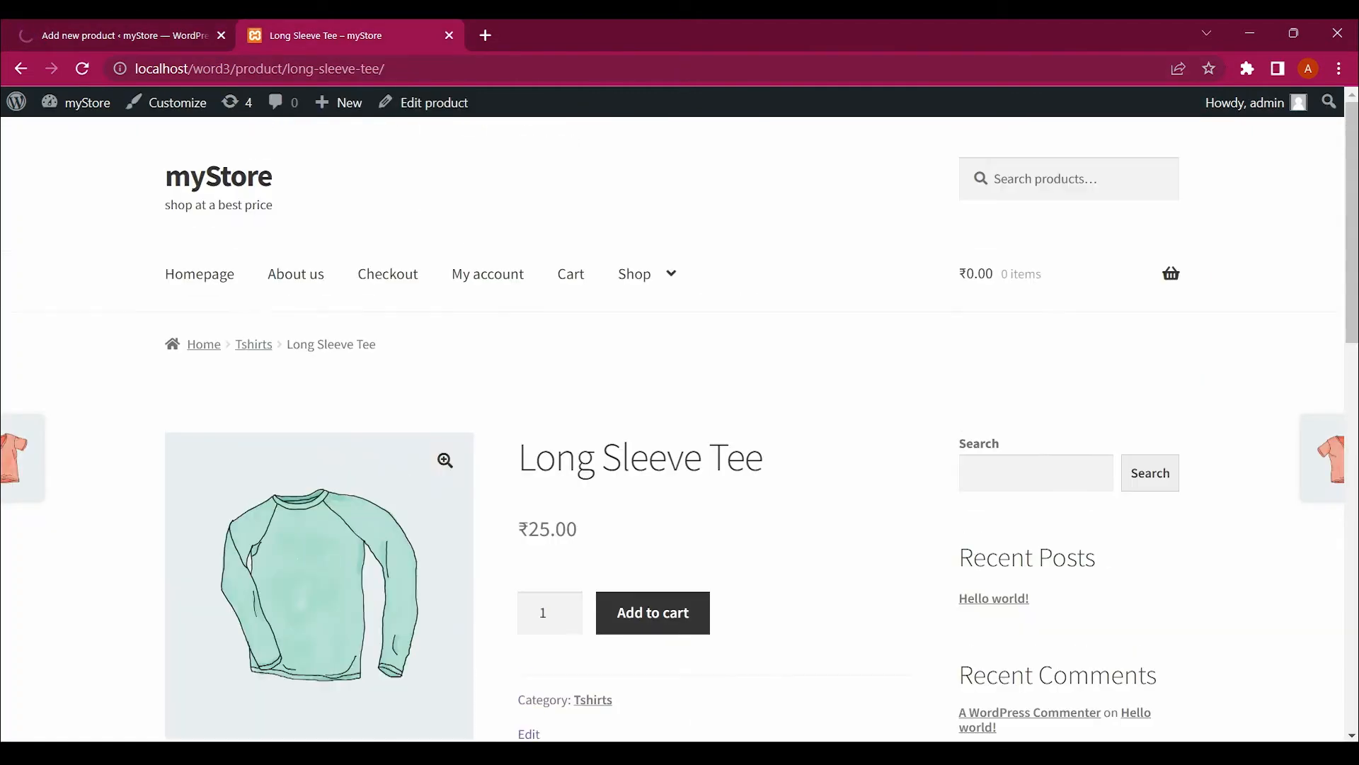
mouse_move(635, 274)
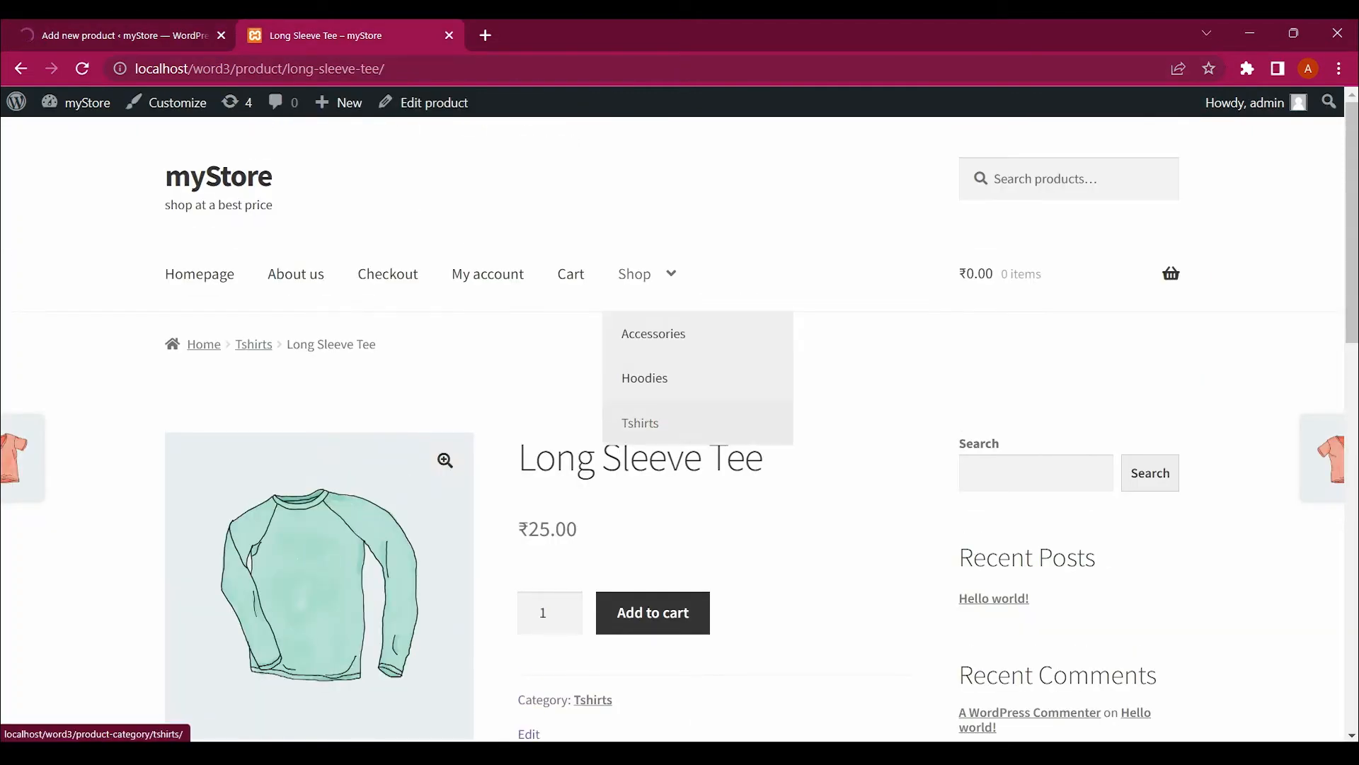
left_click(635, 274)
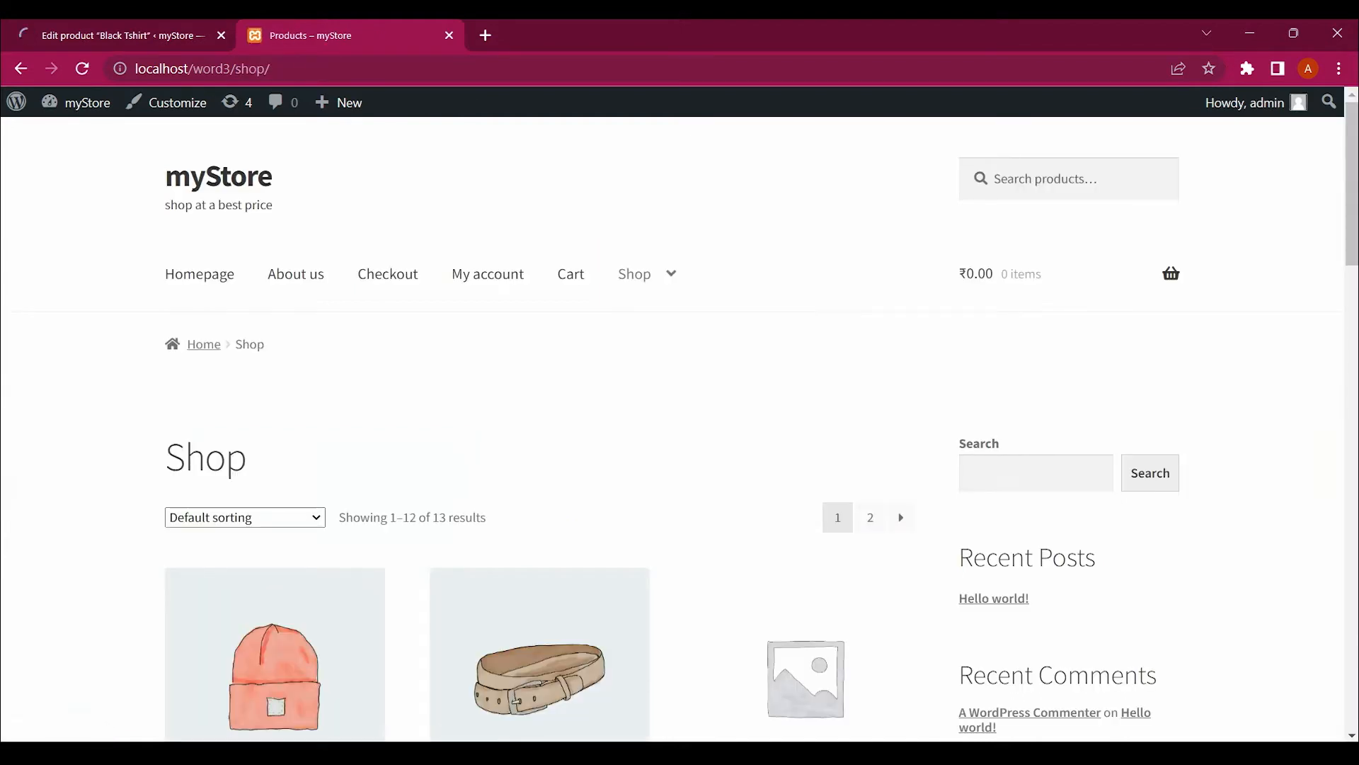
scroll(679, 425, "down", 2)
scroll(805, 559, "down", 3)
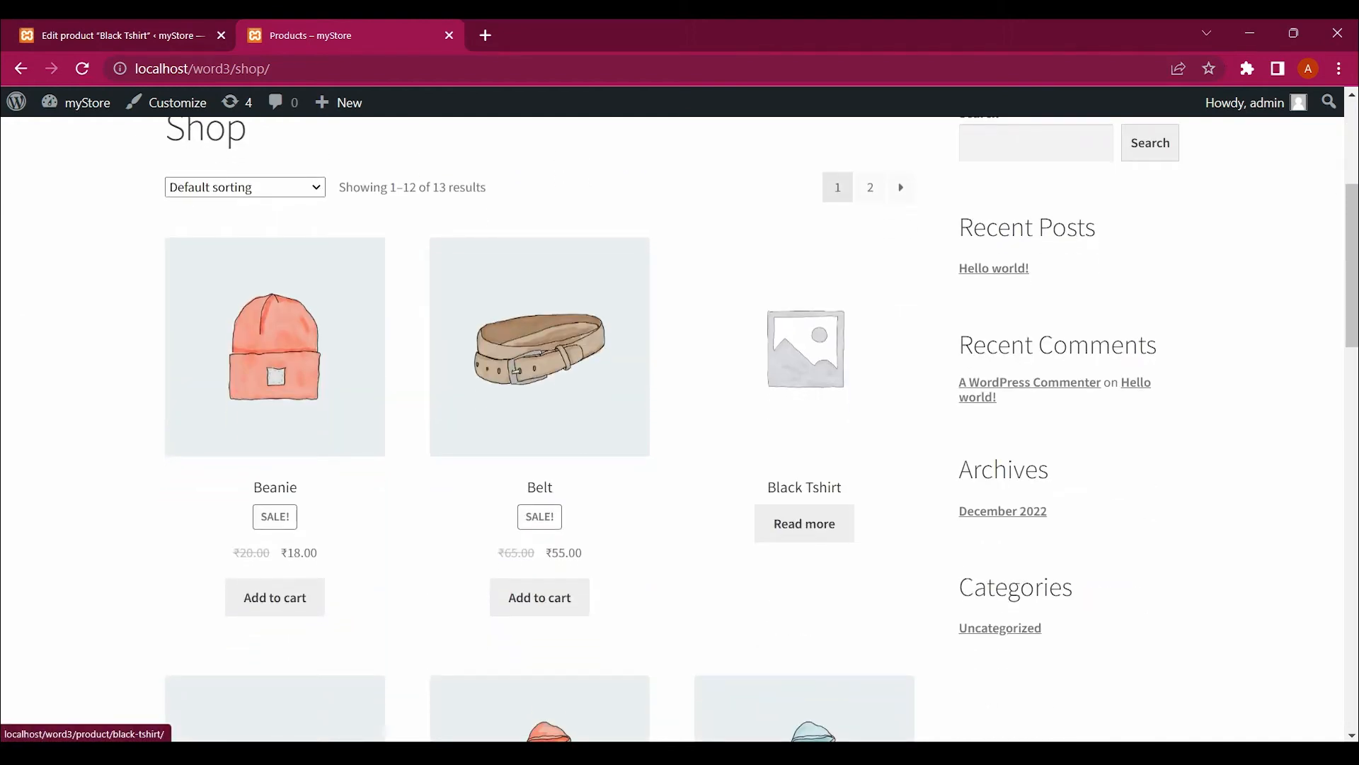
scroll(805, 425, "down", 2)
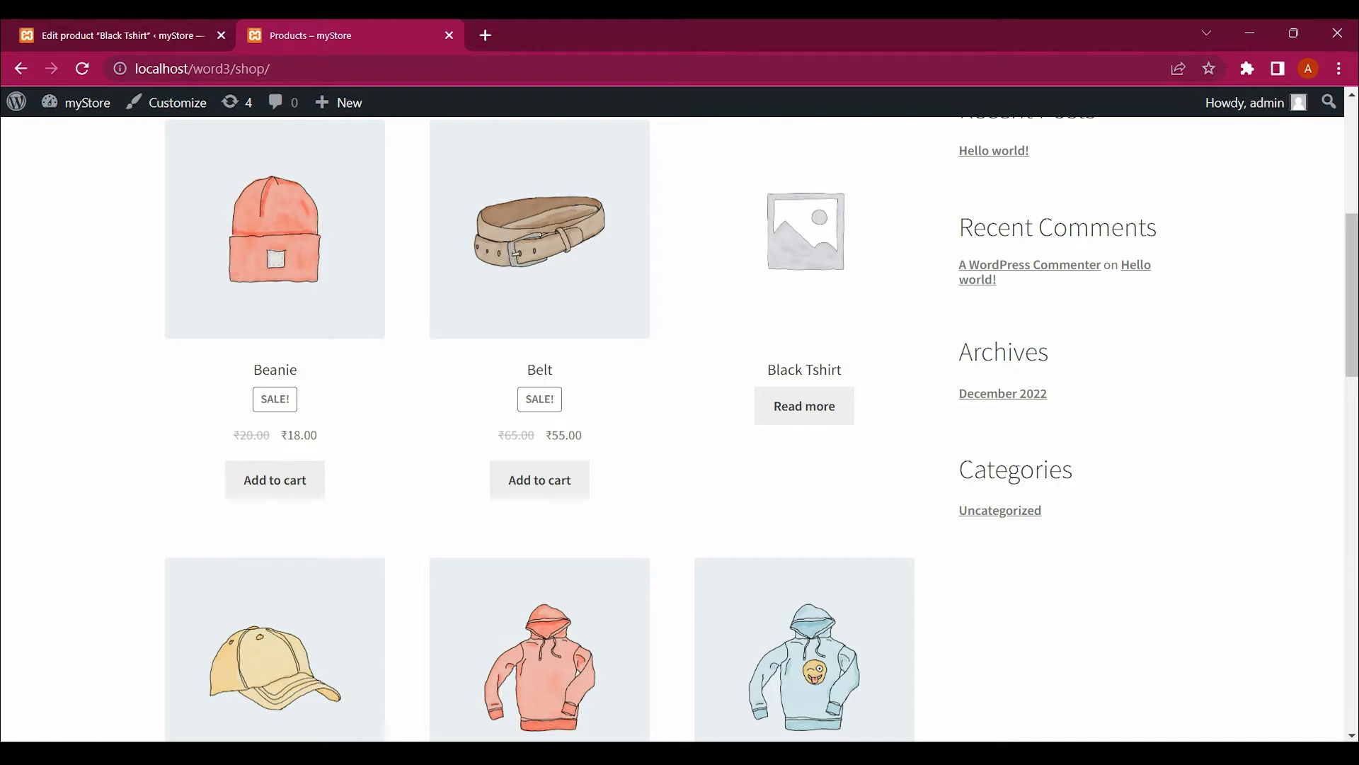
scroll(673, 428, "up", 1)
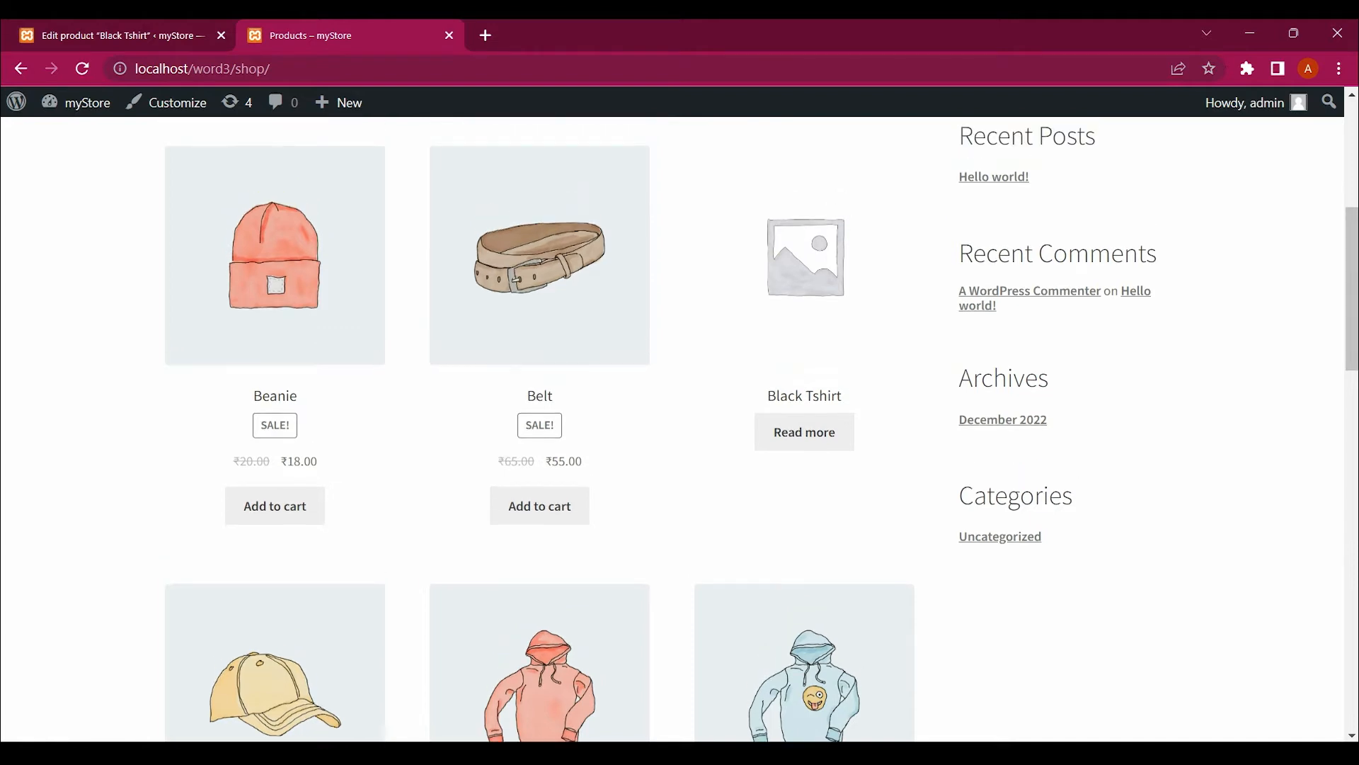
scroll(673, 428, "up", 1)
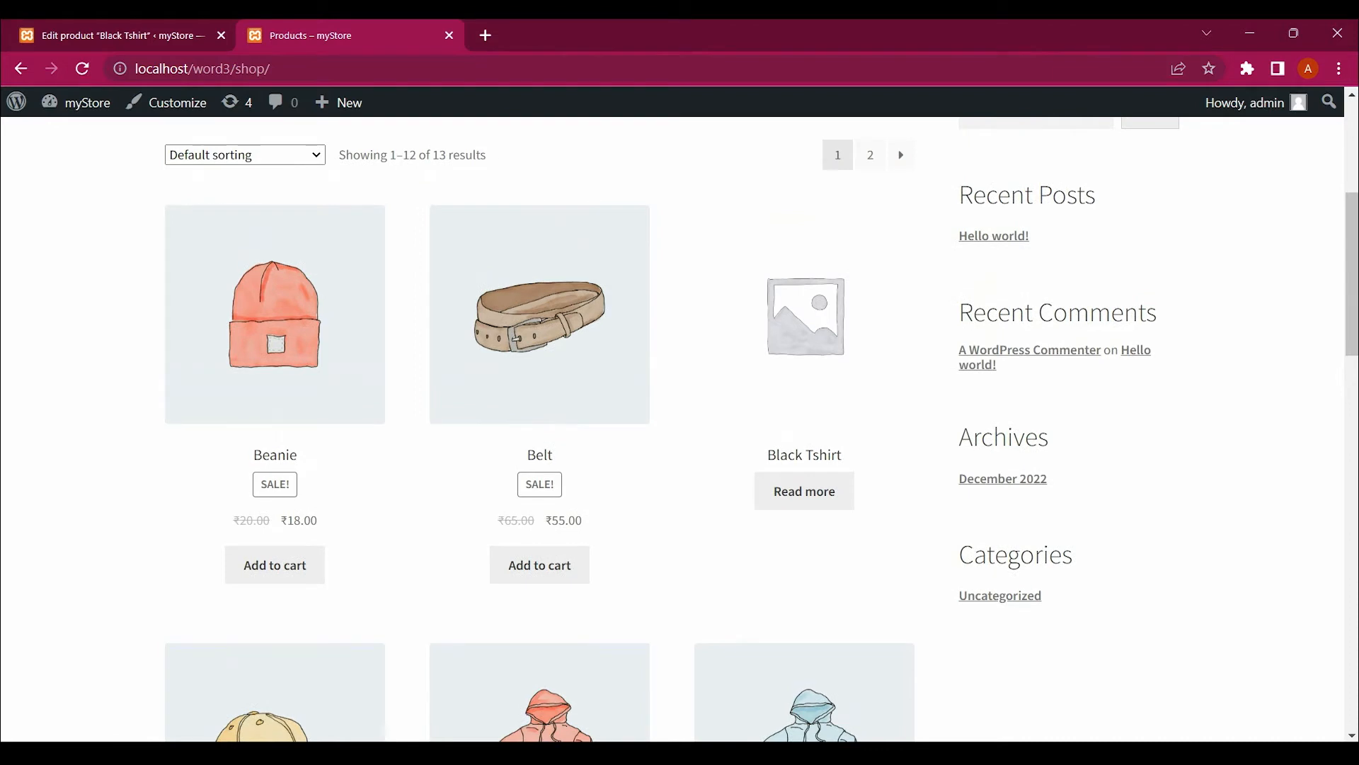
Return to the Black Tshirt's edit page and review its title and description text
left_click(119, 37)
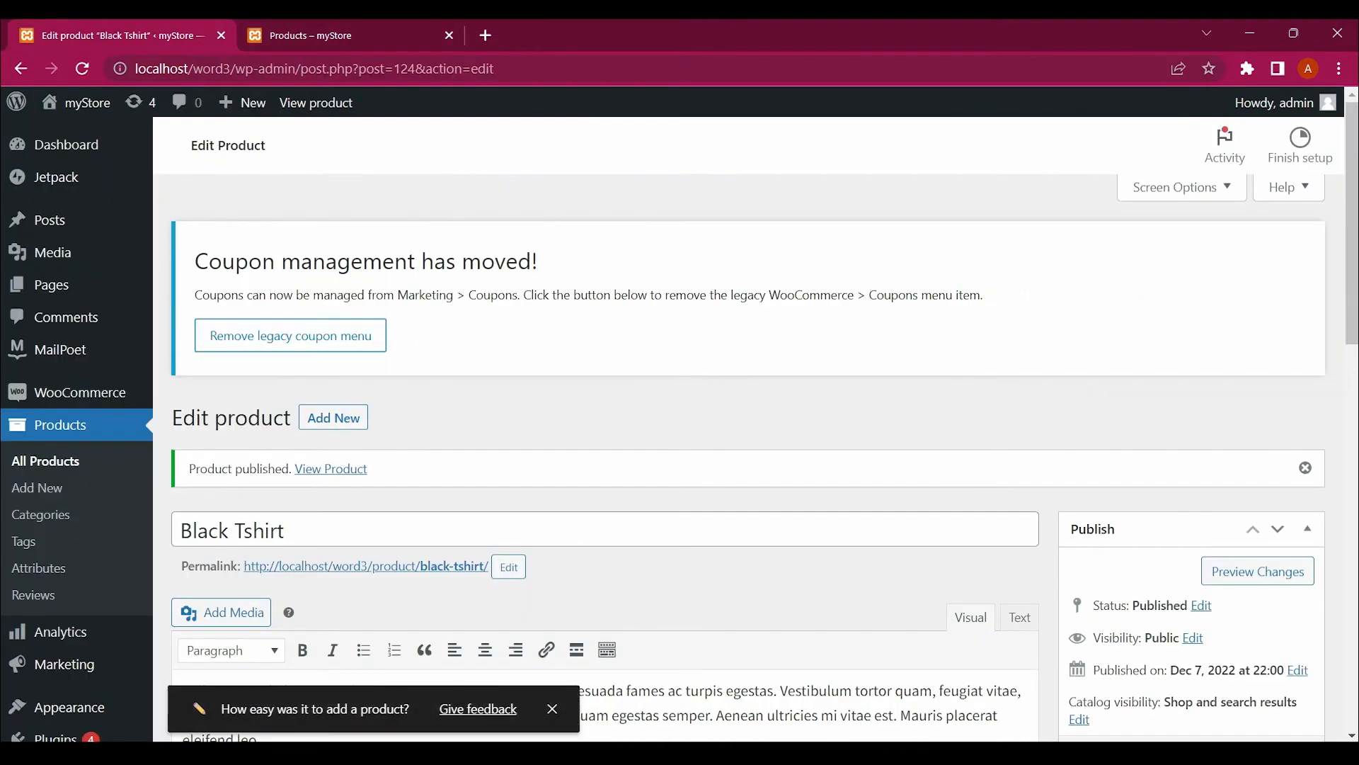
scroll(680, 425, "down", 3)
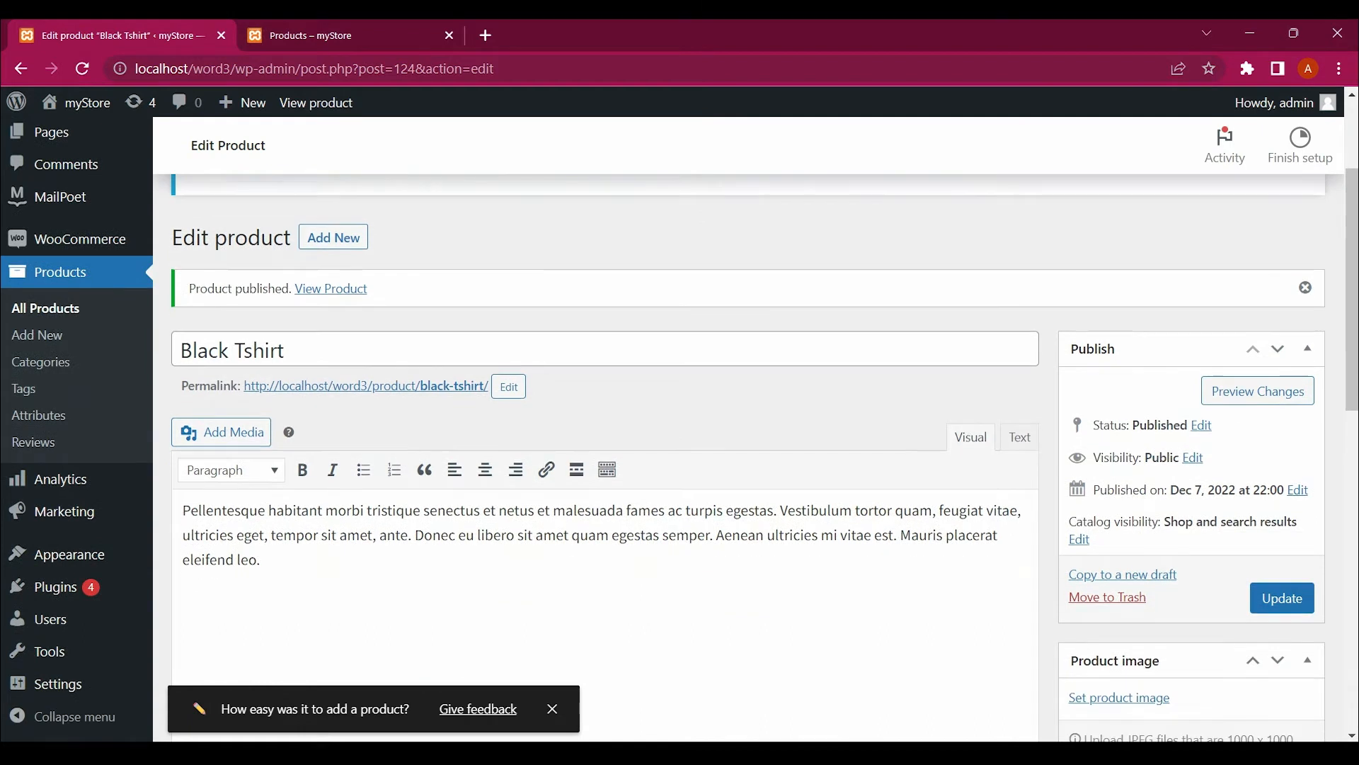
scroll(679, 425, "down", 2)
scroll(680, 425, "up", 2)
scroll(679, 425, "down", 1)
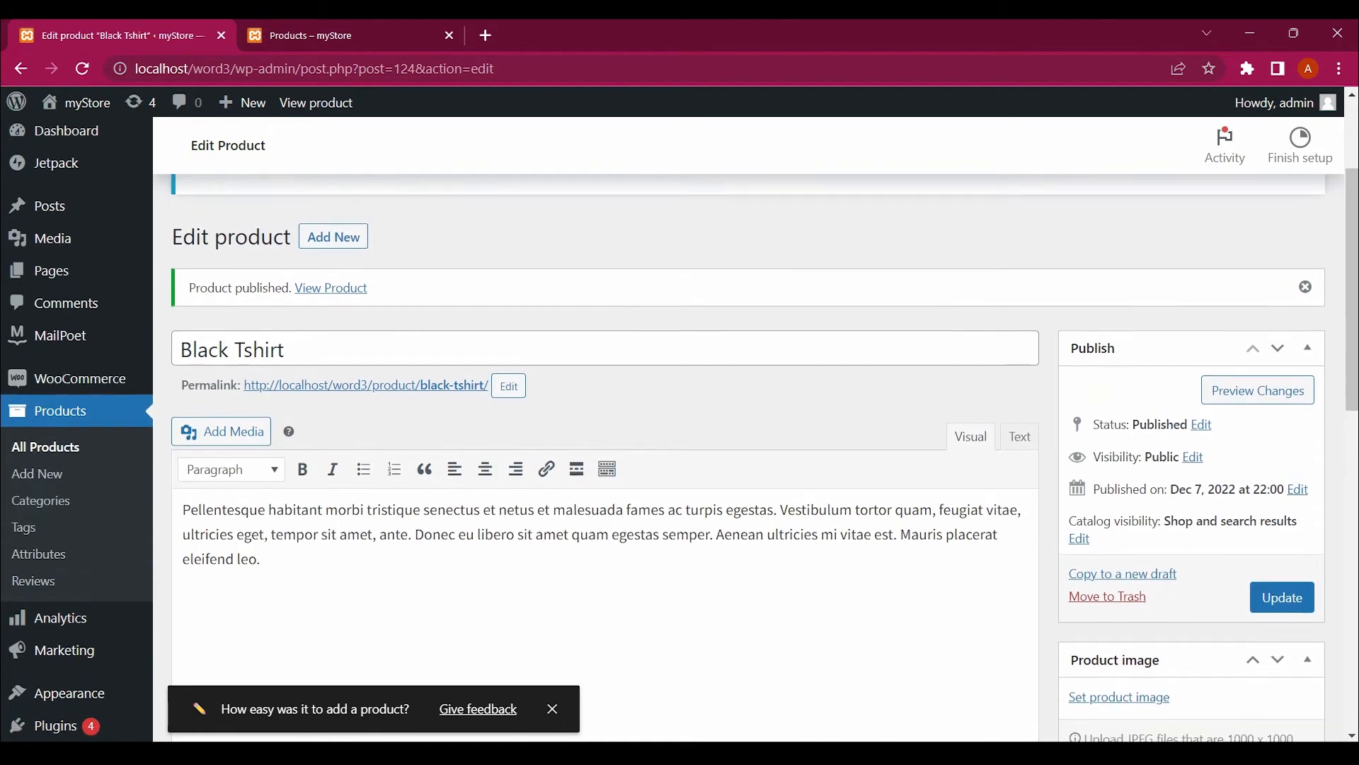
scroll(680, 425, "down", 3)
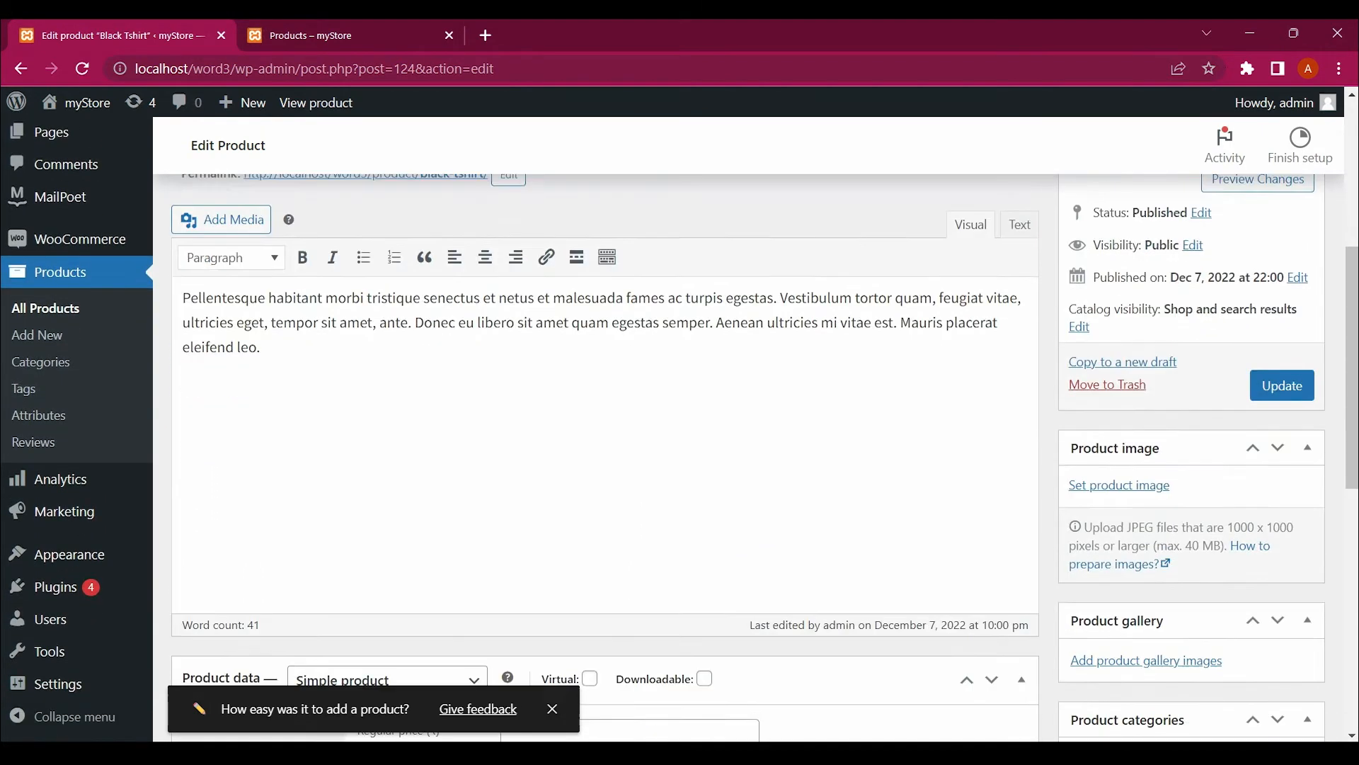
scroll(680, 425, "up", 3)
left_click_drag(285, 329, 181, 329)
left_click_drag(263, 538, 182, 489)
Set the Black Tshirt's regular price to 700 and its sale price to 550
scroll(234, 333, "down", 6)
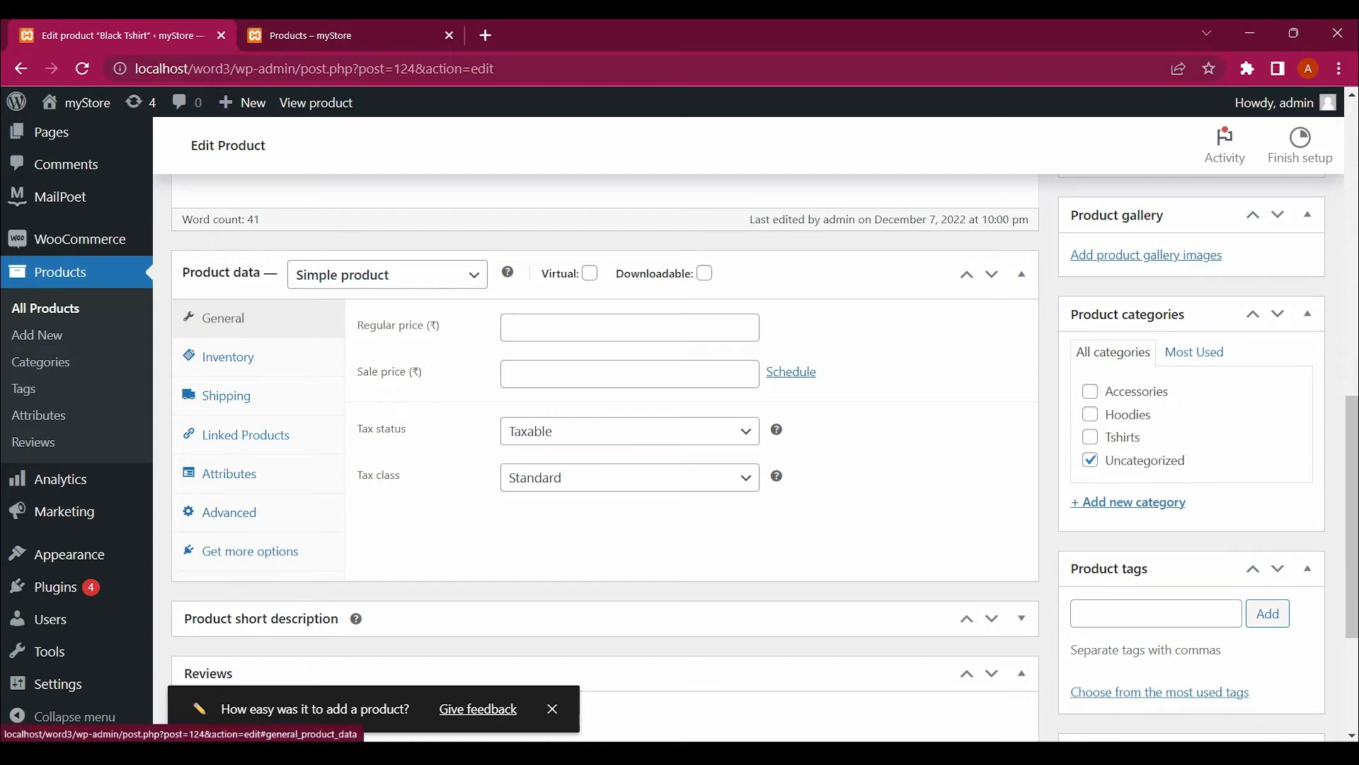
left_click(630, 328)
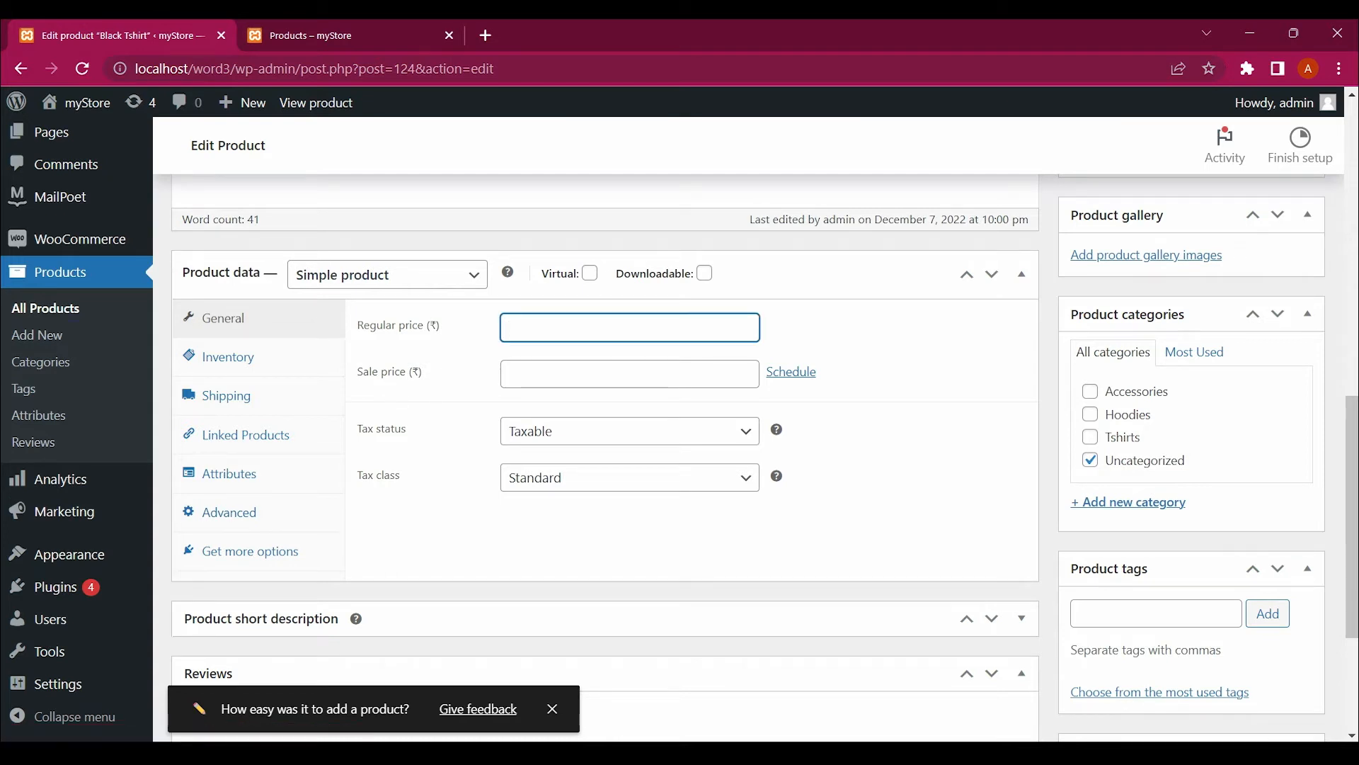
type("700")
left_click(630, 374)
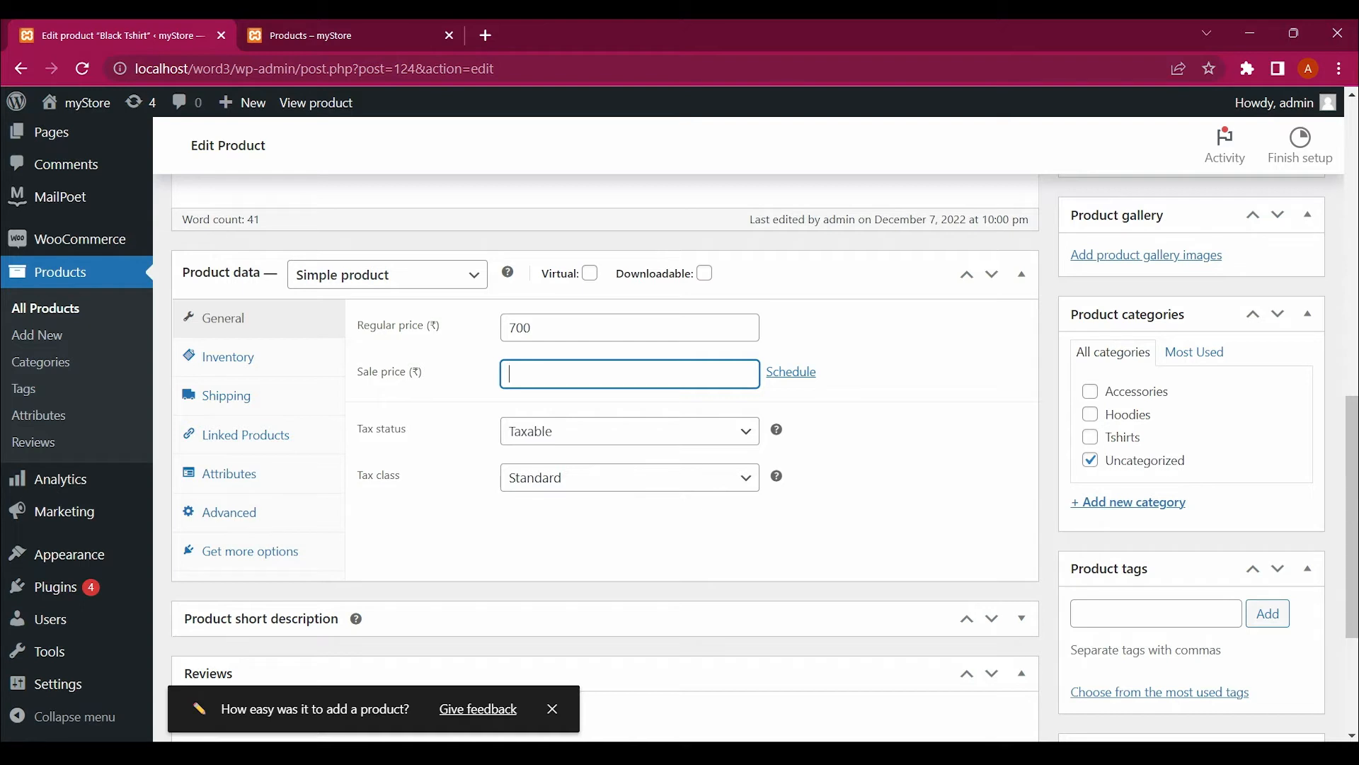
type("650")
key("BackSpace")
key("BackSpace")
key("BackSpace")
type("50")
key("BackSpace")
type("50")
left_click(885, 453)
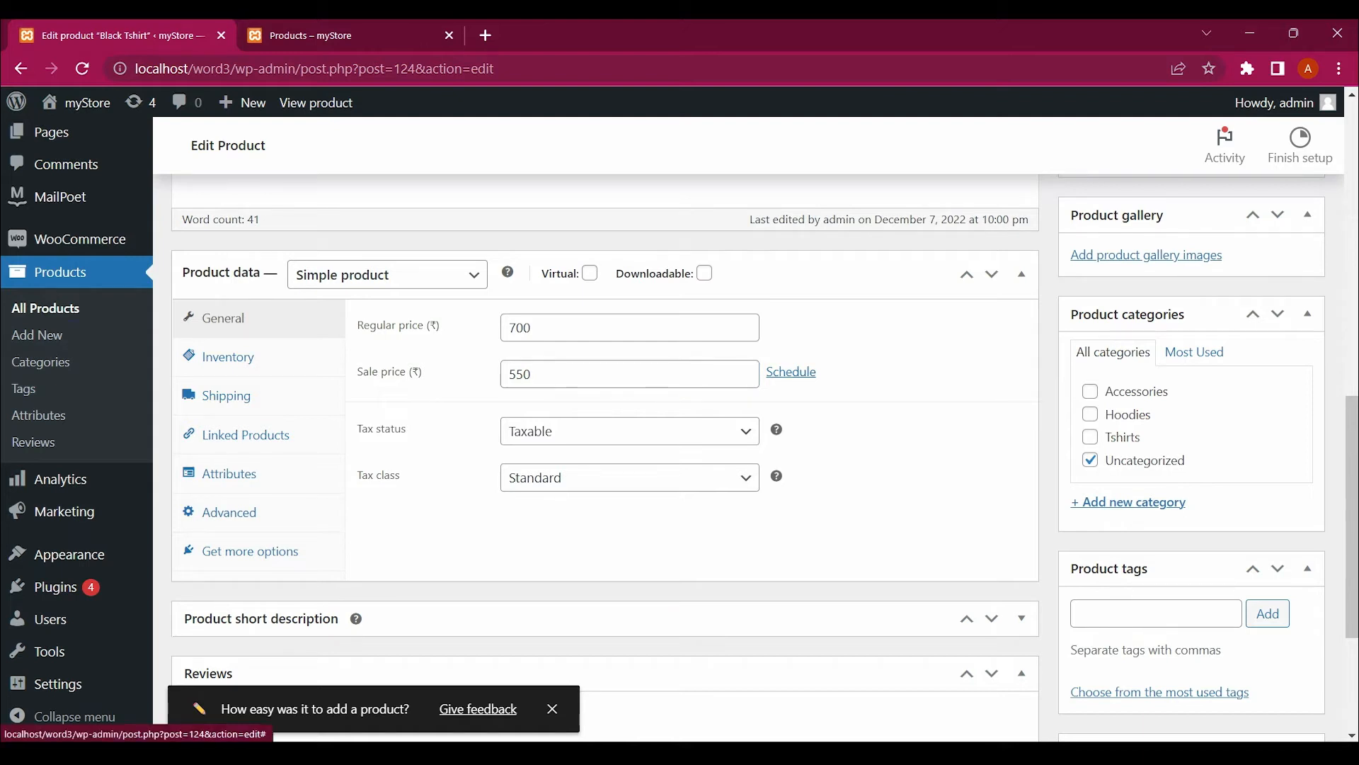
Show the sale price schedule fields and look at the start date calendar without choosing a date
left_click(791, 372)
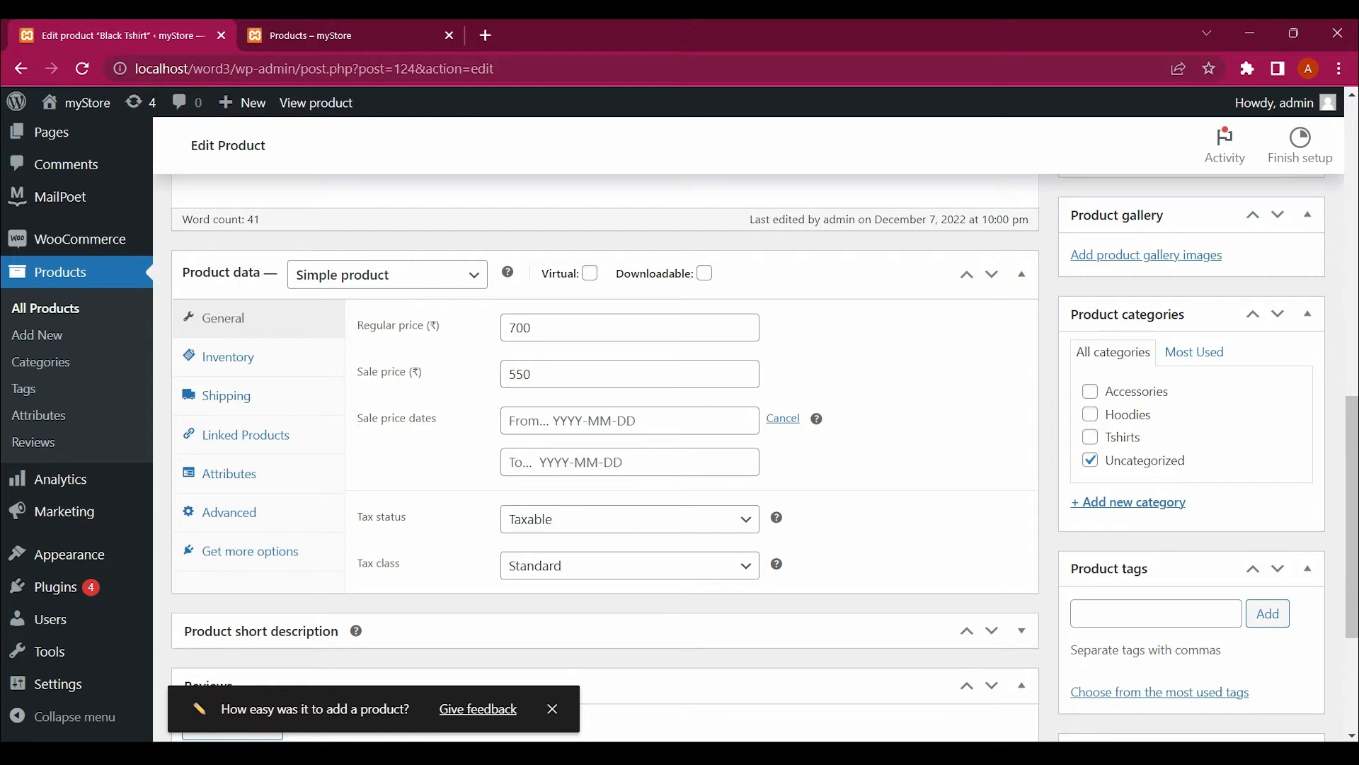
double_click(521, 374)
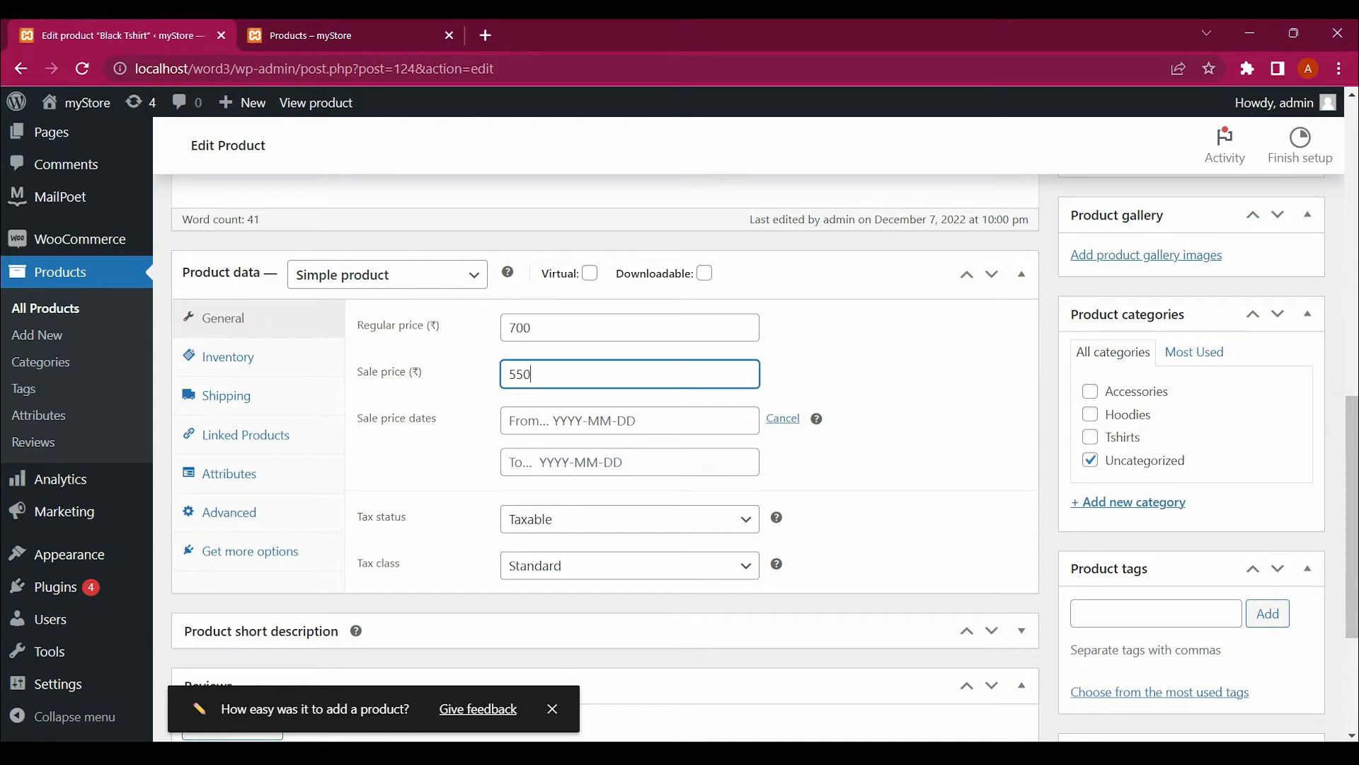
left_click(572, 420)
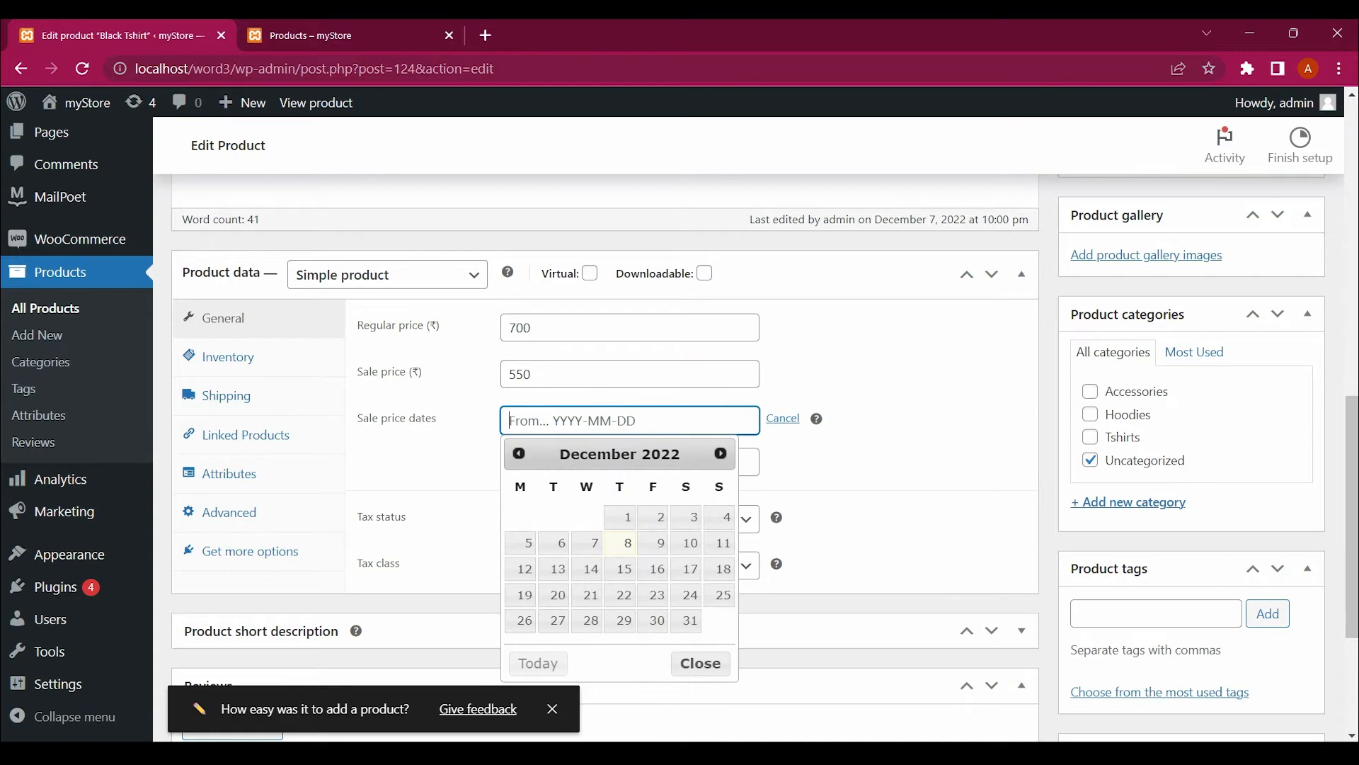
left_click(878, 464)
Examine the tax status choices and the remaining sections below the product's pricing settings
scroll(878, 463, "down", 1)
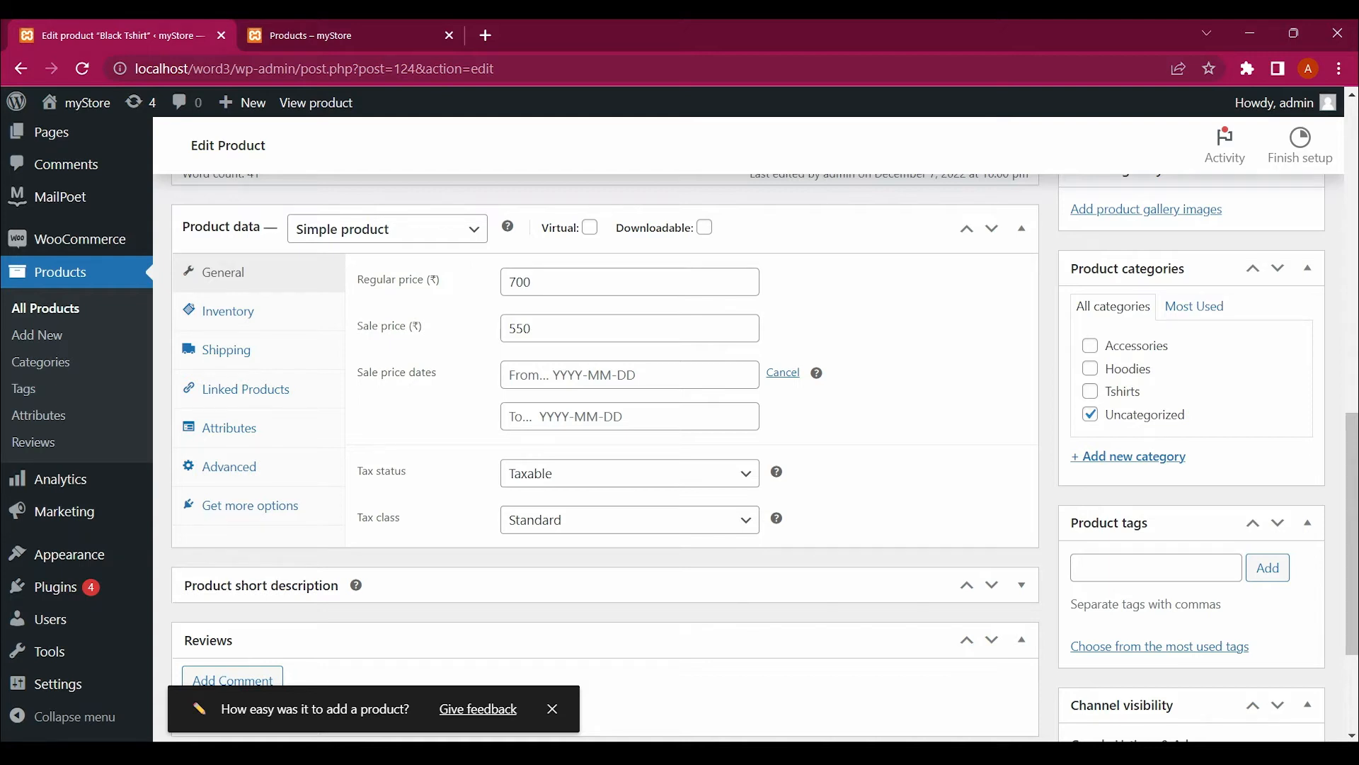
scroll(605, 453, "down", 2)
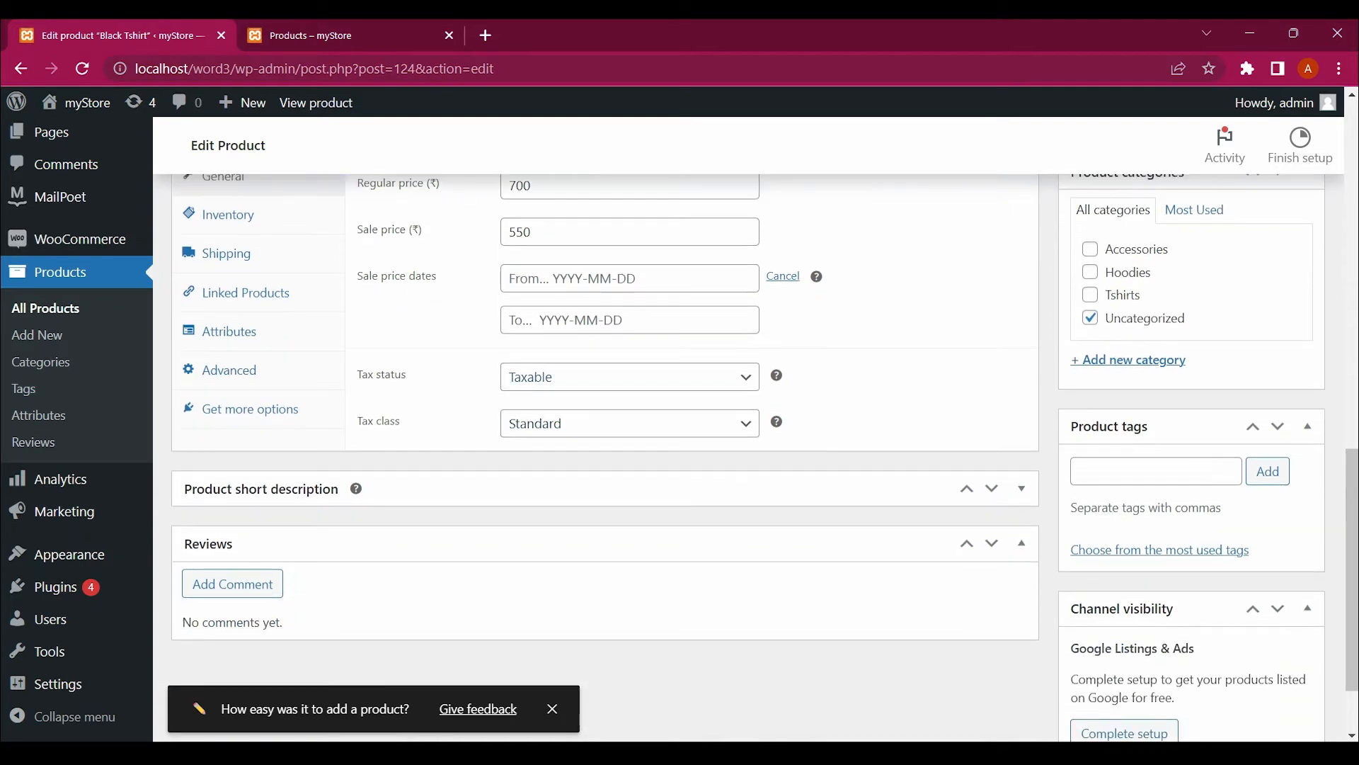
left_click(630, 377)
left_click(629, 376)
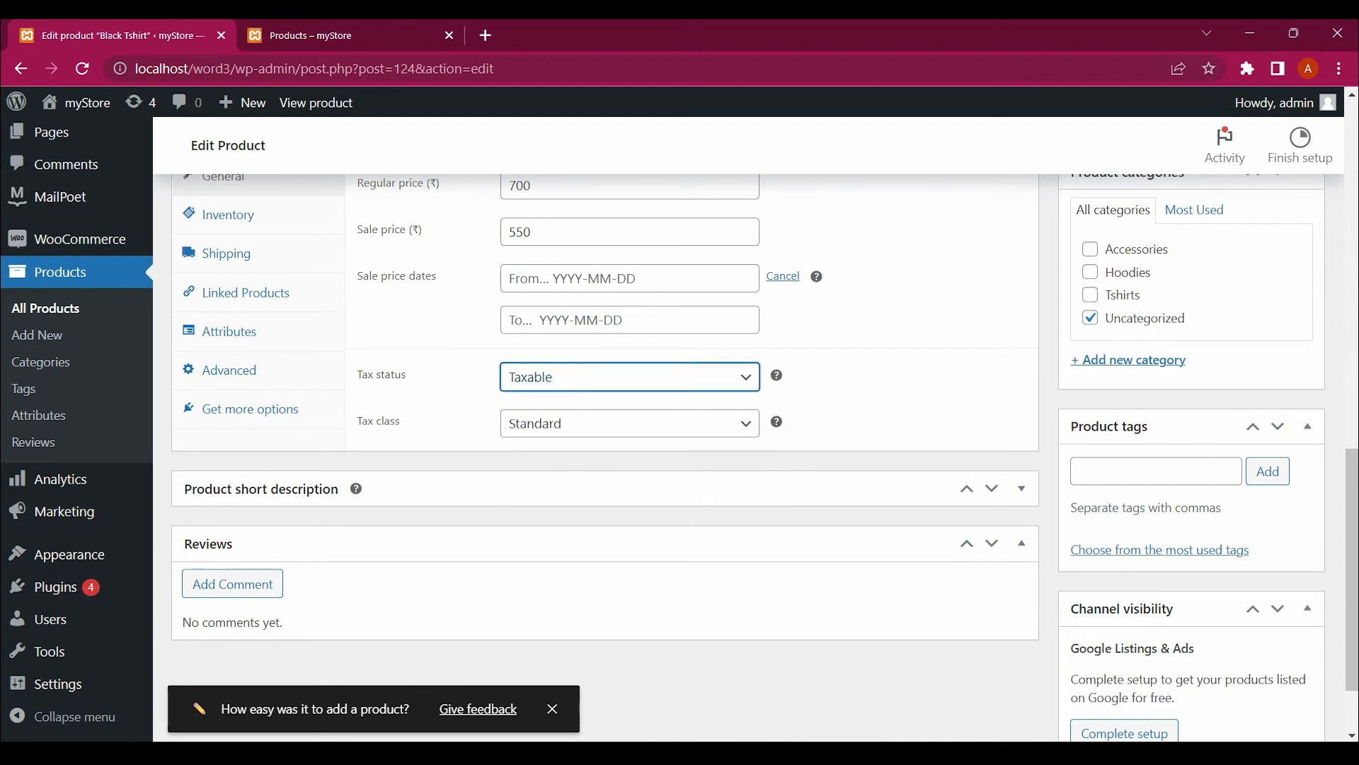
scroll(606, 453, "down", 1)
scroll(606, 453, "up", 1)
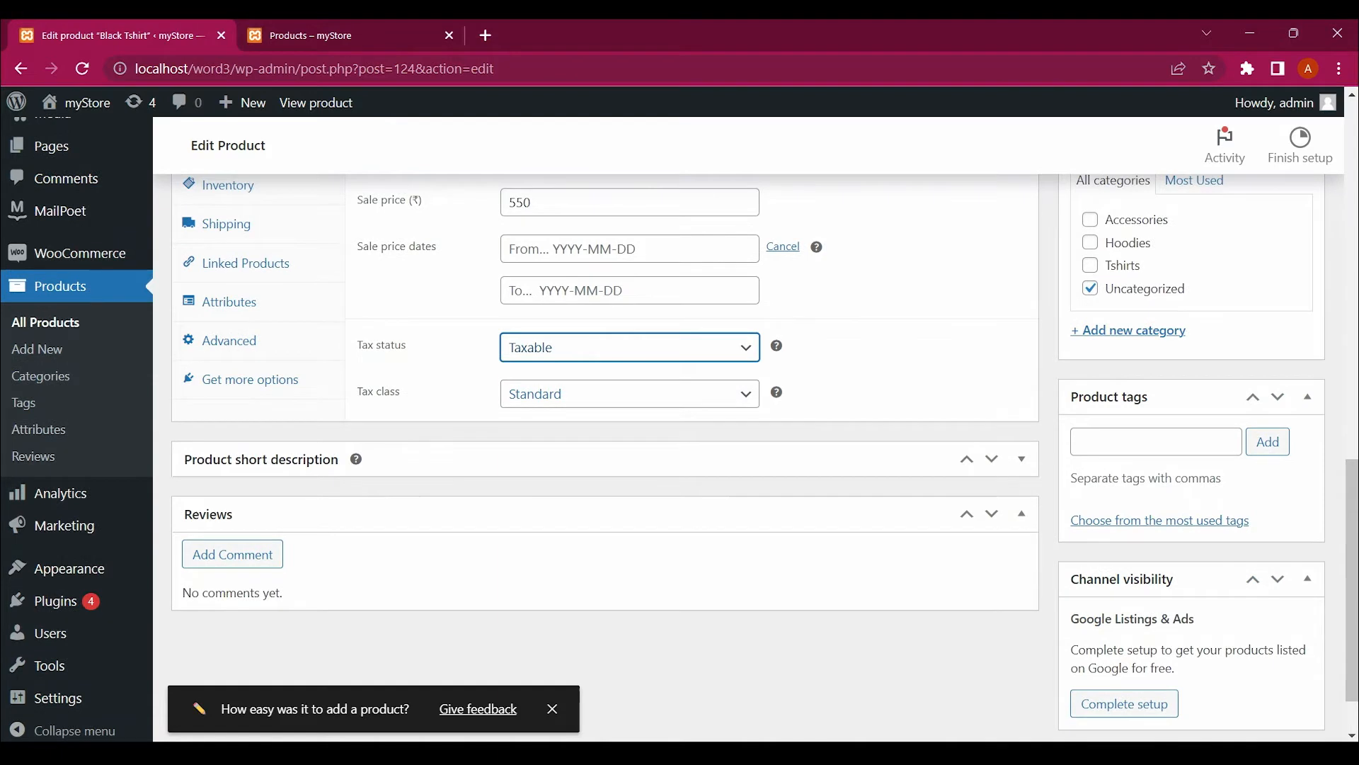
scroll(605, 453, "up", 1)
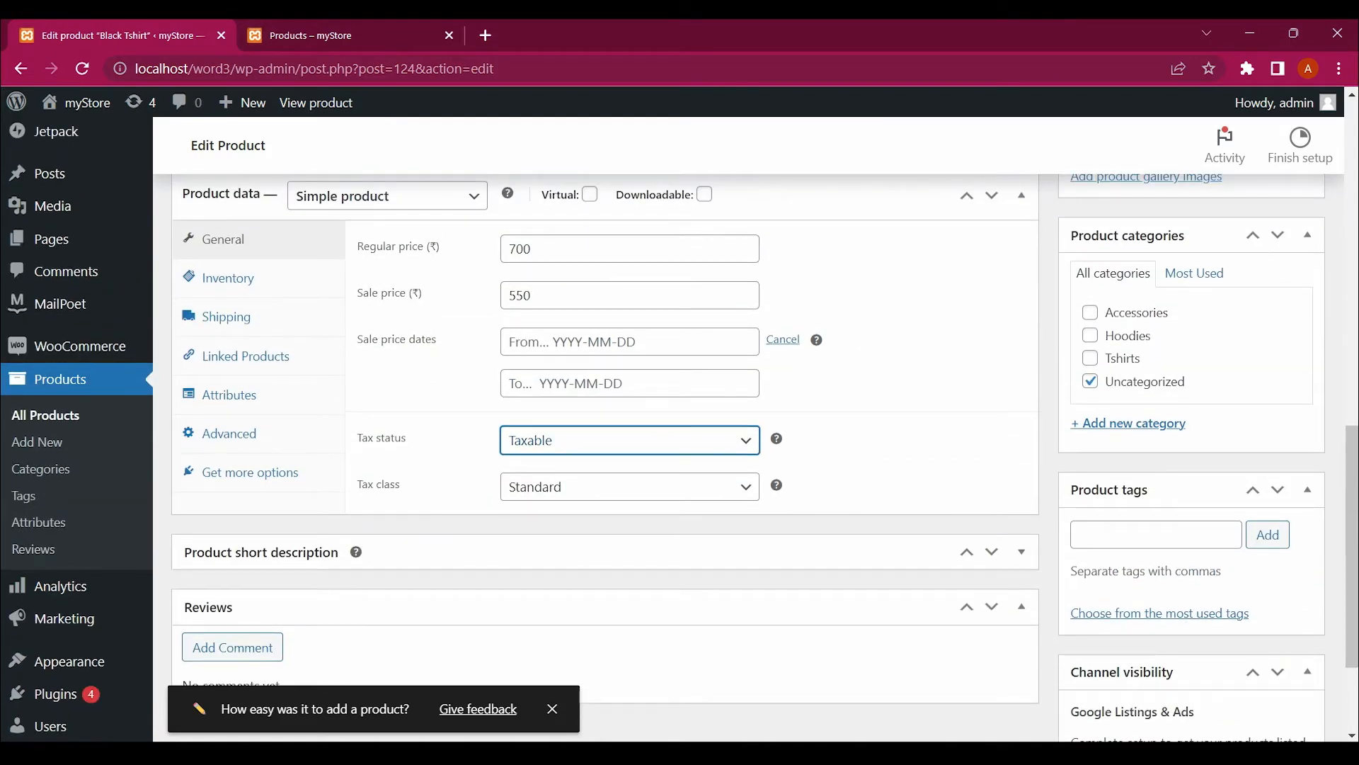
scroll(605, 453, "down", 3)
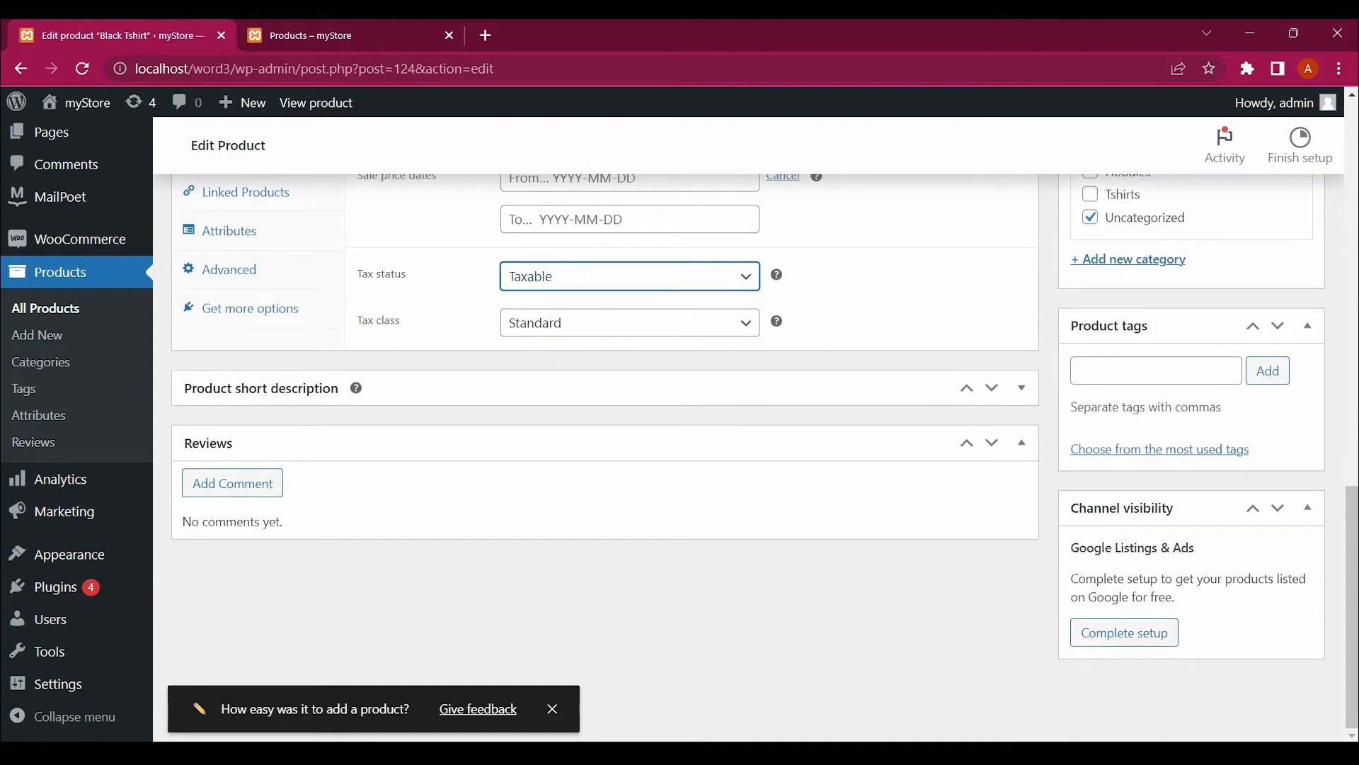
Open the image picker for the Black Tshirt's product image and look at the existing images in the media library
scroll(605, 453, "up", 6)
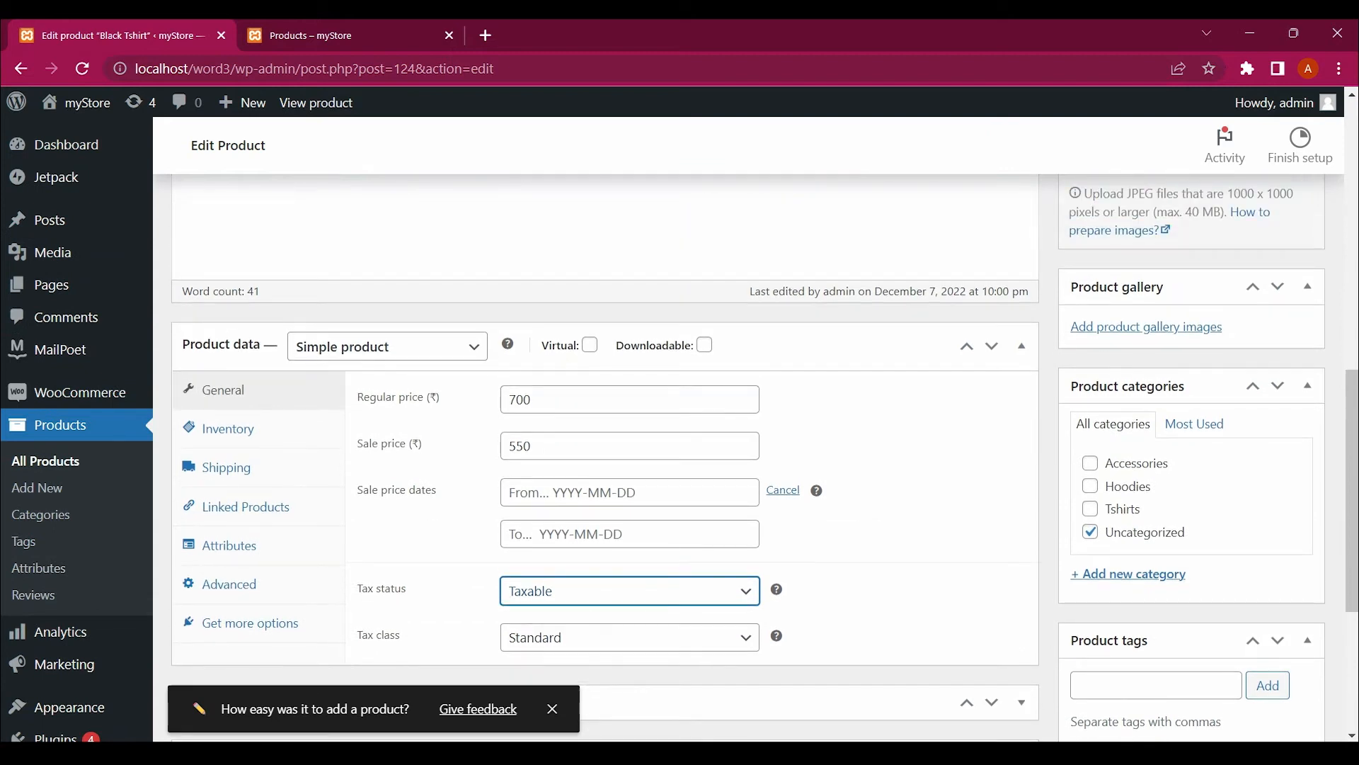
scroll(605, 453, "up", 10)
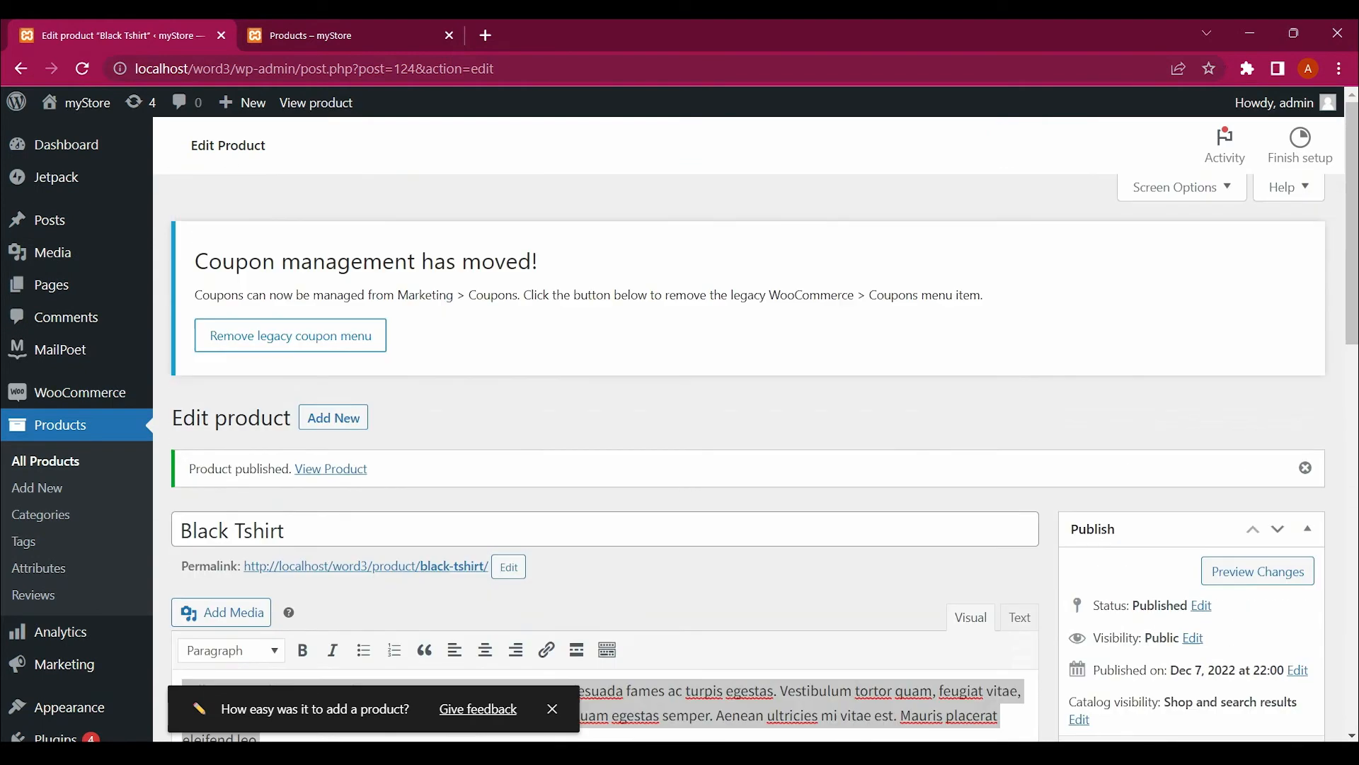
scroll(605, 453, "down", 6)
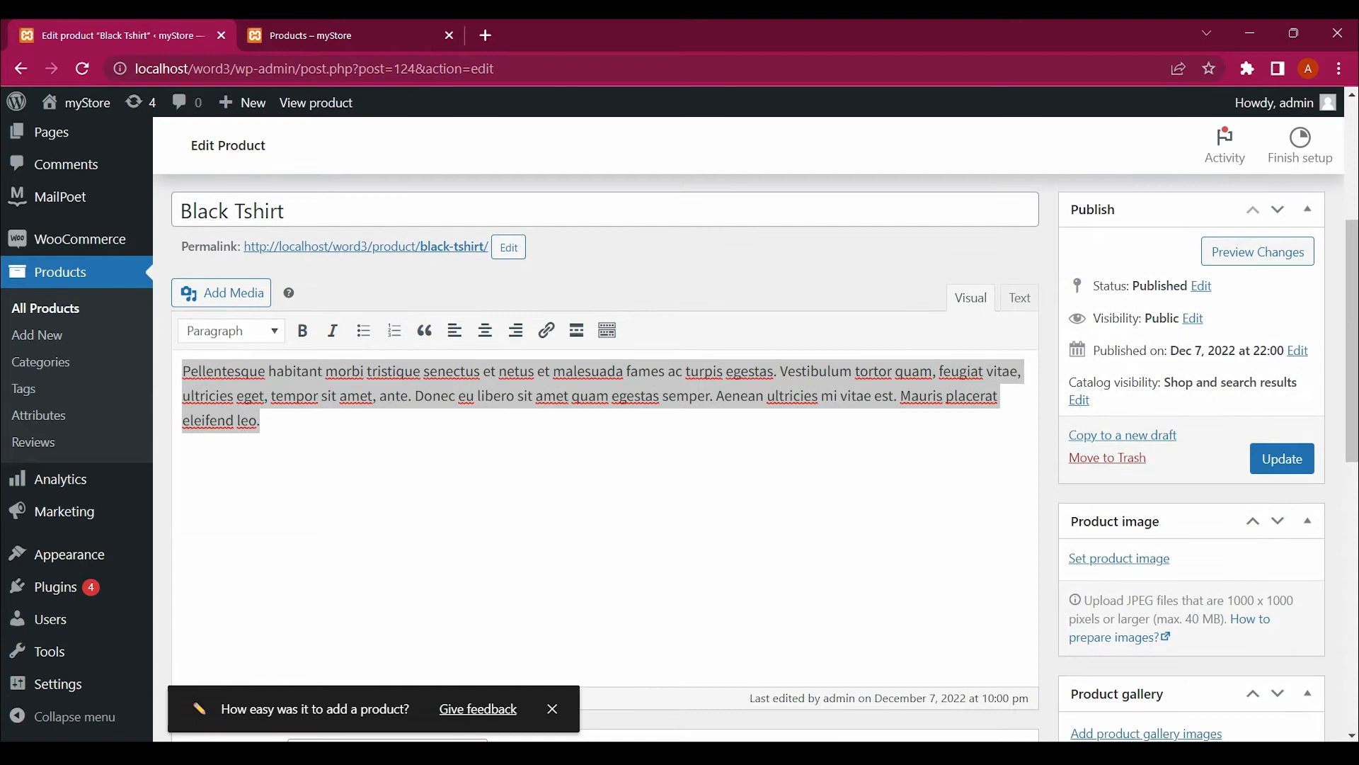
scroll(605, 453, "down", 4)
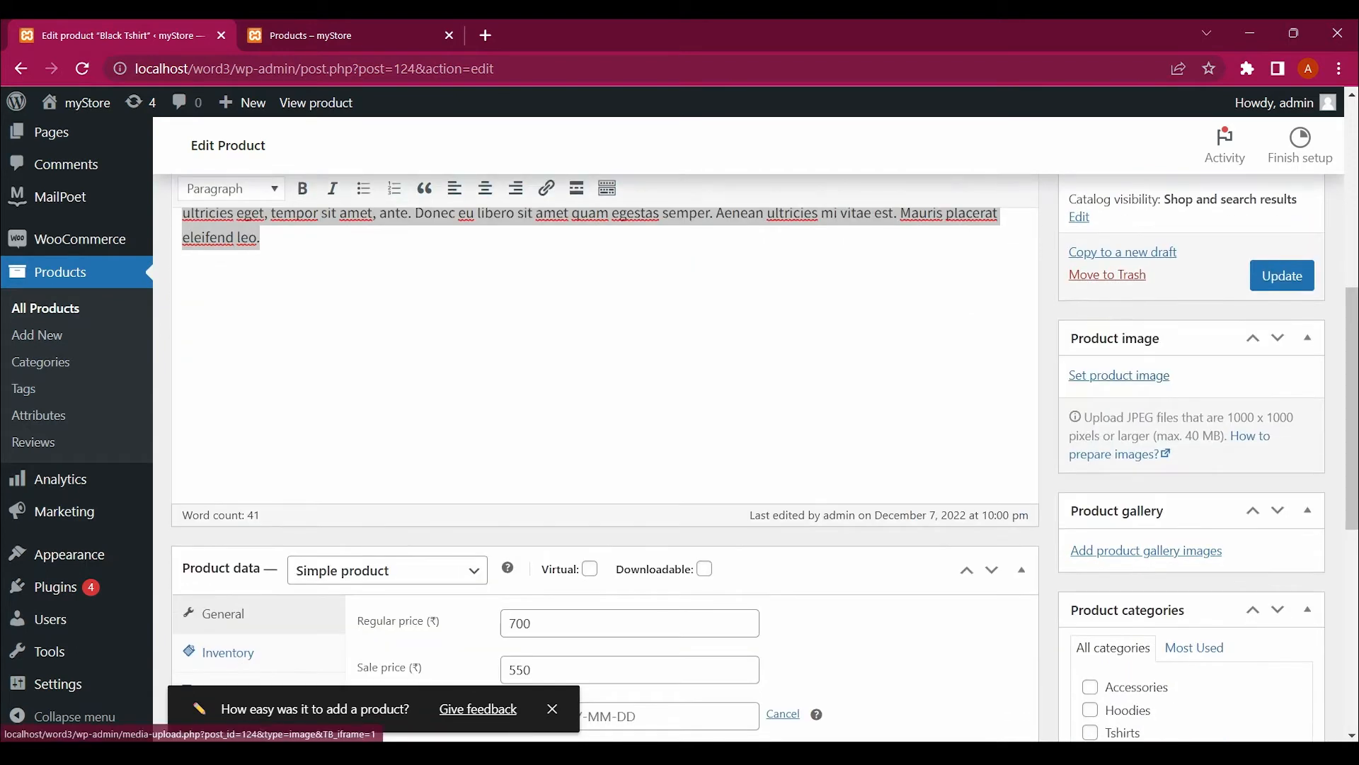
left_click(1119, 375)
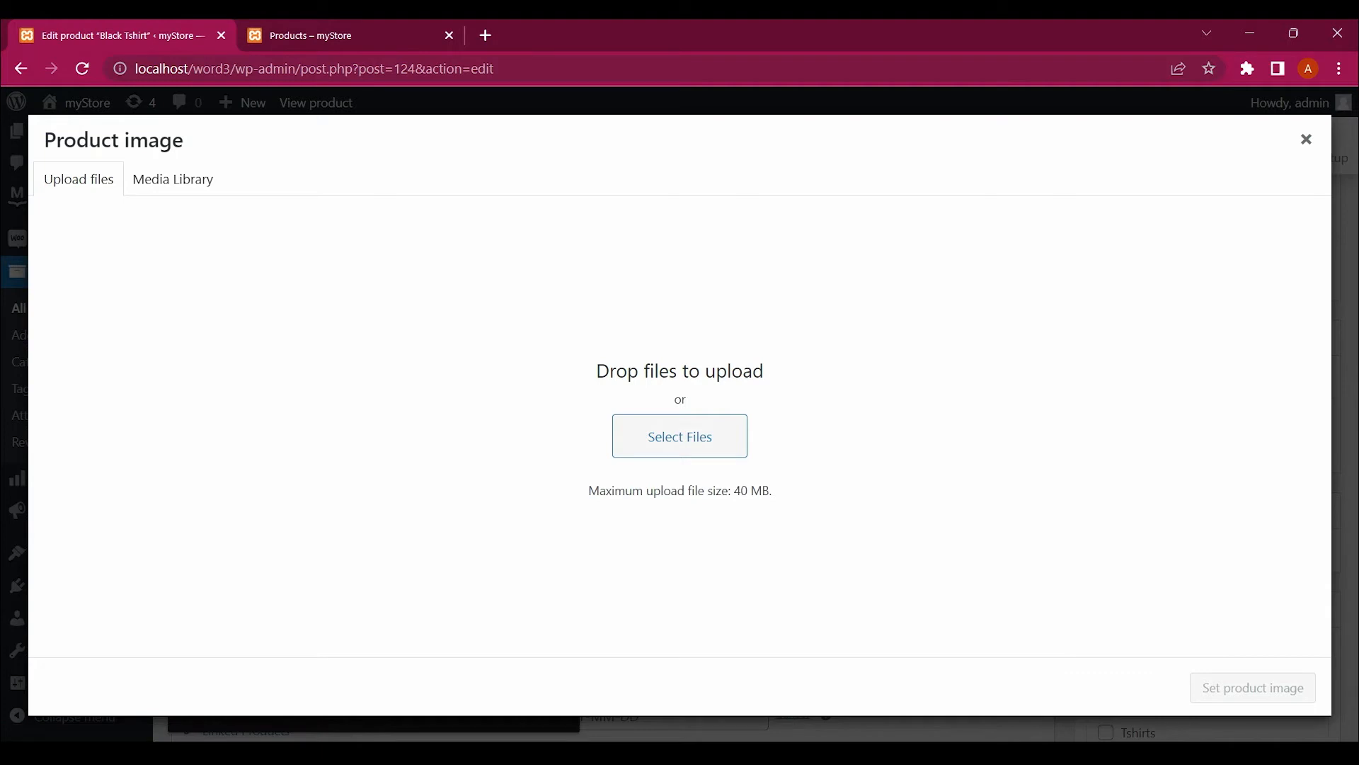
left_click(172, 179)
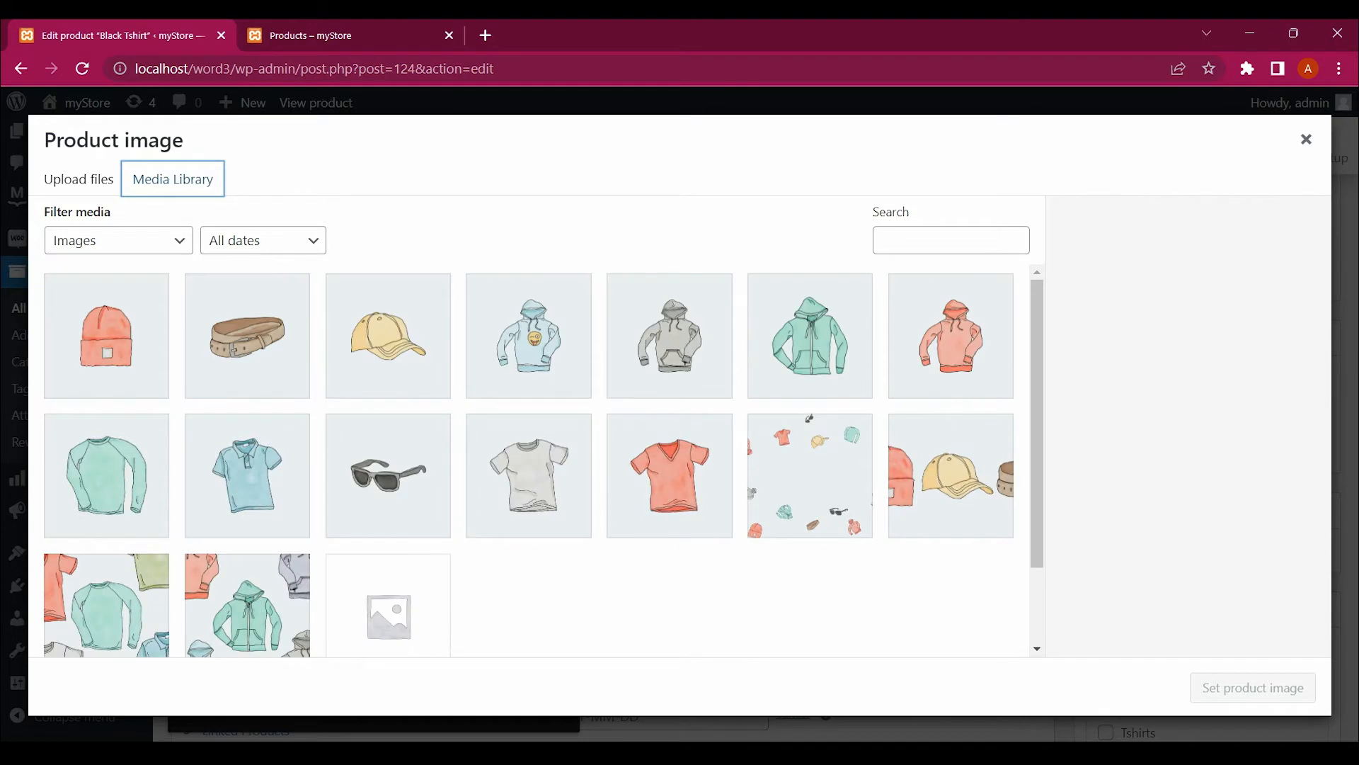
Upload blank-gc4df96d0f_1920 from the Downloads folder and set it as the product image
left_click(78, 179)
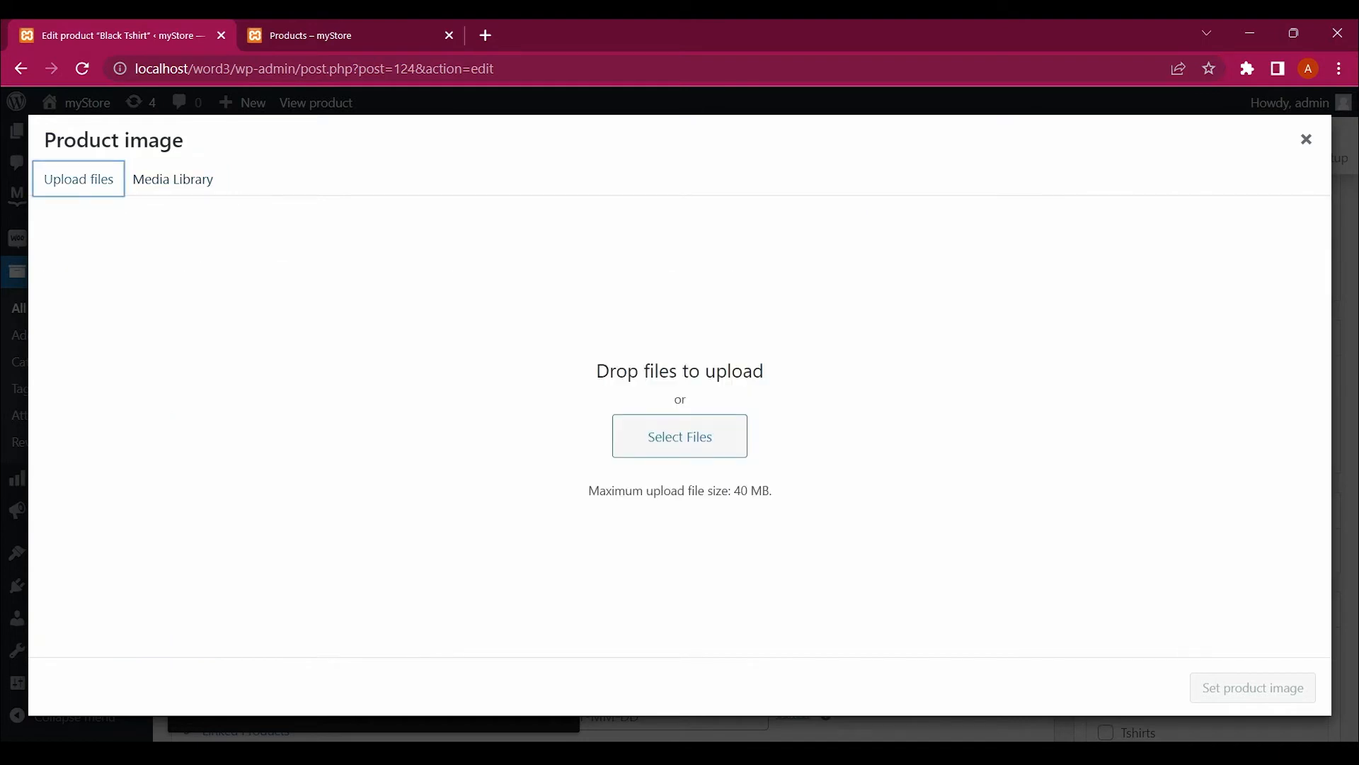
left_click(679, 436)
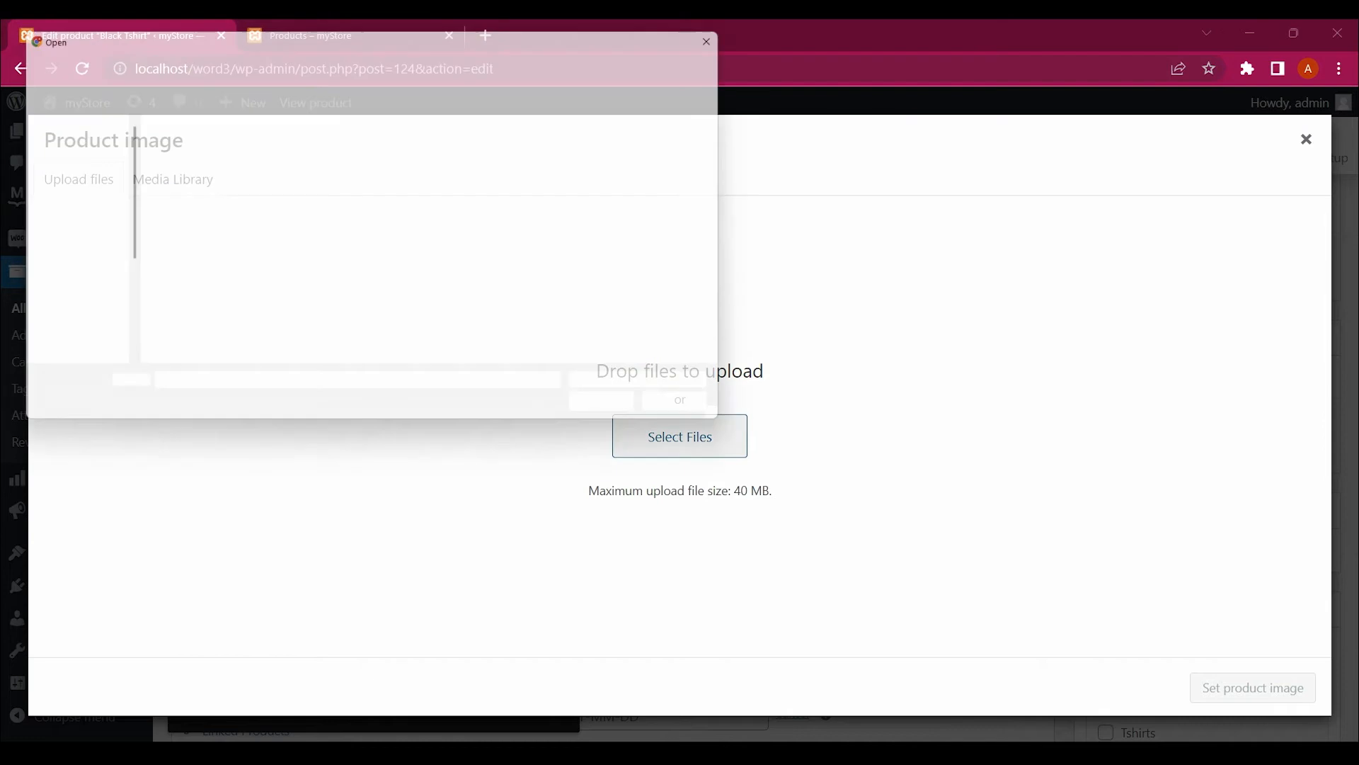
scroll(79, 237, "up", 3)
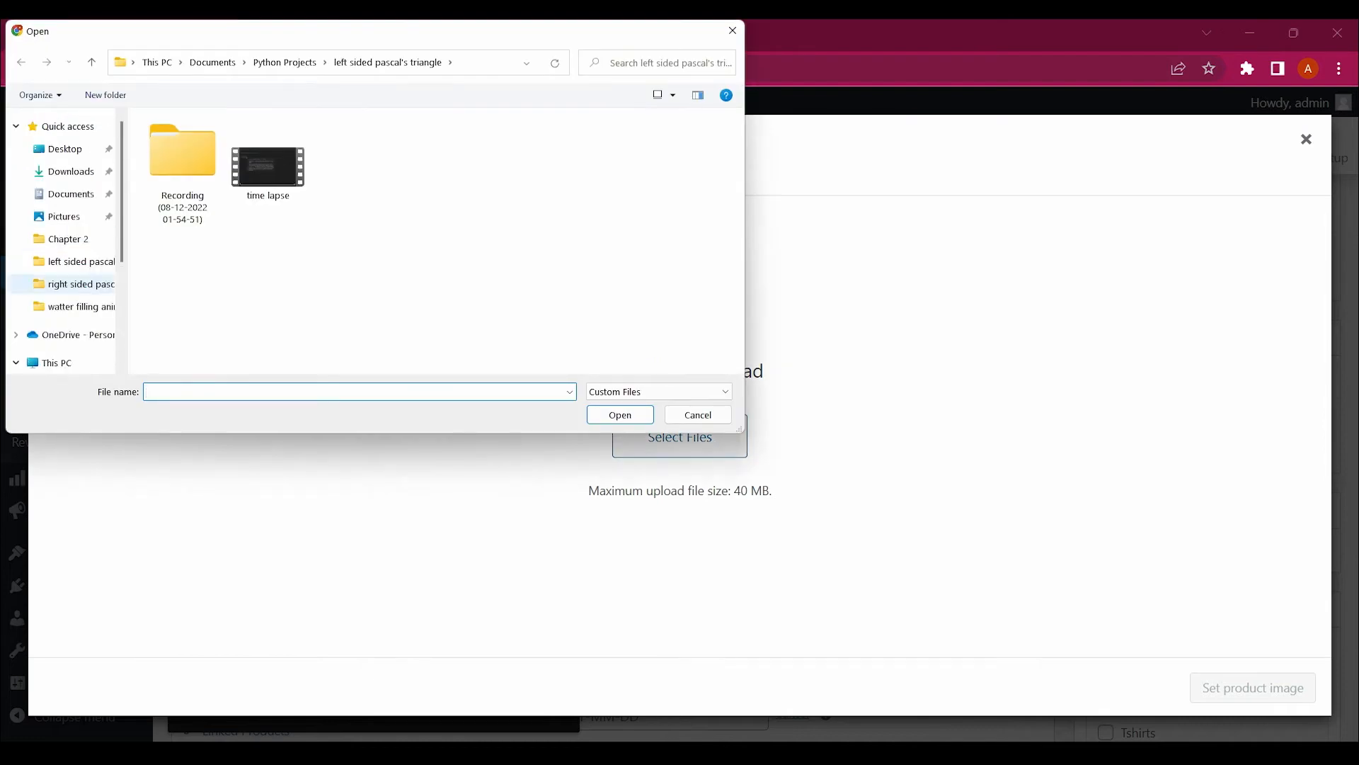
left_click(71, 172)
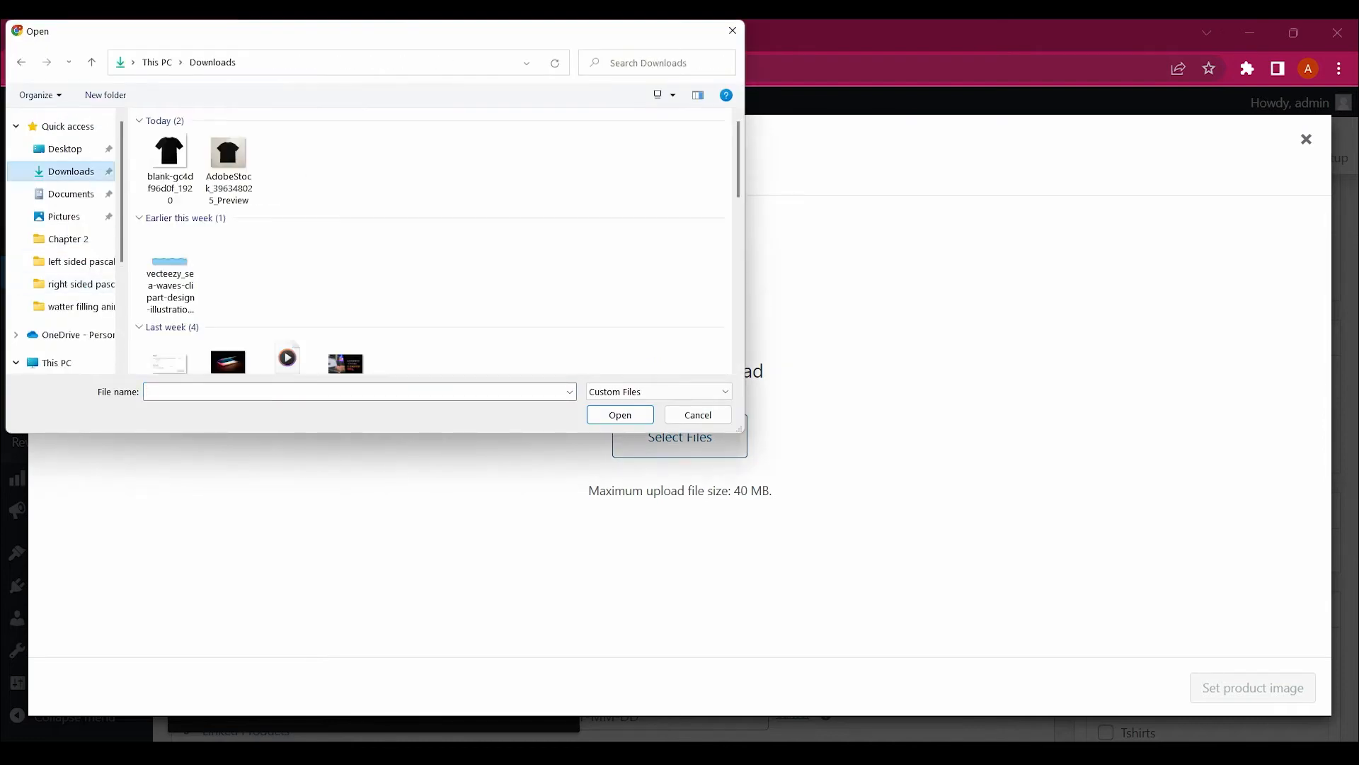
left_click(170, 168)
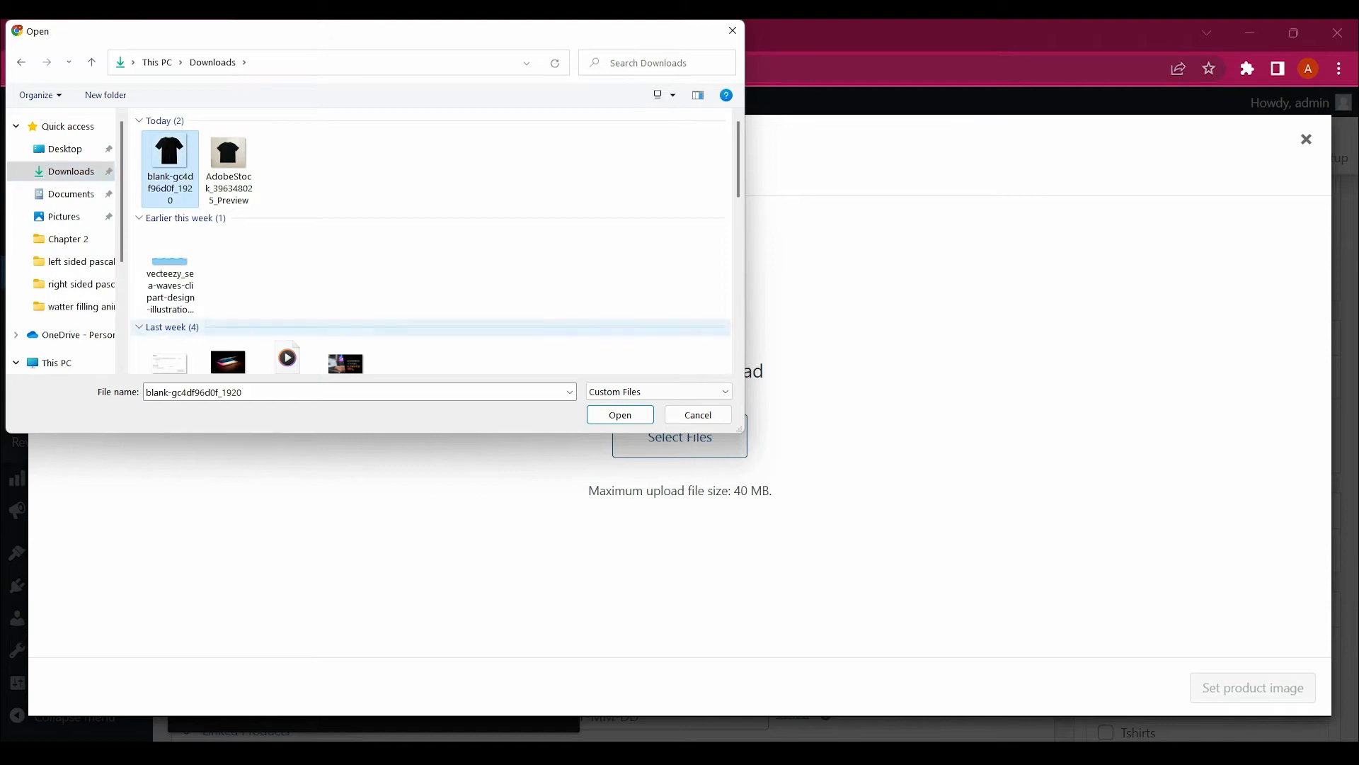
left_click(620, 415)
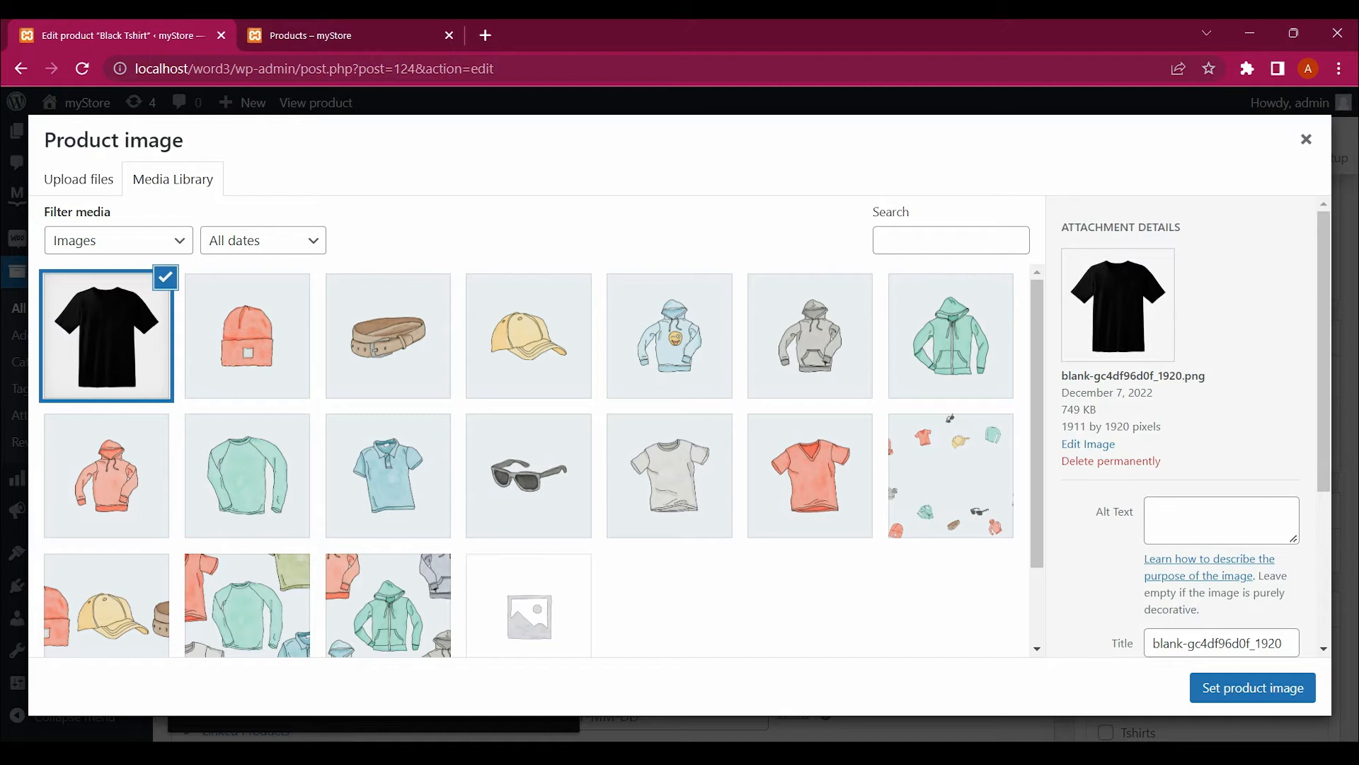
scroll(541, 460, "down", 1)
scroll(542, 460, "up", 1)
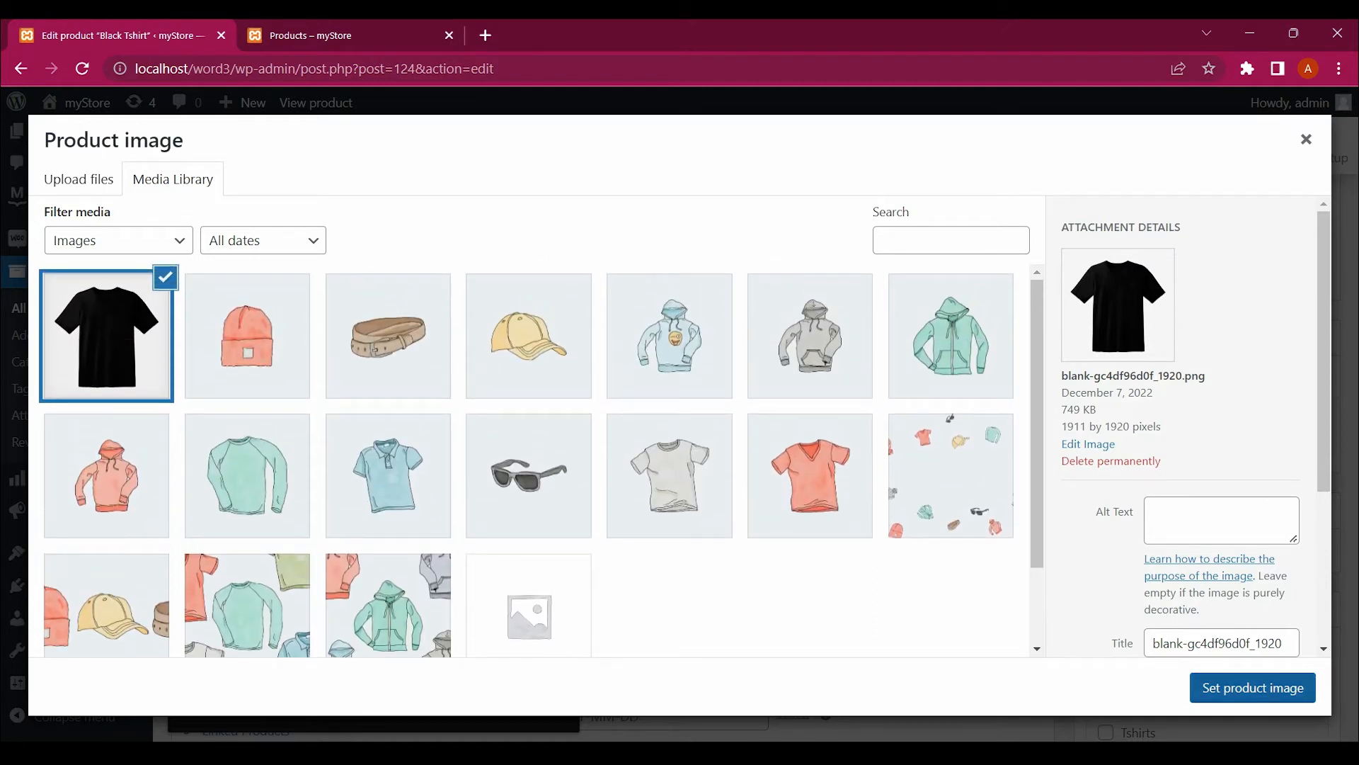
key("Escape")
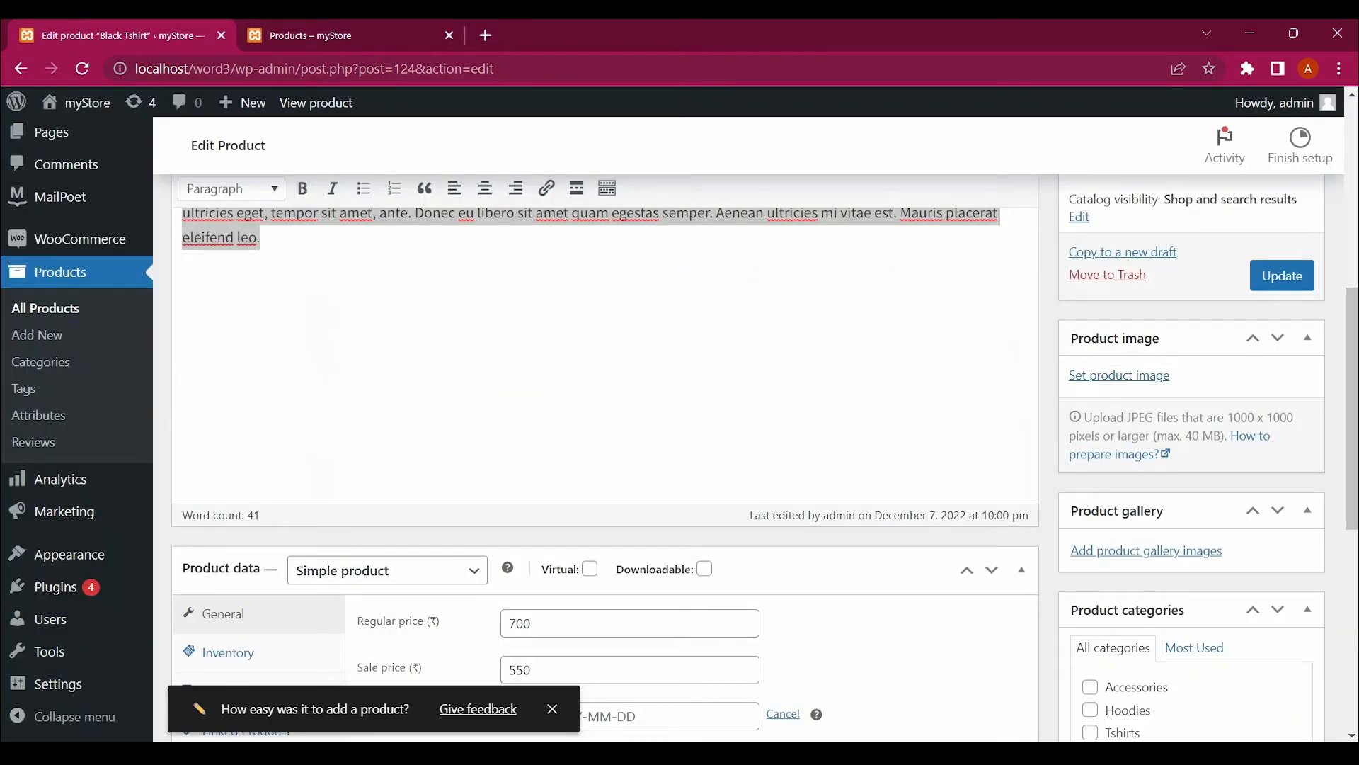
Examine the new product image and the gallery, categories, tags and channel visibility sections
scroll(1192, 460, "down", 1)
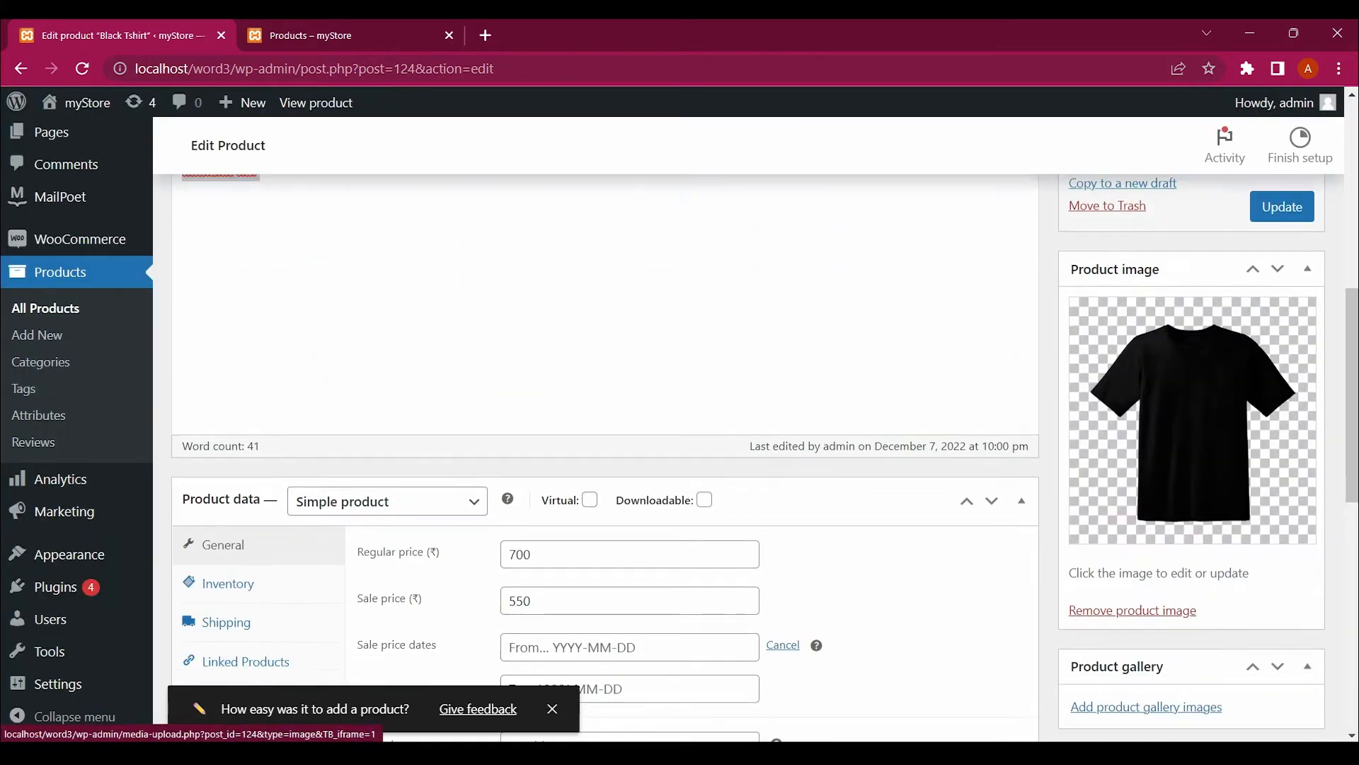
scroll(1193, 425, "down", 1)
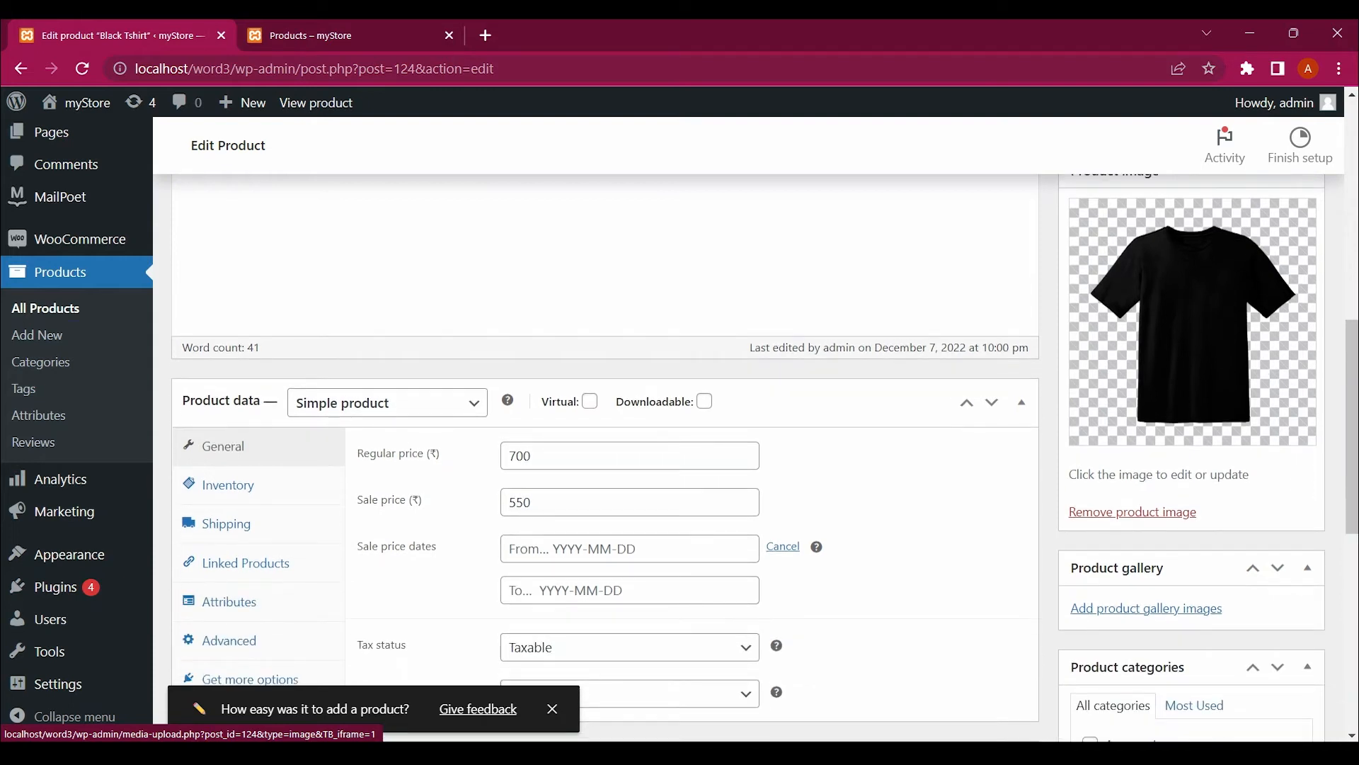
scroll(1193, 354, "down", 5)
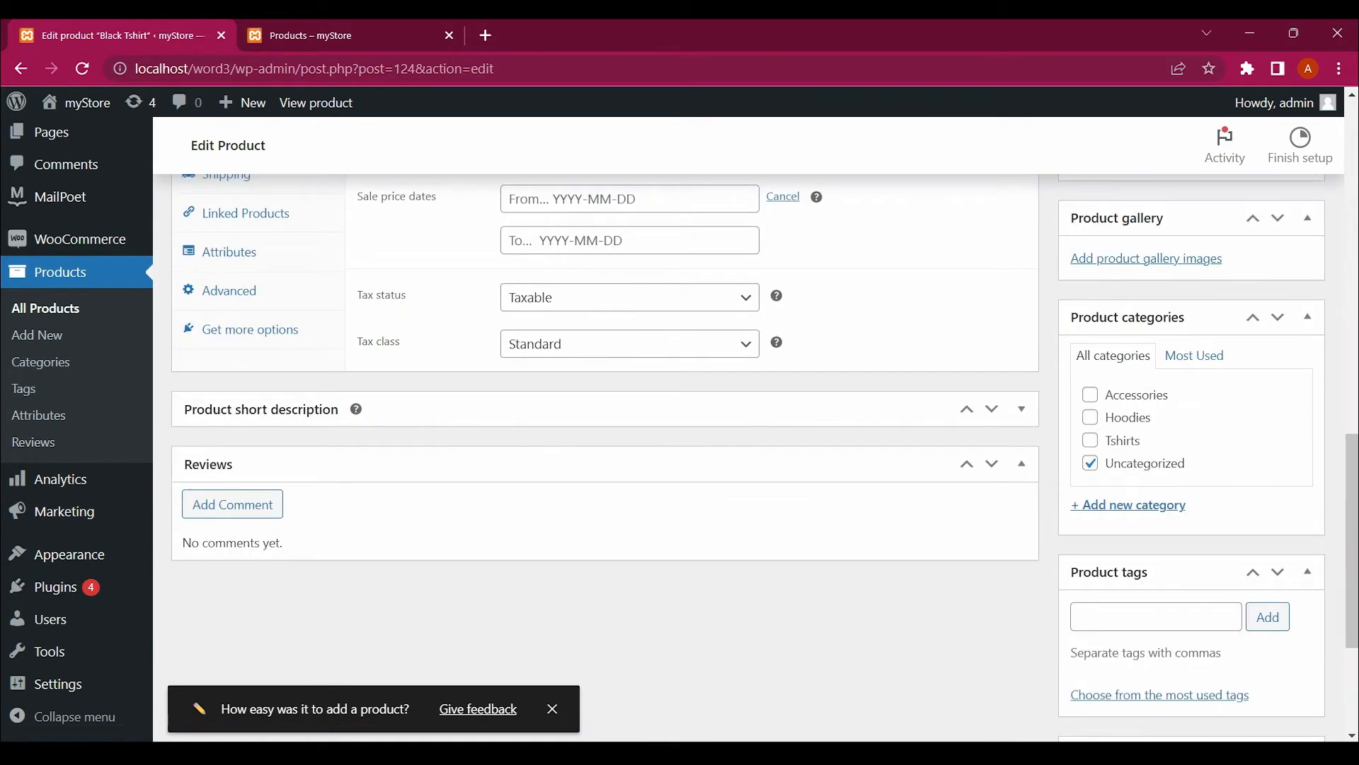
scroll(765, 457, "down", 2)
scroll(606, 439, "down", 1)
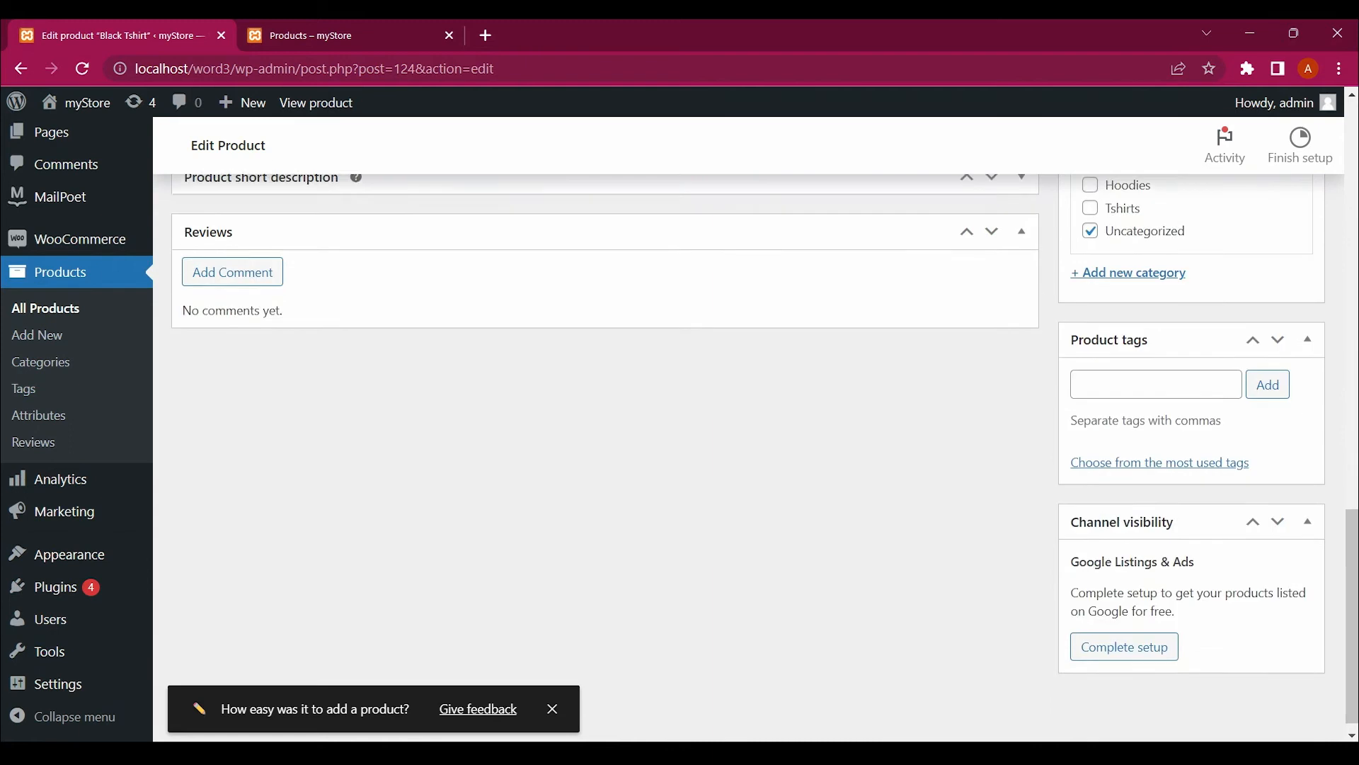
scroll(606, 439, "up", 6)
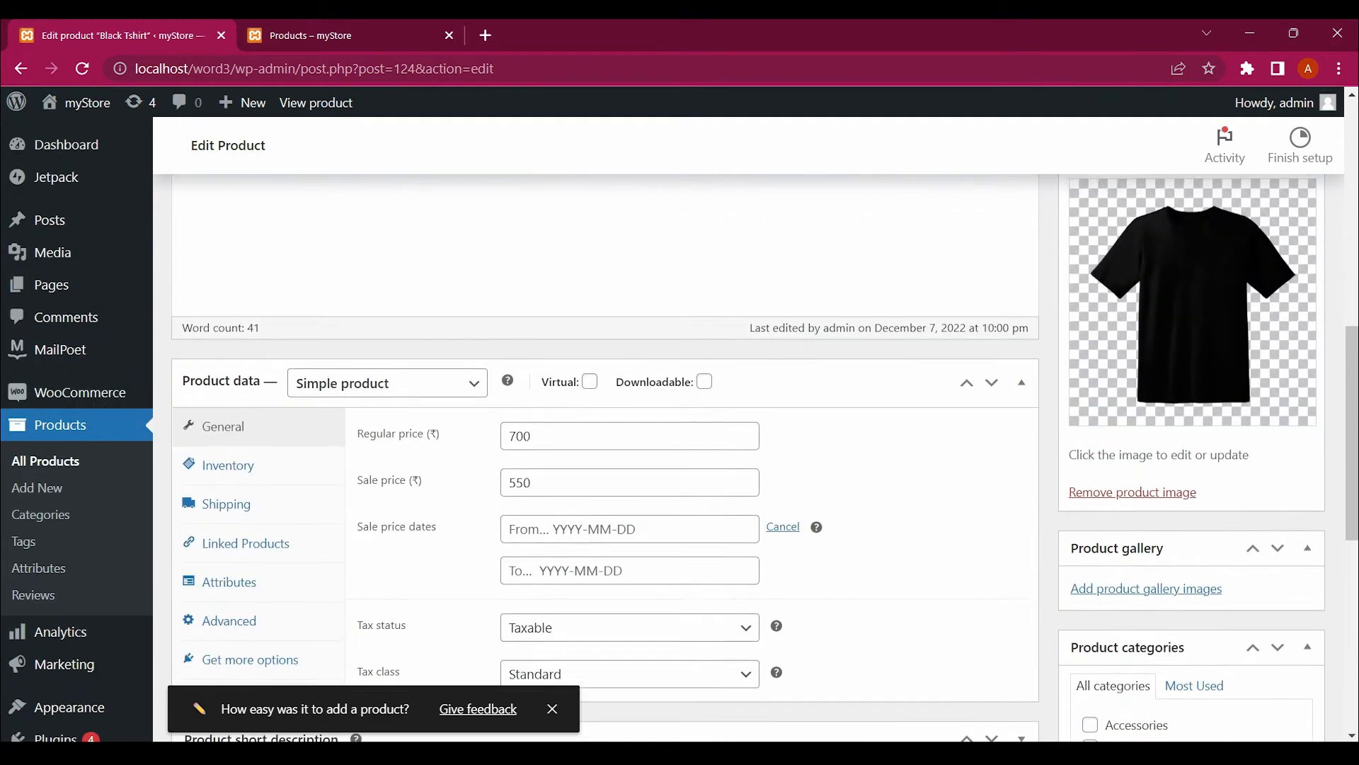
scroll(606, 439, "down", 5)
scroll(765, 453, "down", 1)
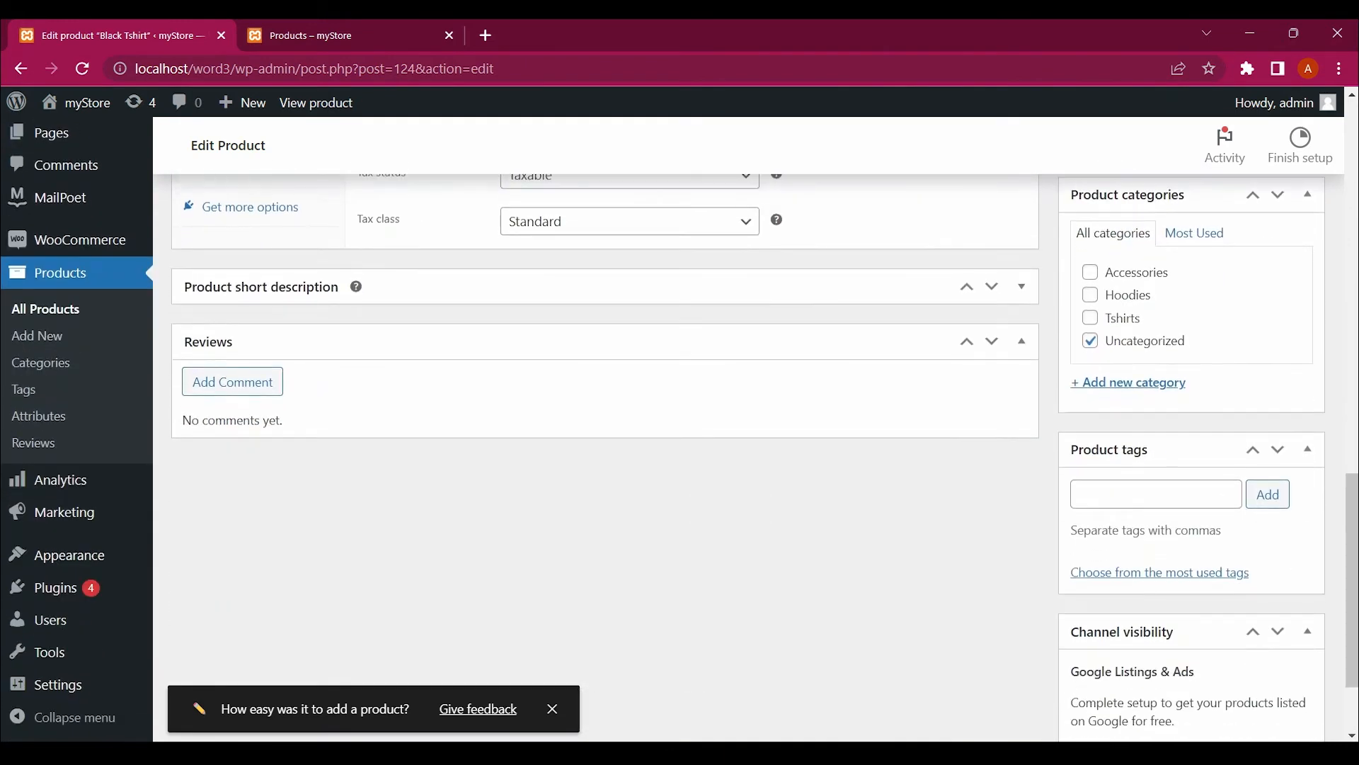
Add the product tag "shirts" and remove it again
left_click(1156, 494)
type("shirts")
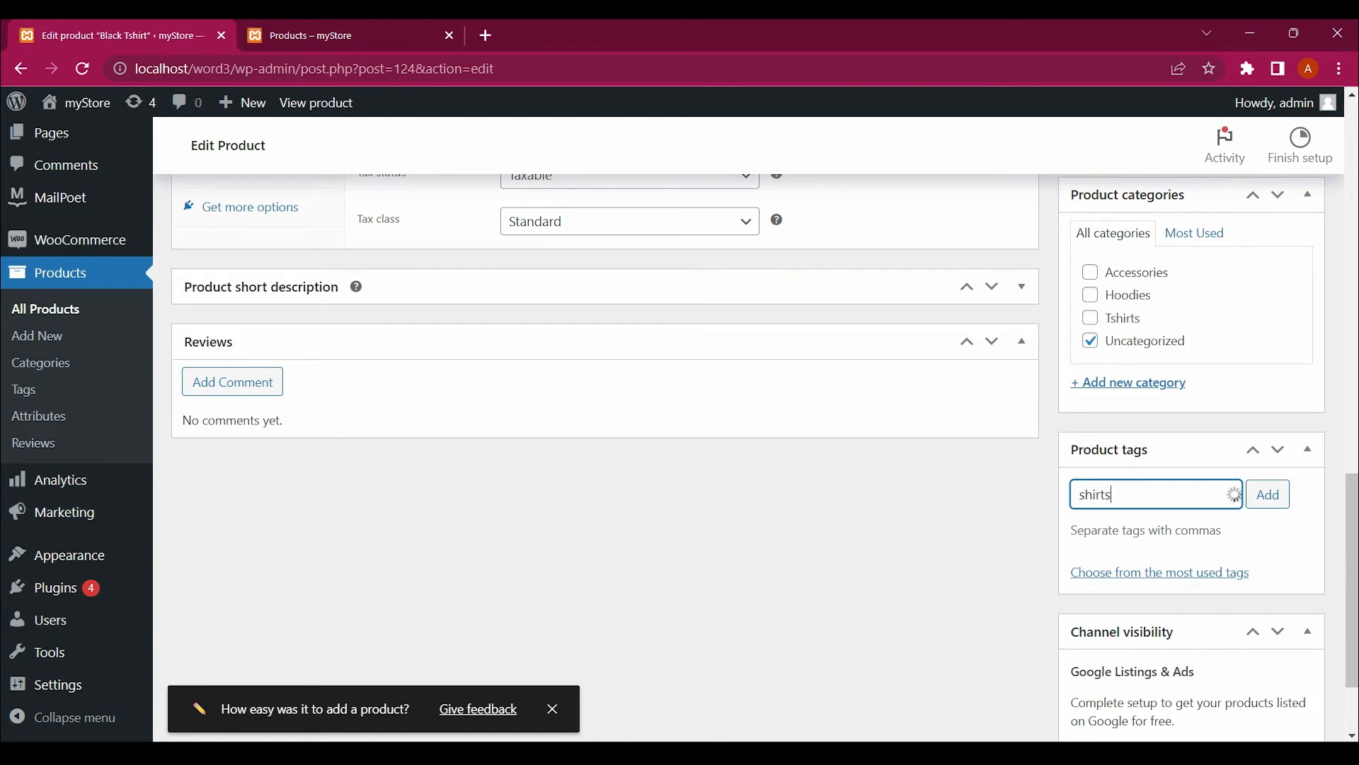
key("Return")
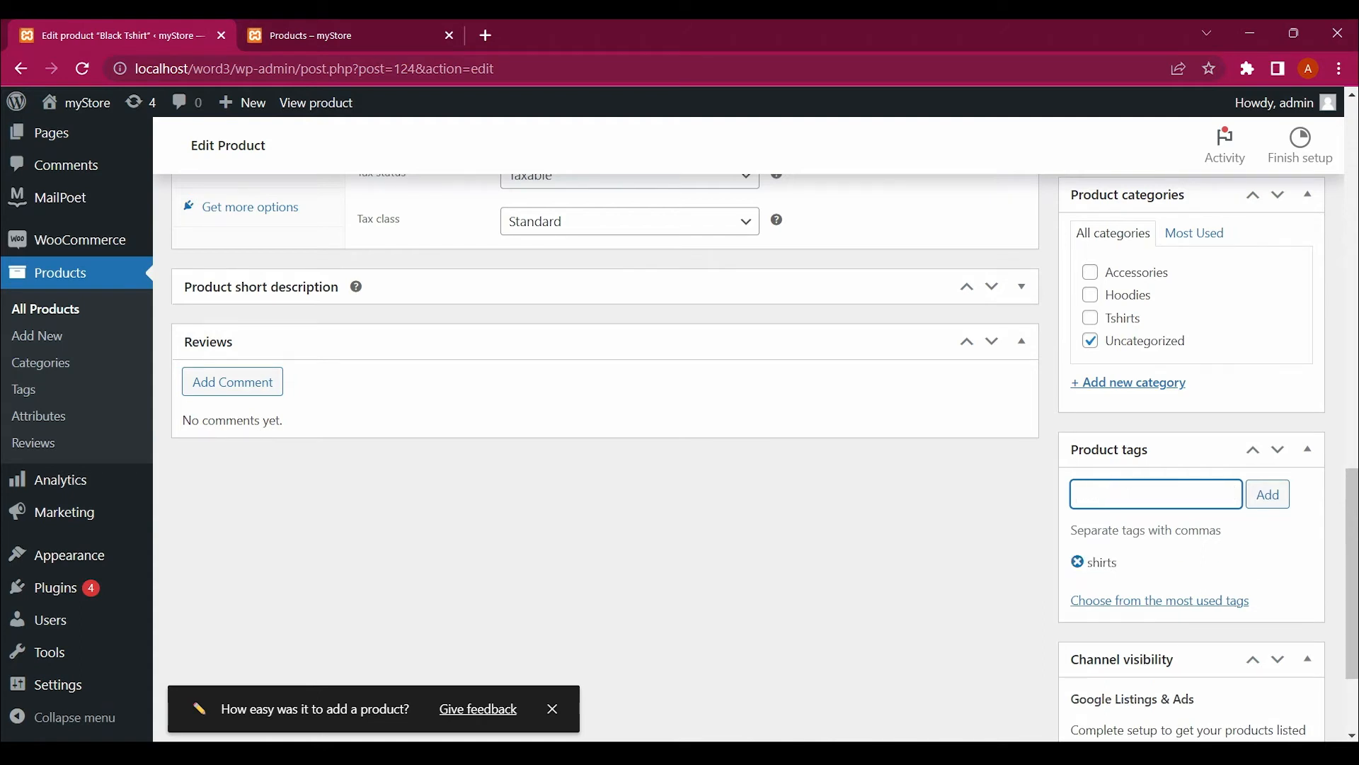
left_click(1077, 562)
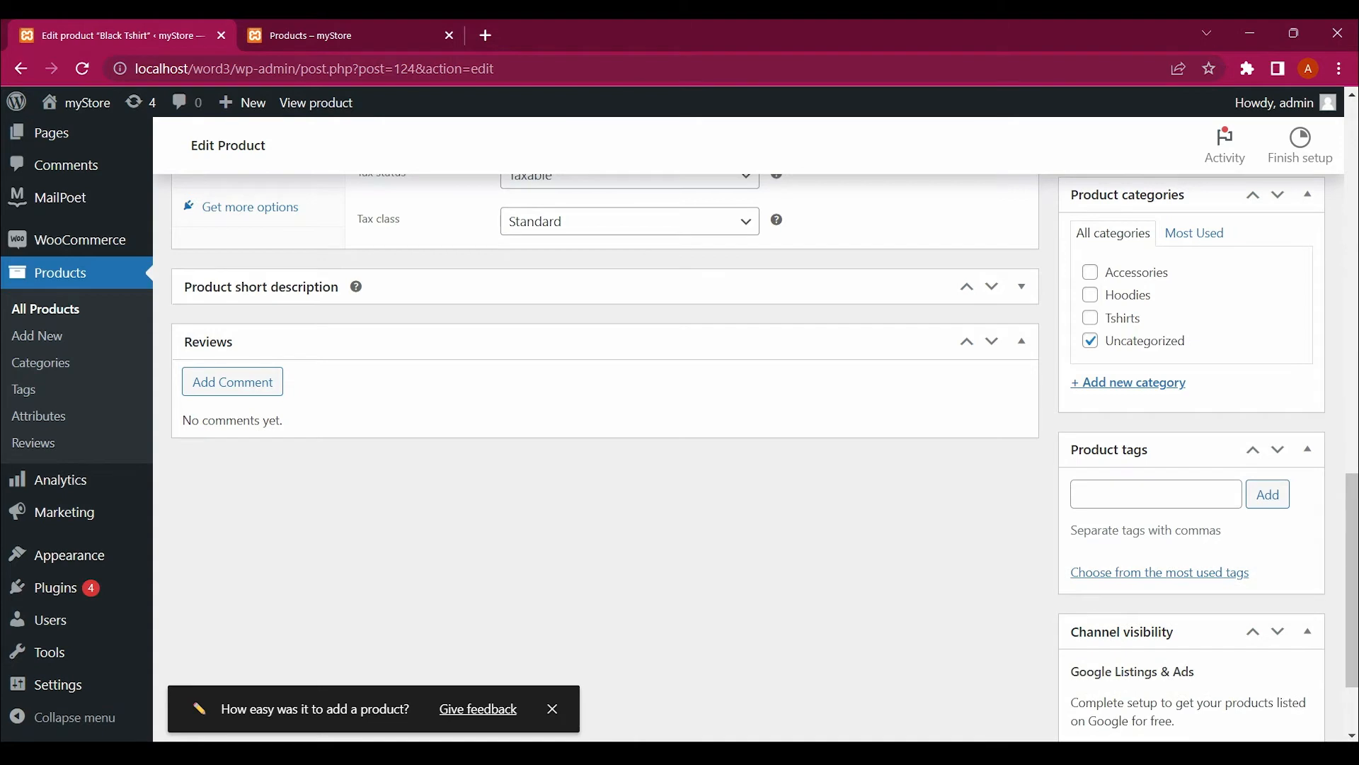
Add the product tags "shirts", "tshirts" and "clothes" to the Black Tshirt
left_click(1155, 494)
type("shirts")
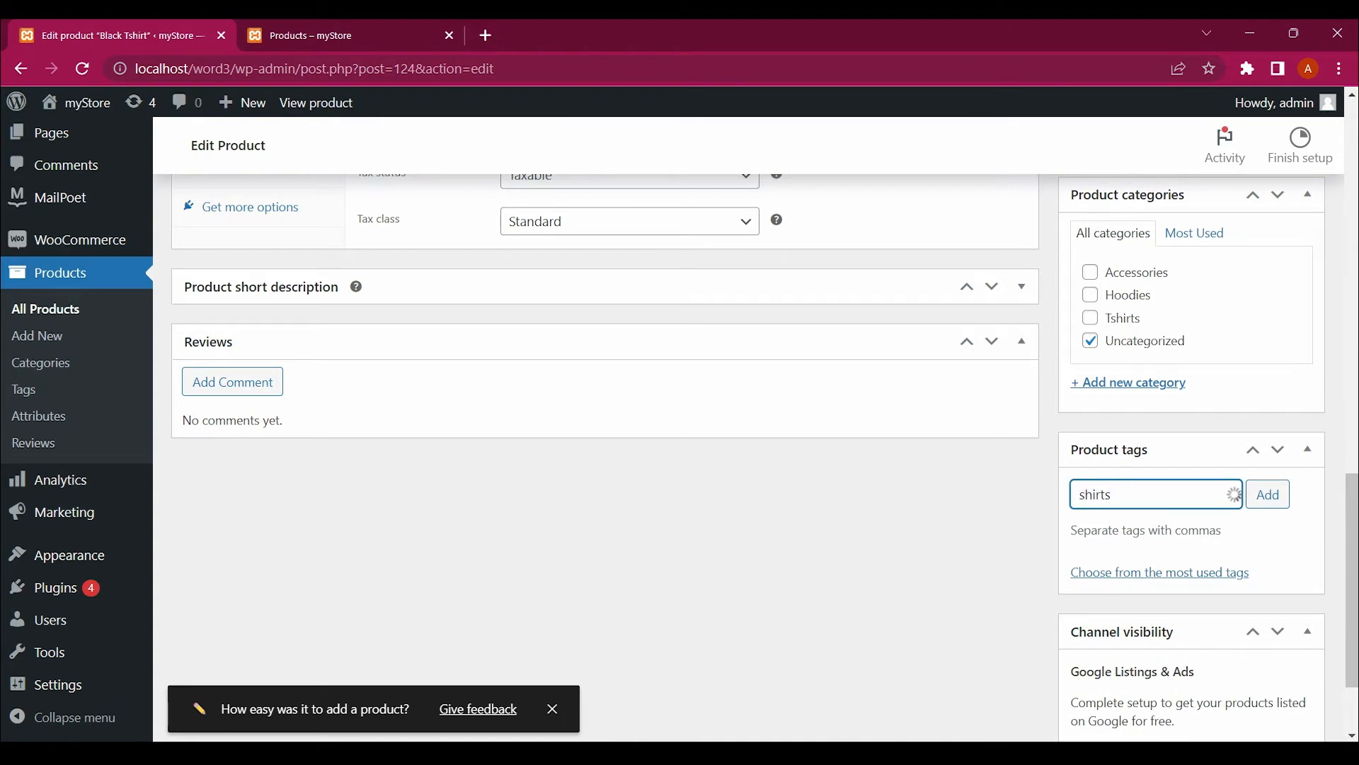
type(",")
key("BackSpace")
key("Return")
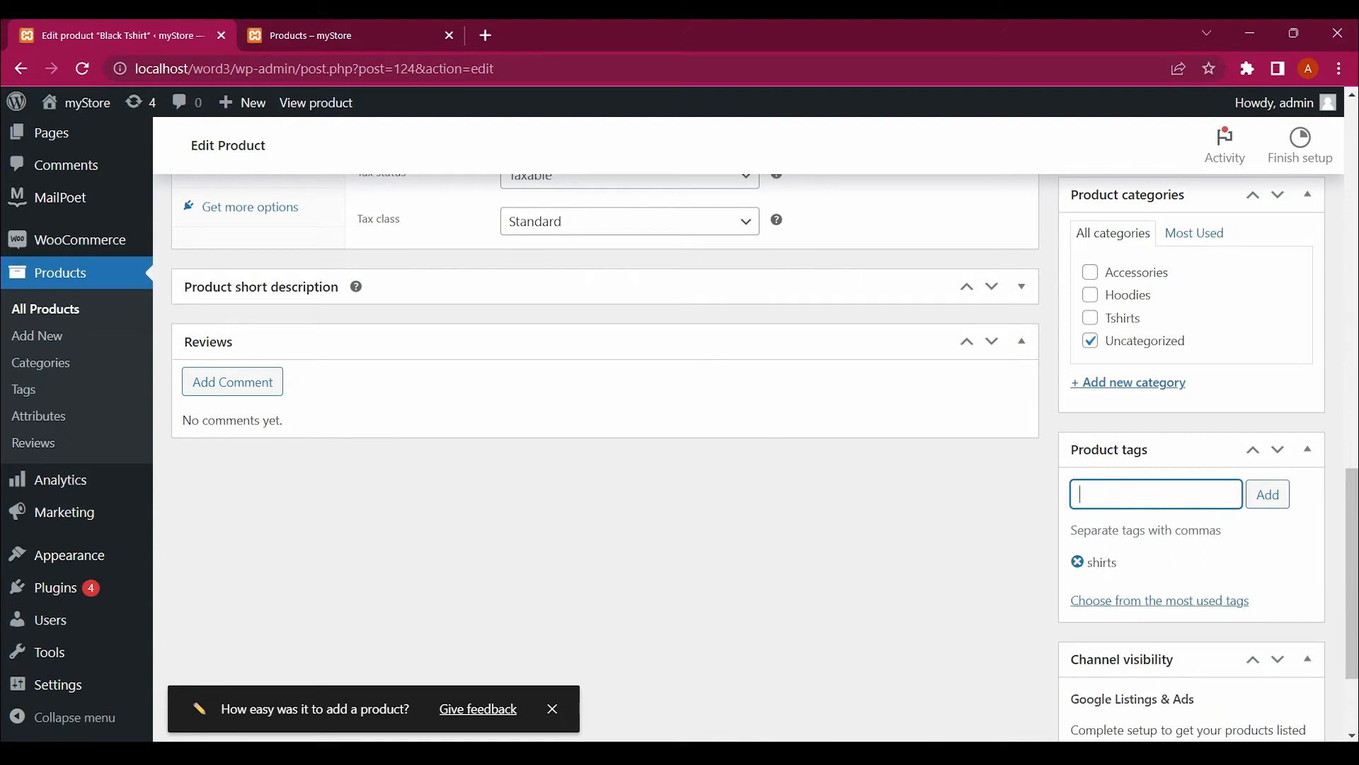
type("r")
key("BackSpace")
type("tshirts")
key("Return")
type("clothes")
key("Return")
Add the product tags "cheap tshirts" and "black tshirt"
type("chec")
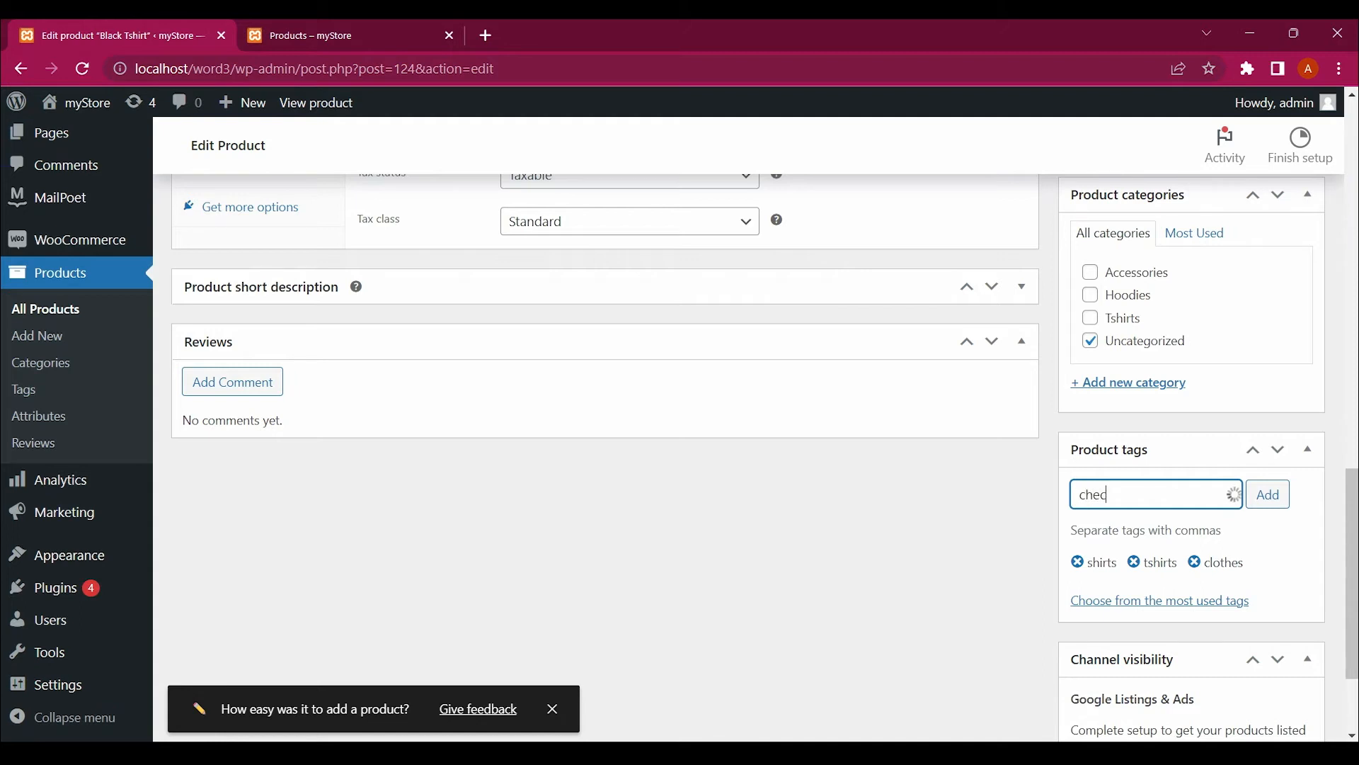
key("BackSpace")
type("ap sh")
key("BackSpace")
key("BackSpace")
type("thir")
key("BackSpace")
key("BackSpace")
key("BackSpace")
type("shirts")
key("Return")
type("black tshirt")
key("Return")
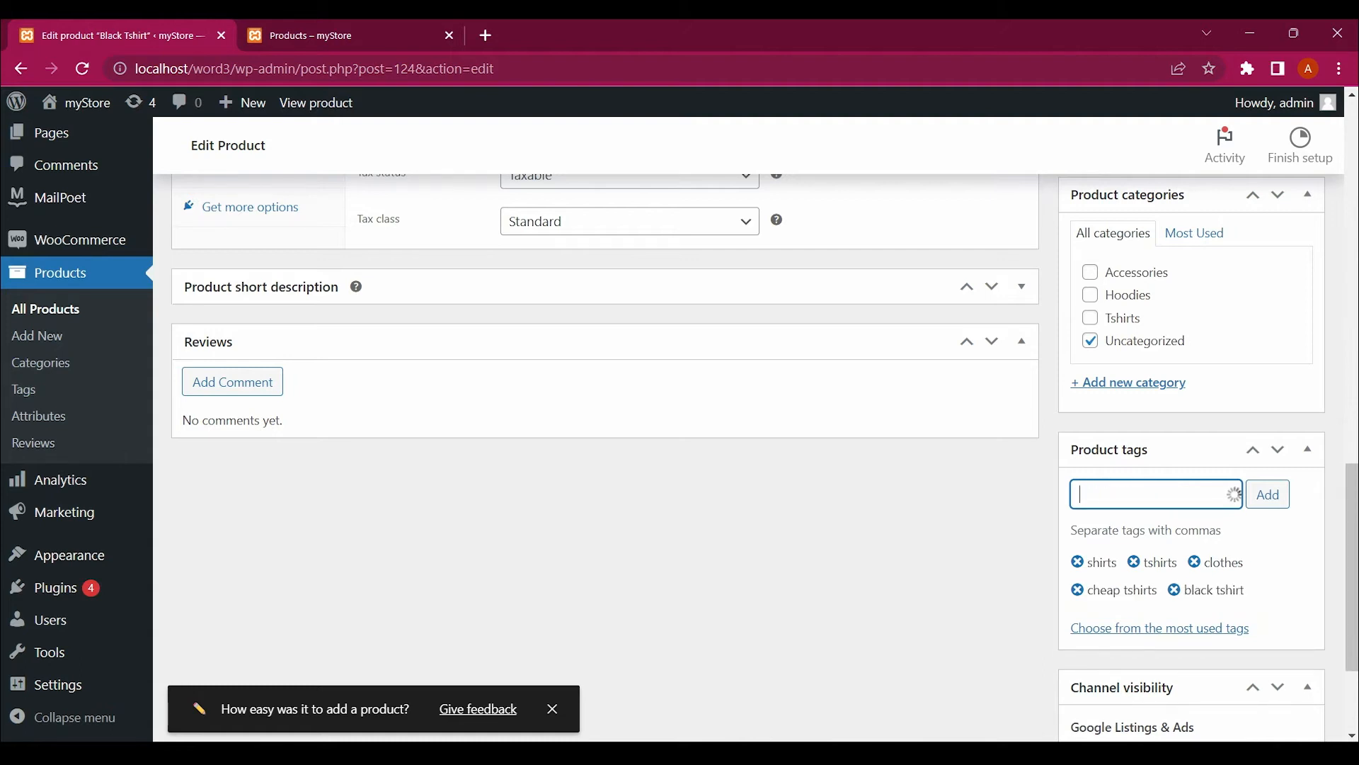
Review the Black Tshirt's title, description, pricing, image, categories and tags on the edit page
scroll(602, 425, "up", 4)
scroll(602, 425, "up", 1)
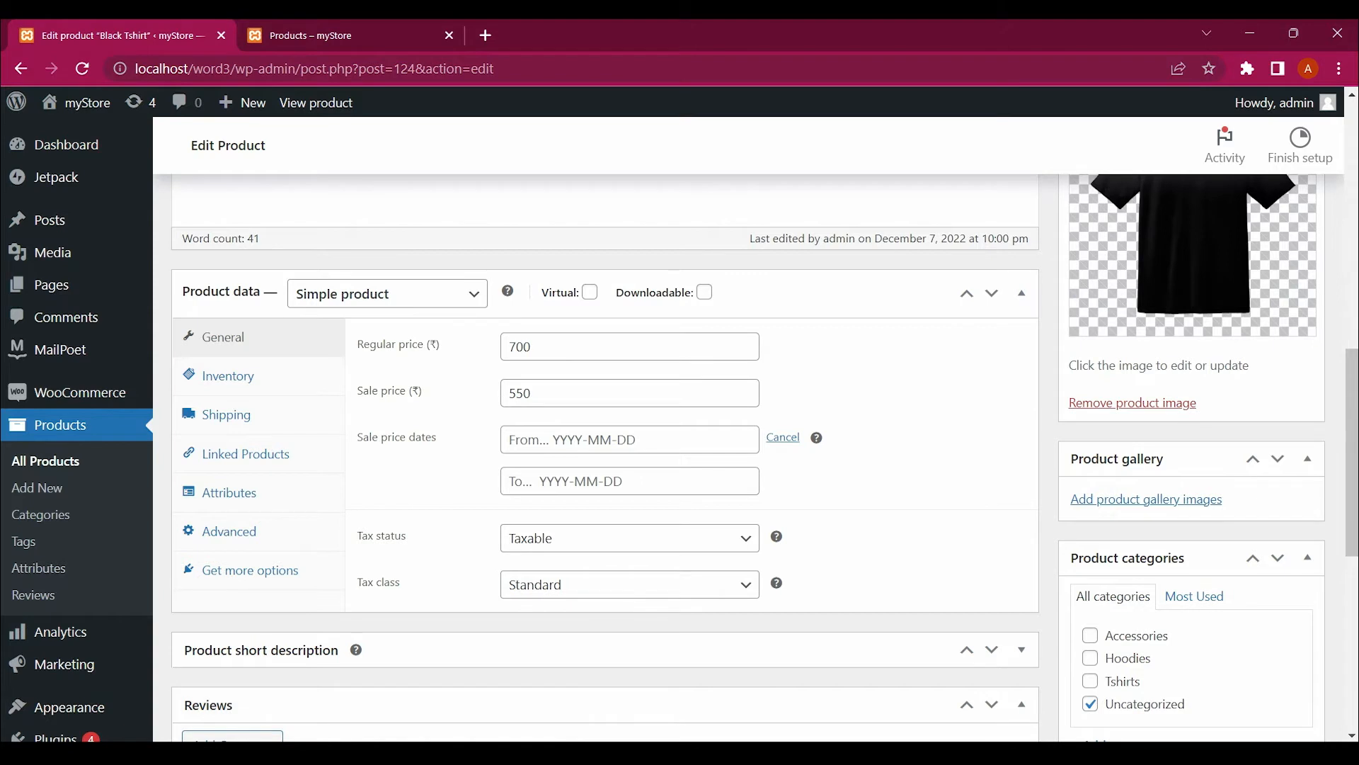
scroll(680, 432, "down", 4)
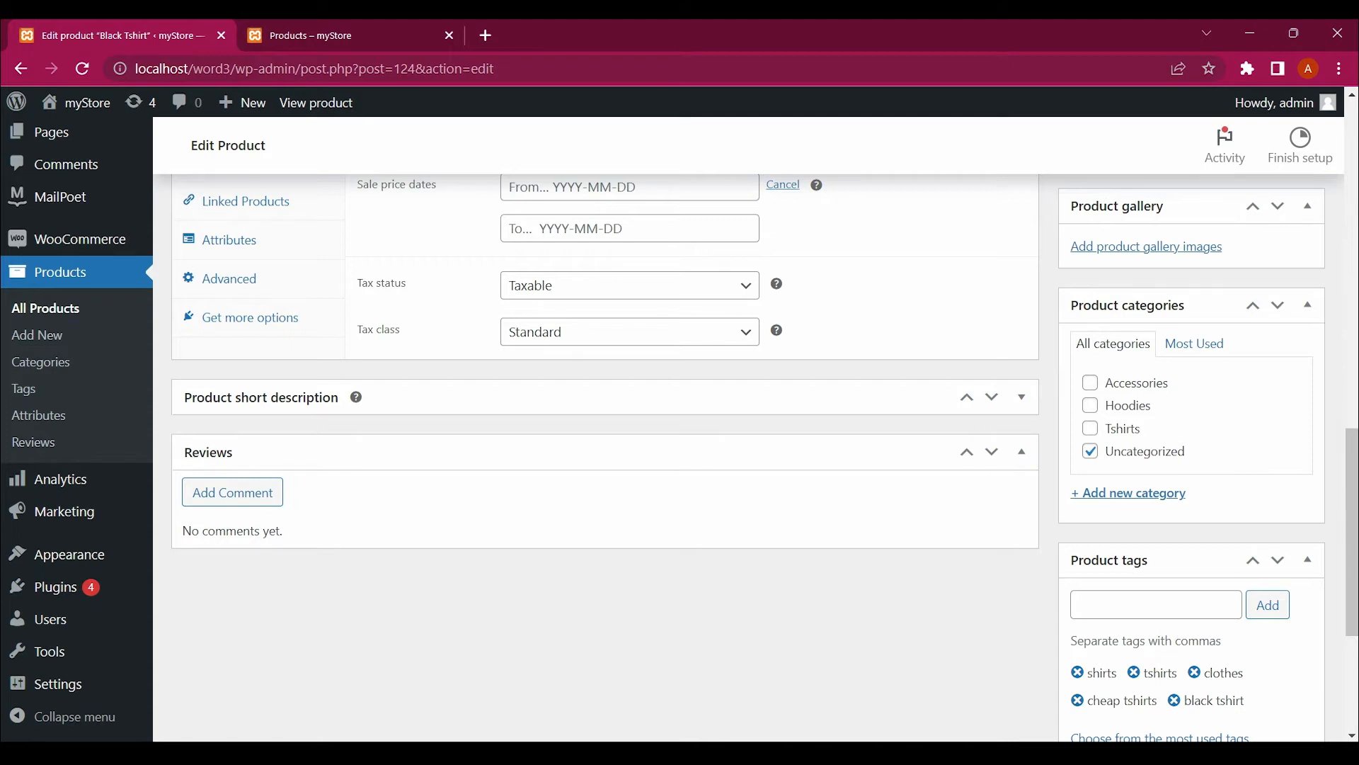
scroll(680, 424, "up", 2)
scroll(679, 424, "up", 3)
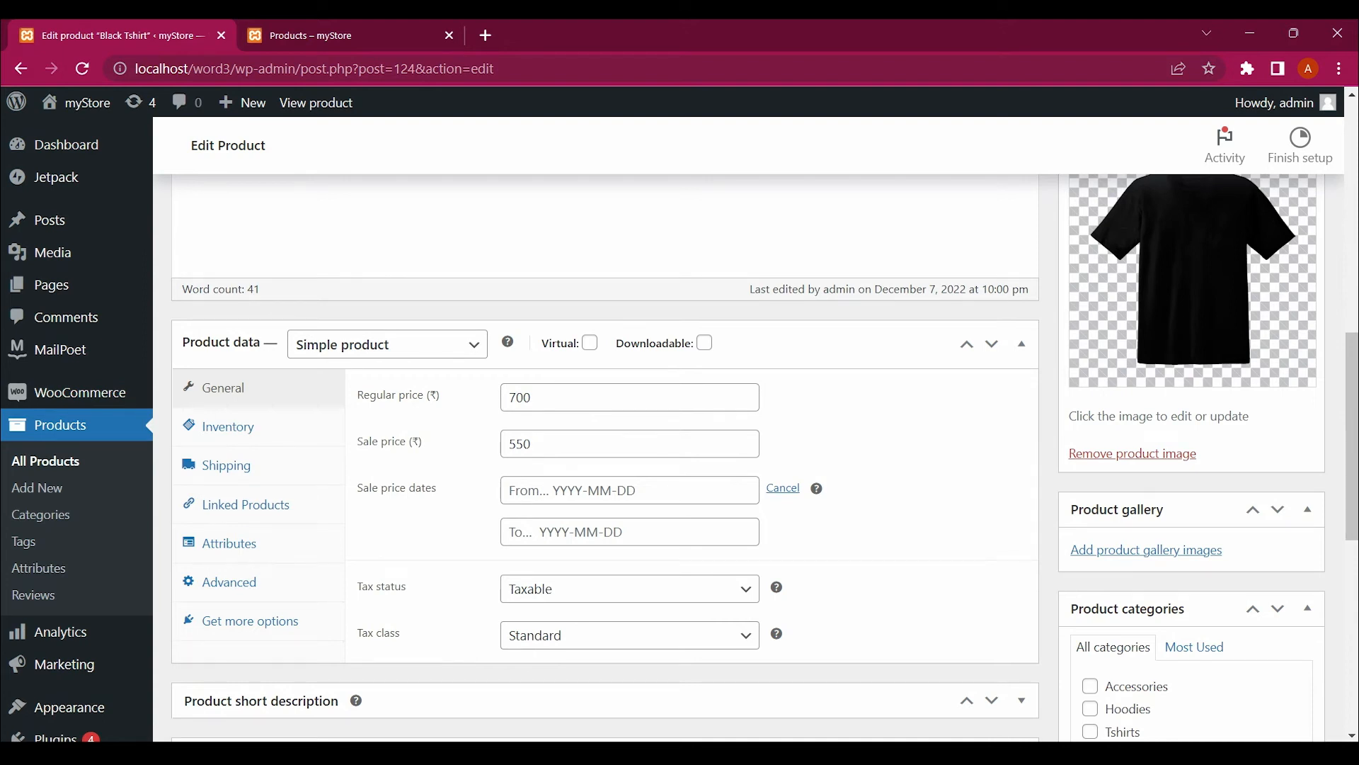
scroll(606, 425, "up", 6)
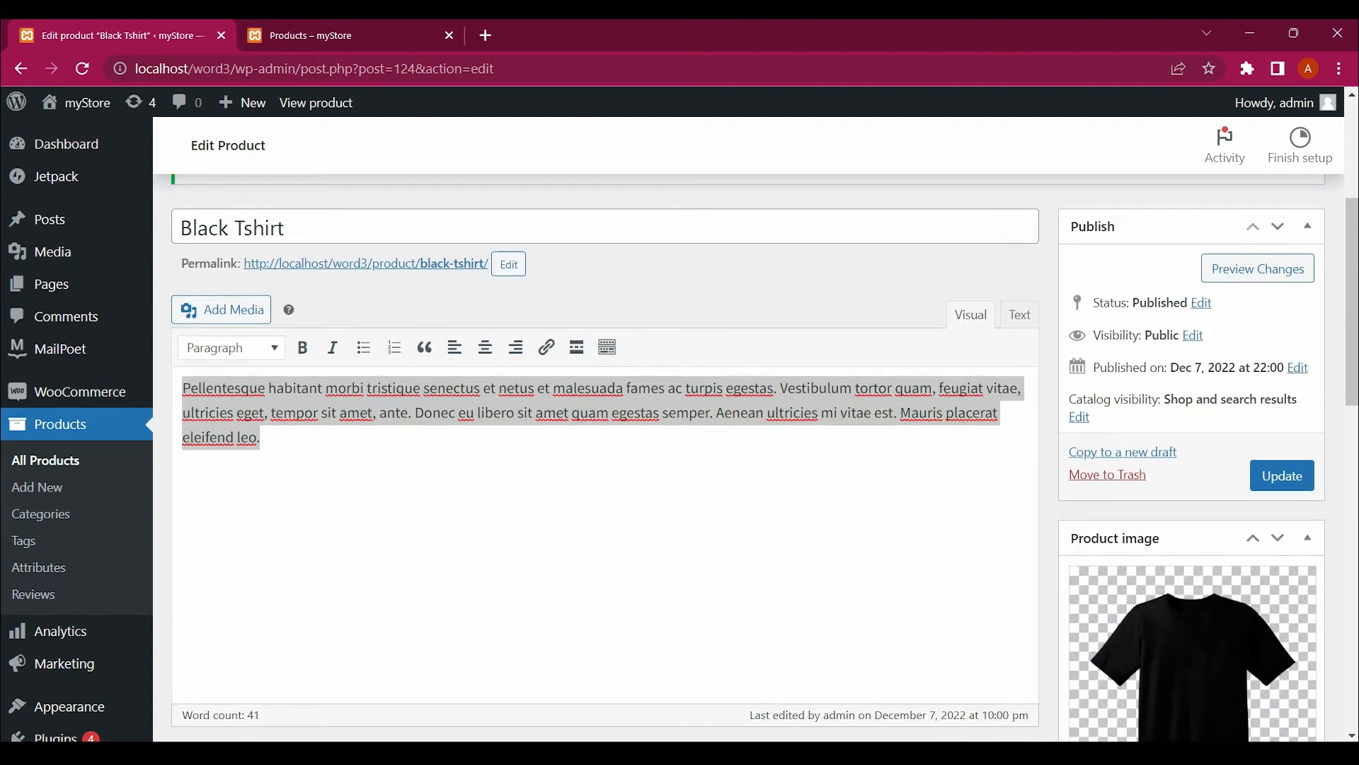
left_click(284, 227)
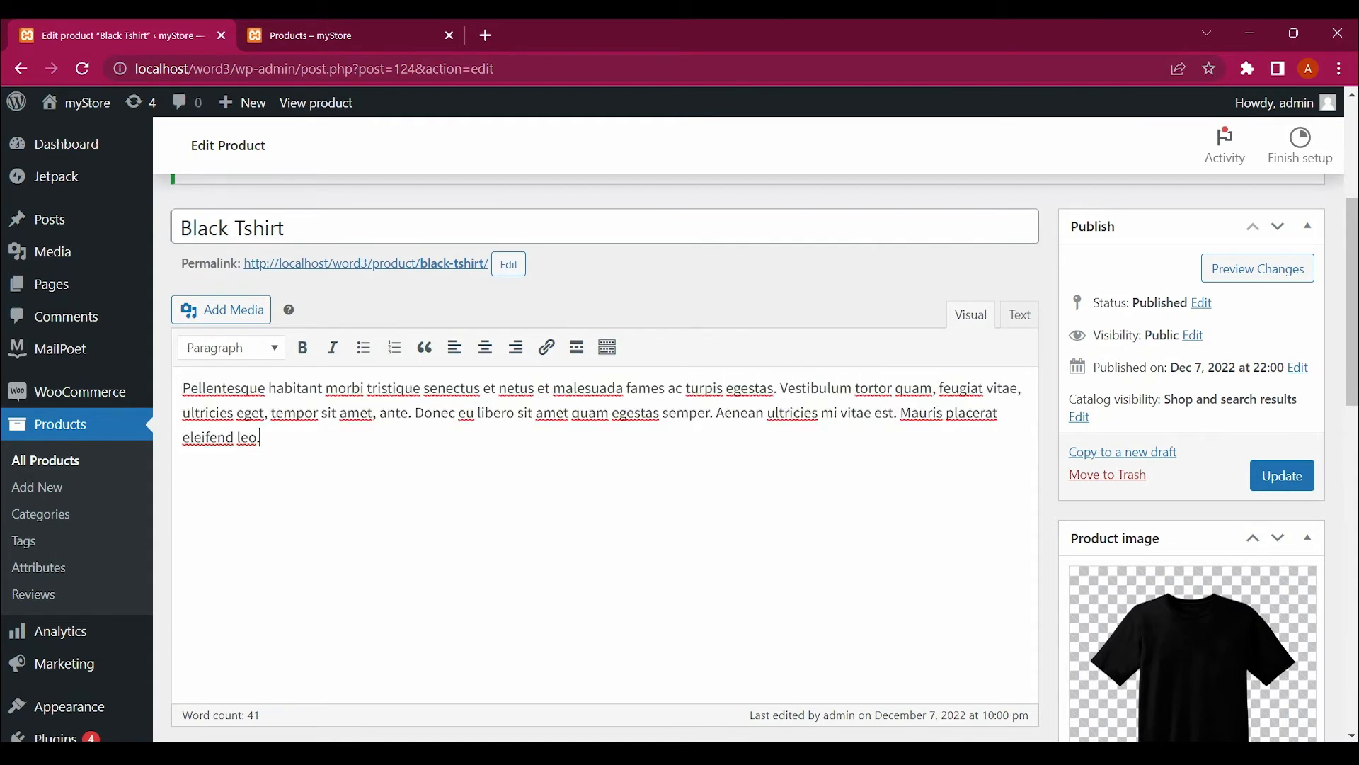
scroll(284, 228, "down", 5)
scroll(606, 425, "up", 5)
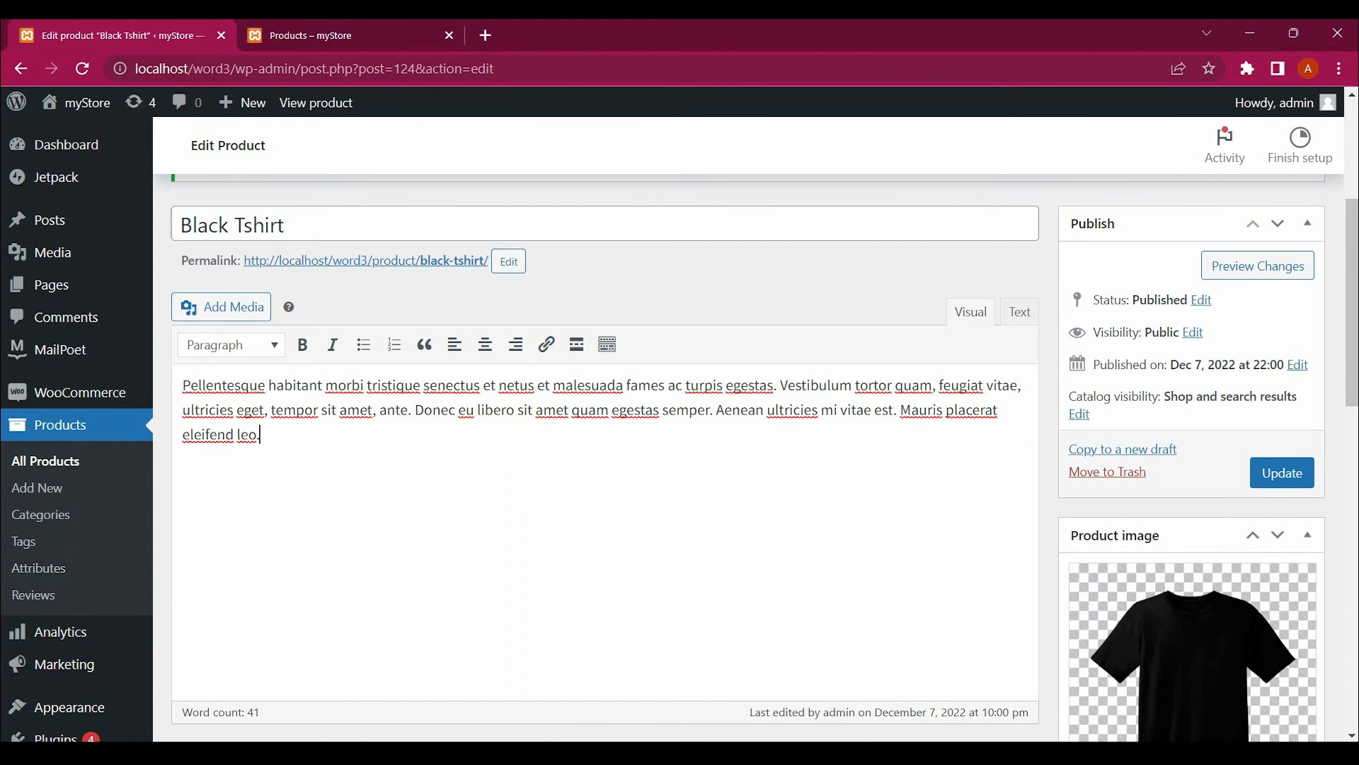
scroll(605, 425, "down", 3)
scroll(605, 424, "up", 2)
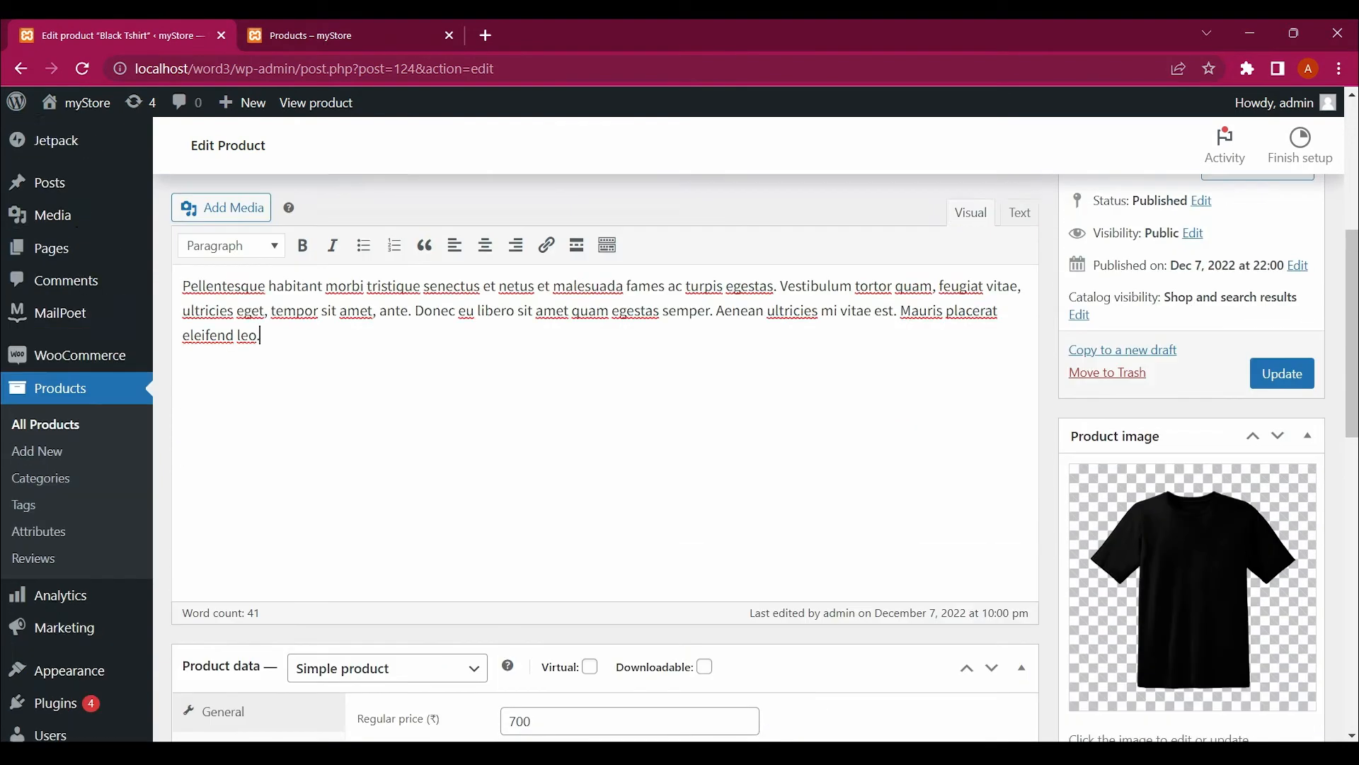
scroll(606, 425, "down", 5)
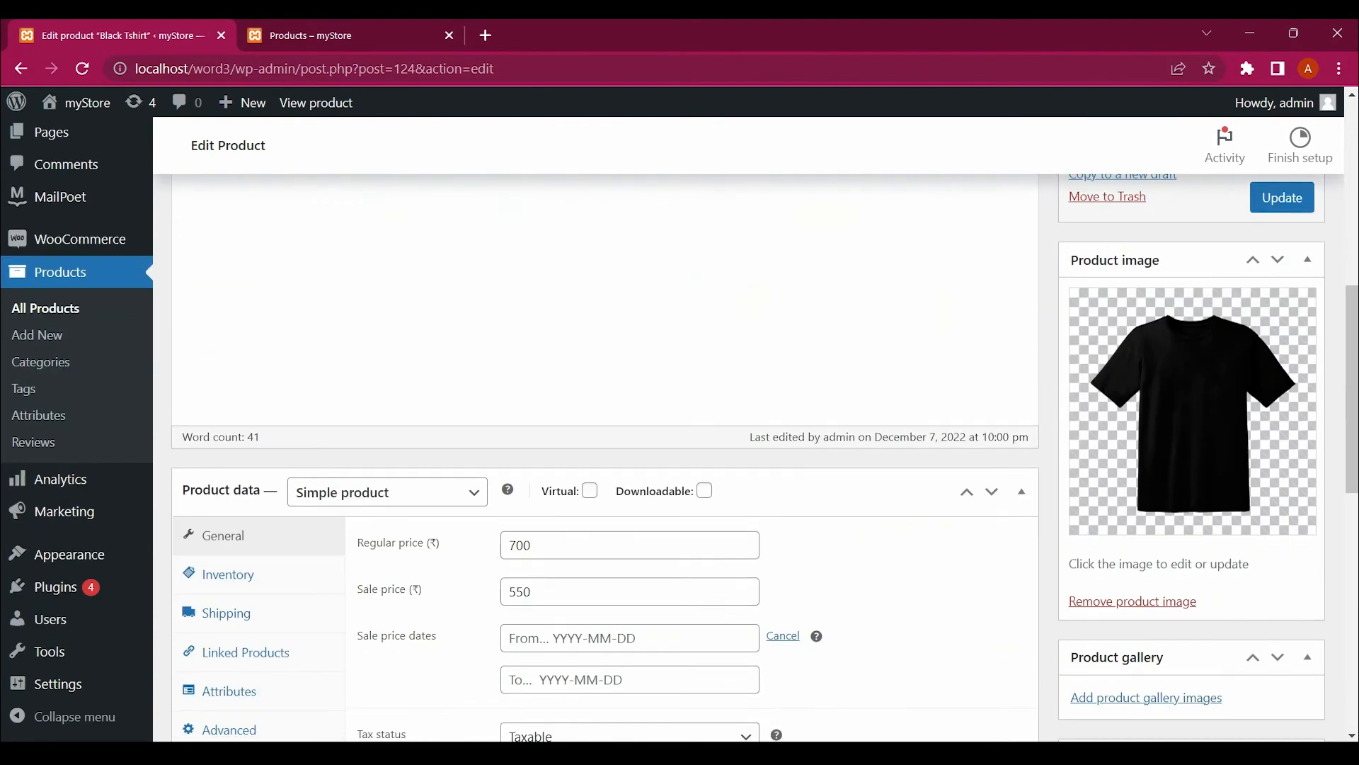
Cancel the sale price schedule in the Black Tshirt's general product data
left_click(629, 409)
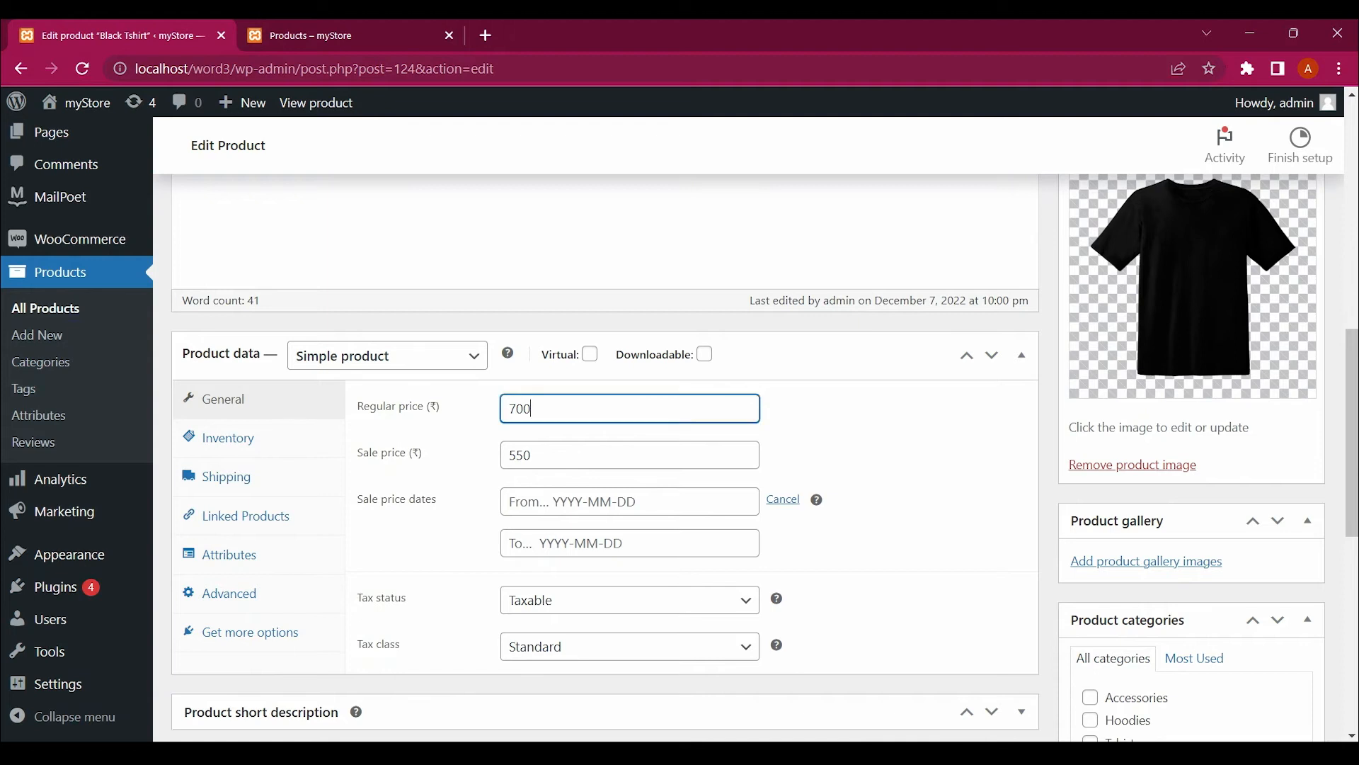
left_click(629, 455)
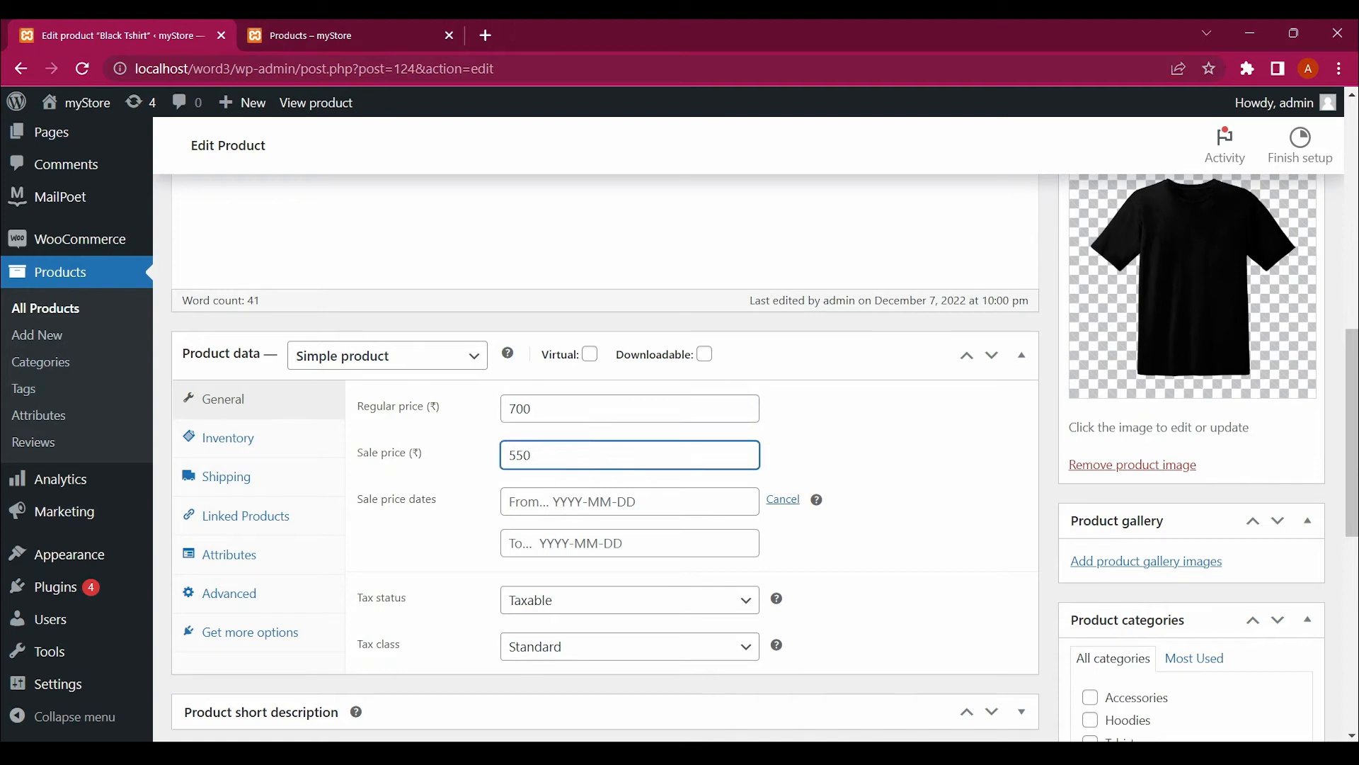
left_click(784, 500)
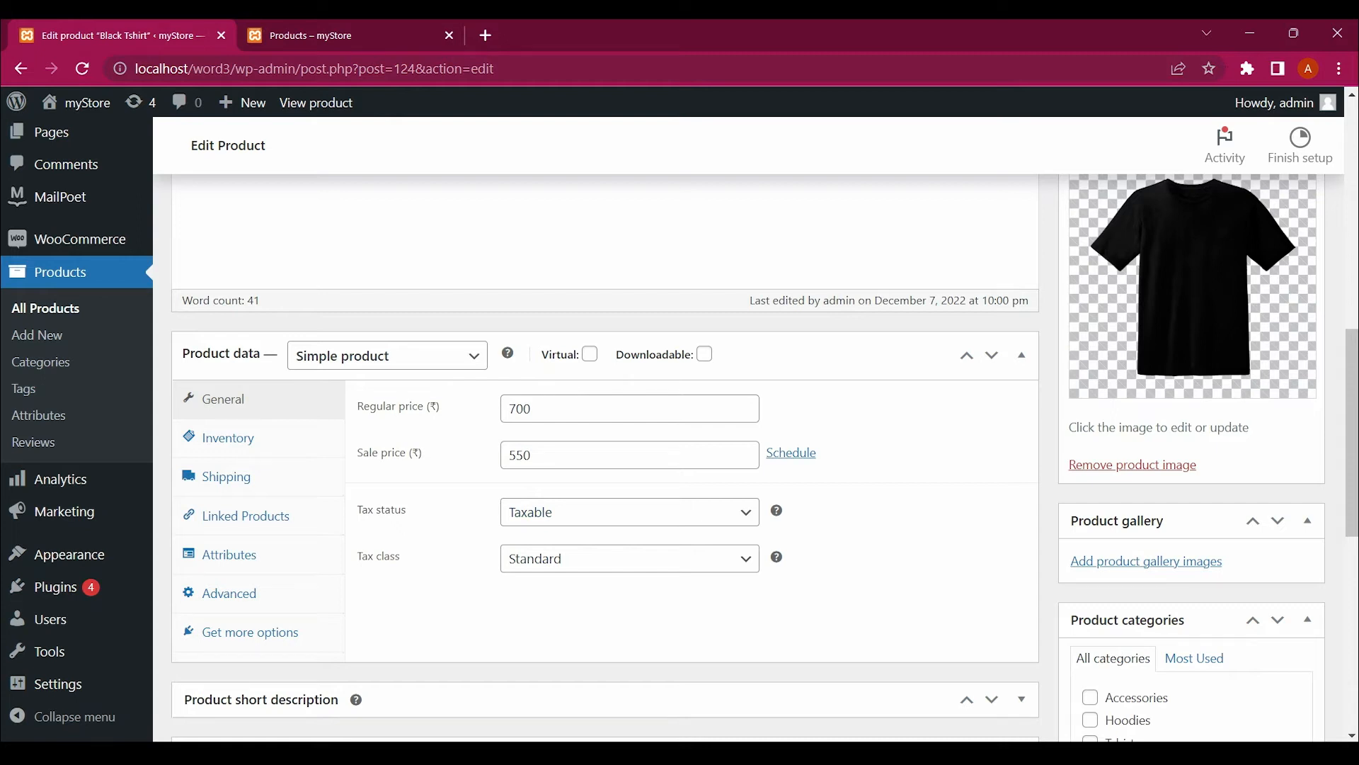
Assign the Black Tshirt to the Tshirts category and remove it from Uncategorized
scroll(606, 453, "down", 2)
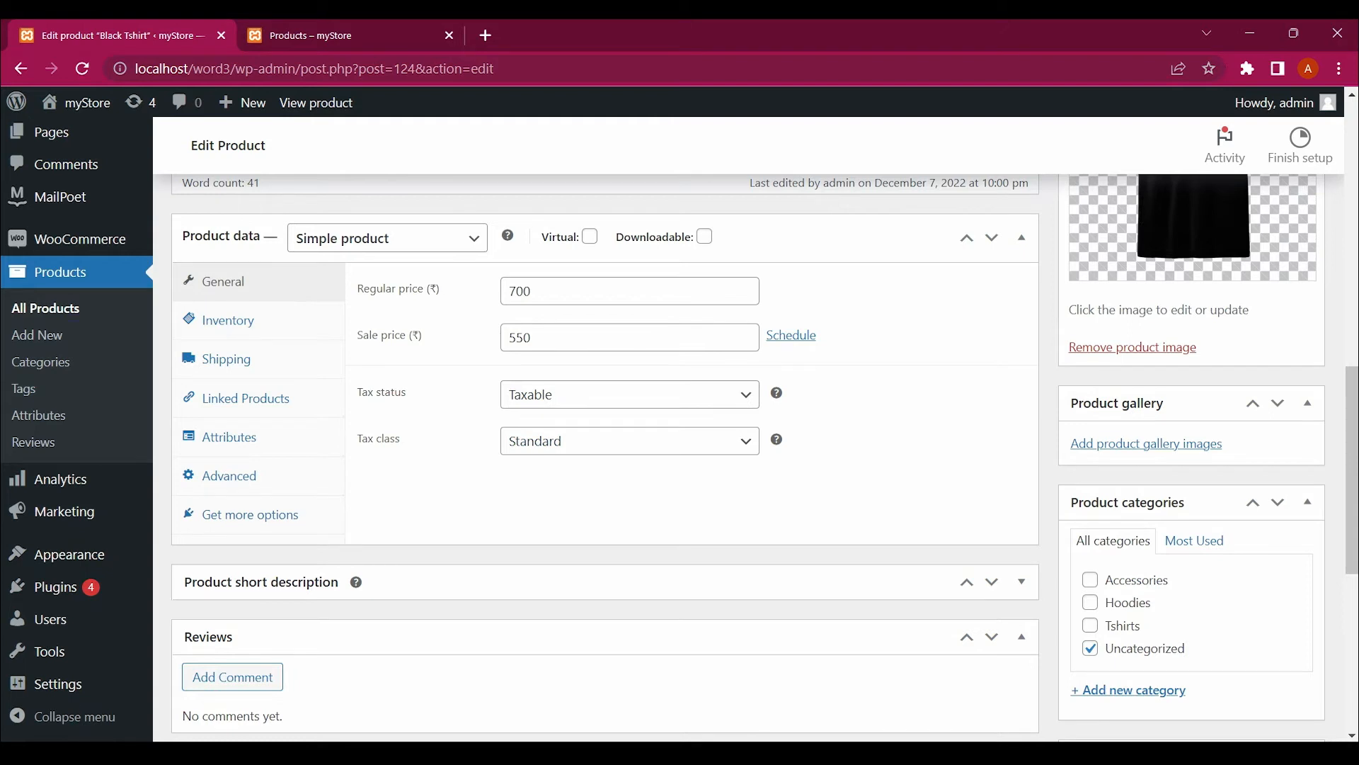
scroll(606, 458, "down", 3)
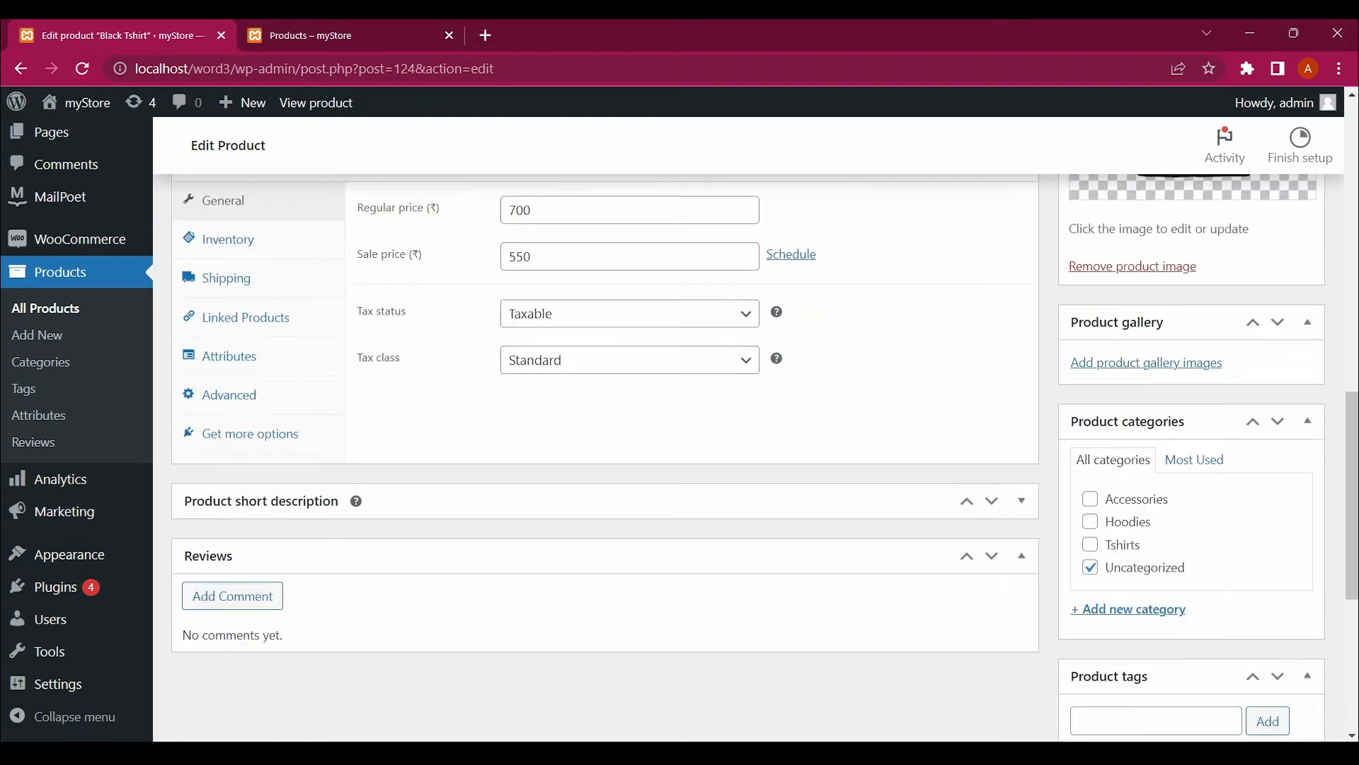
scroll(605, 457, "up", 10)
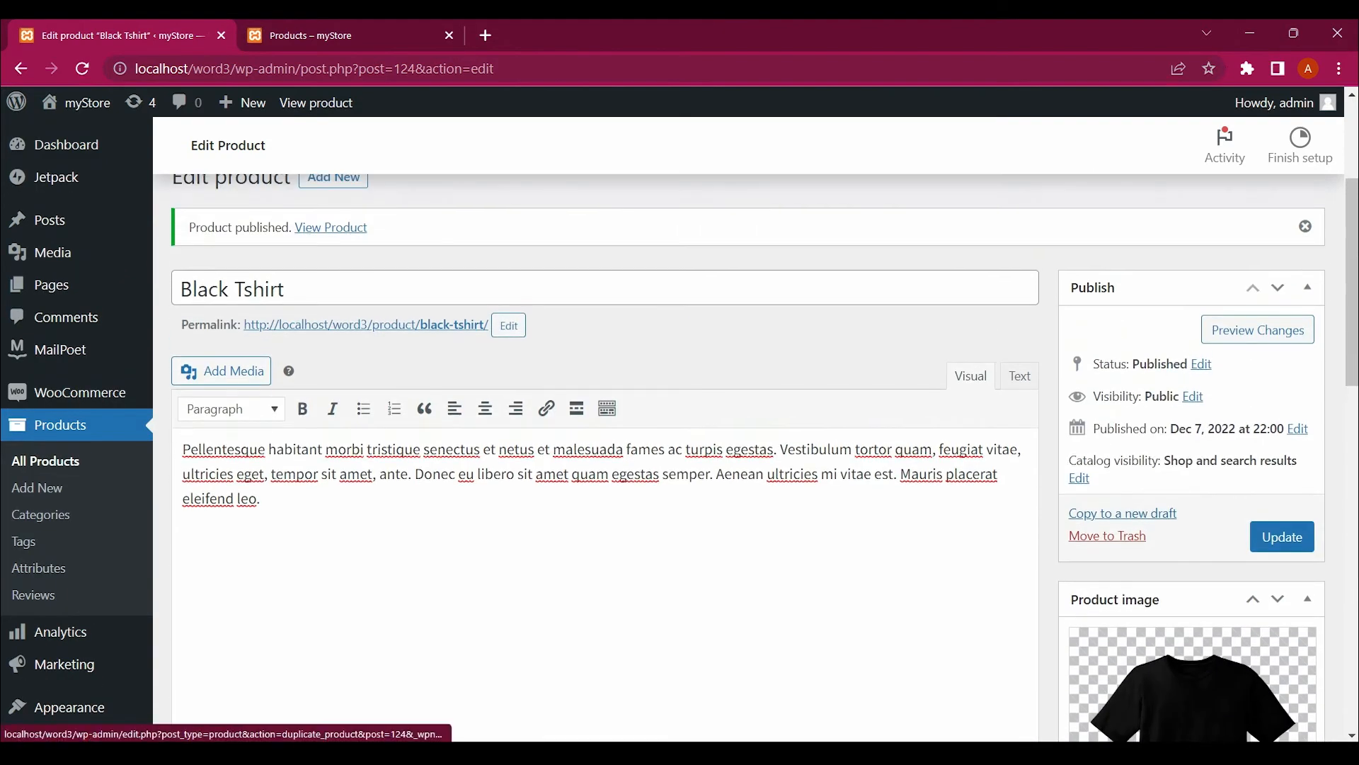
scroll(605, 458, "down", 5)
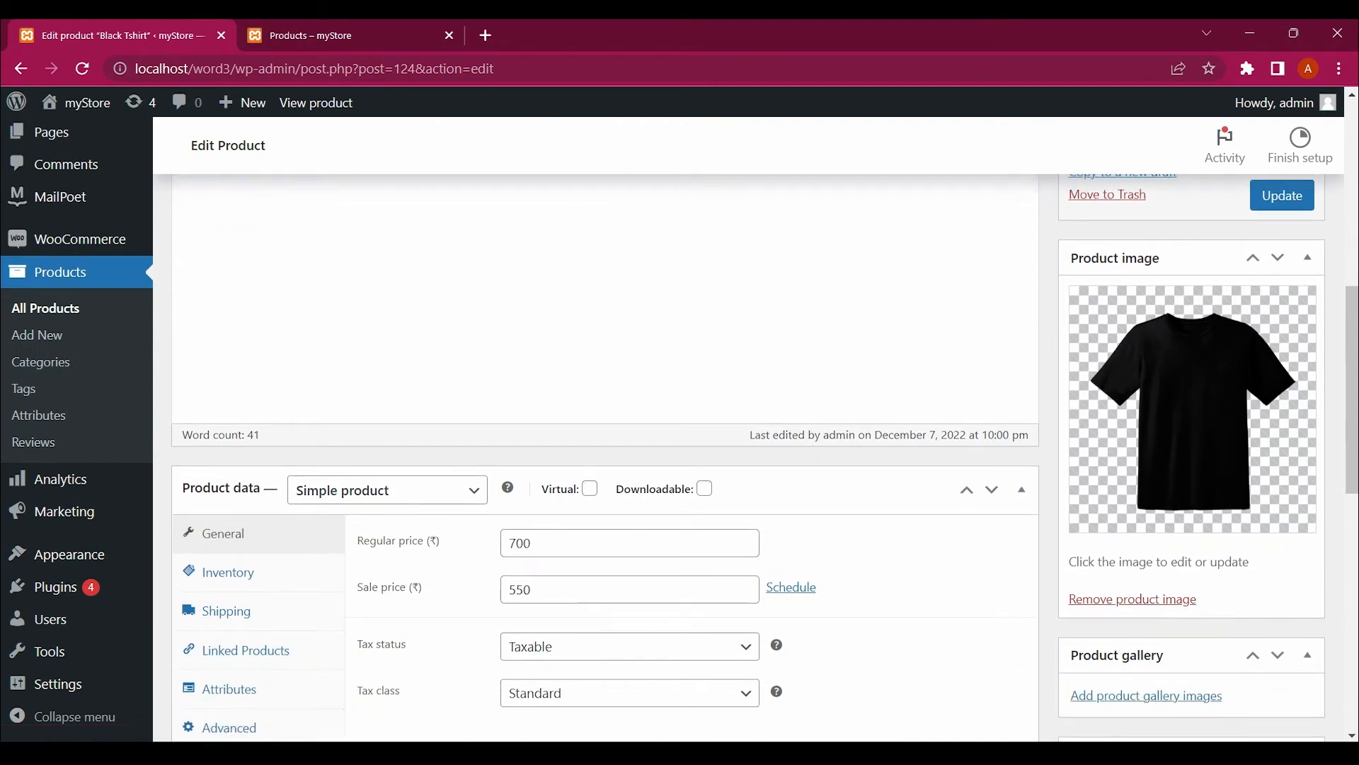
scroll(1193, 410, "down", 3)
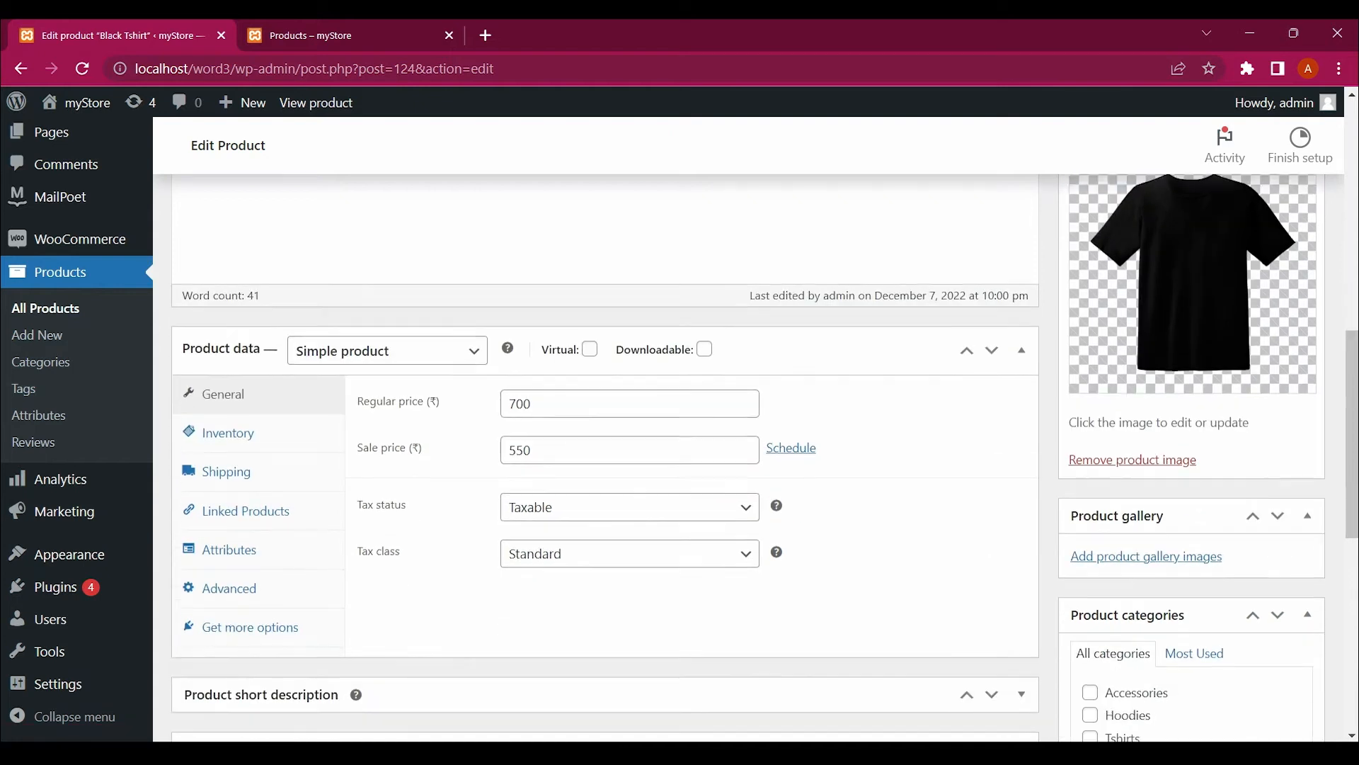
scroll(1193, 410, "down", 3)
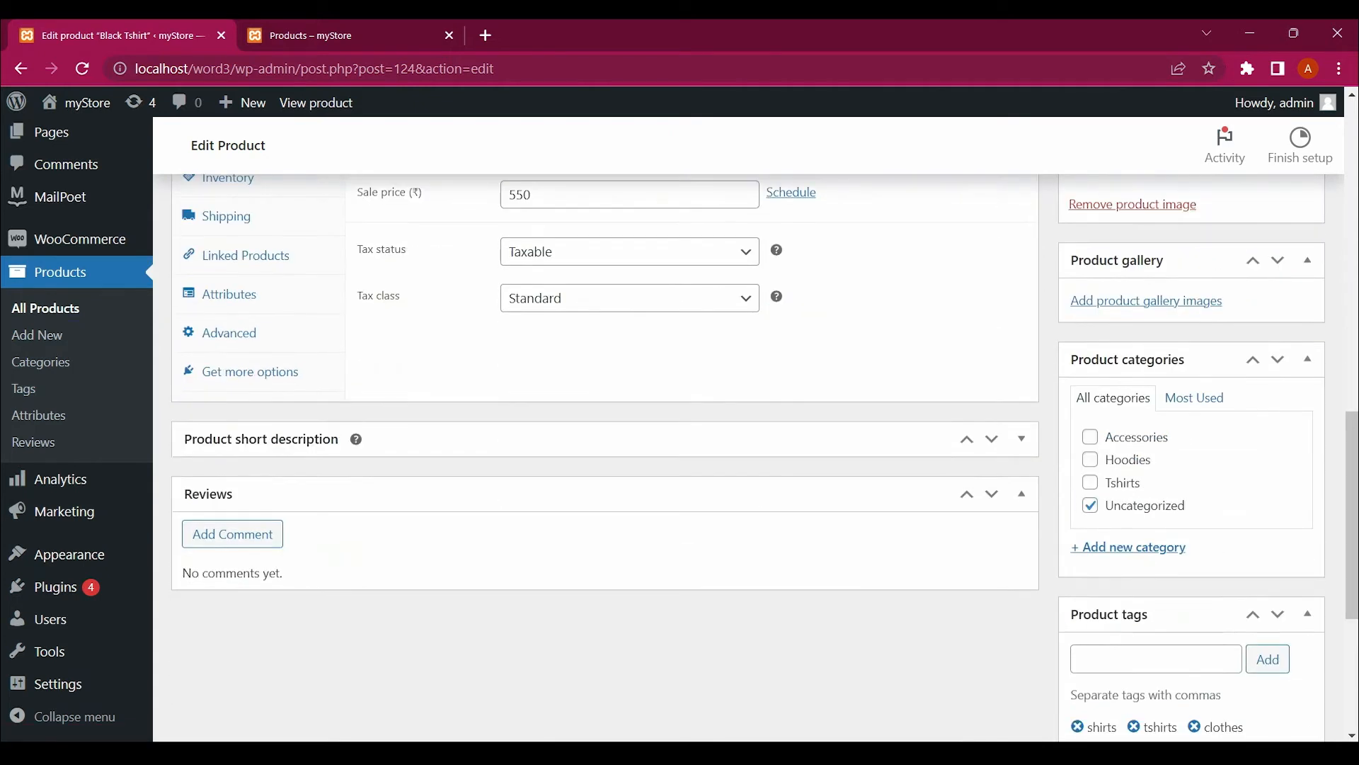
scroll(1193, 410, "up", 1)
scroll(765, 457, "up", 2)
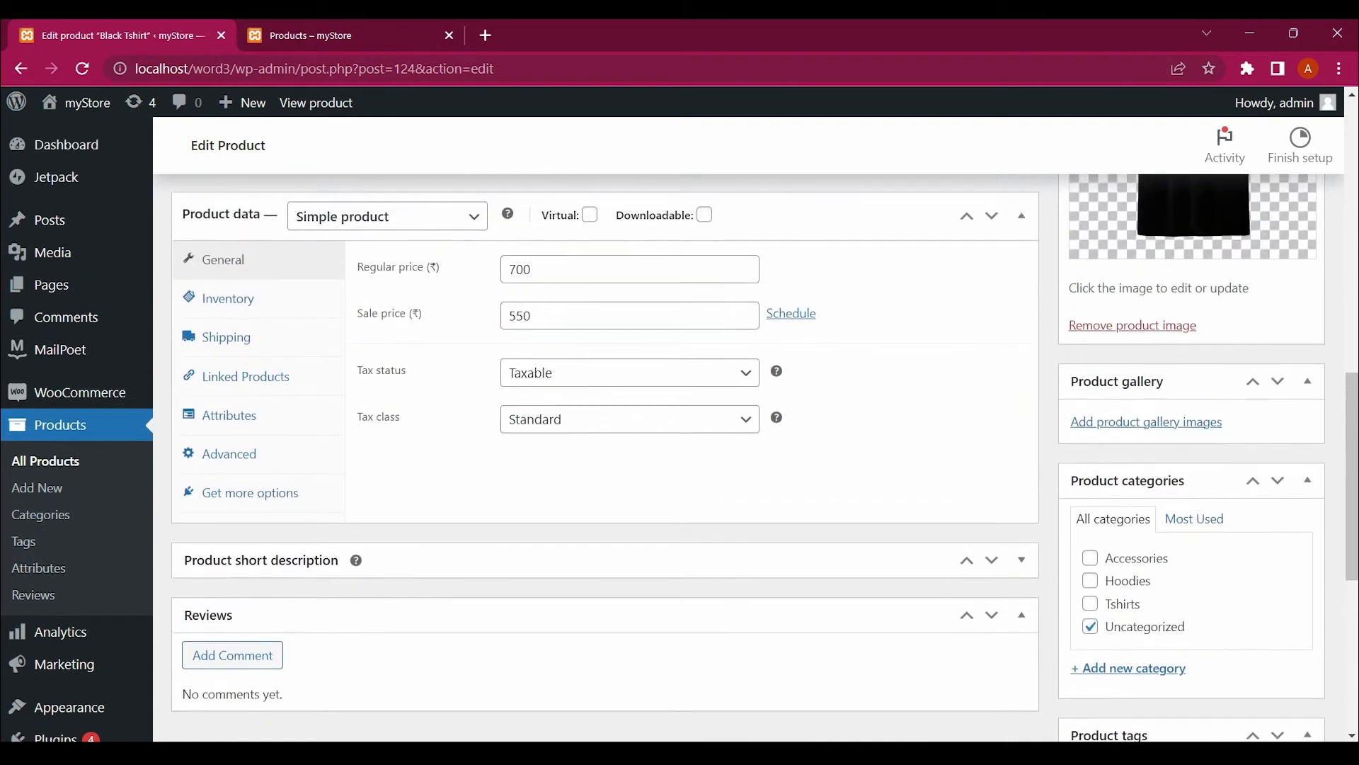
scroll(764, 457, "down", 1)
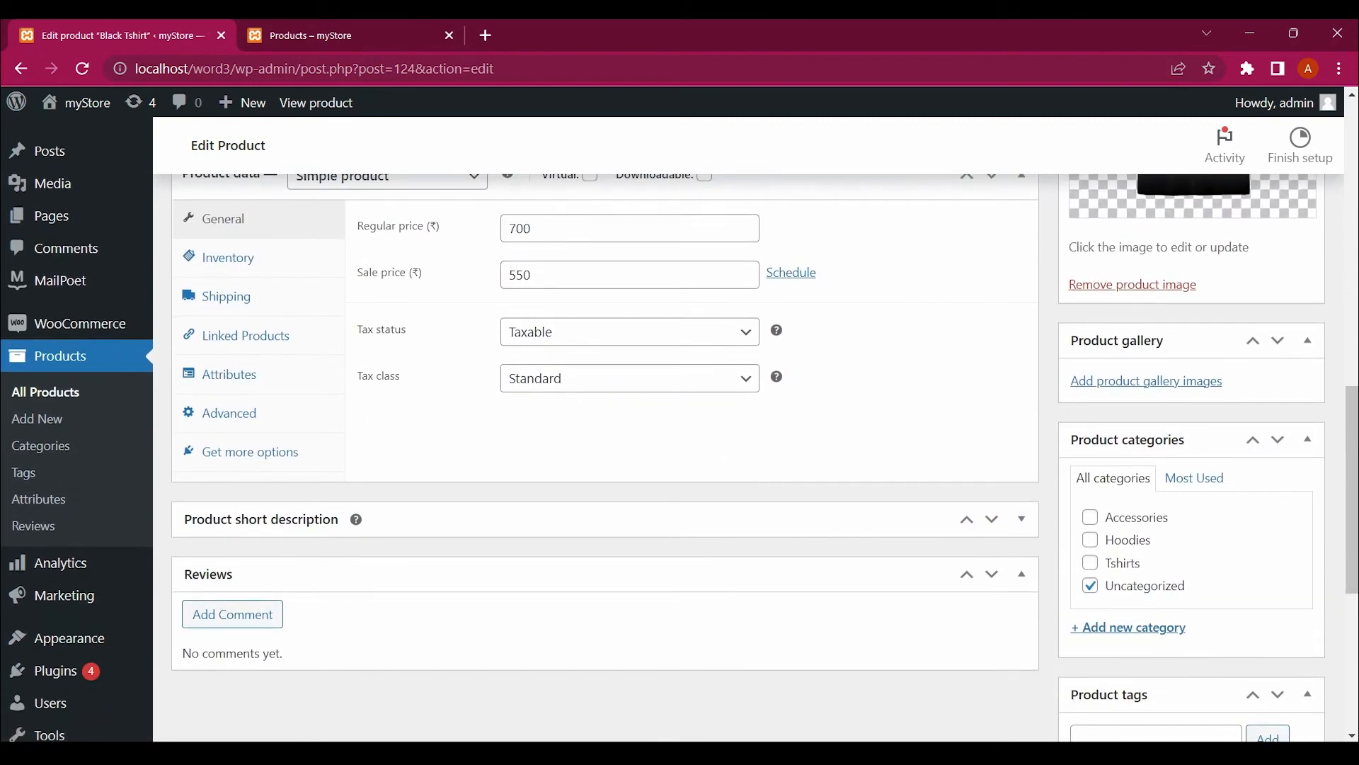
left_click(1091, 563)
left_click(1091, 587)
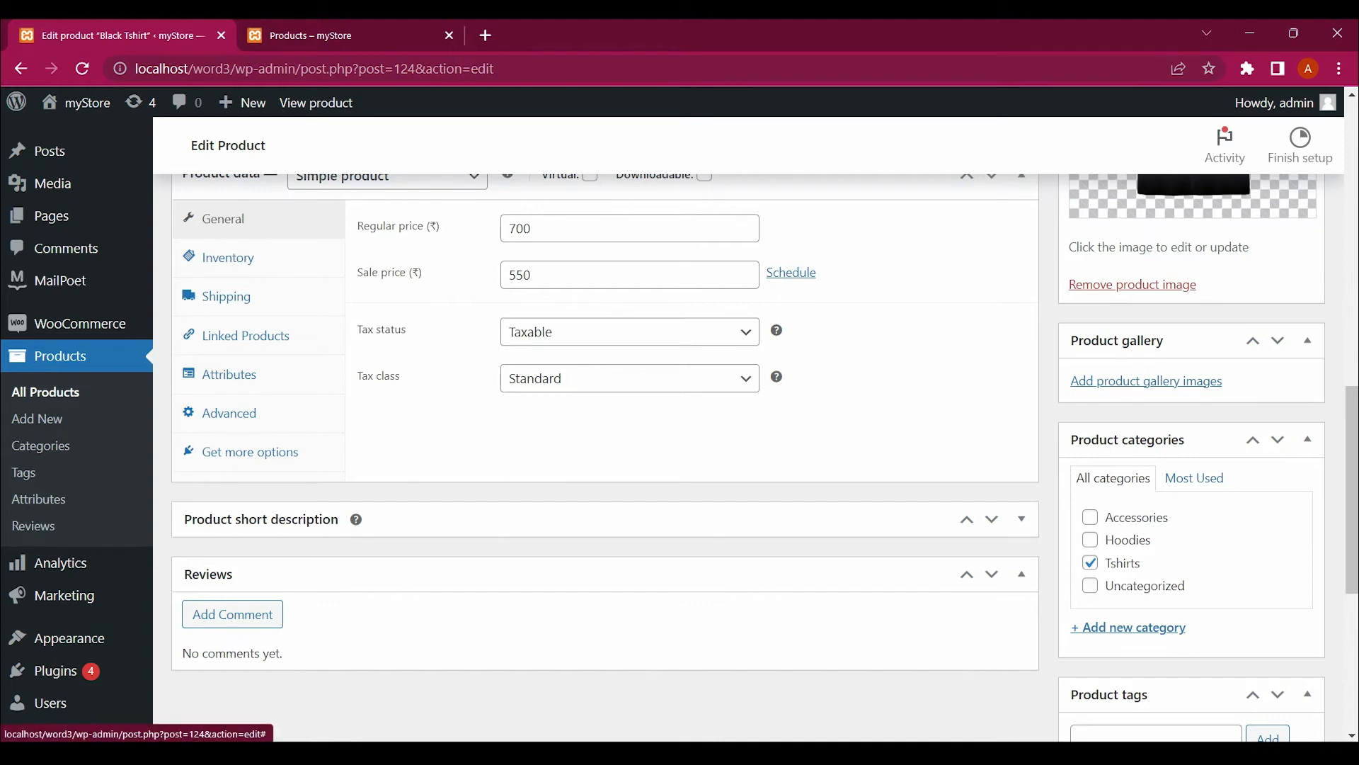
Add the green Long Sleeve Tee image from the media library to the product gallery
left_click(1146, 381)
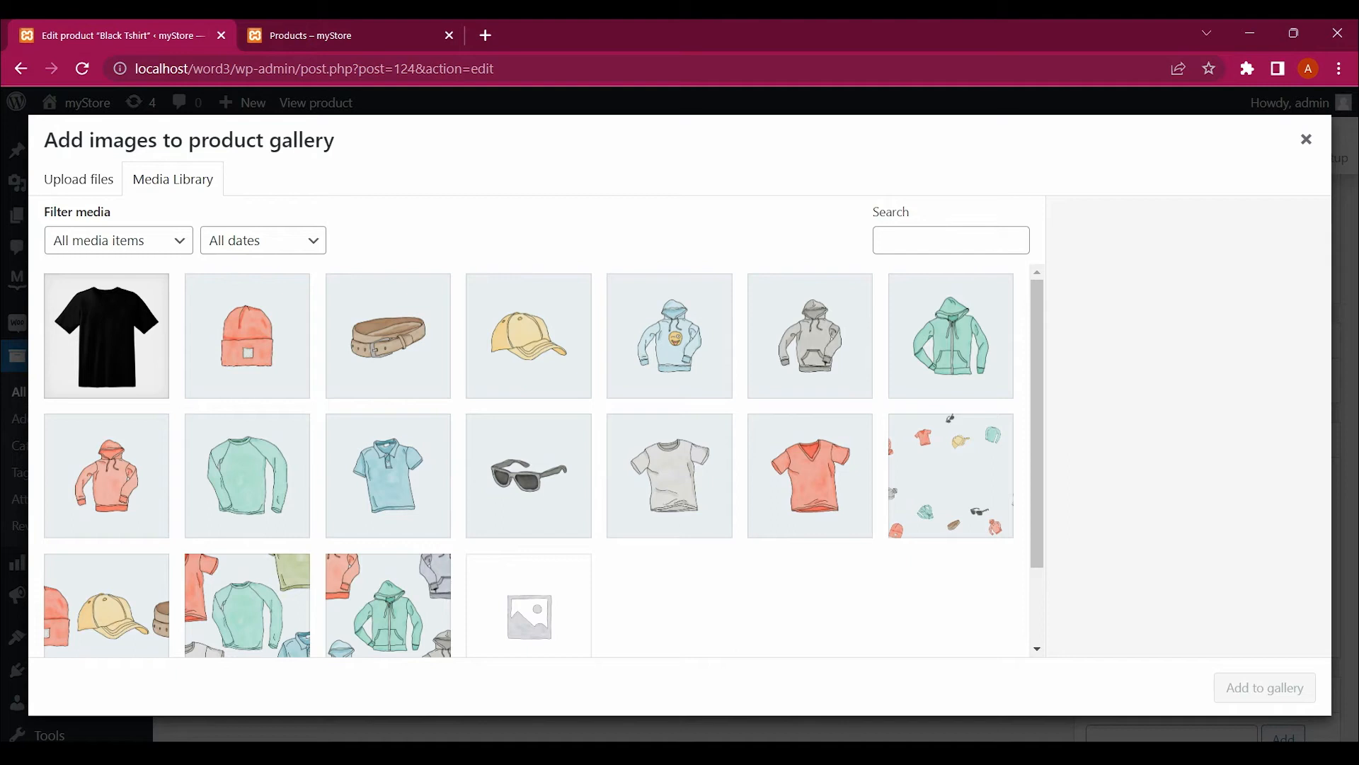
left_click(248, 476)
left_click(388, 476)
left_click(950, 336)
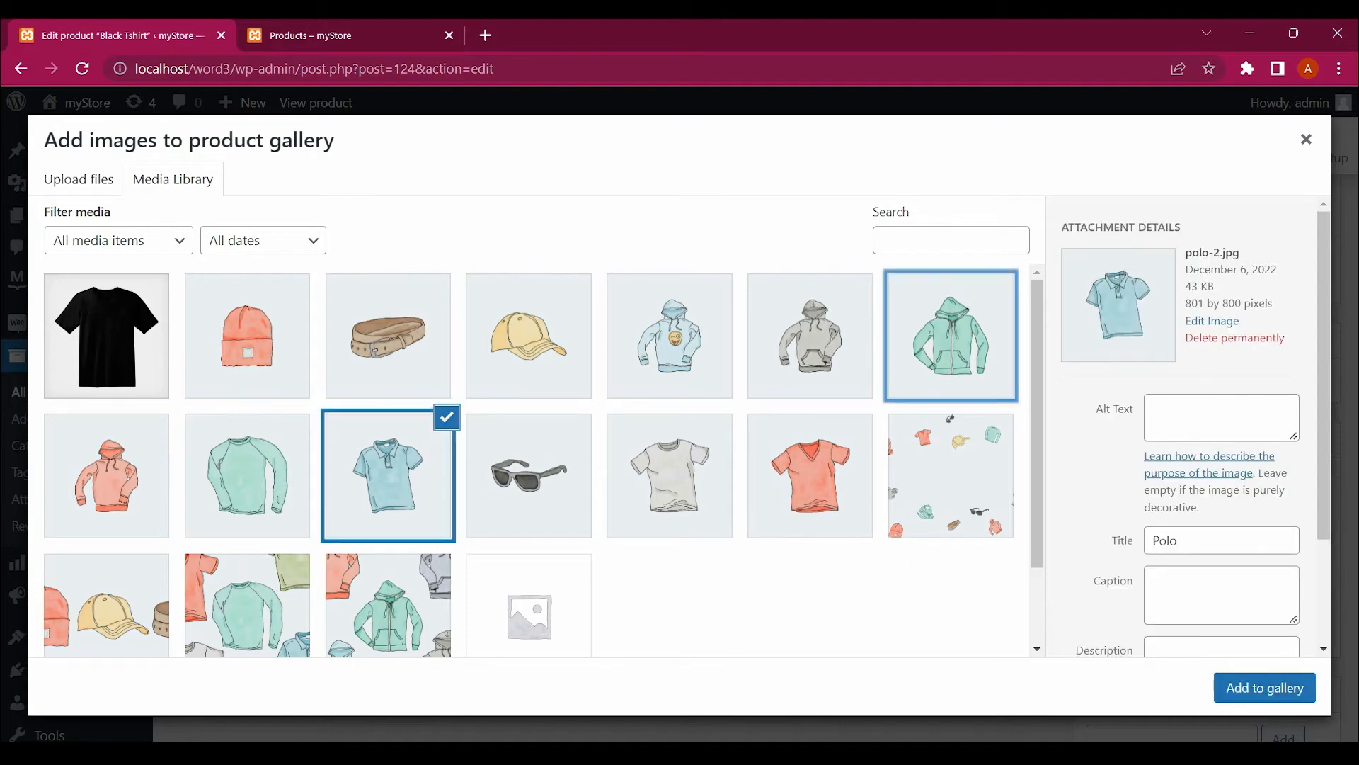
left_click(247, 476)
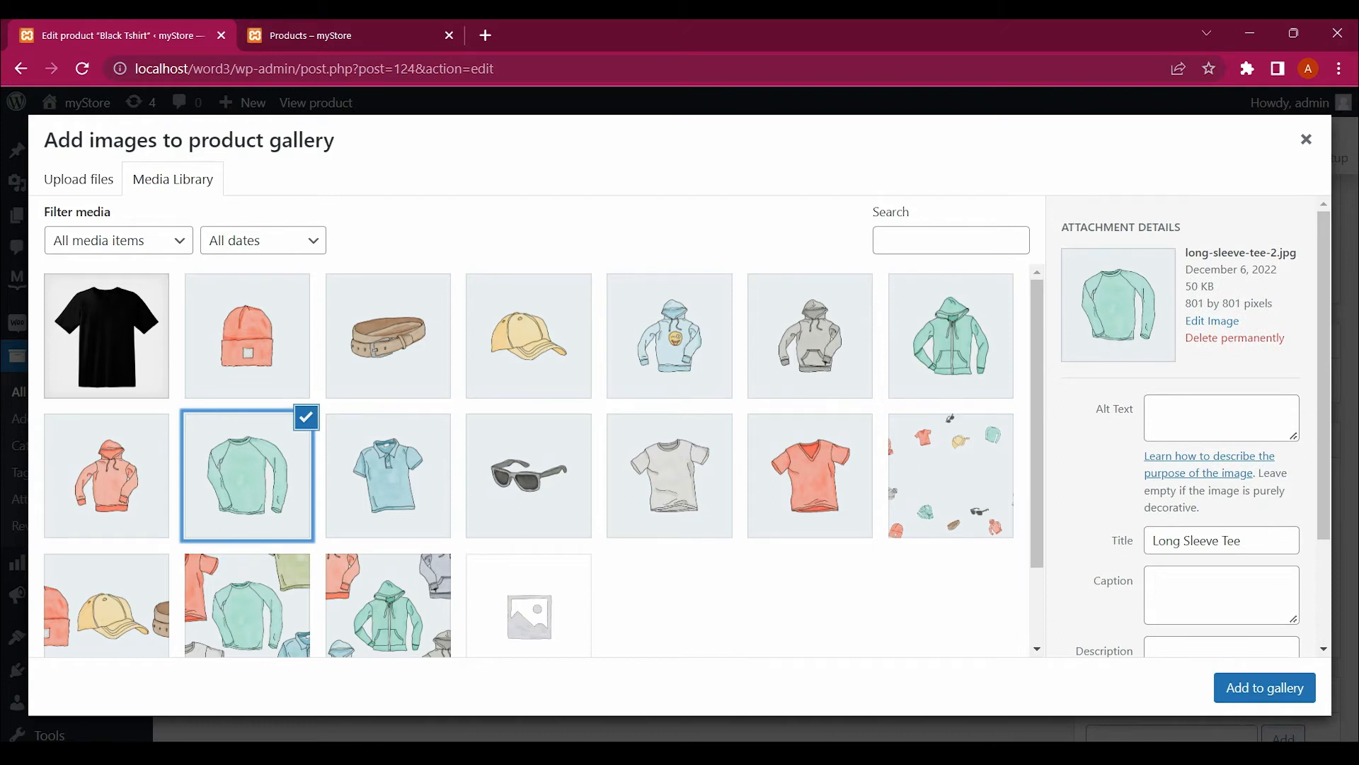
left_click(1265, 687)
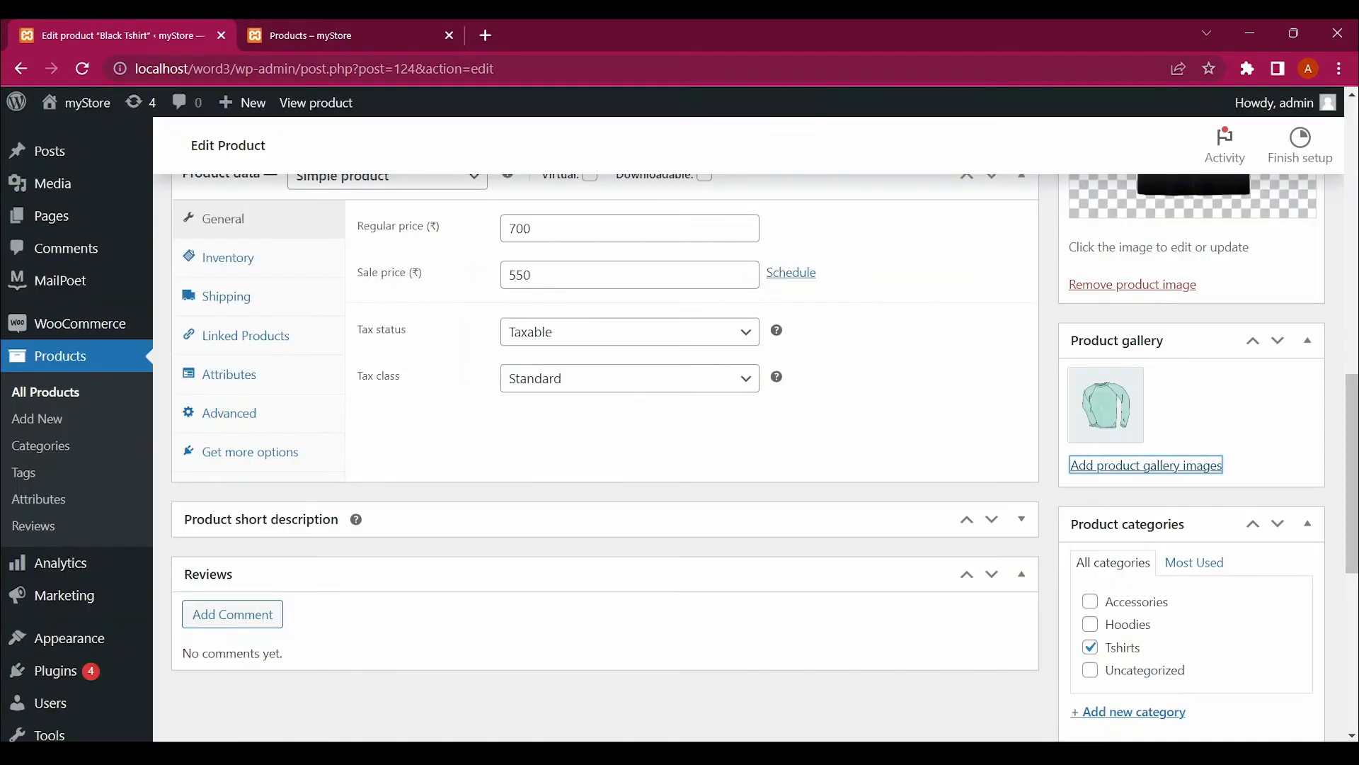
Add the blue Polo image and the green zip hoodie image to the product gallery
left_click(1146, 466)
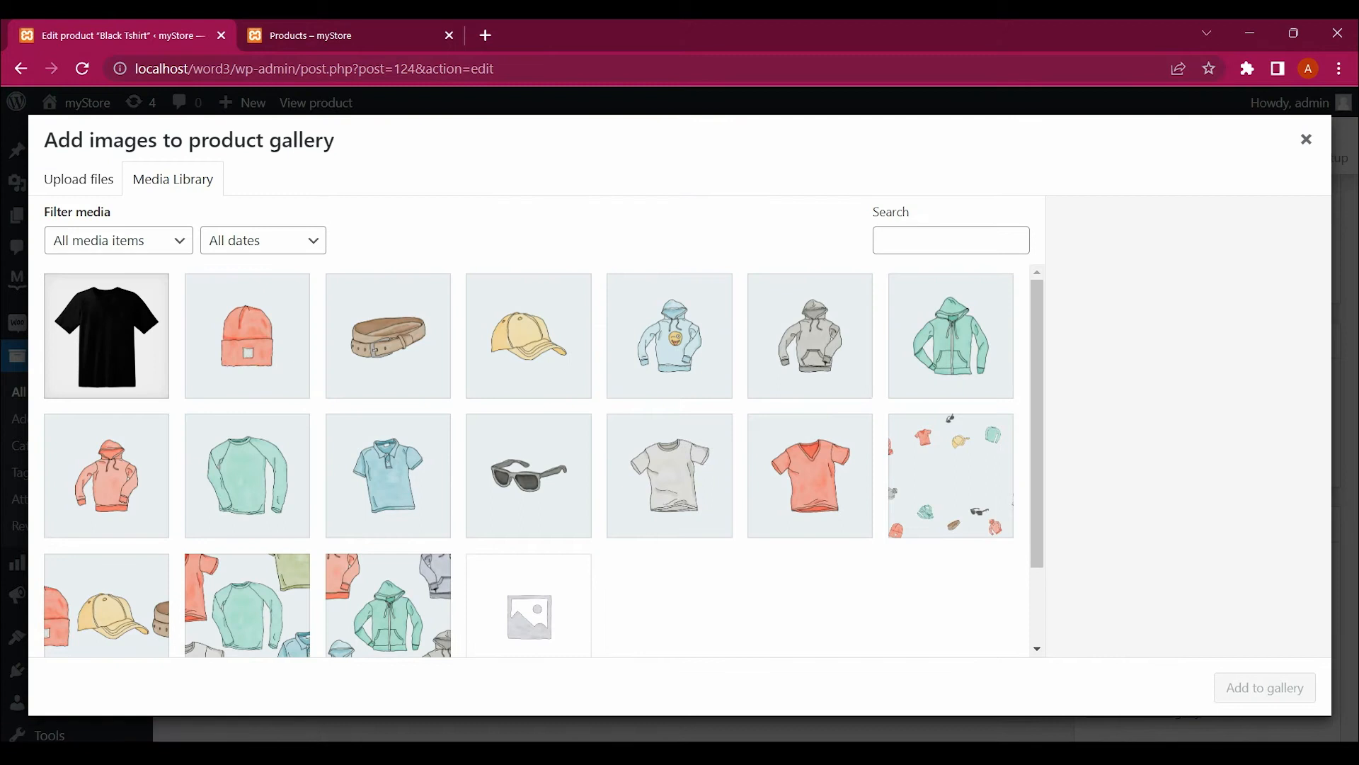
left_click(388, 476)
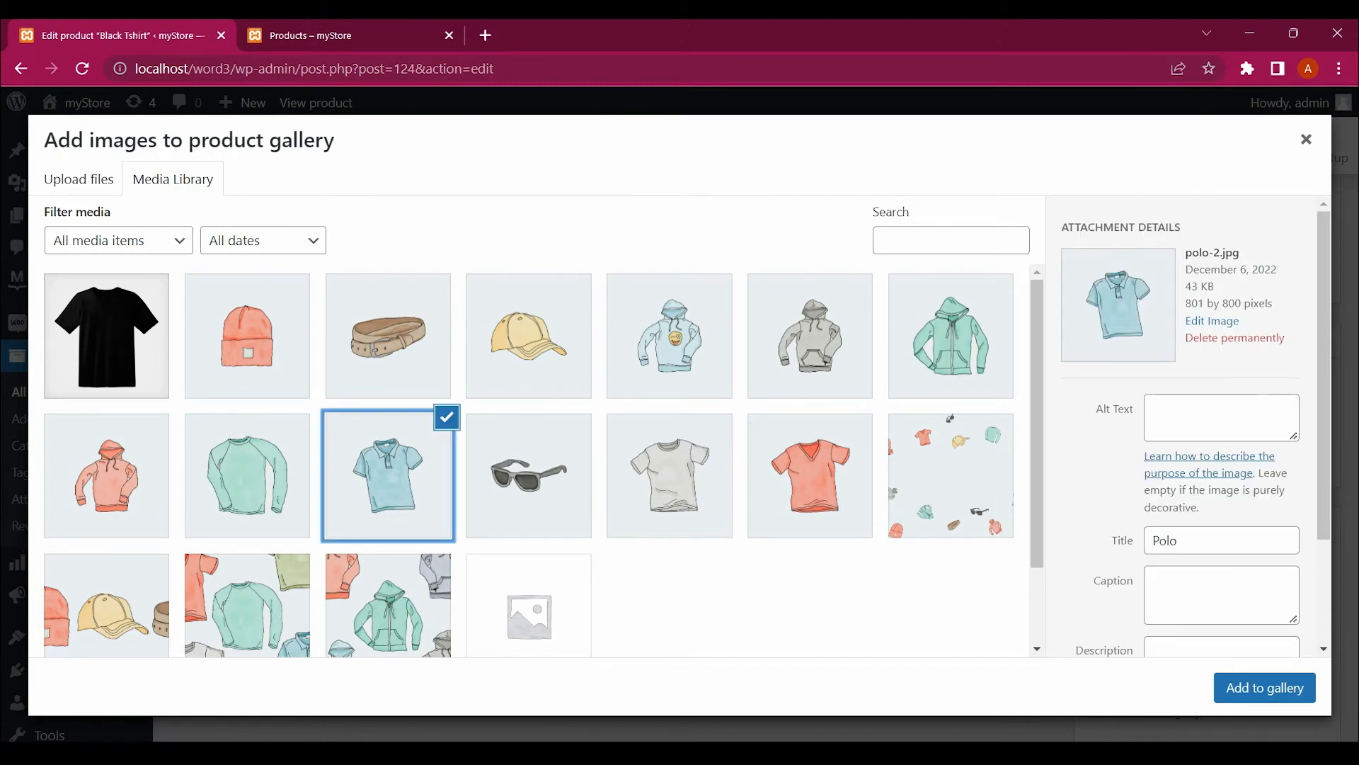
left_click(1265, 687)
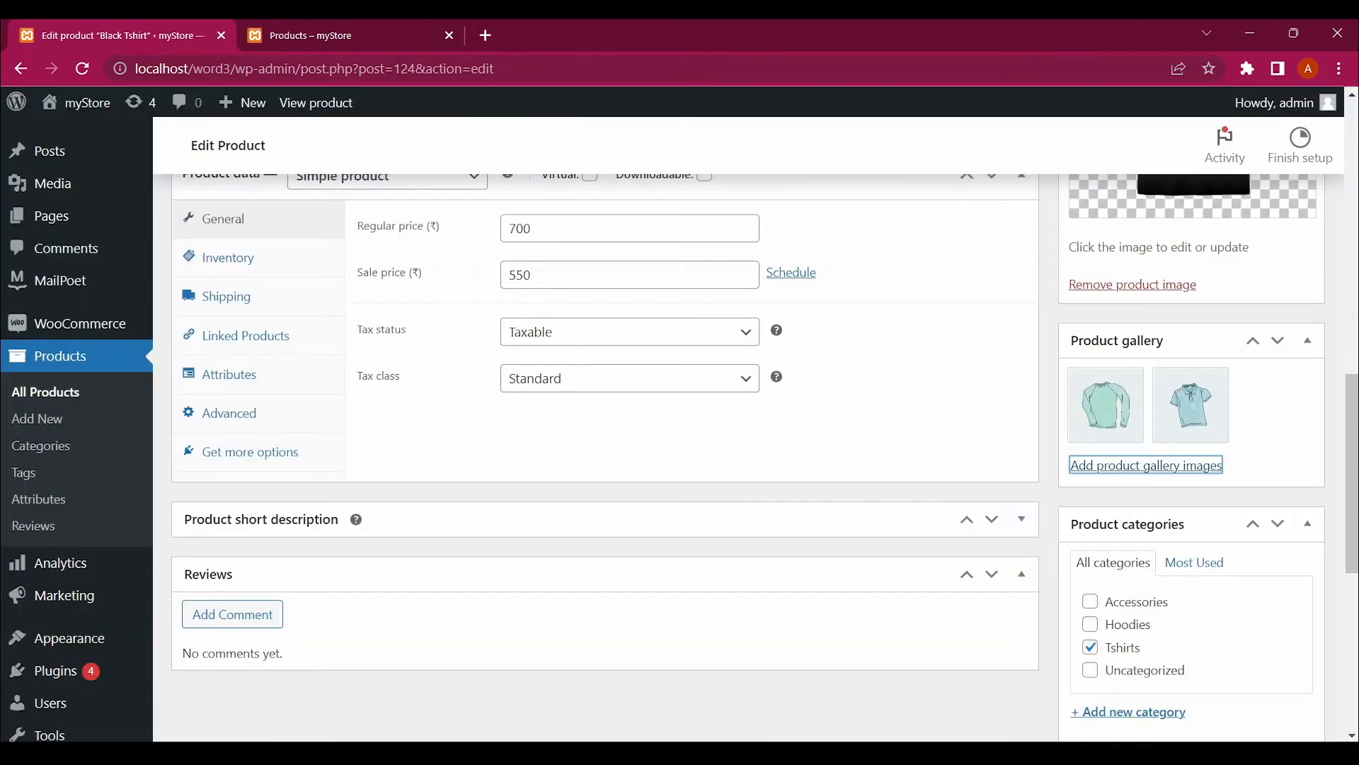
left_click(1146, 465)
left_click(951, 336)
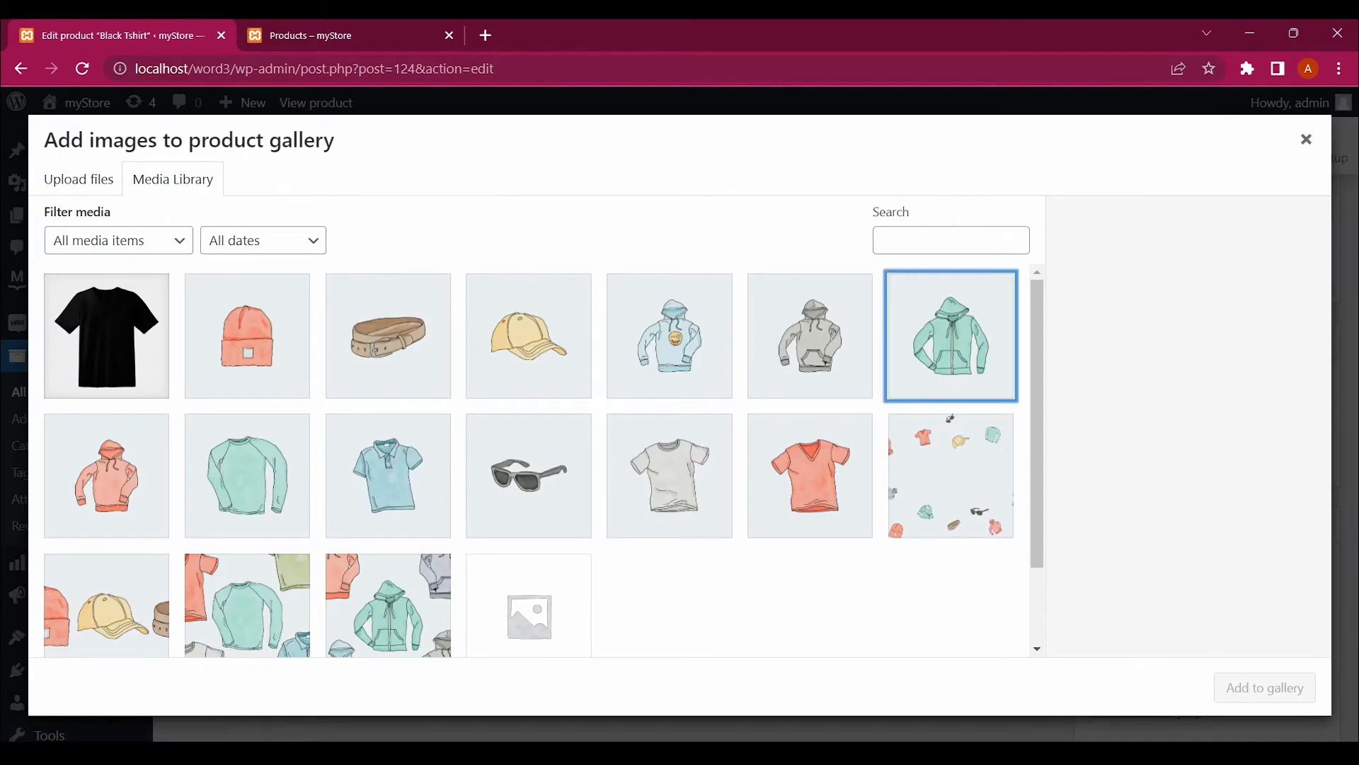
left_click(1264, 687)
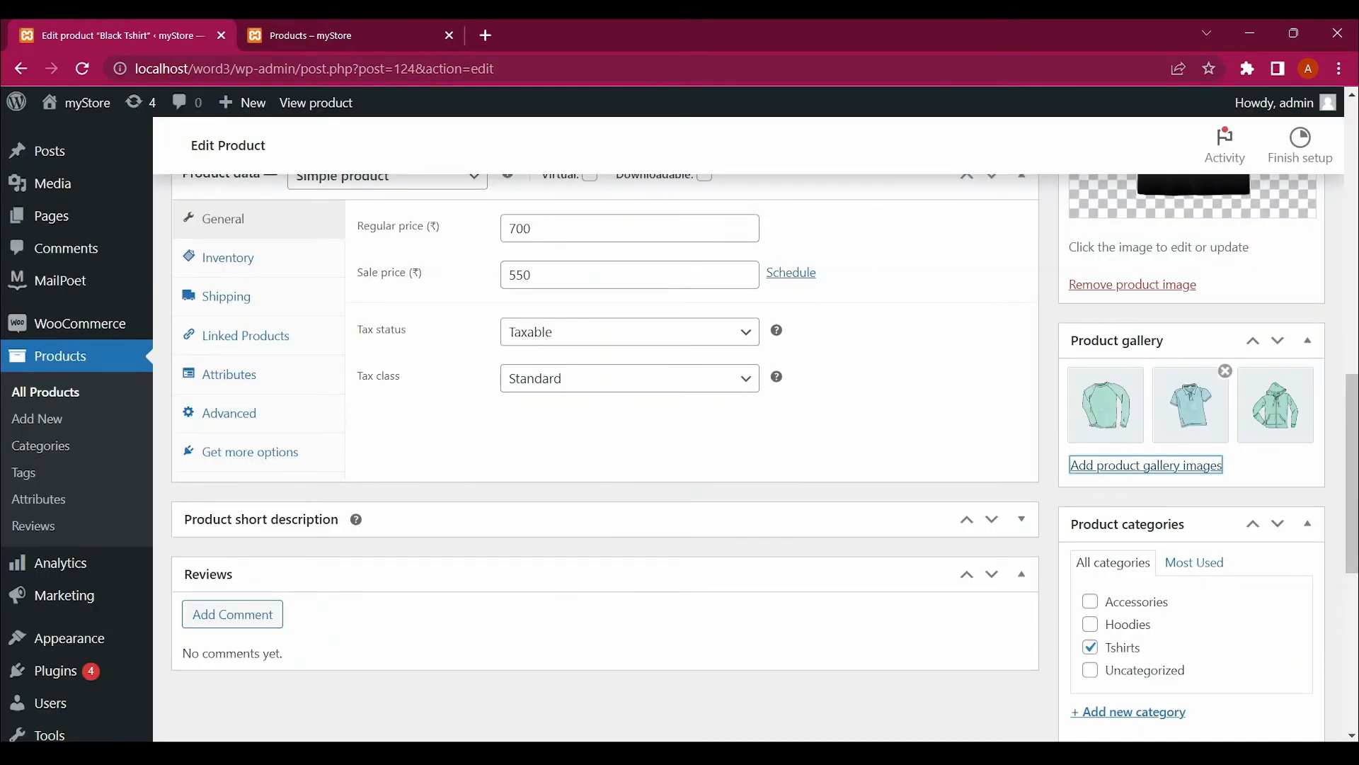
Check the Black Tshirt's gallery, category and tags, and update the published product
scroll(1147, 677, "up", 3)
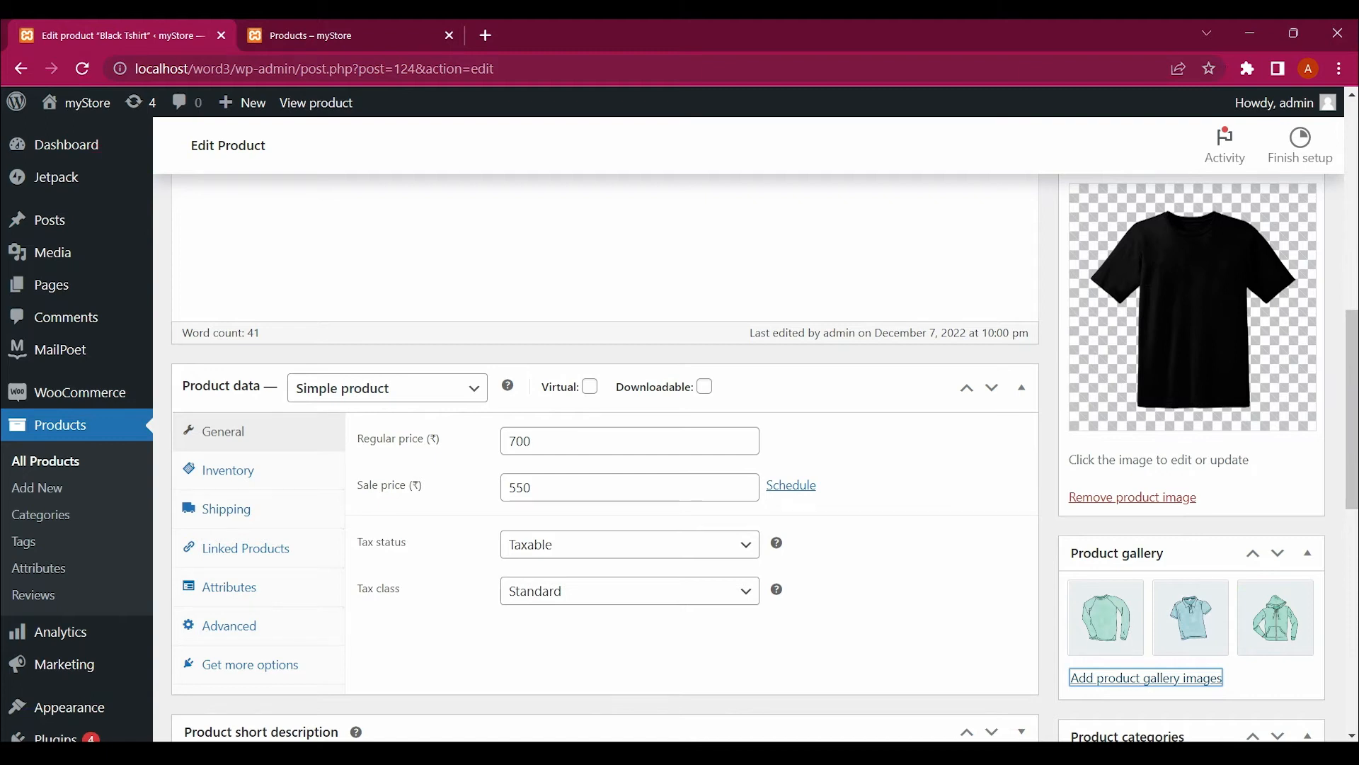
scroll(679, 425, "down", 3)
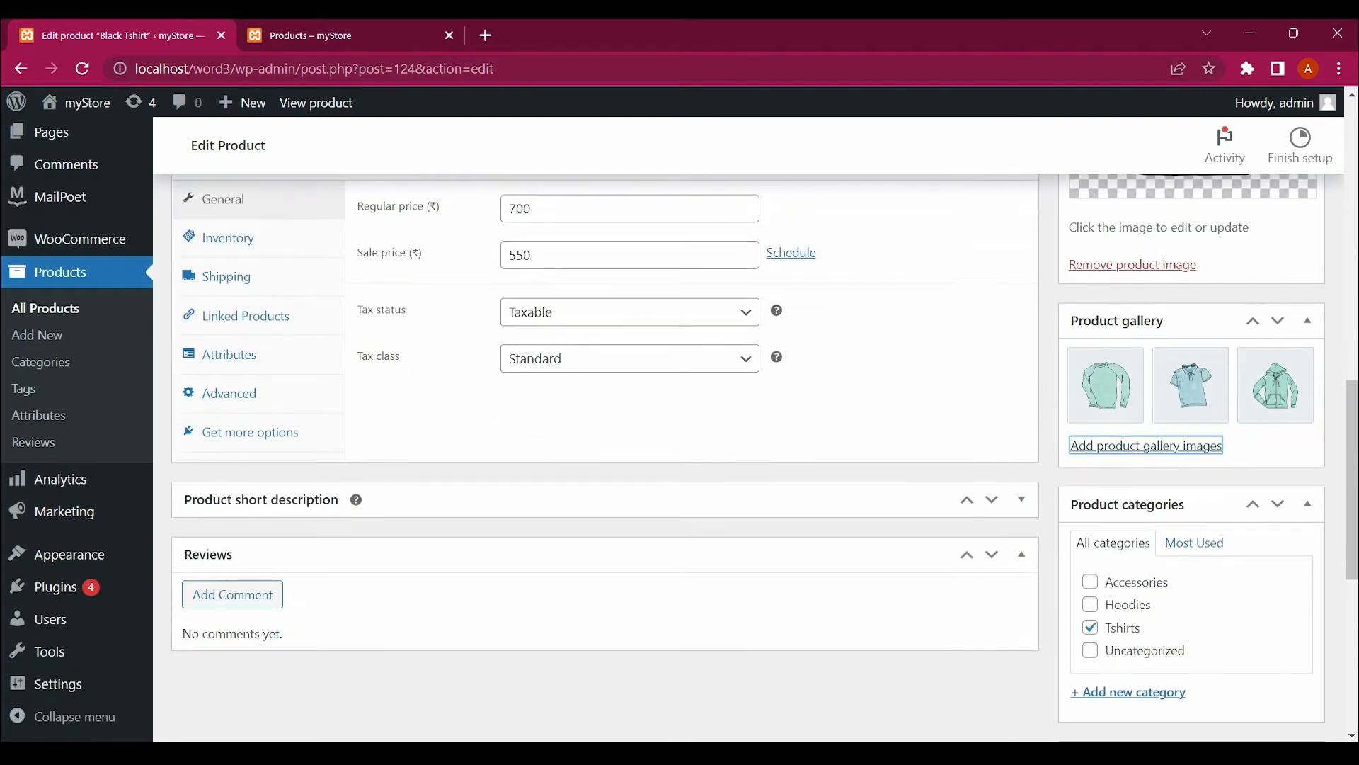
scroll(765, 460, "down", 6)
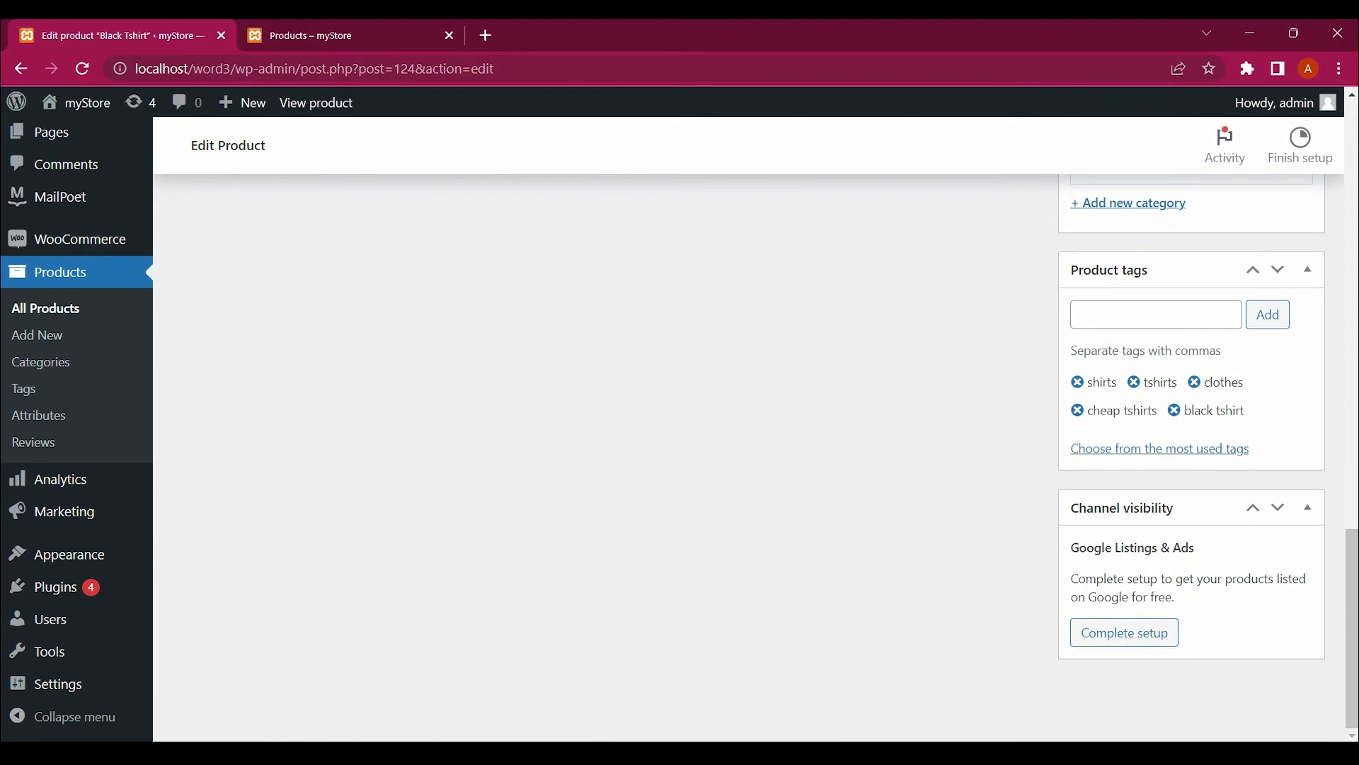
scroll(751, 453, "up", 3)
scroll(606, 458, "up", 10)
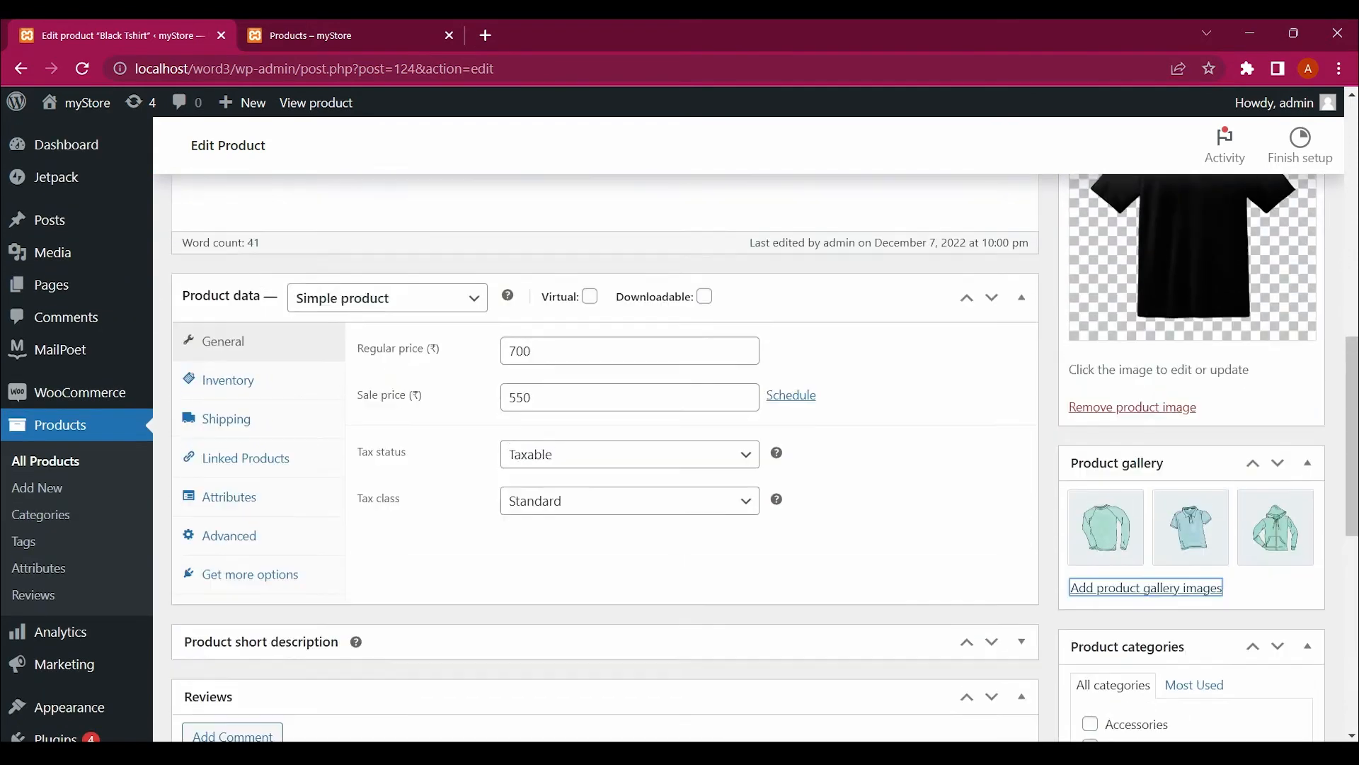
scroll(605, 457, "up", 2)
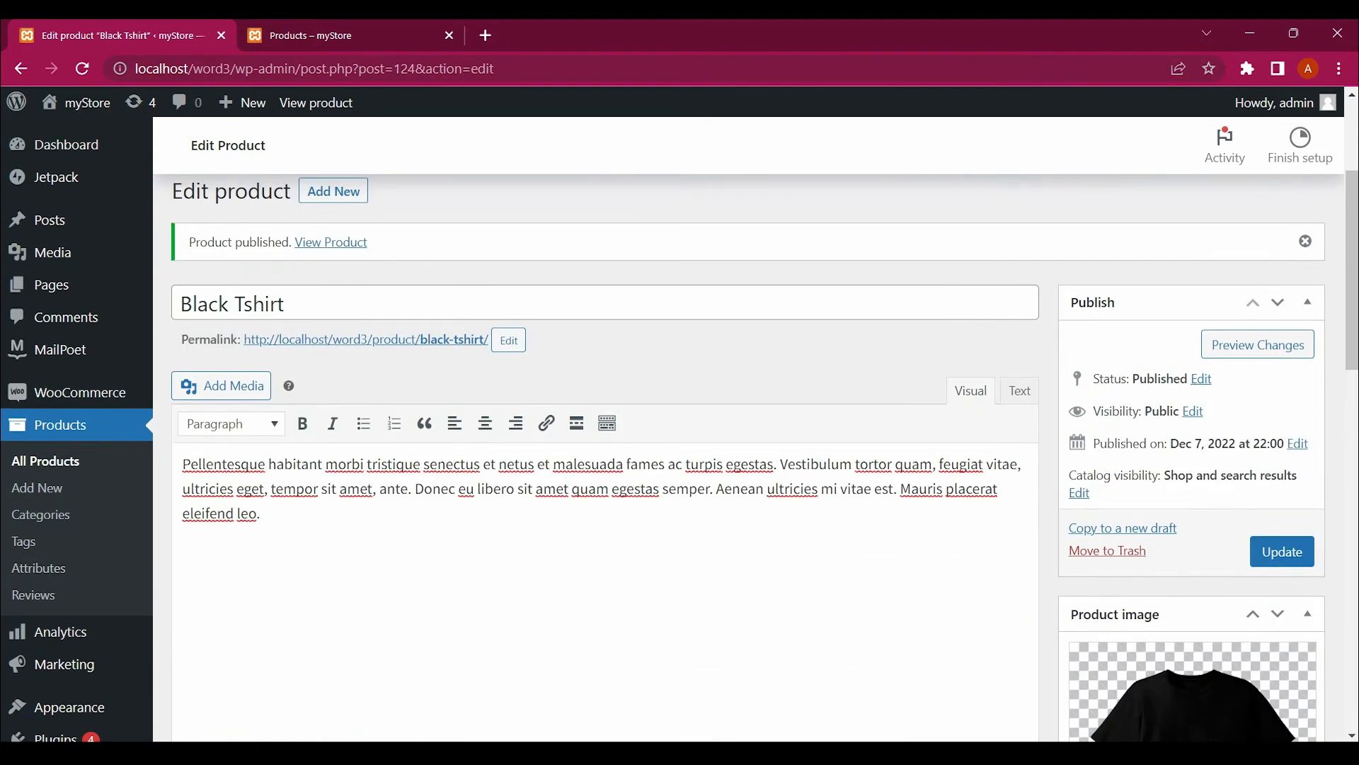
left_click(1282, 551)
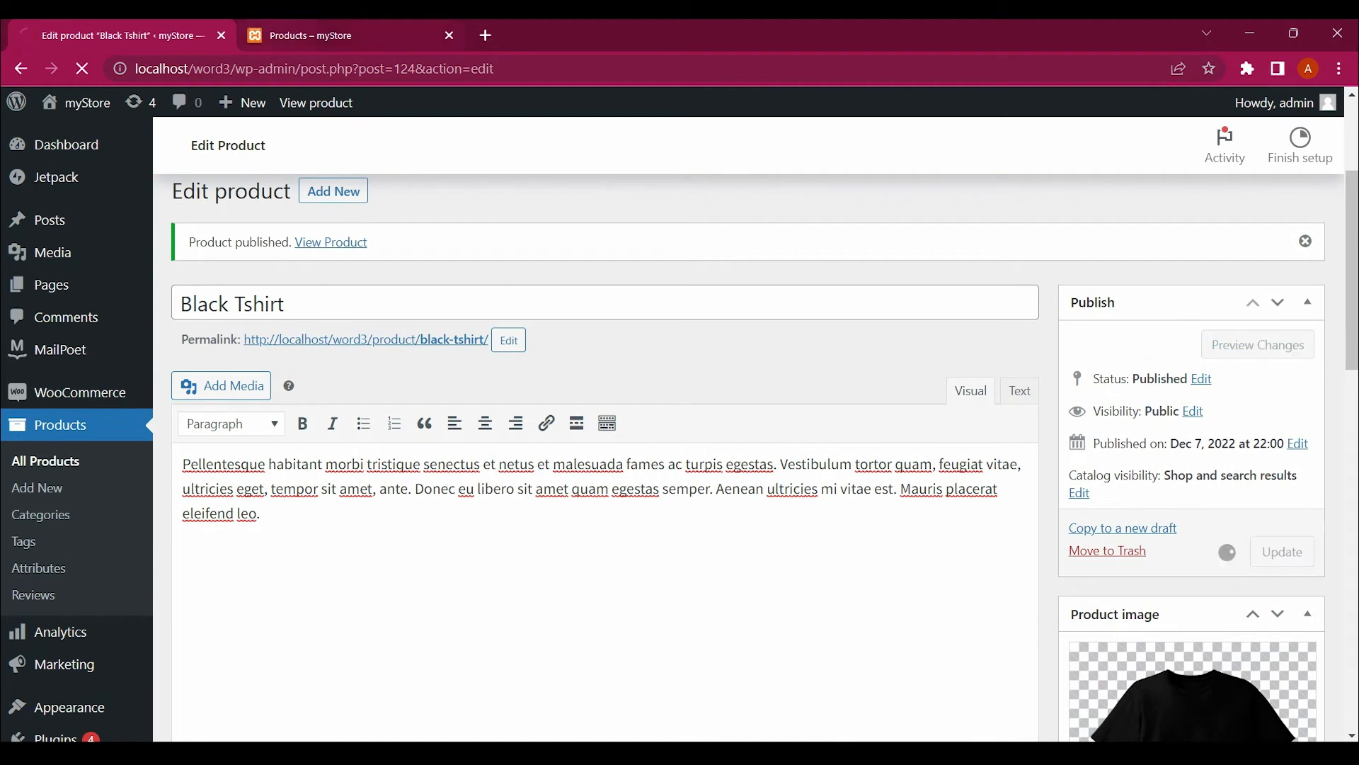
Switch to the storefront's shop page, reload it and open the Black Tshirt product page
key("ctrl+Tab")
key("F5")
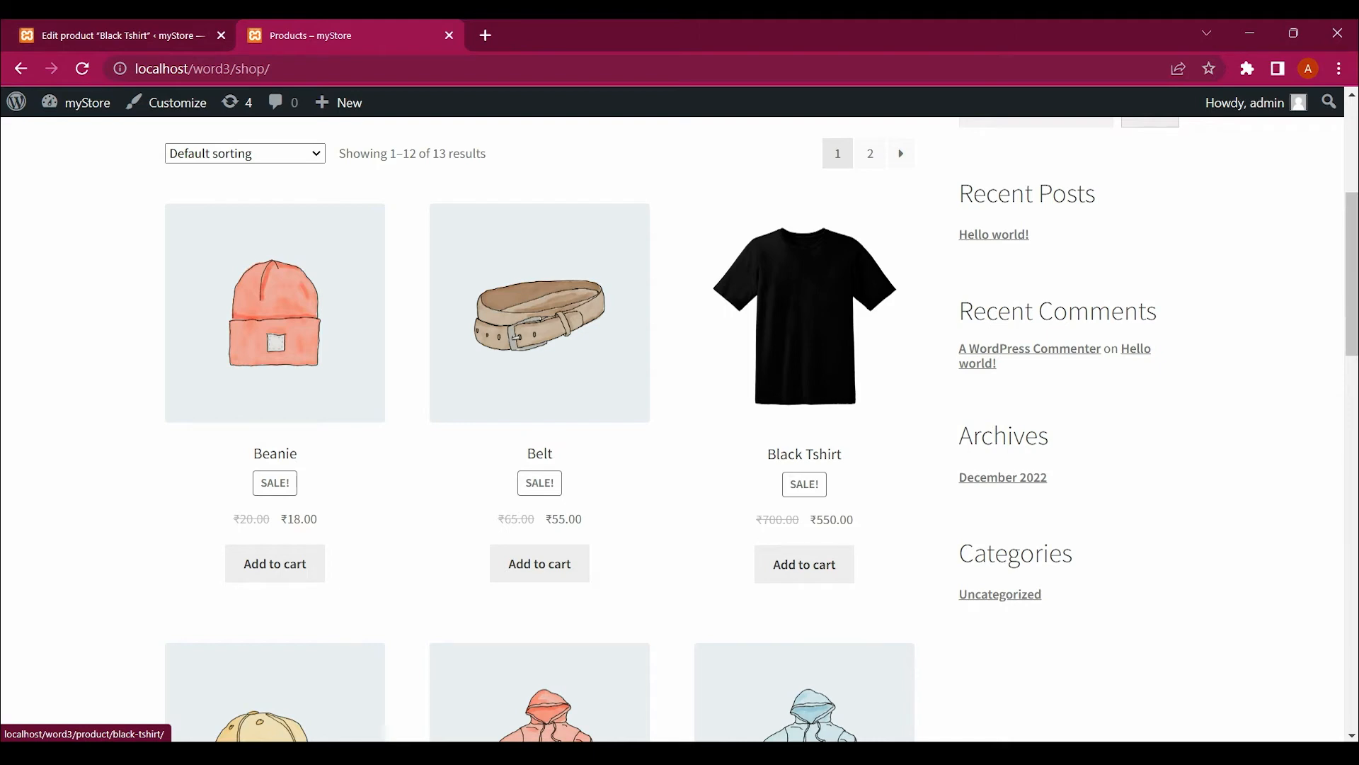
scroll(804, 312, "down", 1)
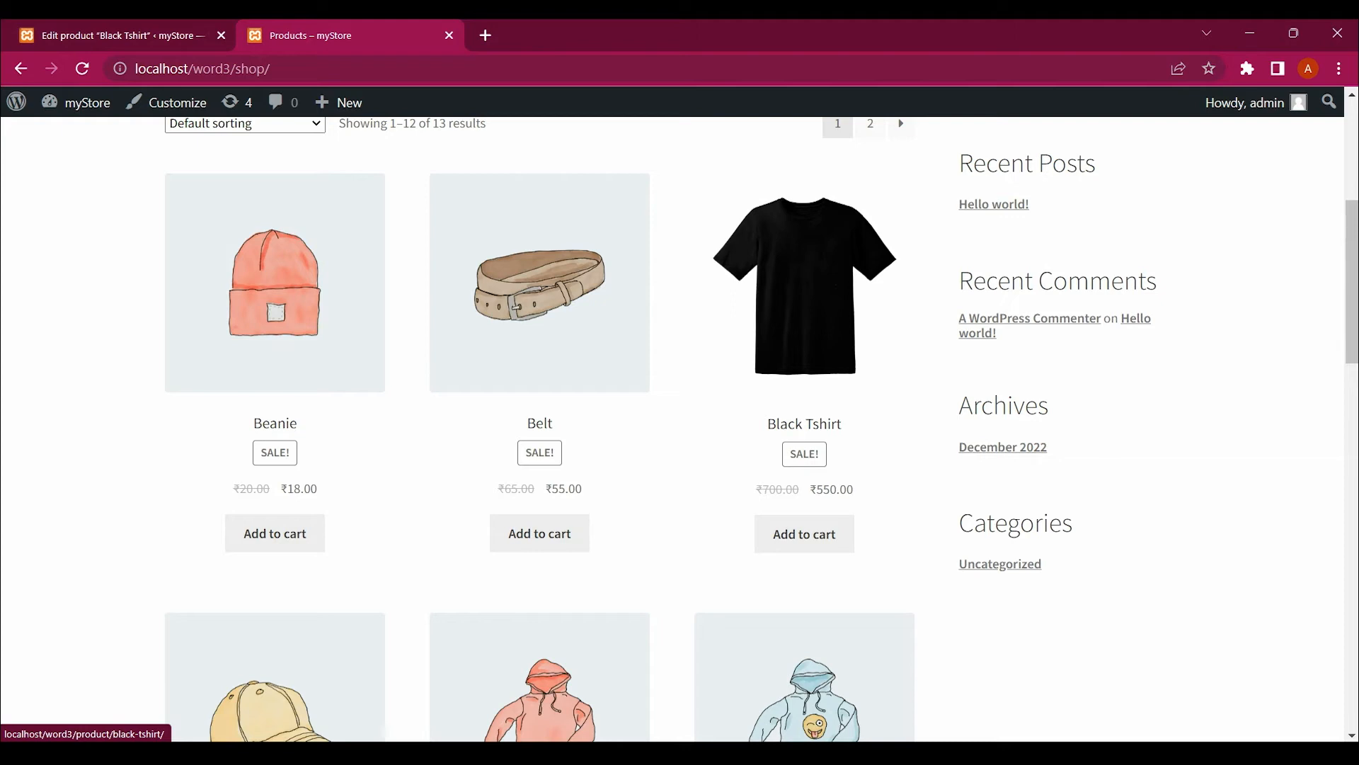
left_click(804, 319)
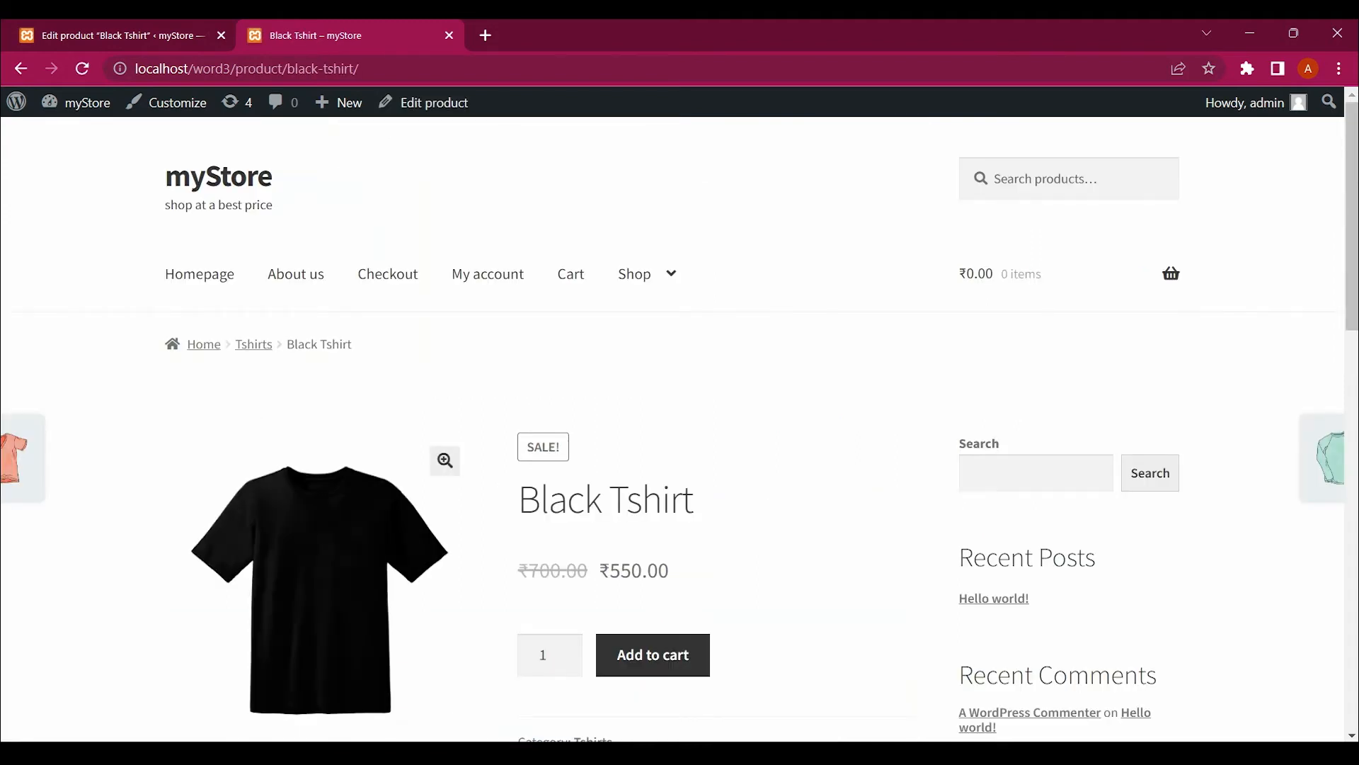
Examine the Black Tshirt page's price, category, tags and description, and view the long-sleeve gallery image
scroll(679, 425, "down", 5)
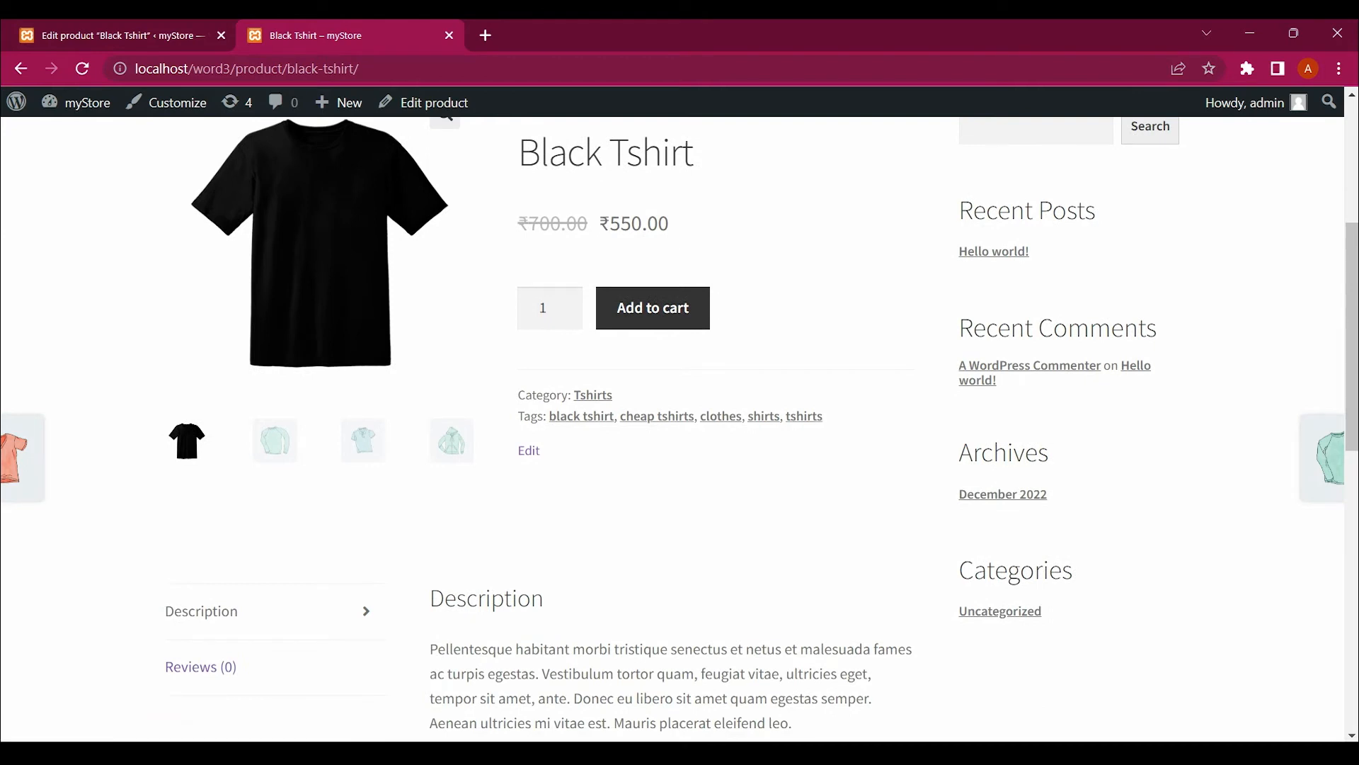
scroll(673, 425, "down", 1)
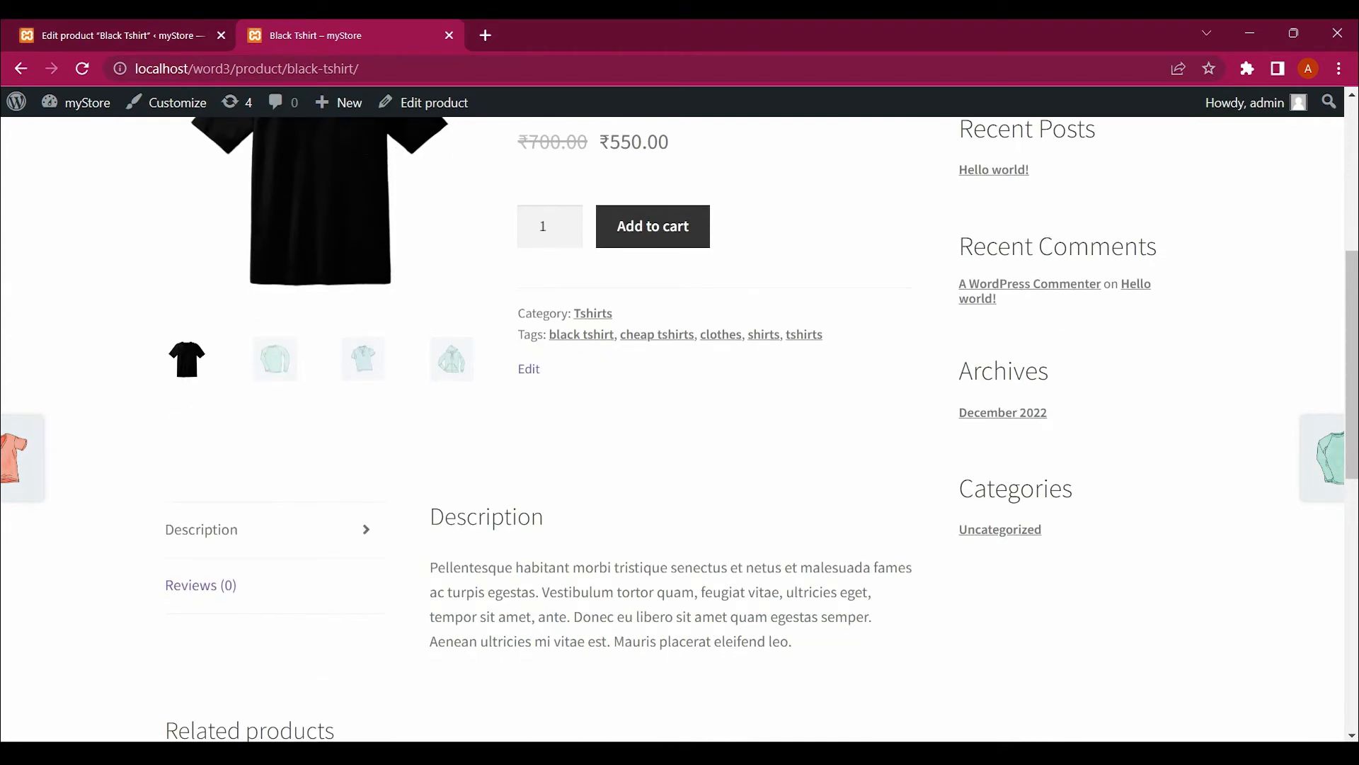
scroll(673, 425, "up", 1)
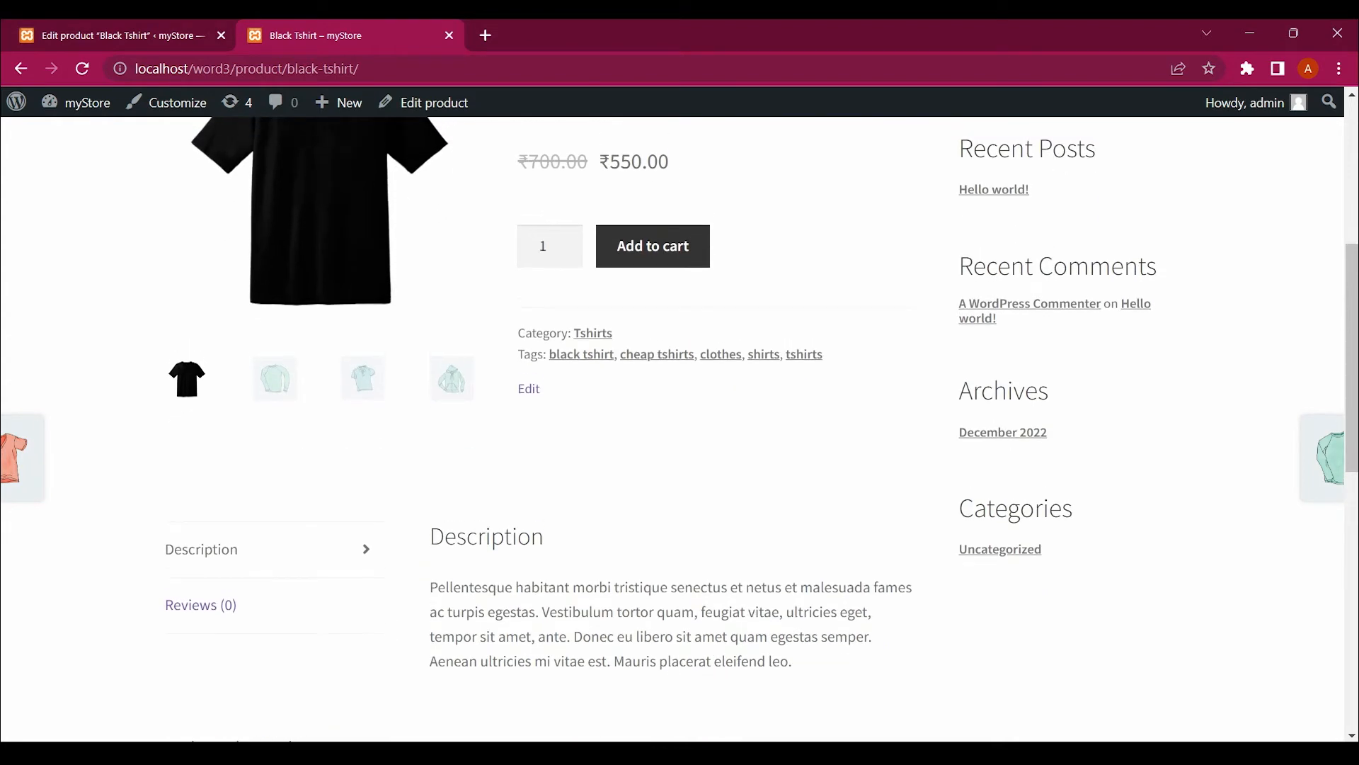
scroll(673, 425, "up", 1)
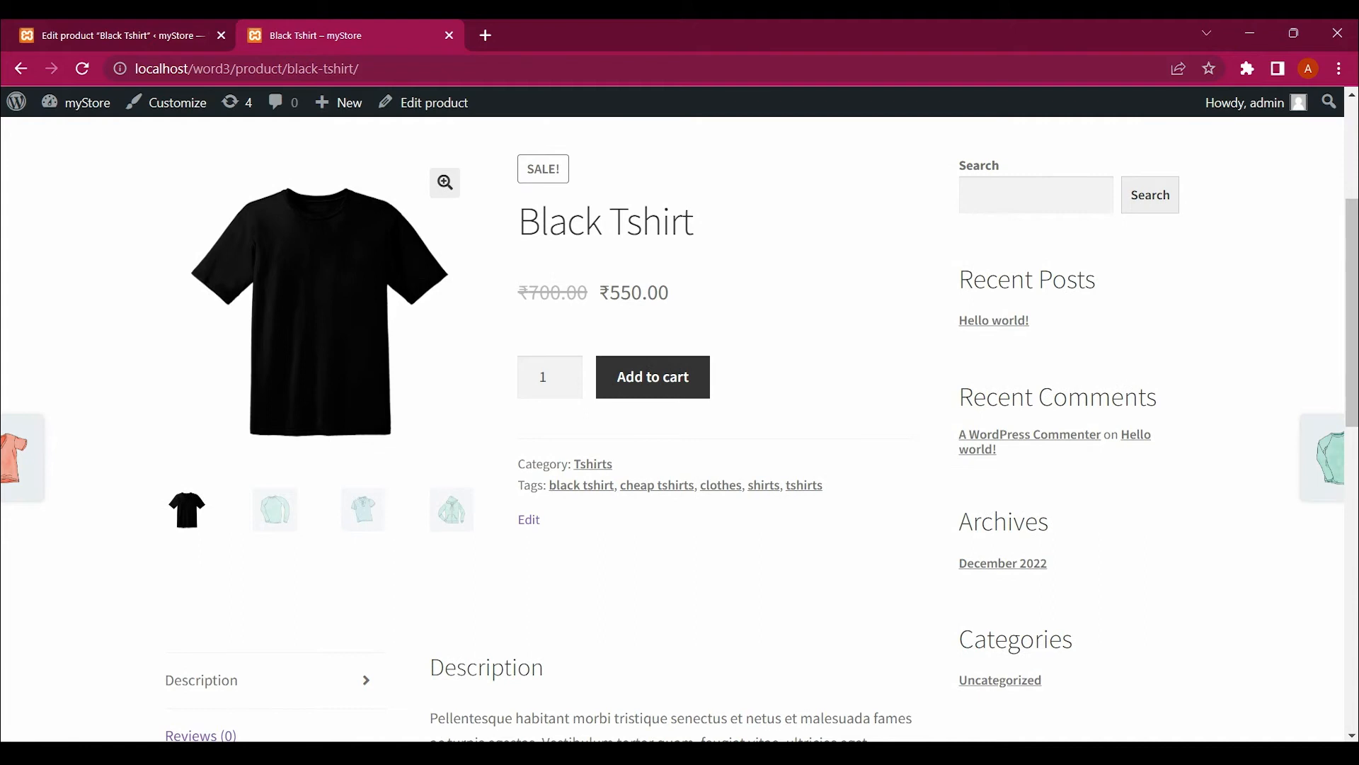
left_click(275, 509)
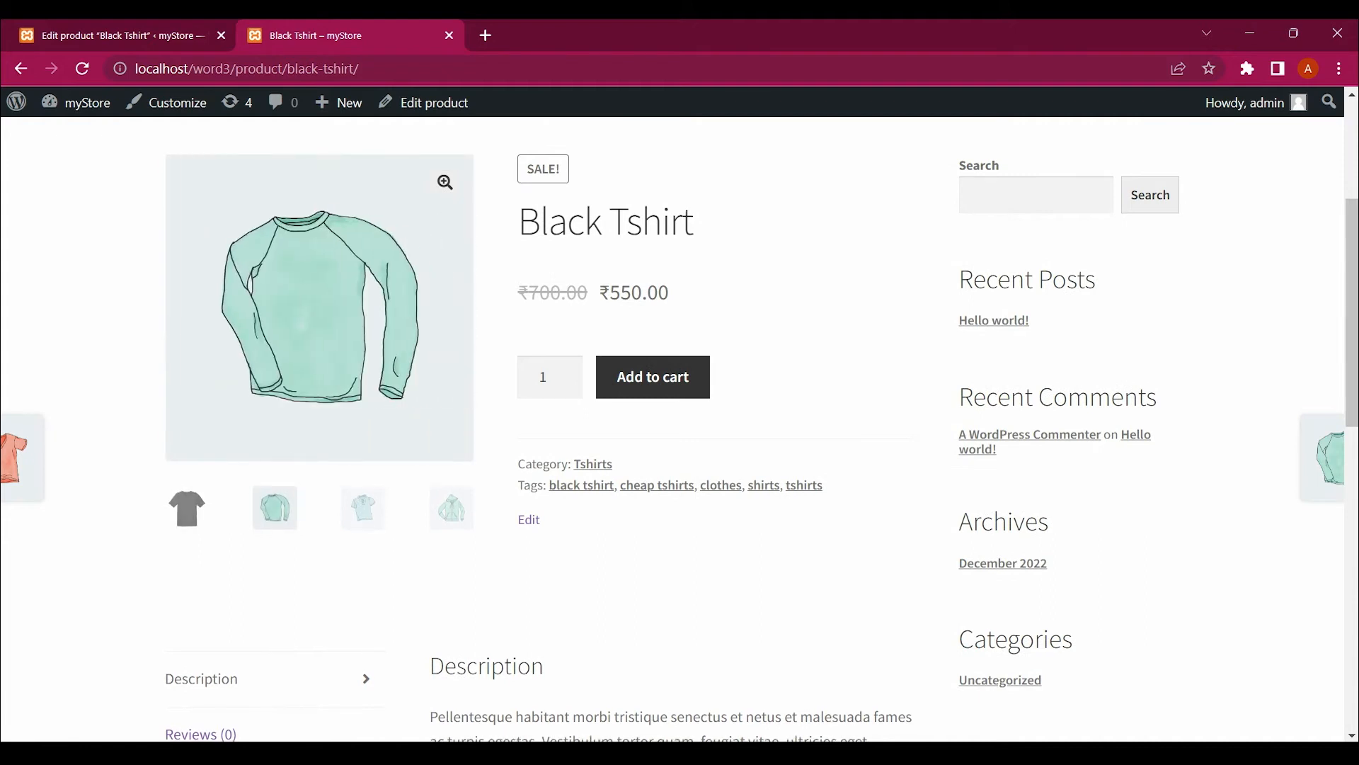
View the blue Polo, green zip hoodie and main black T-shirt images in the Black Tshirt's product gallery
left_click(363, 509)
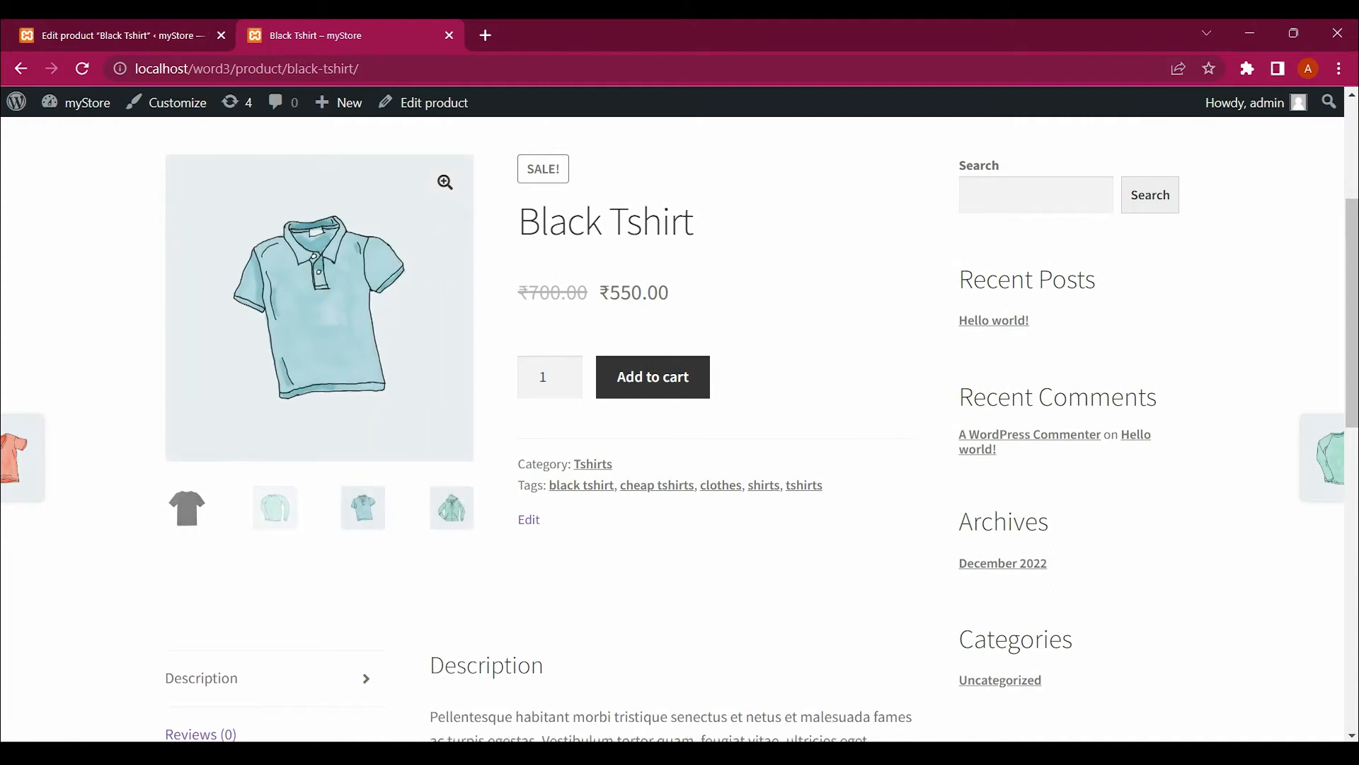
left_click(452, 509)
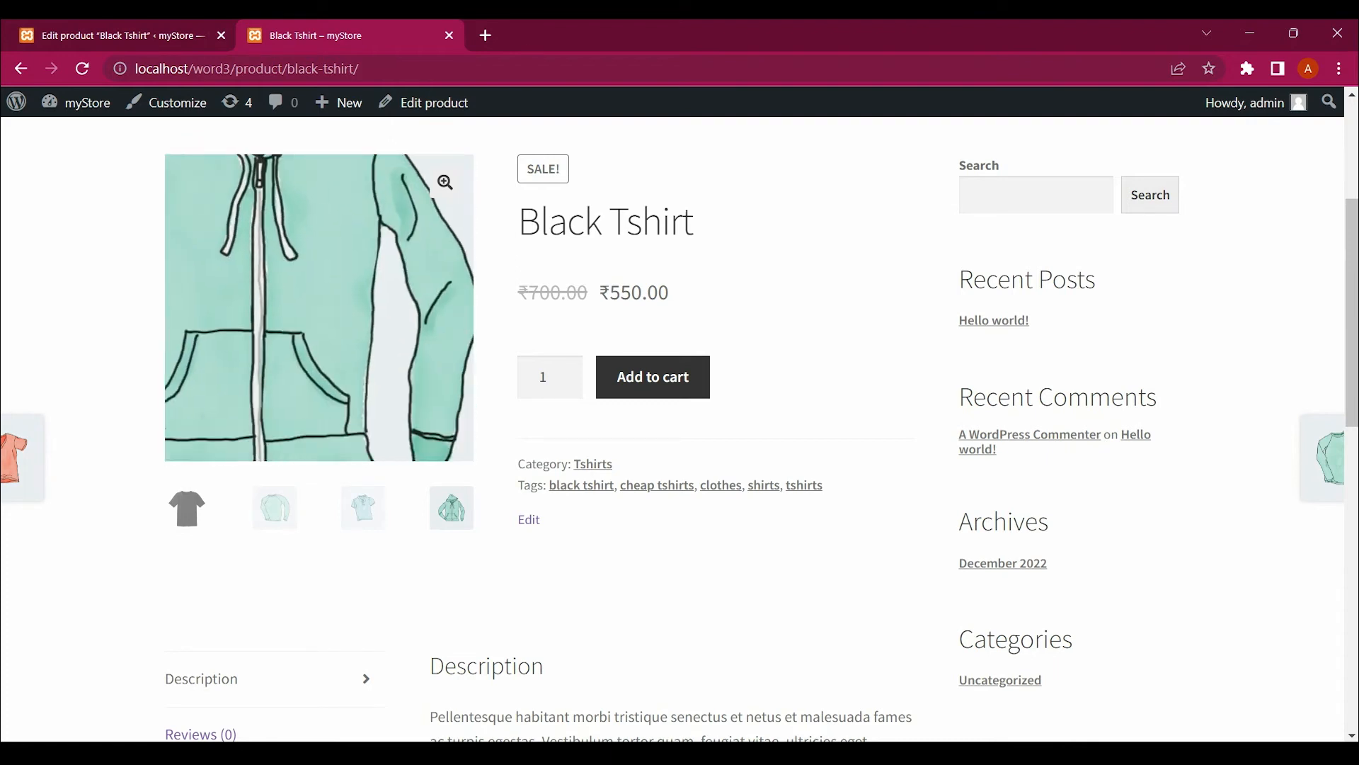
left_click(187, 509)
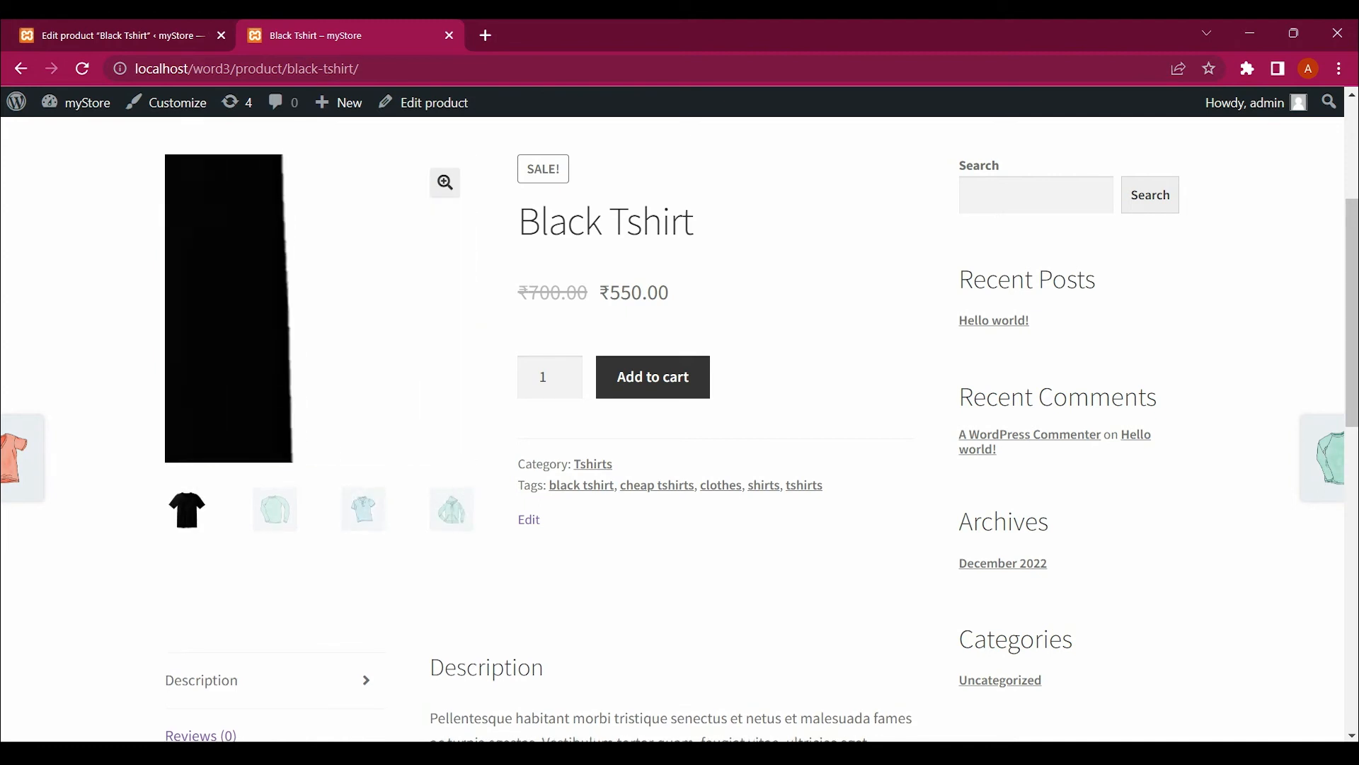
Enlarge the main product image, browse through the full-size gallery images up to the zip hoodie, and close the viewer
left_click(445, 182)
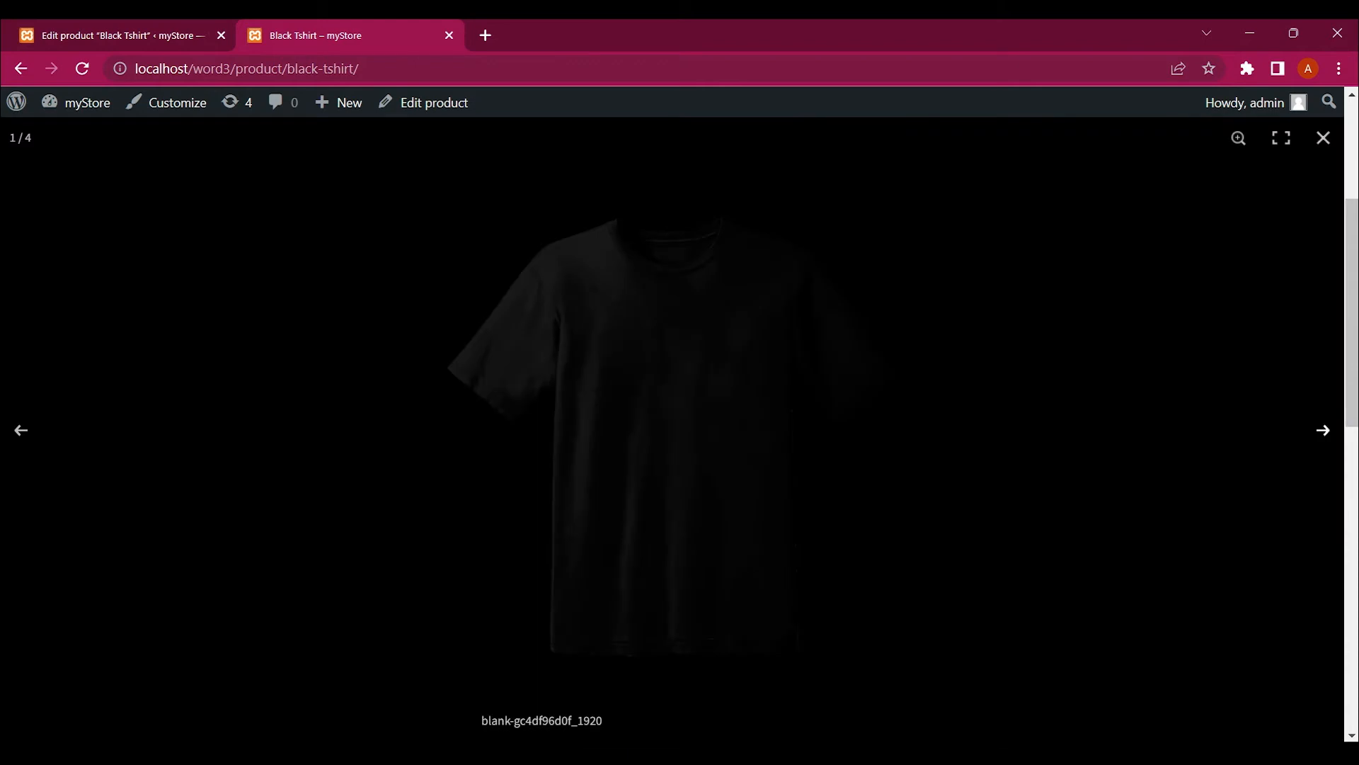
left_click(1323, 430)
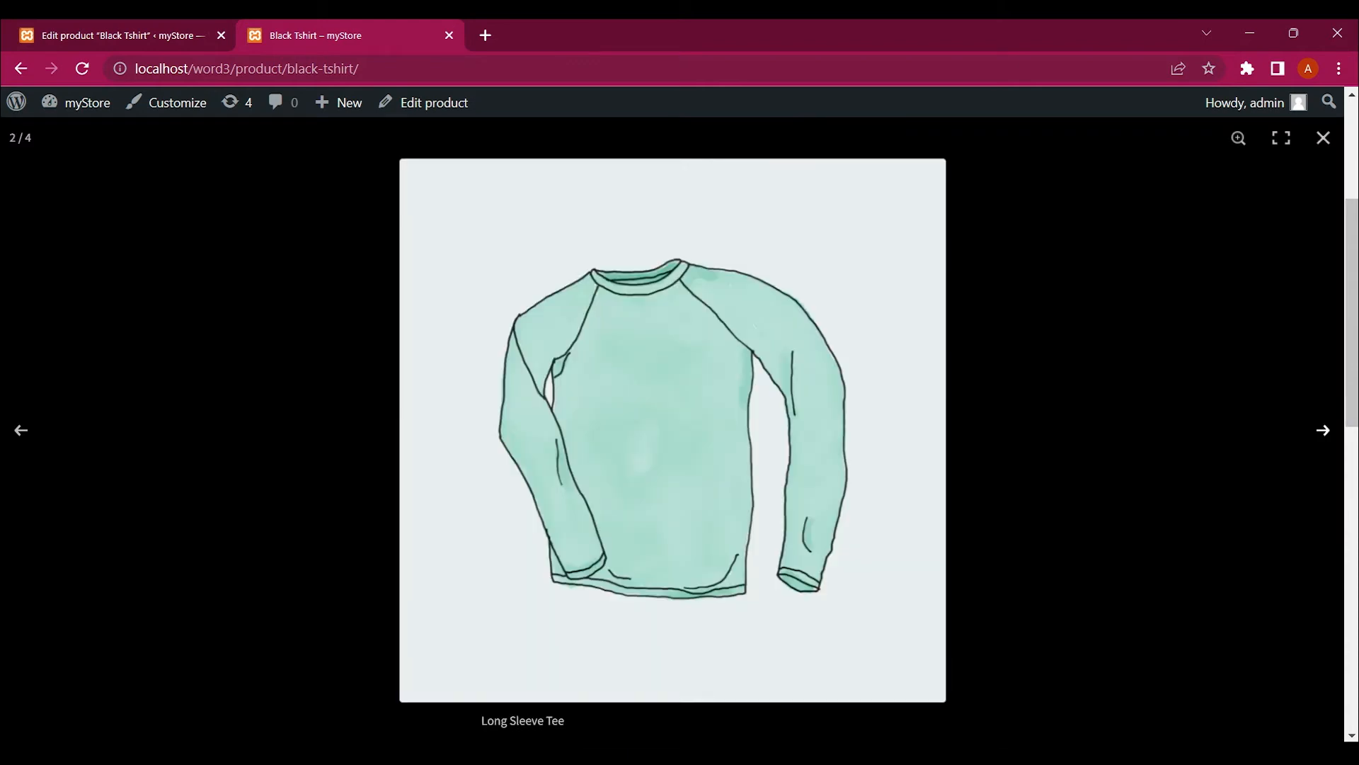
left_click(1322, 429)
left_click(1323, 430)
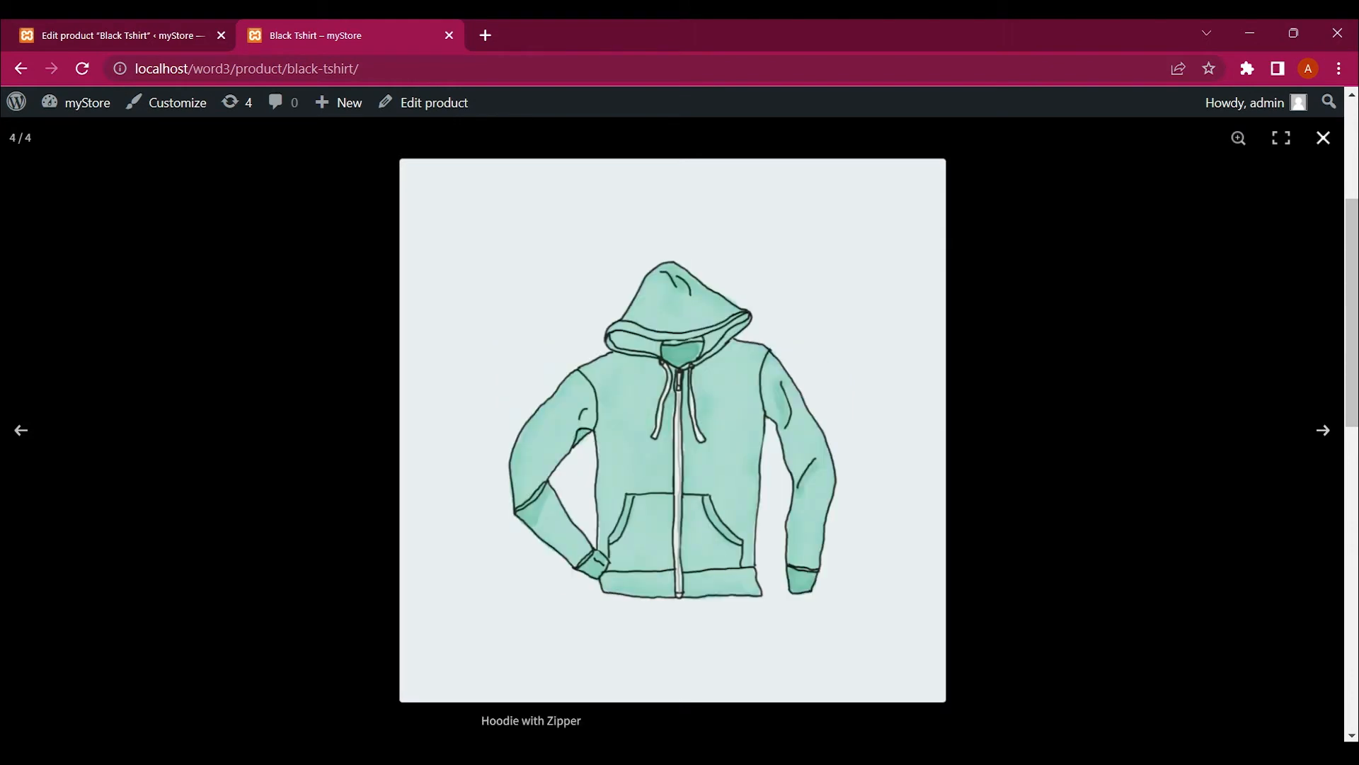
left_click(1323, 138)
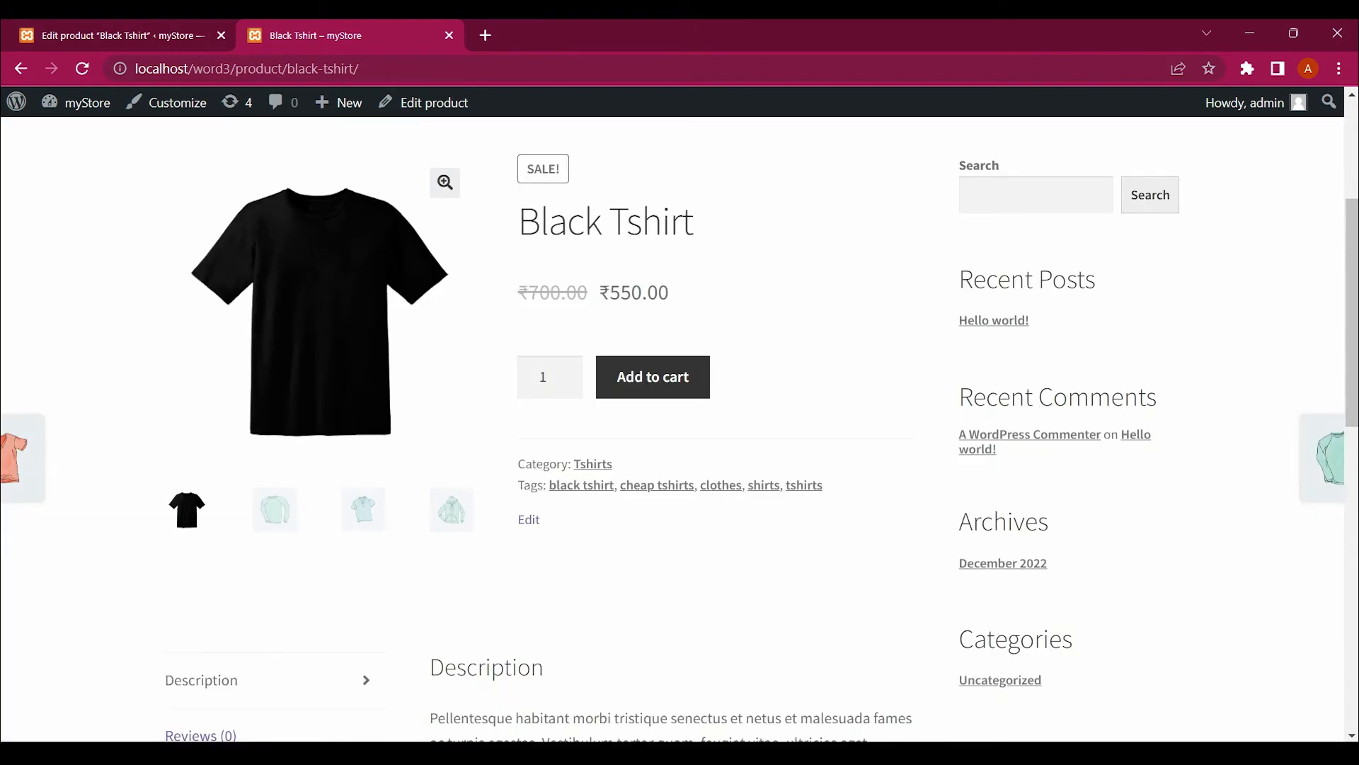
Examine the Black Tshirt page's description, related products and header, and return to the product details
scroll(679, 425, "down", 5)
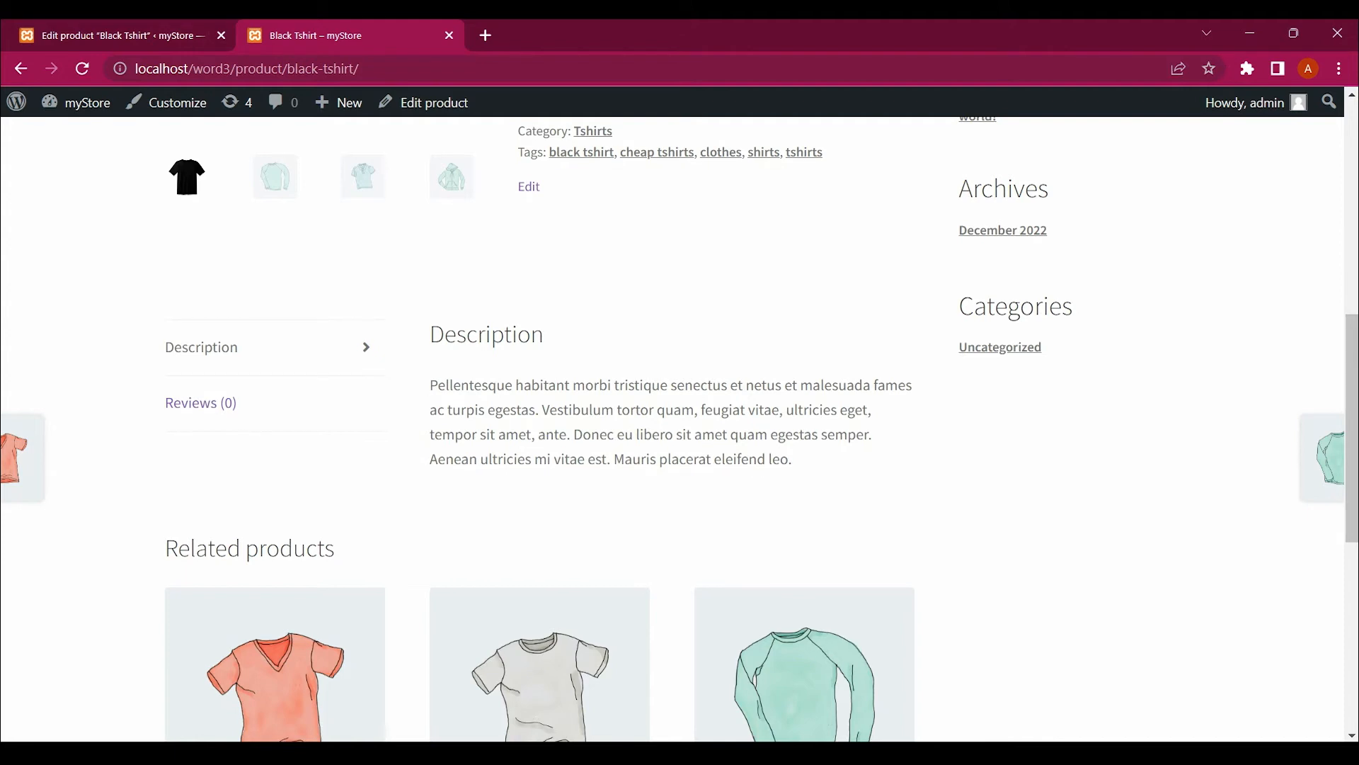
scroll(679, 425, "up", 6)
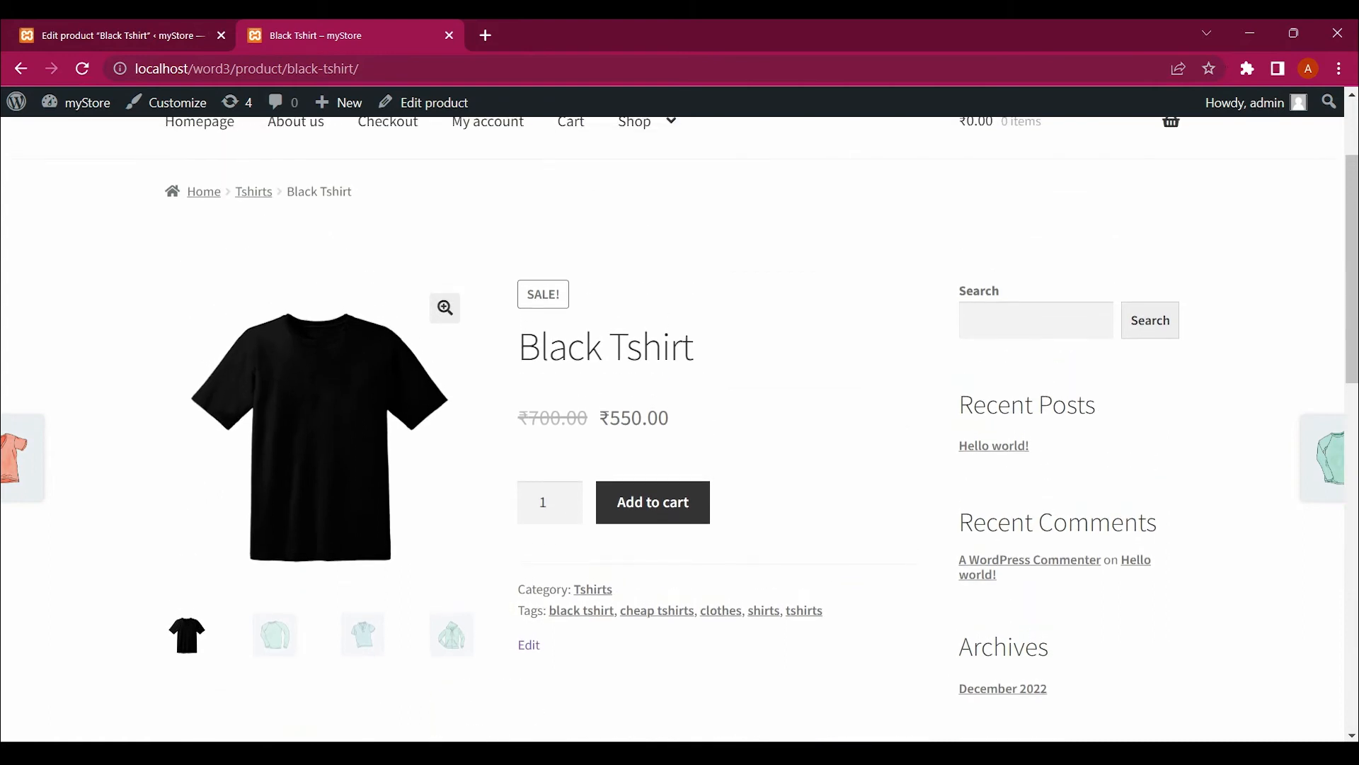
scroll(679, 425, "up", 2)
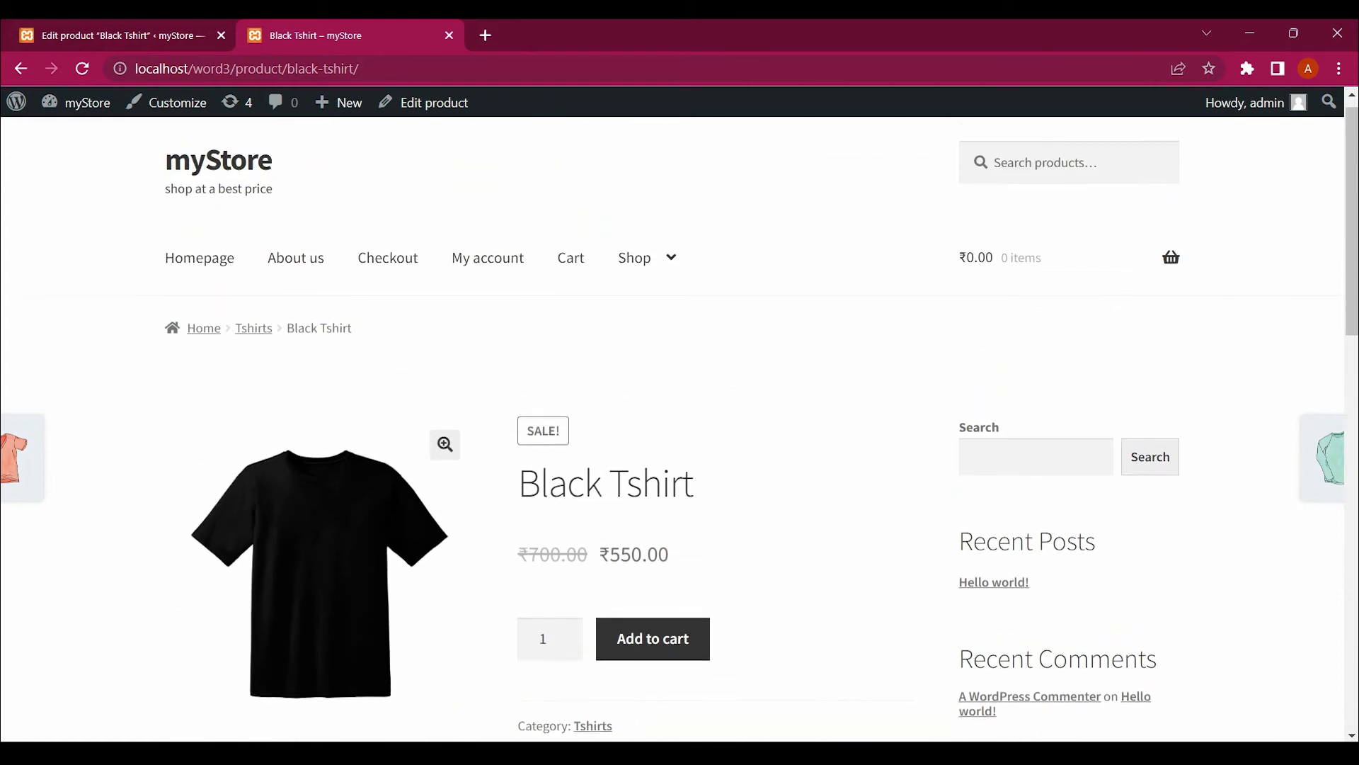
scroll(680, 425, "down", 5)
scroll(680, 425, "down", 9)
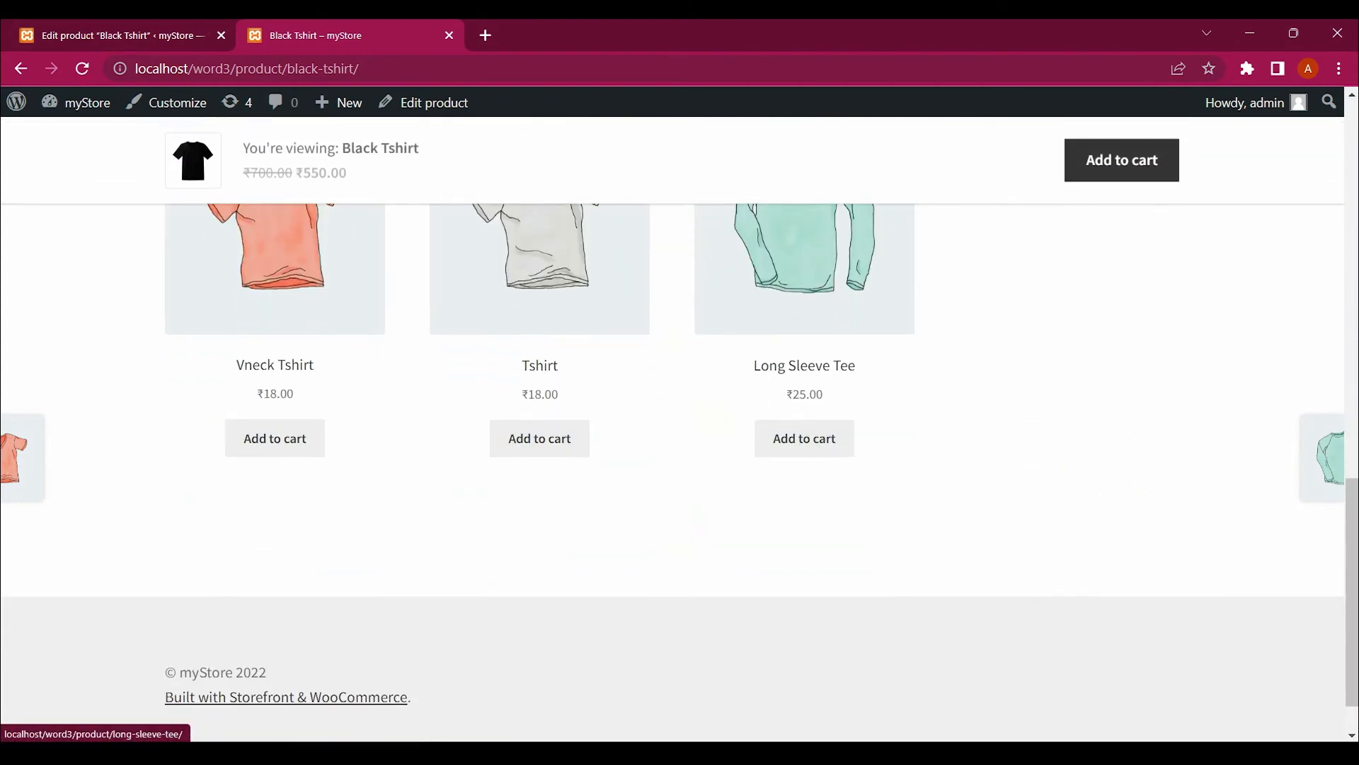
scroll(679, 425, "up", 2)
scroll(680, 424, "up", 8)
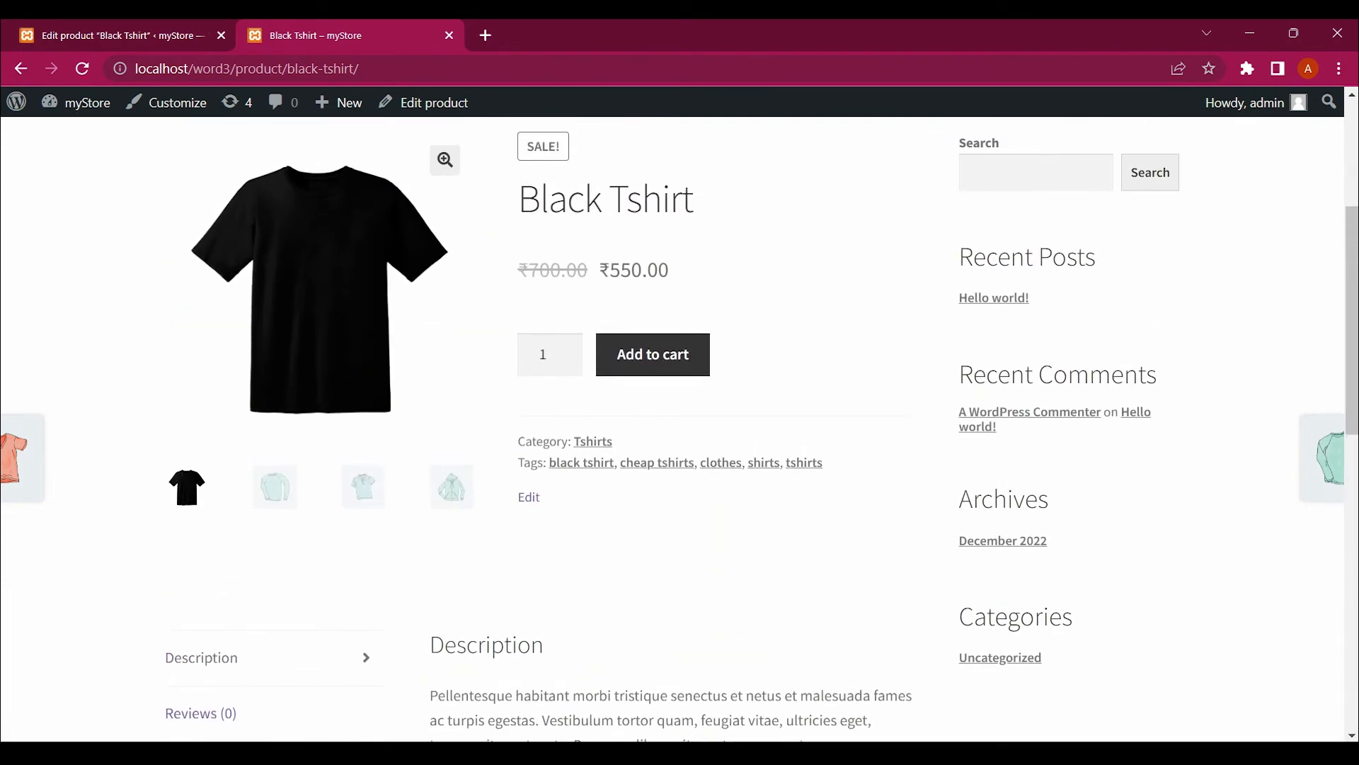
scroll(679, 425, "up", 1)
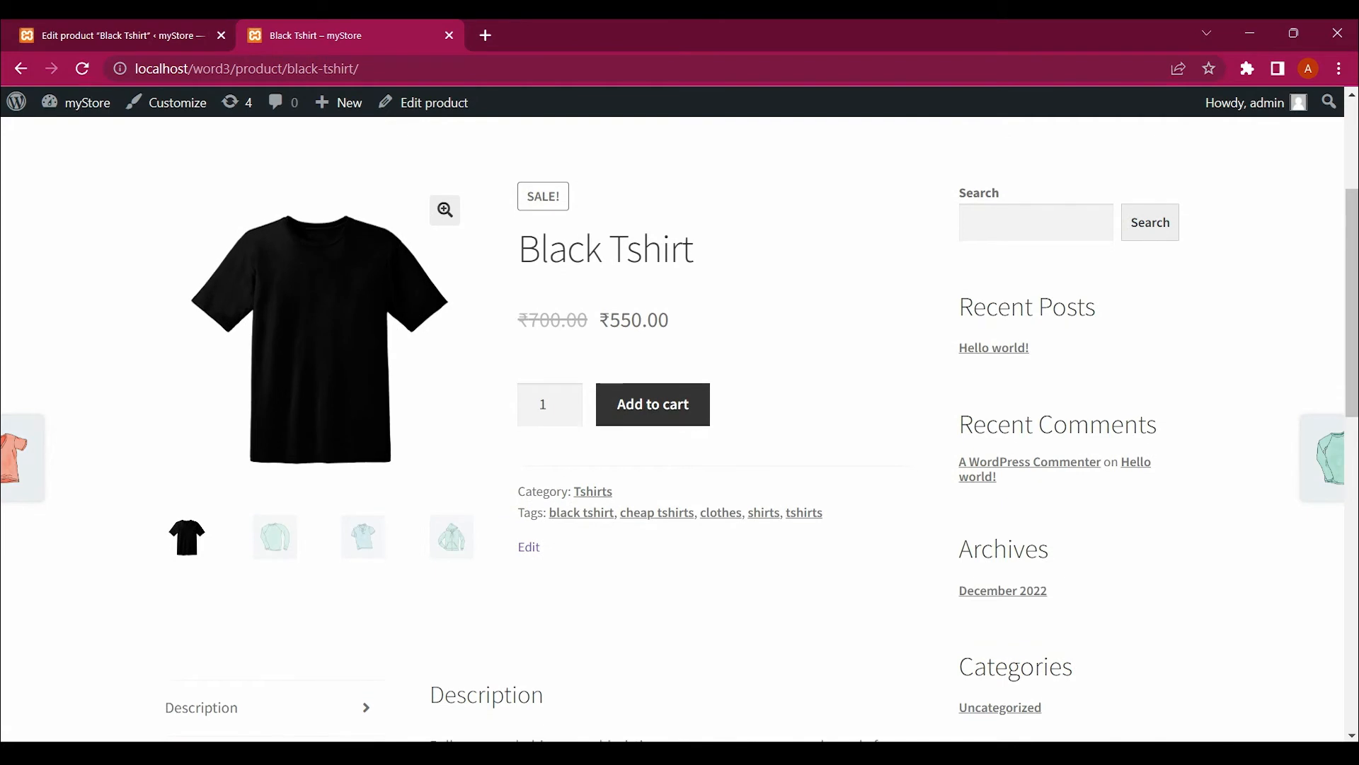
Add one Black Tshirt to the cart from its product page
scroll(680, 425, "down", 1)
left_click(653, 343)
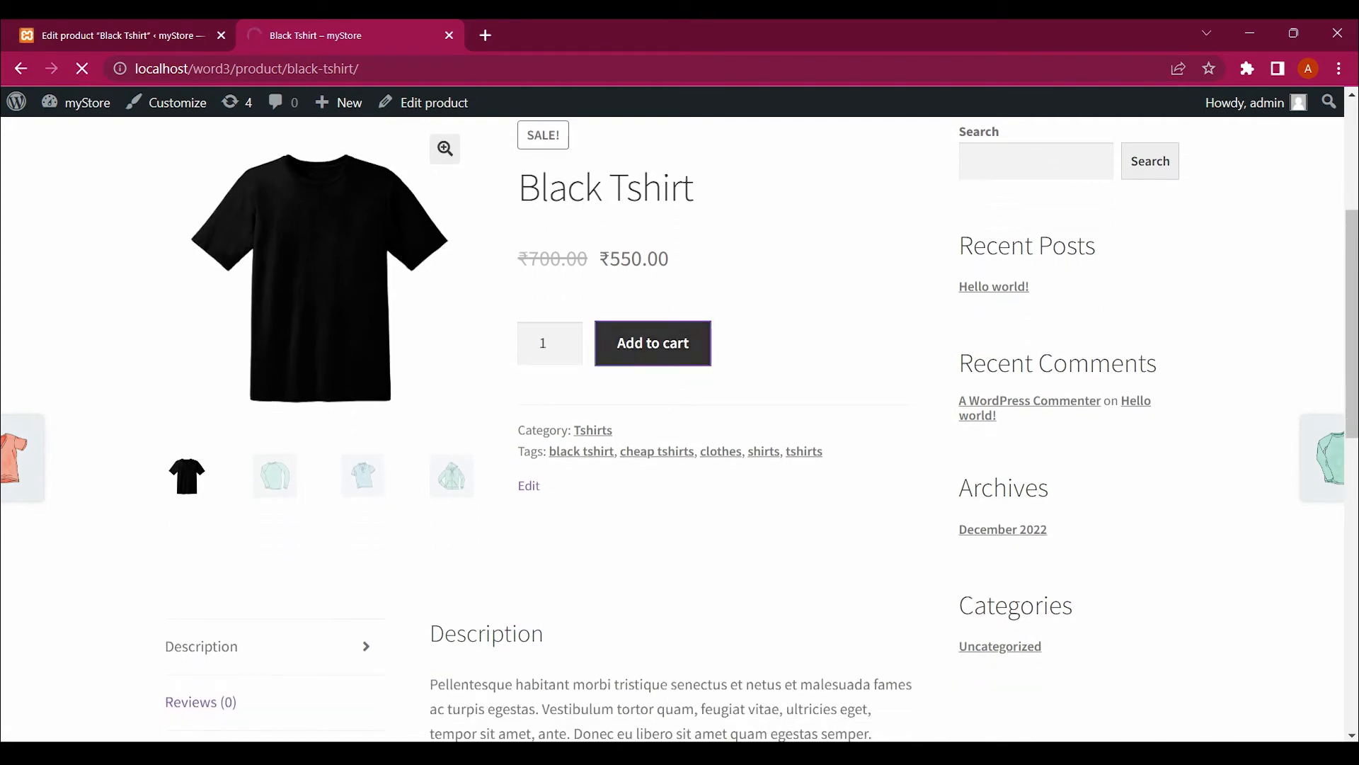
scroll(763, 429, "down", 1)
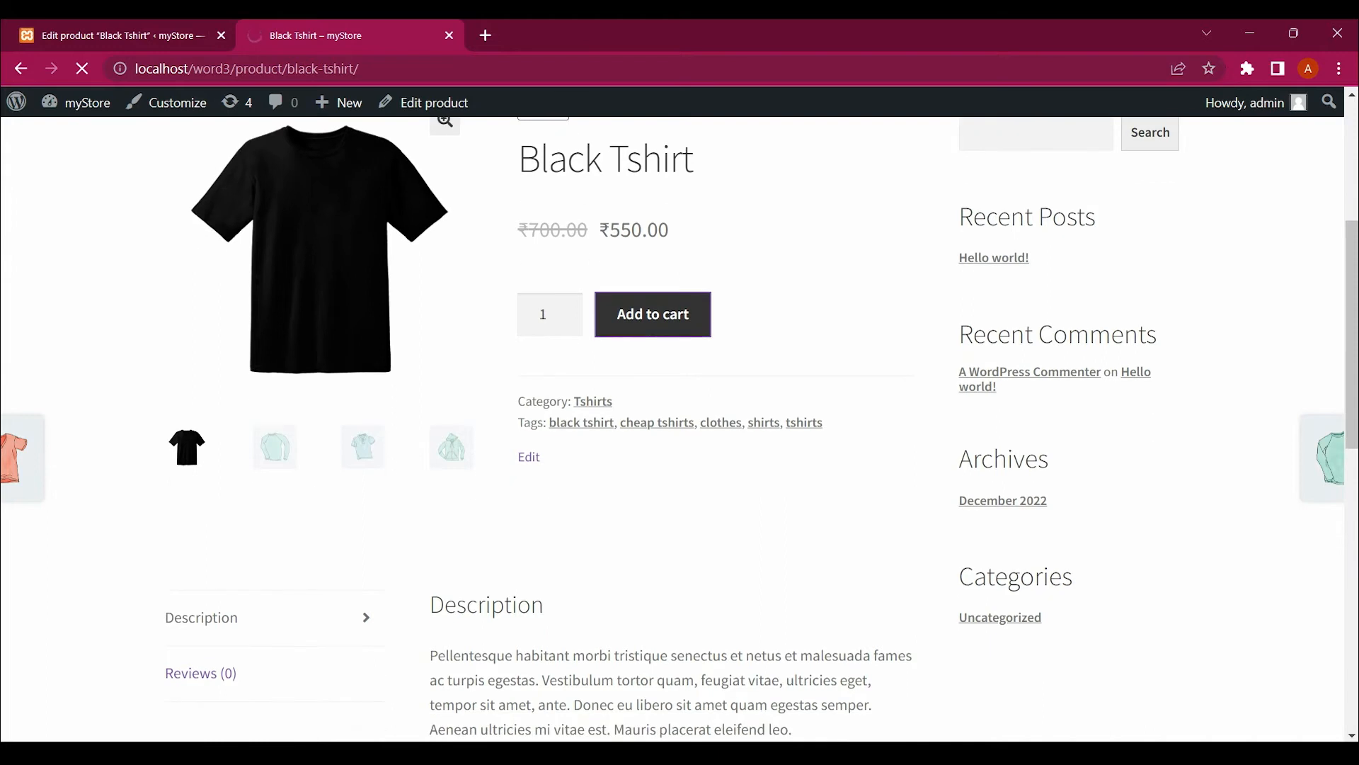
scroll(761, 430, "up", 3)
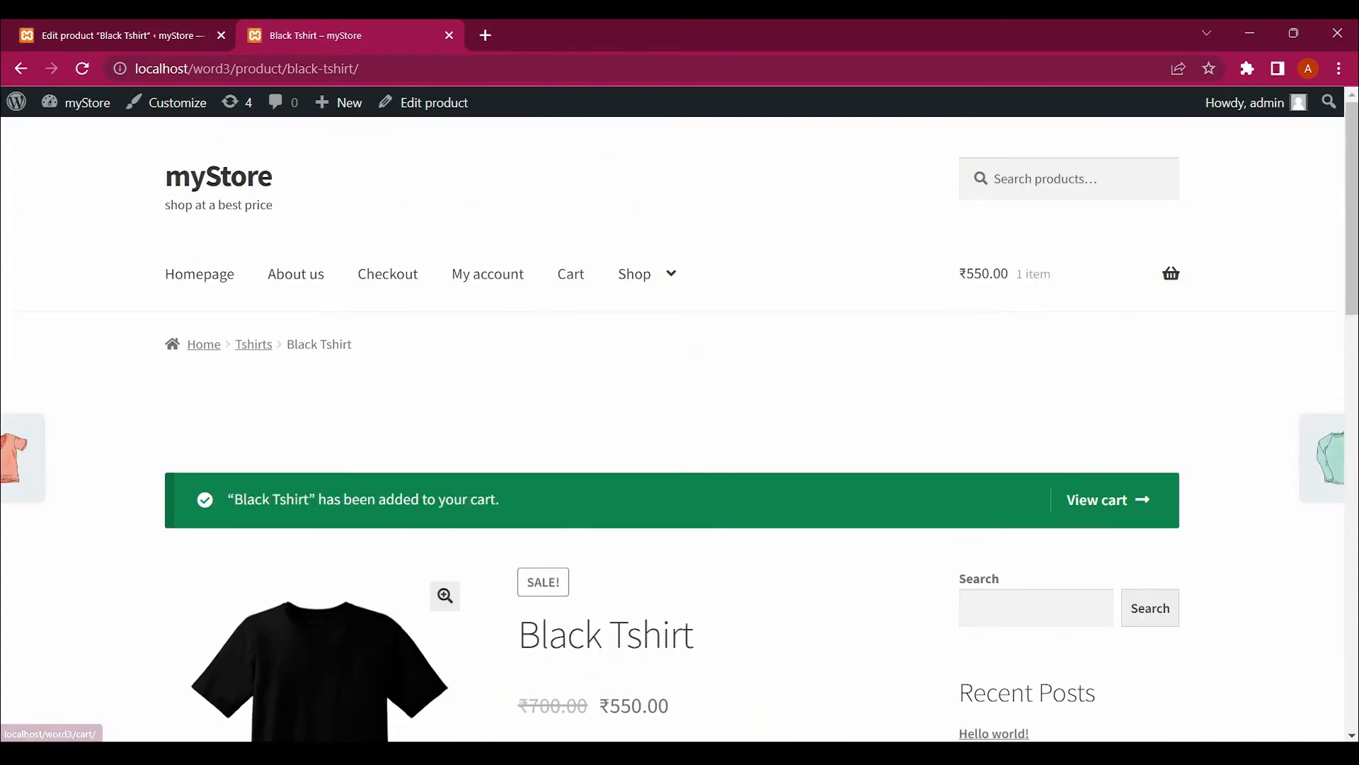
Review the Black Tshirt's price, category, tags and gallery on its product page, and open the store's homepage
scroll(762, 430, "down", 2)
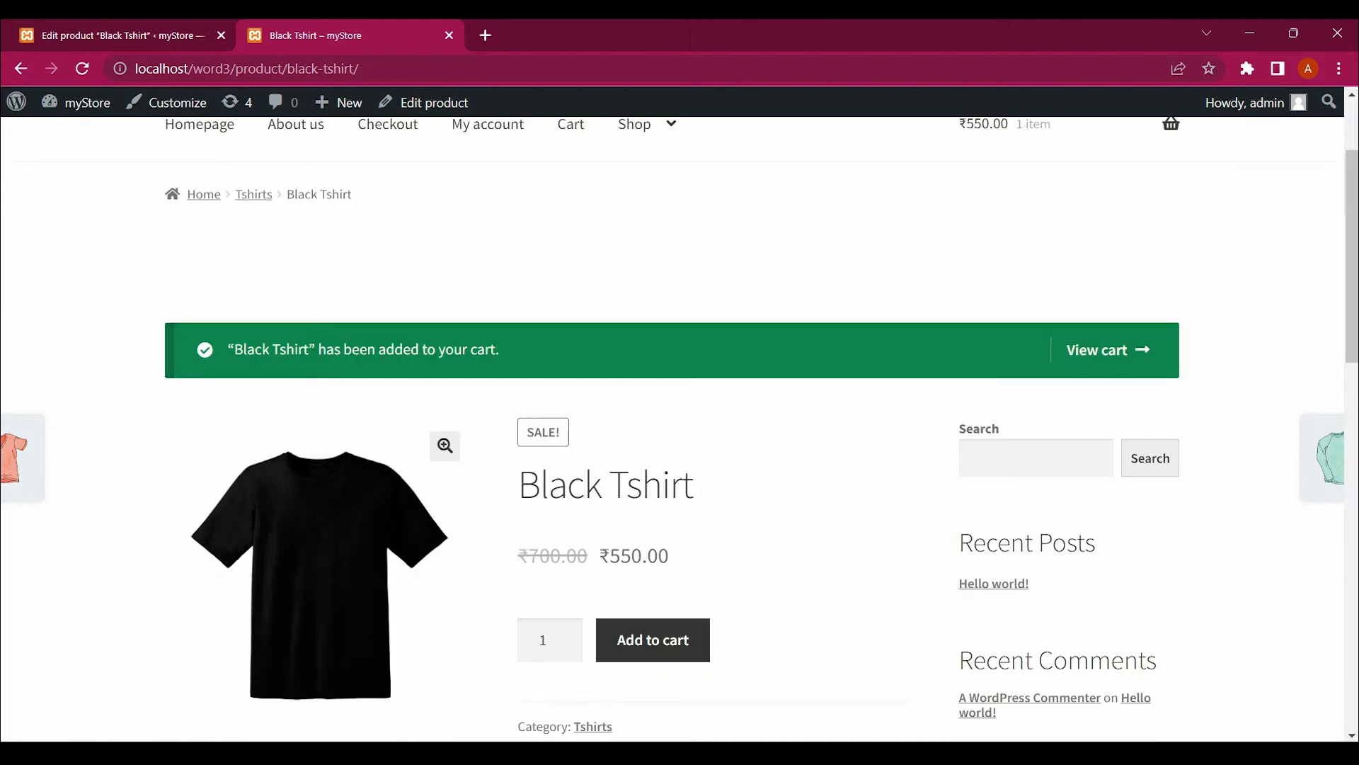
scroll(761, 429, "down", 2)
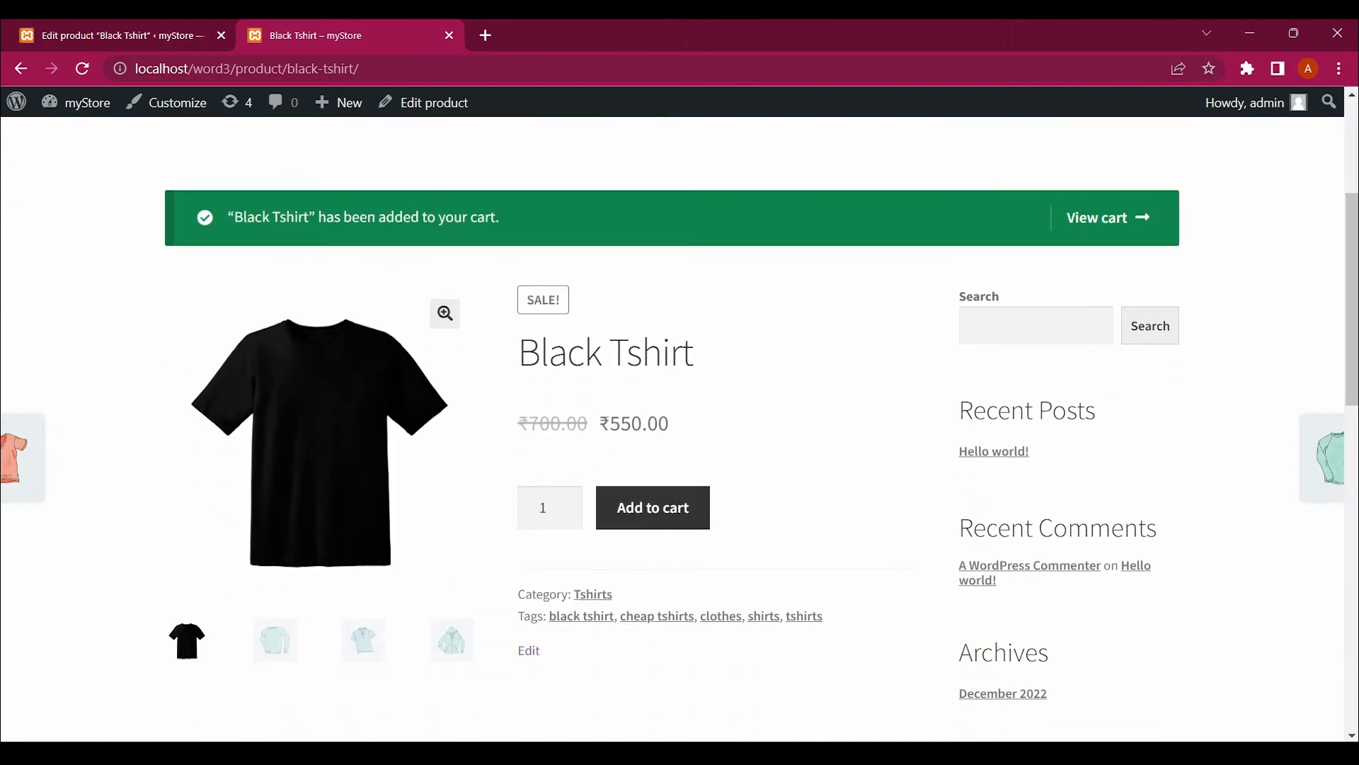
scroll(761, 429, "down", 2)
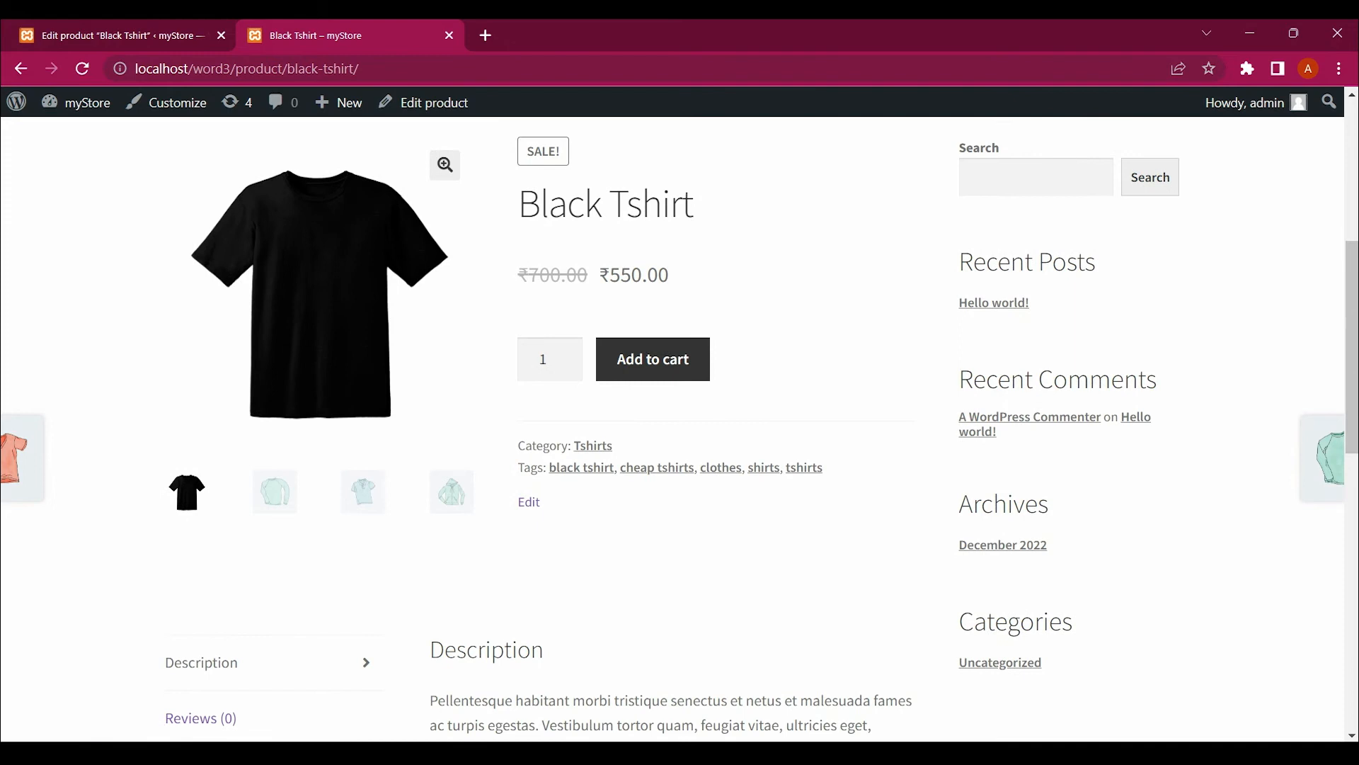
scroll(761, 429, "down", 2)
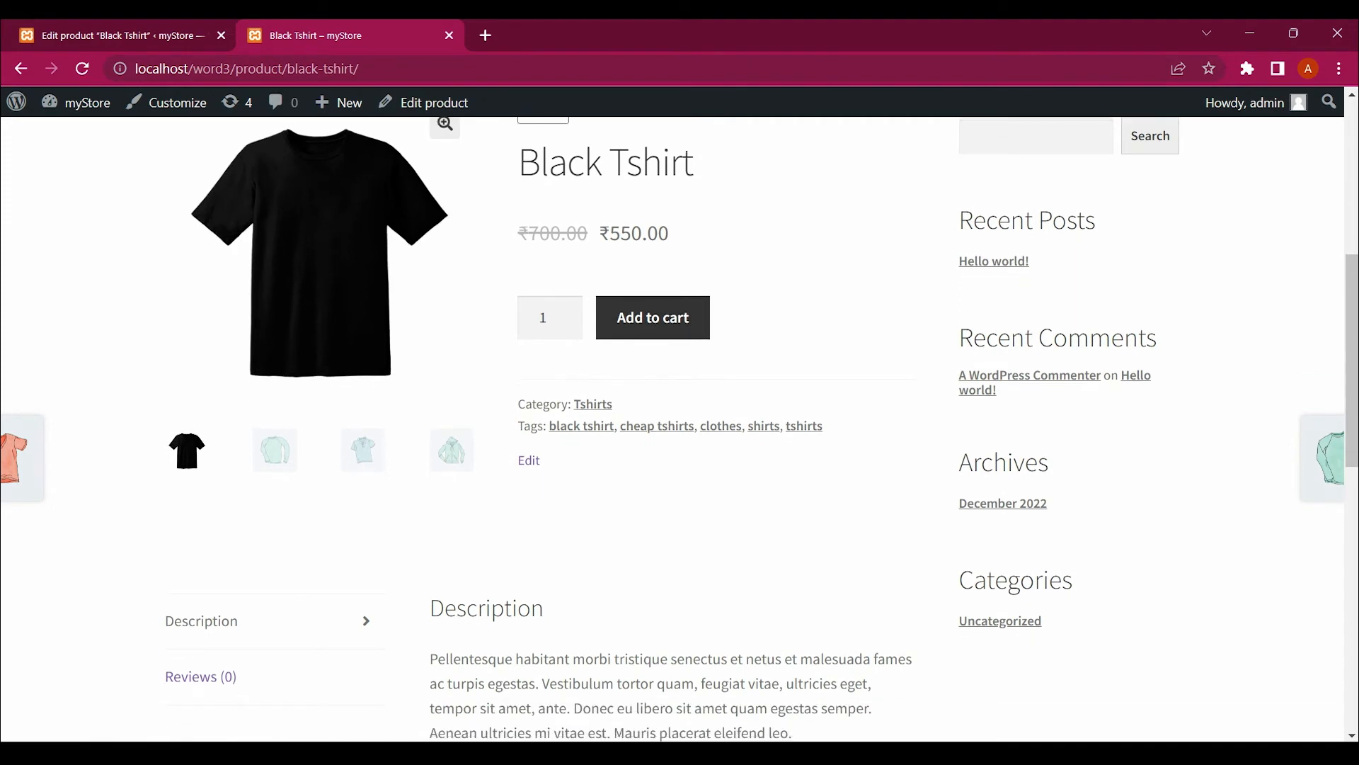
scroll(673, 429, "down", 2)
scroll(672, 429, "up", 6)
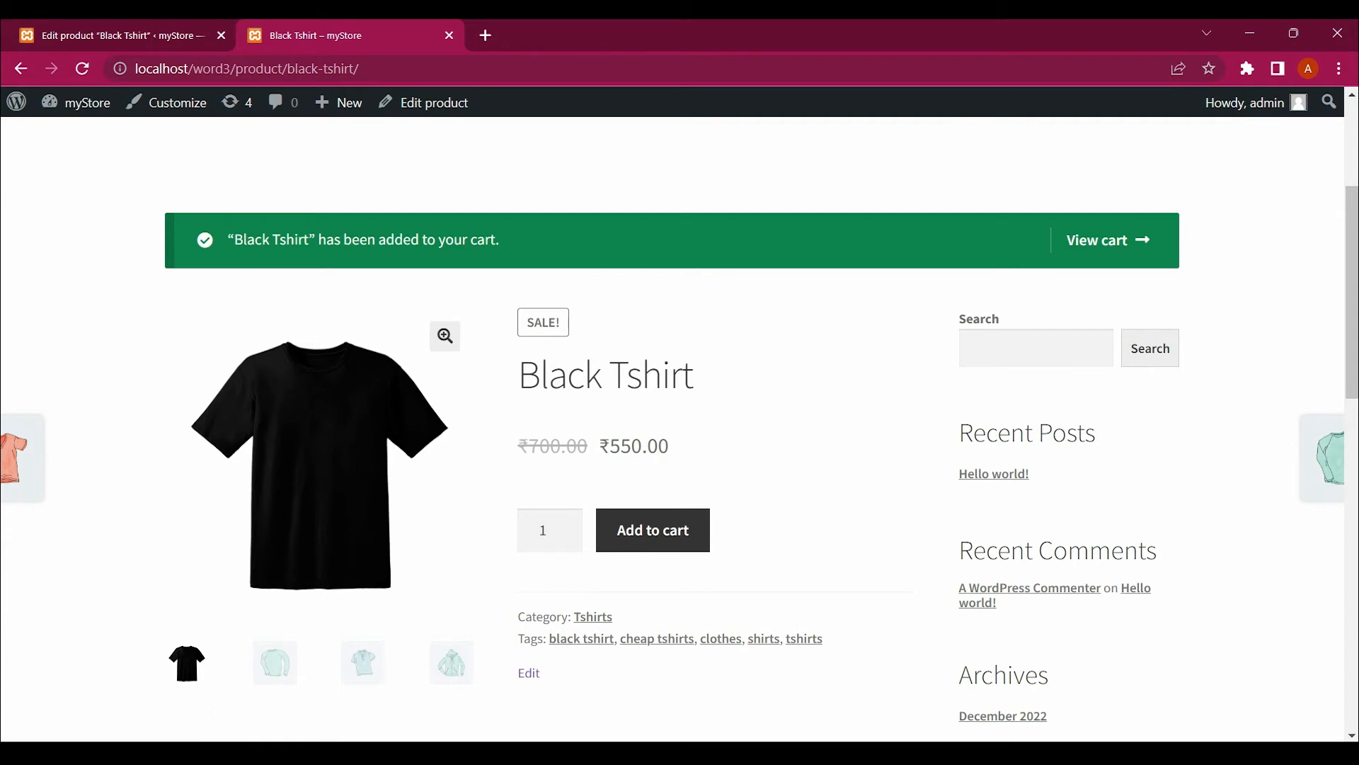
scroll(679, 425, "up", 4)
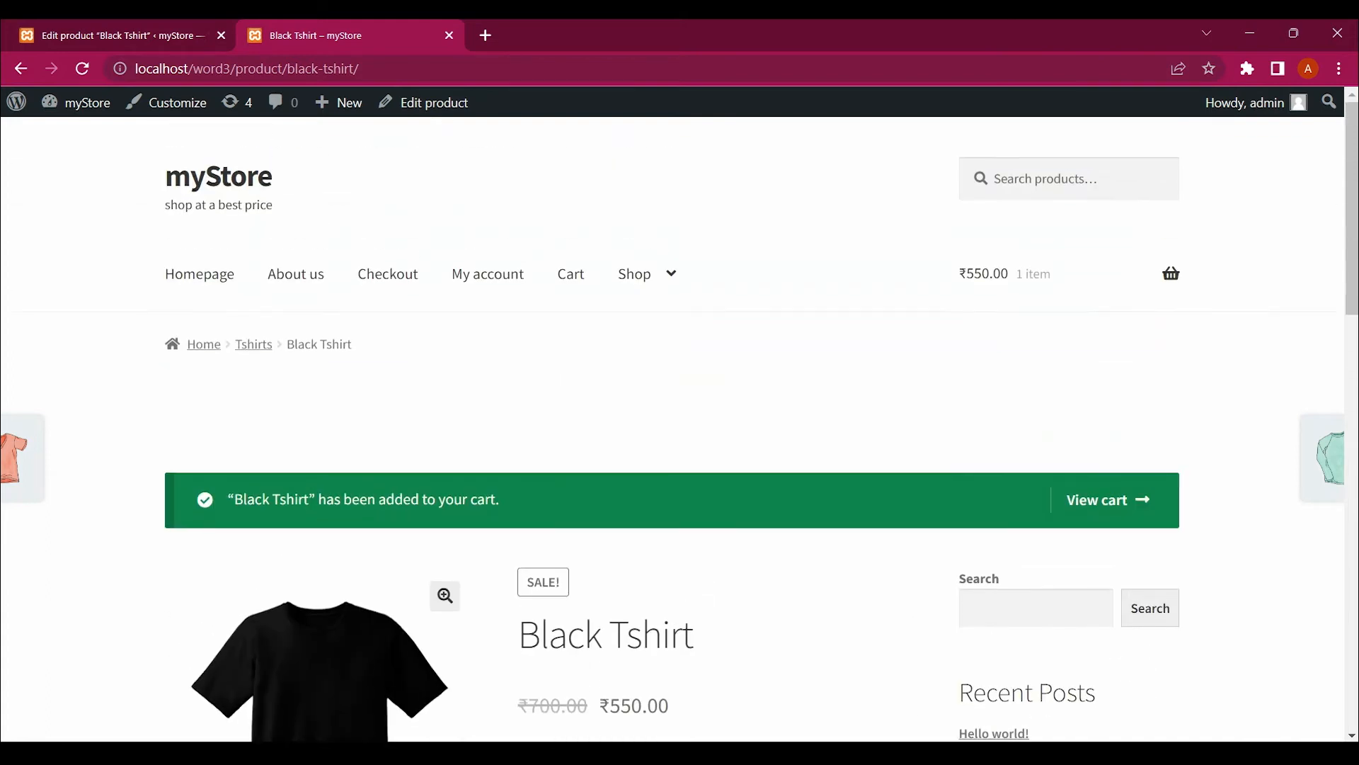
left_click(199, 274)
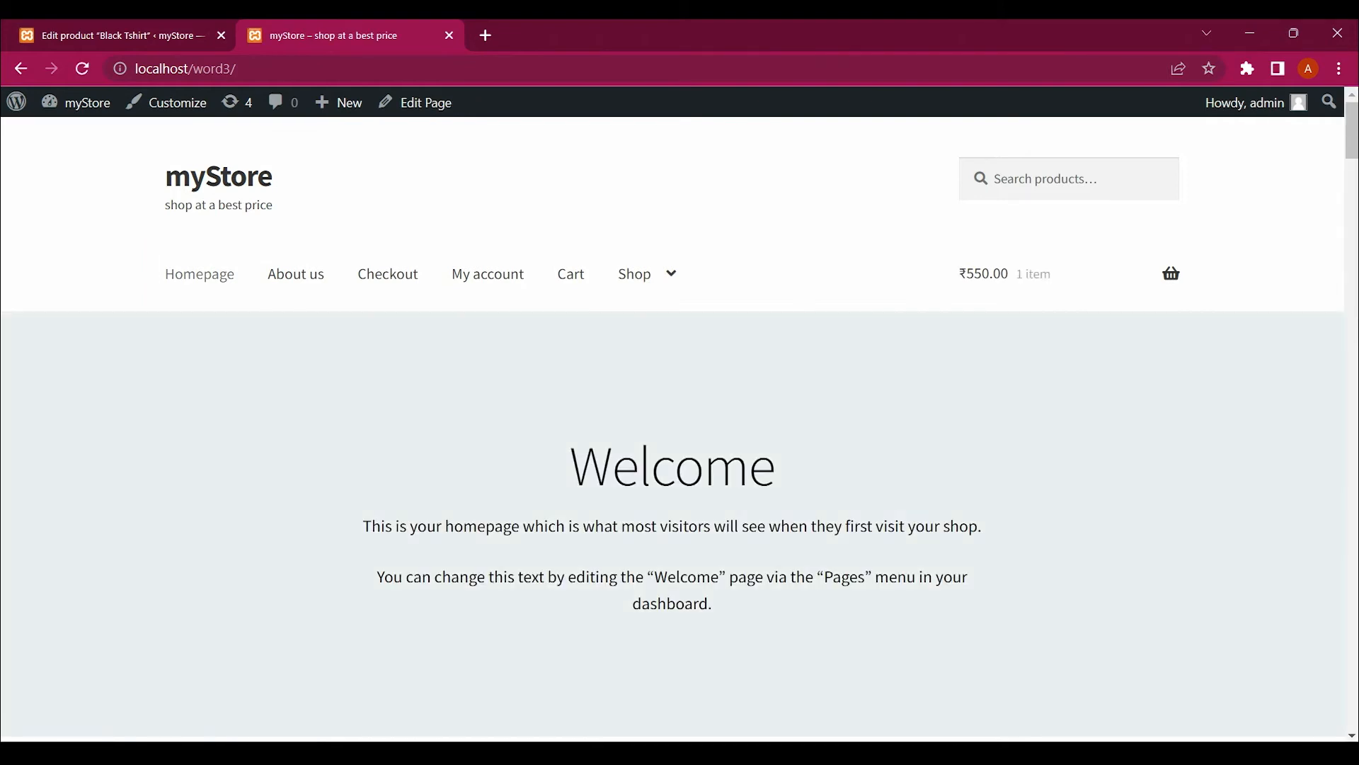
mouse_move(635, 274)
Switch back to the Black Tshirt's product editing page and look over its title, description and publish settings
left_click(113, 36)
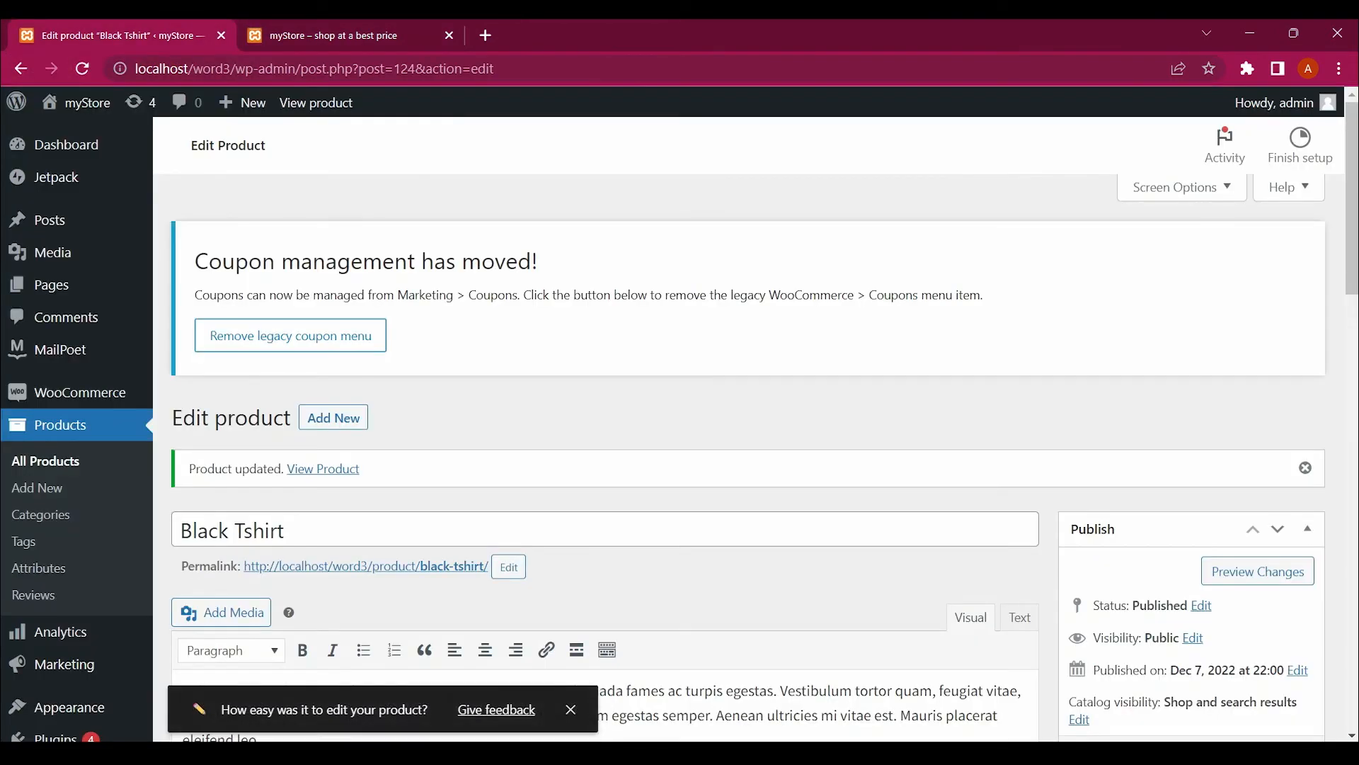
scroll(748, 453, "down", 1)
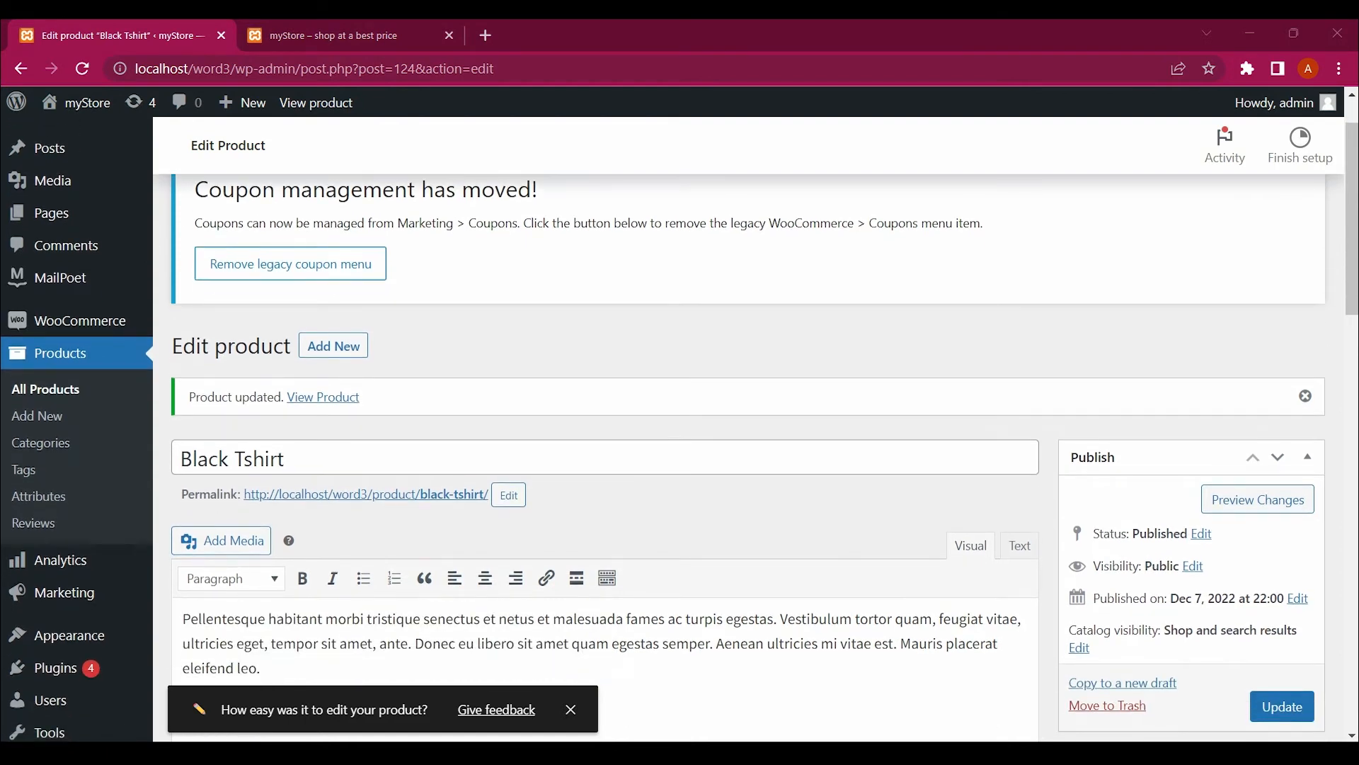
scroll(748, 453, "up", 1)
scroll(747, 454, "up", 1)
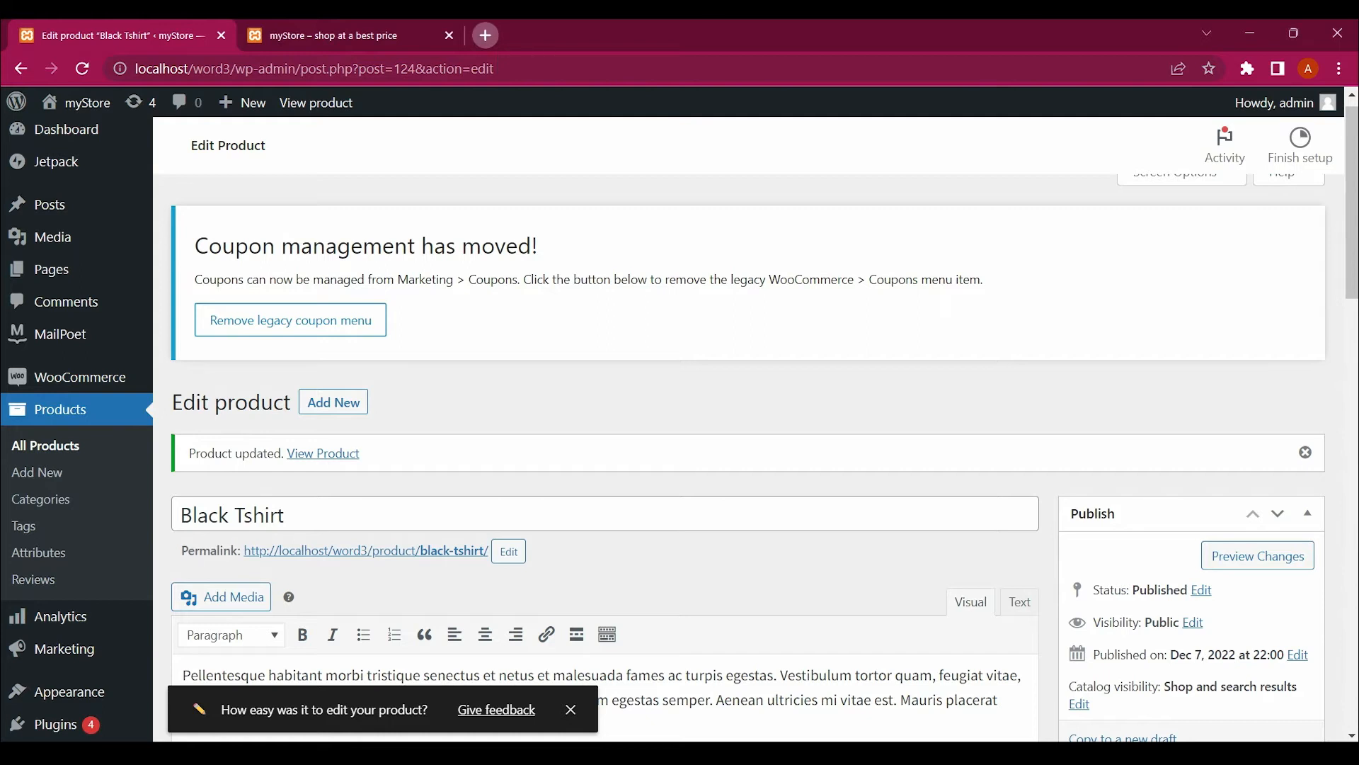
Search Google for Flipkart in a new browser tab, open the Flipkart site and dismiss its login prompt
left_click(486, 35)
type("fliklart")
key("Return")
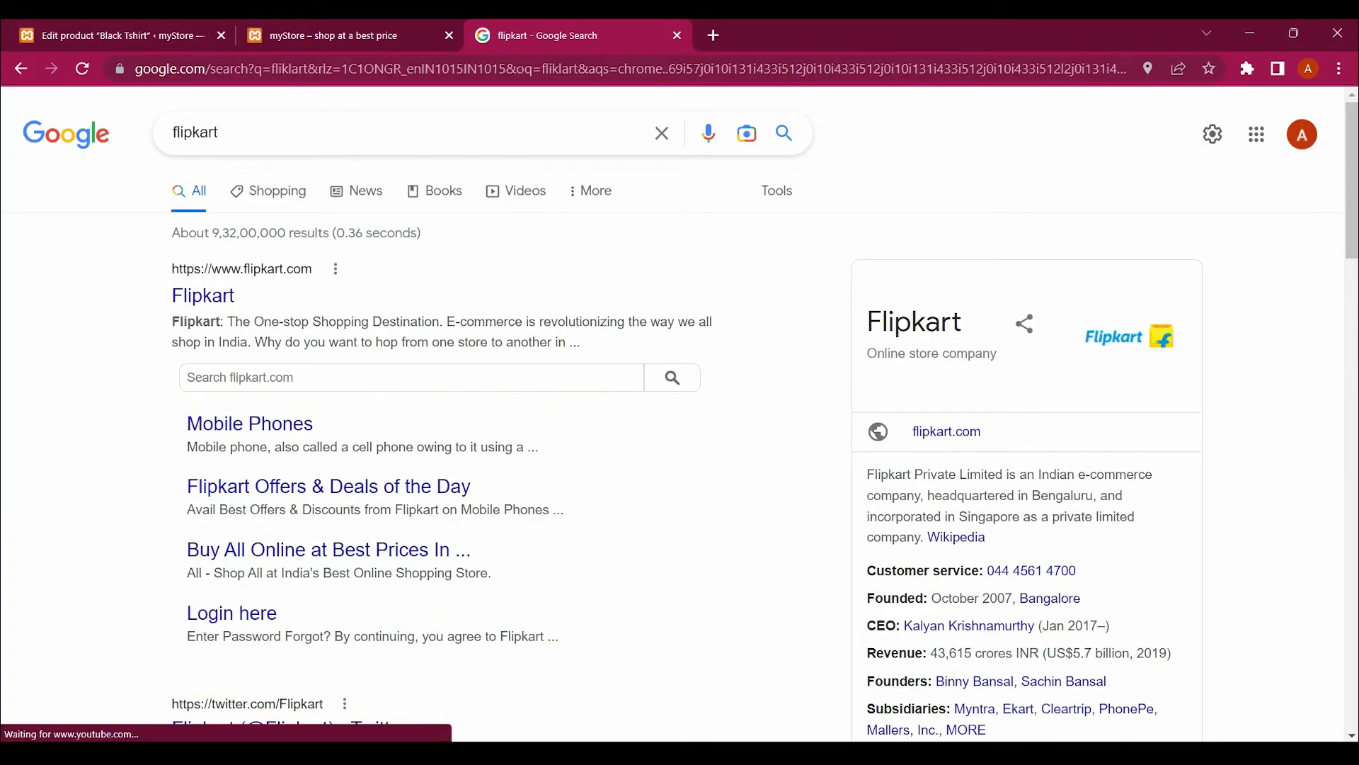
left_click(203, 296)
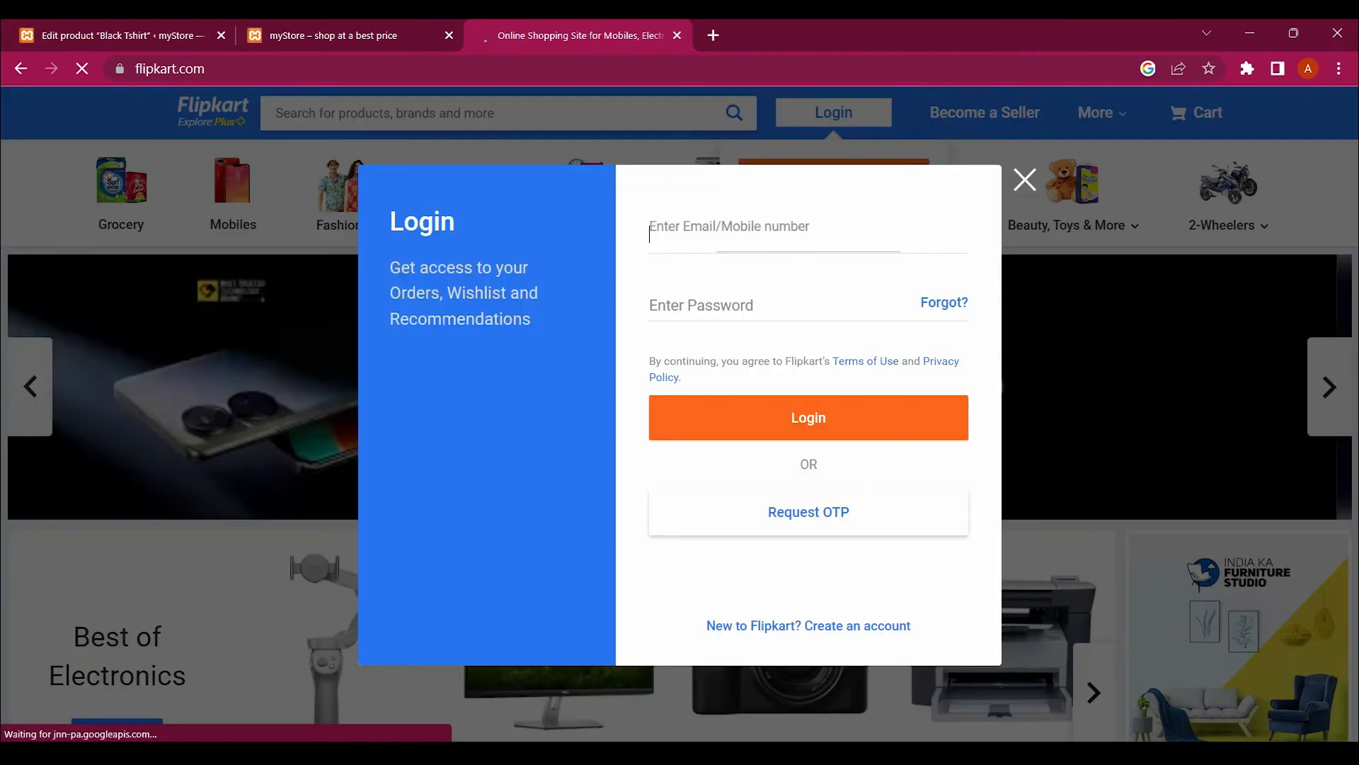
left_click(1025, 180)
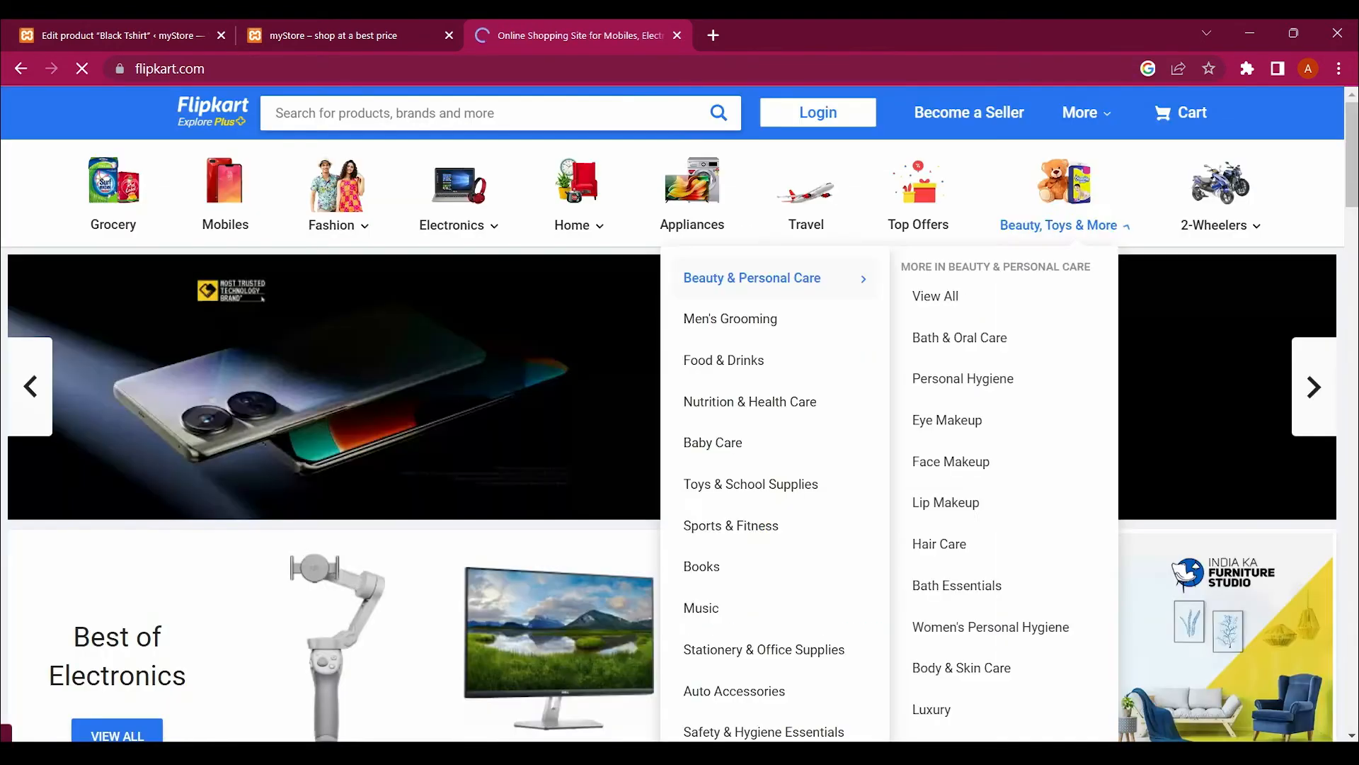
Examine how Flipkart organises its product categories and subcategories under Fashion, Home and Electronics
scroll(672, 386, "down", 2)
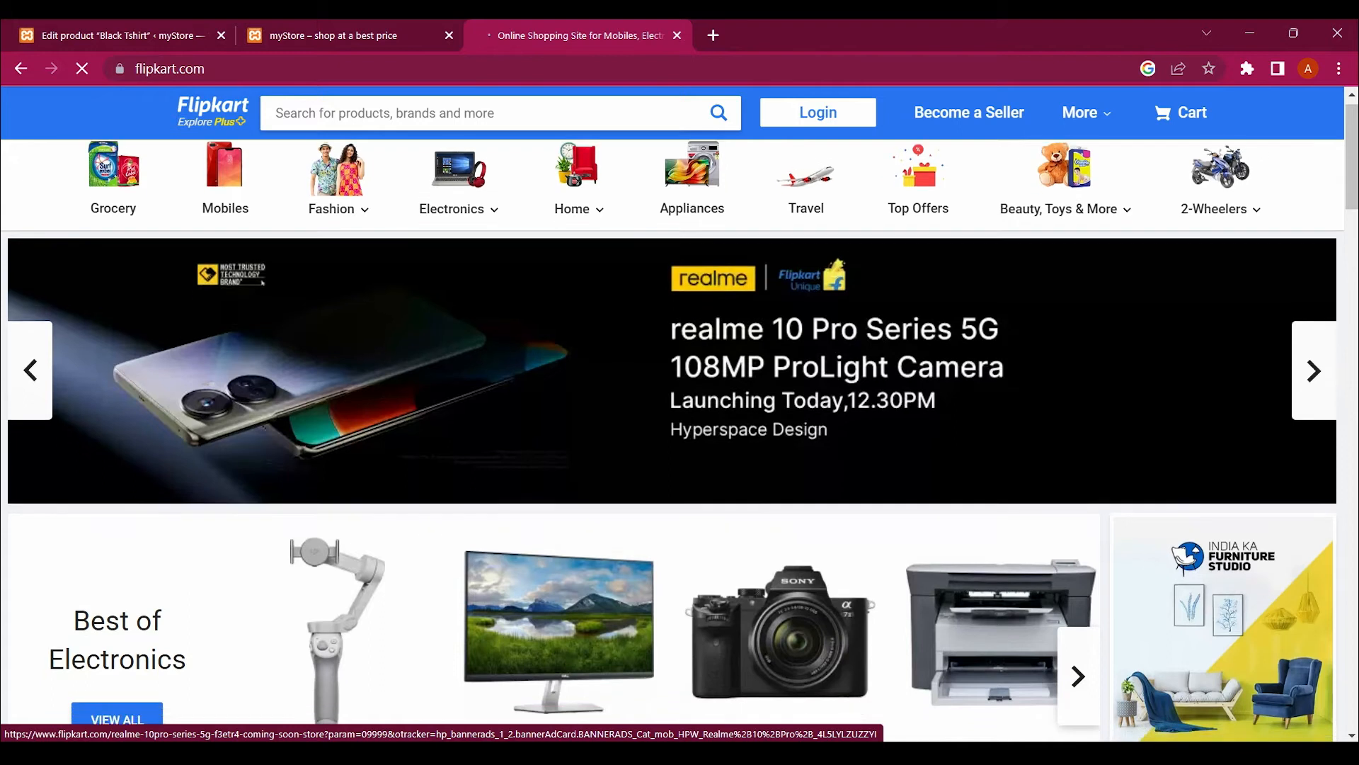
scroll(672, 387, "up", 2)
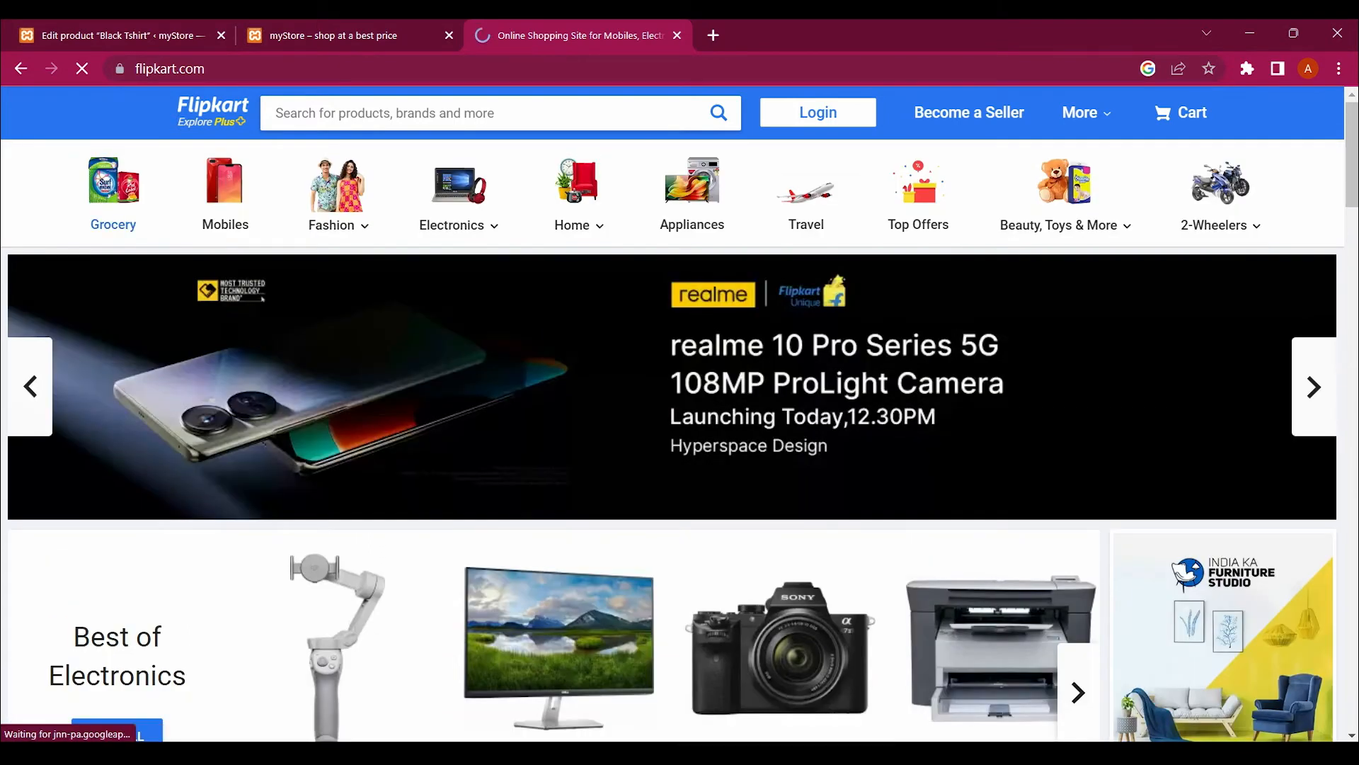
mouse_move(332, 224)
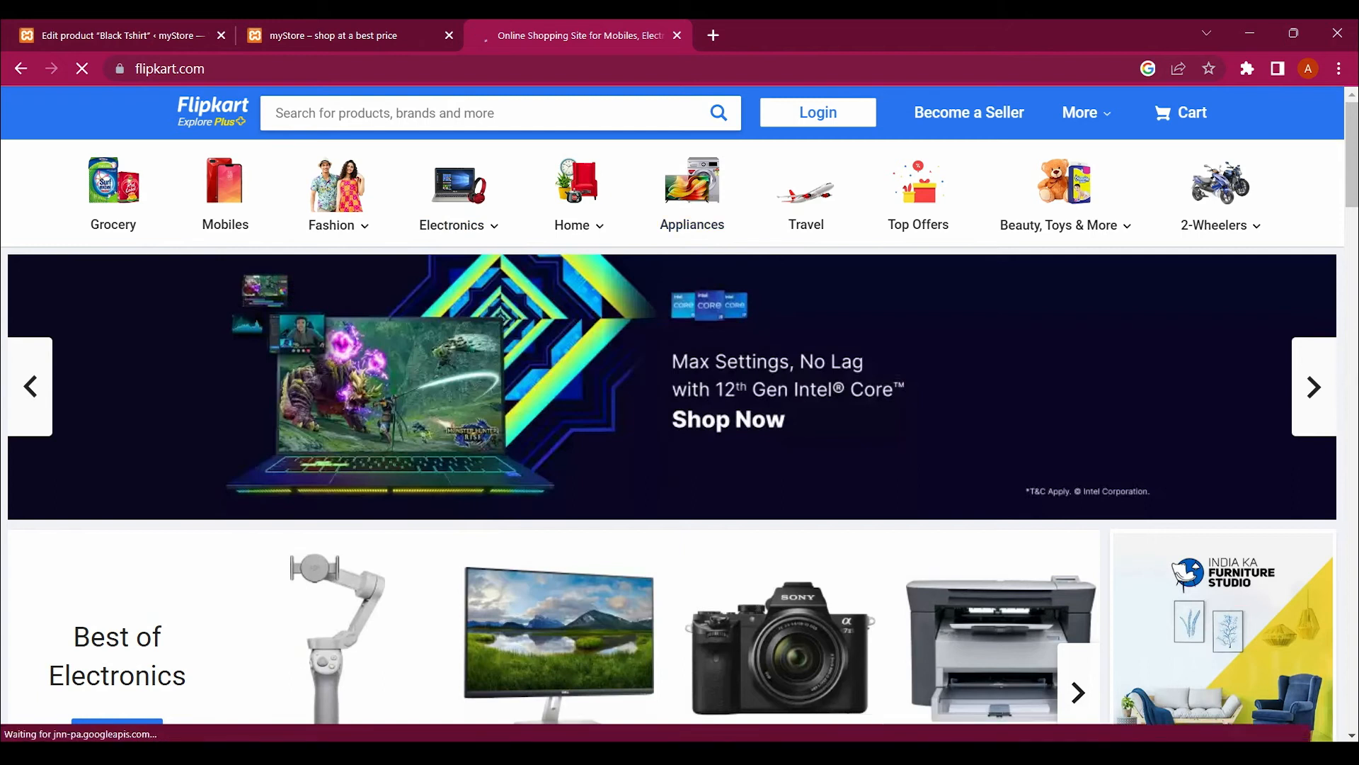
mouse_move(577, 225)
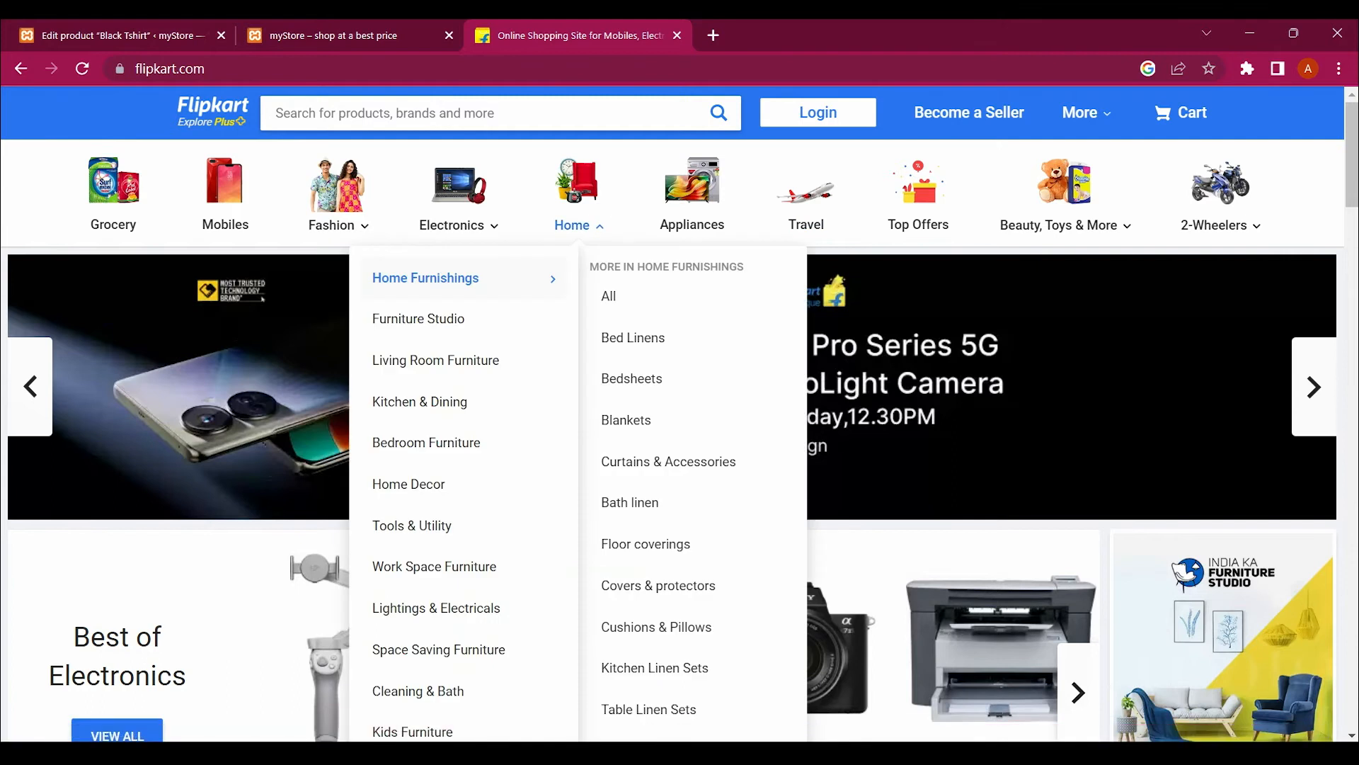
mouse_move(453, 224)
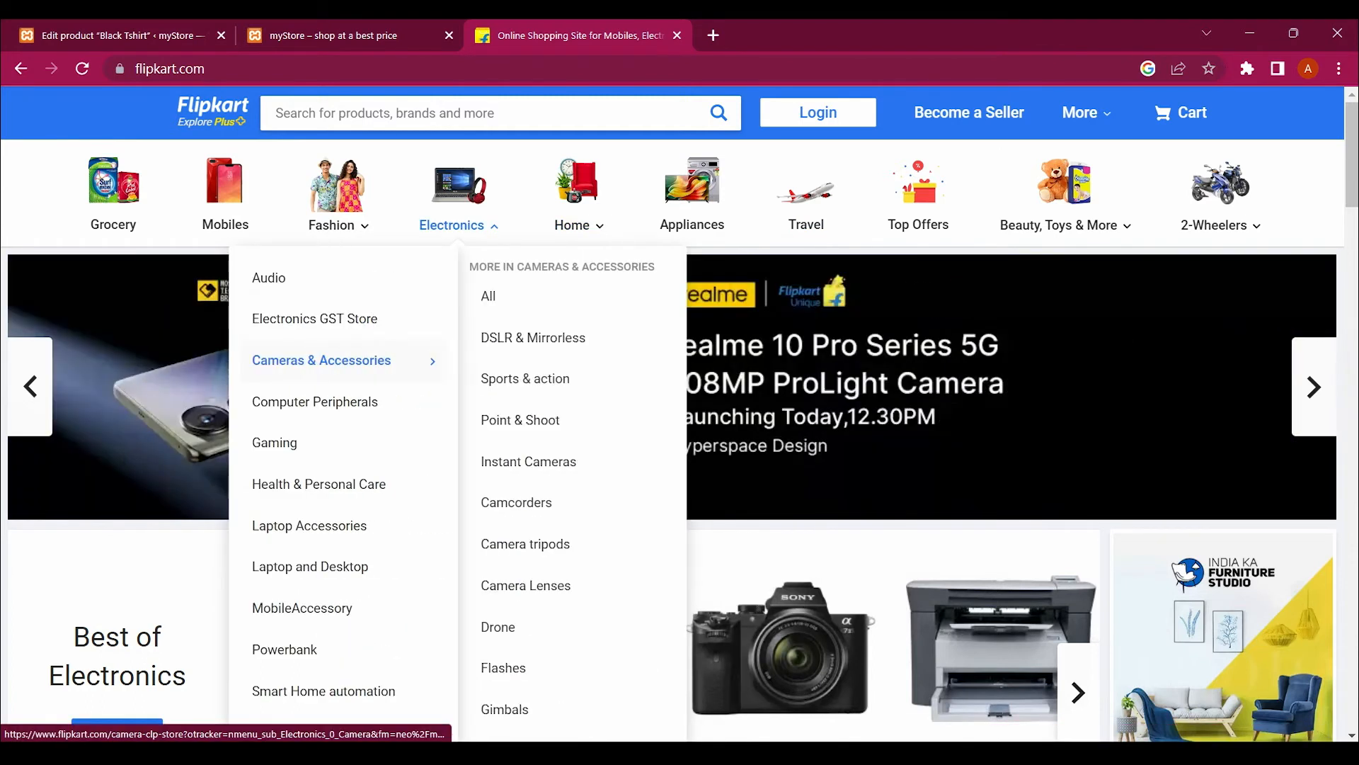
mouse_move(205, 319)
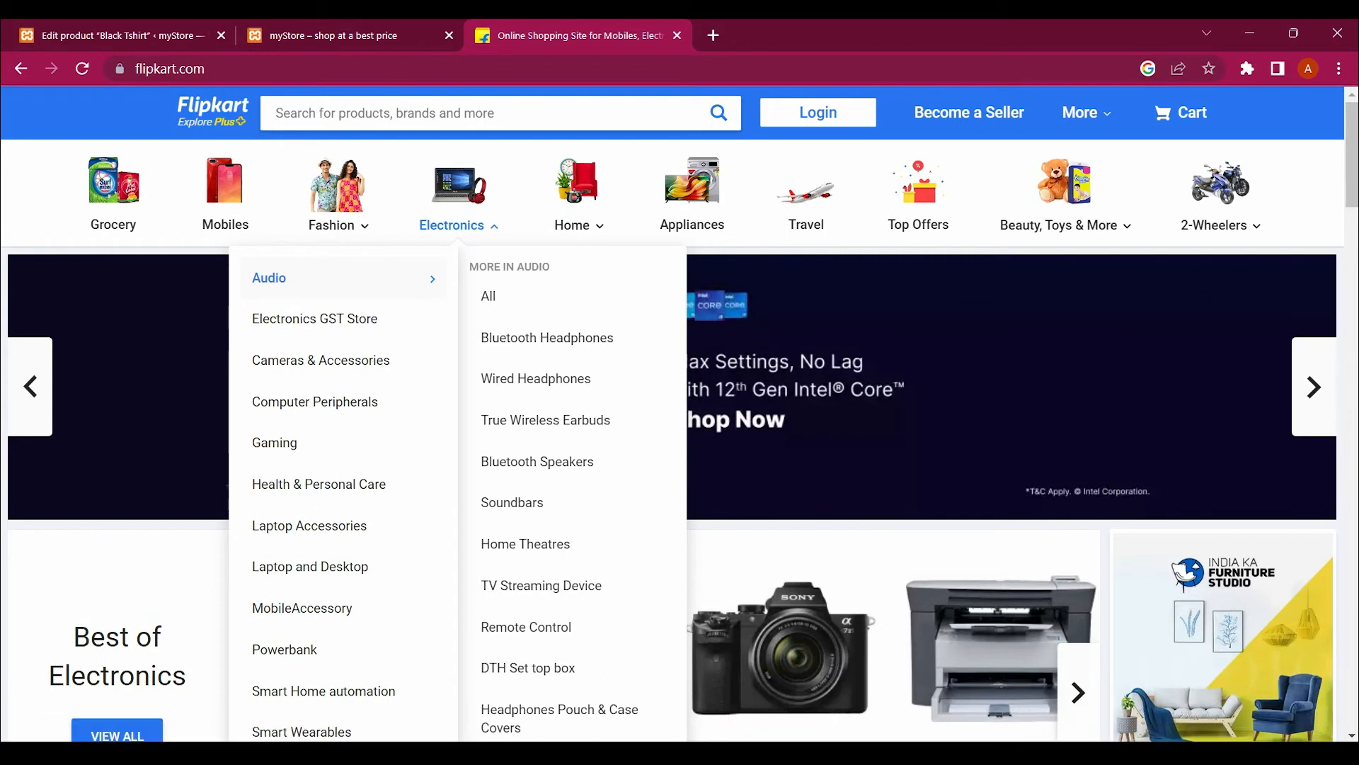
Look over Flipkart's Electronics subcategories, and switch to the store admin to open the product categories page
mouse_move(316, 401)
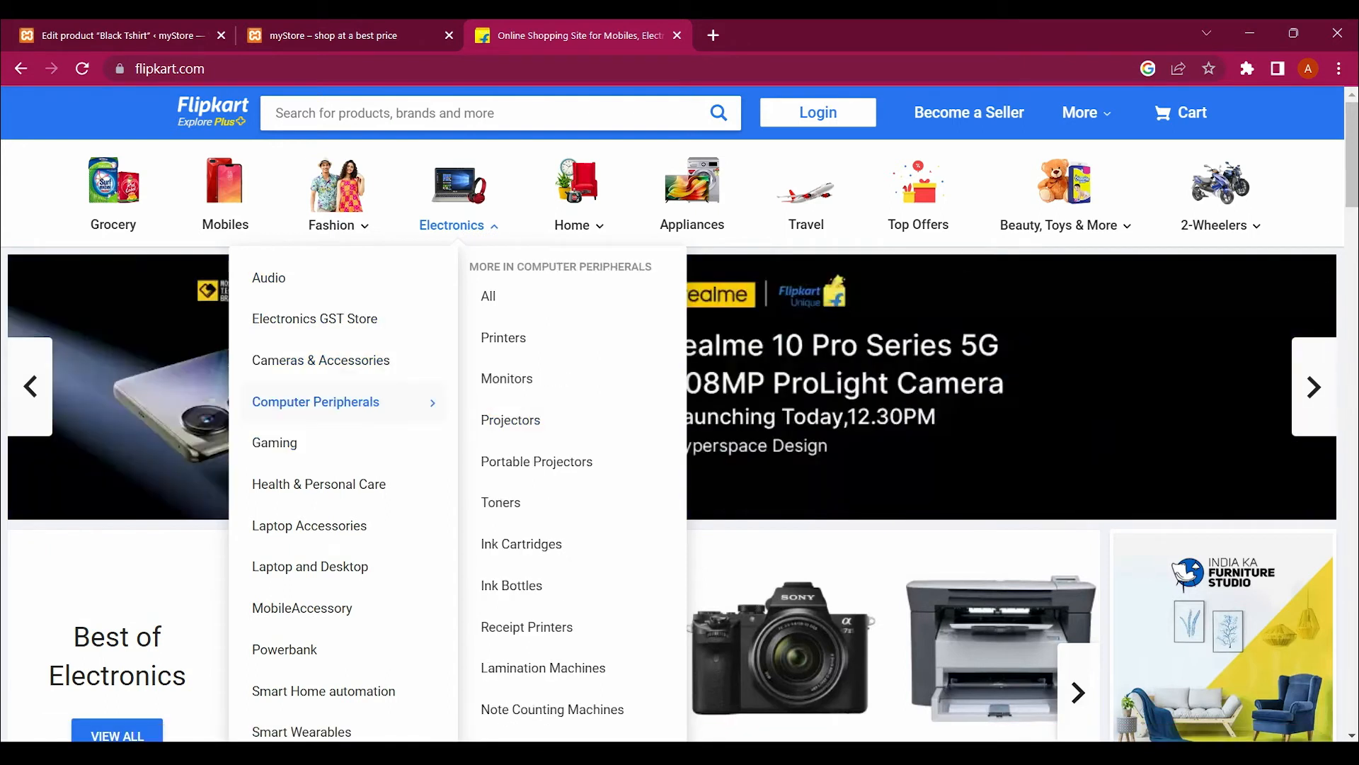
mouse_move(319, 360)
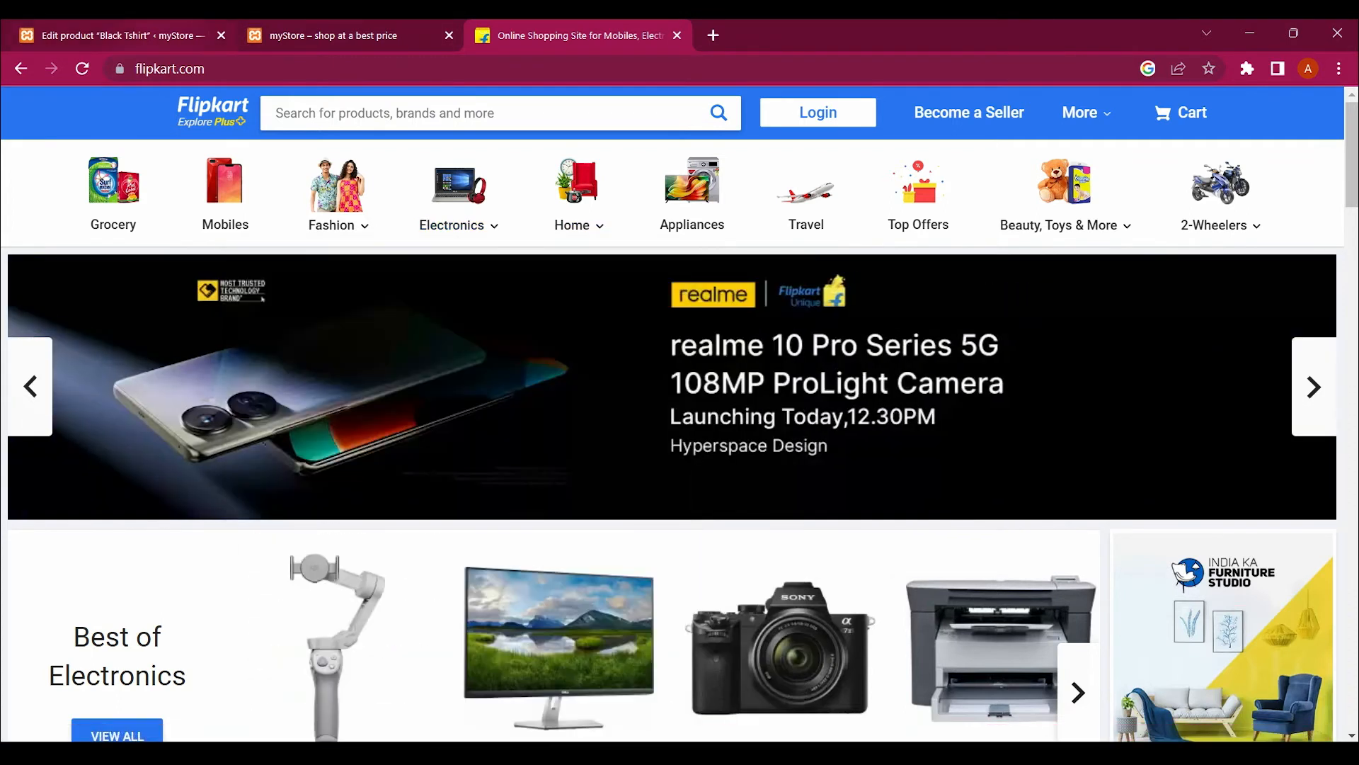
left_click(142, 35)
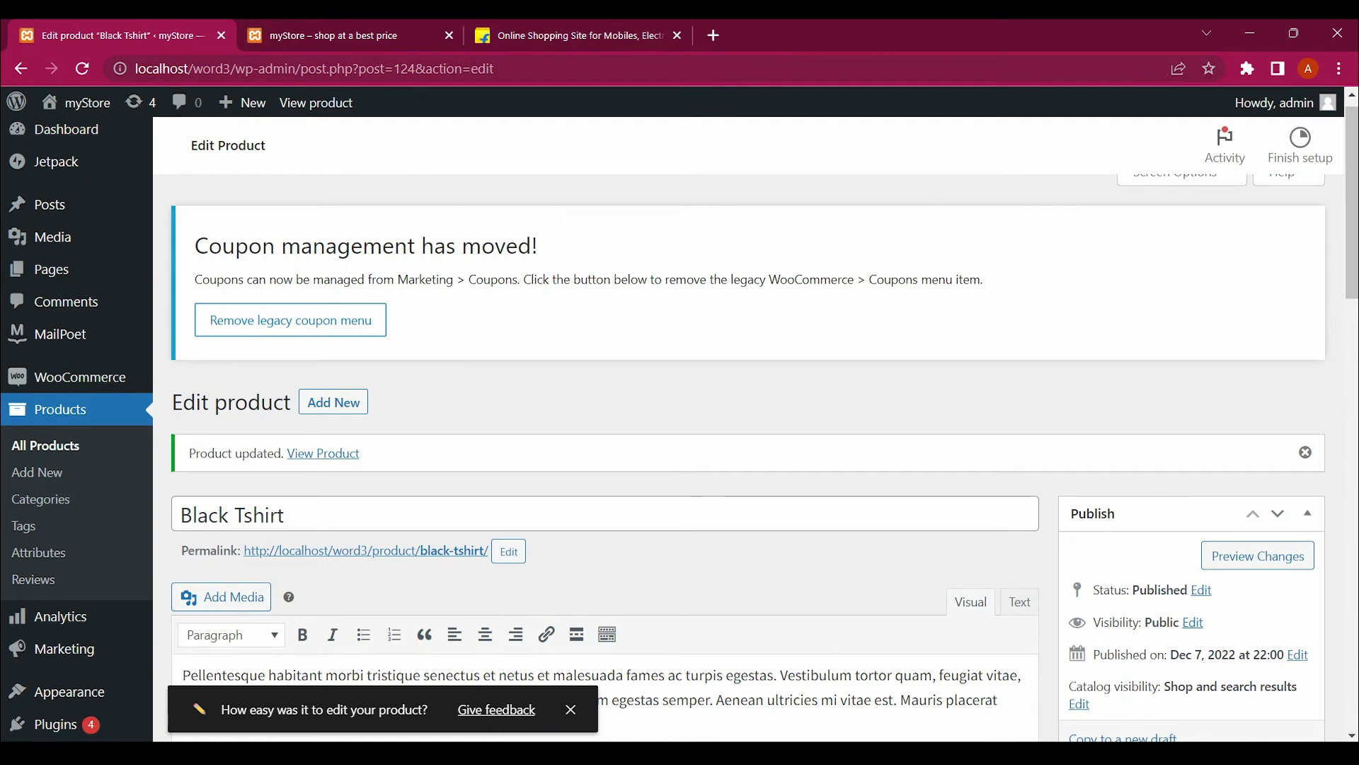
left_click(60, 409)
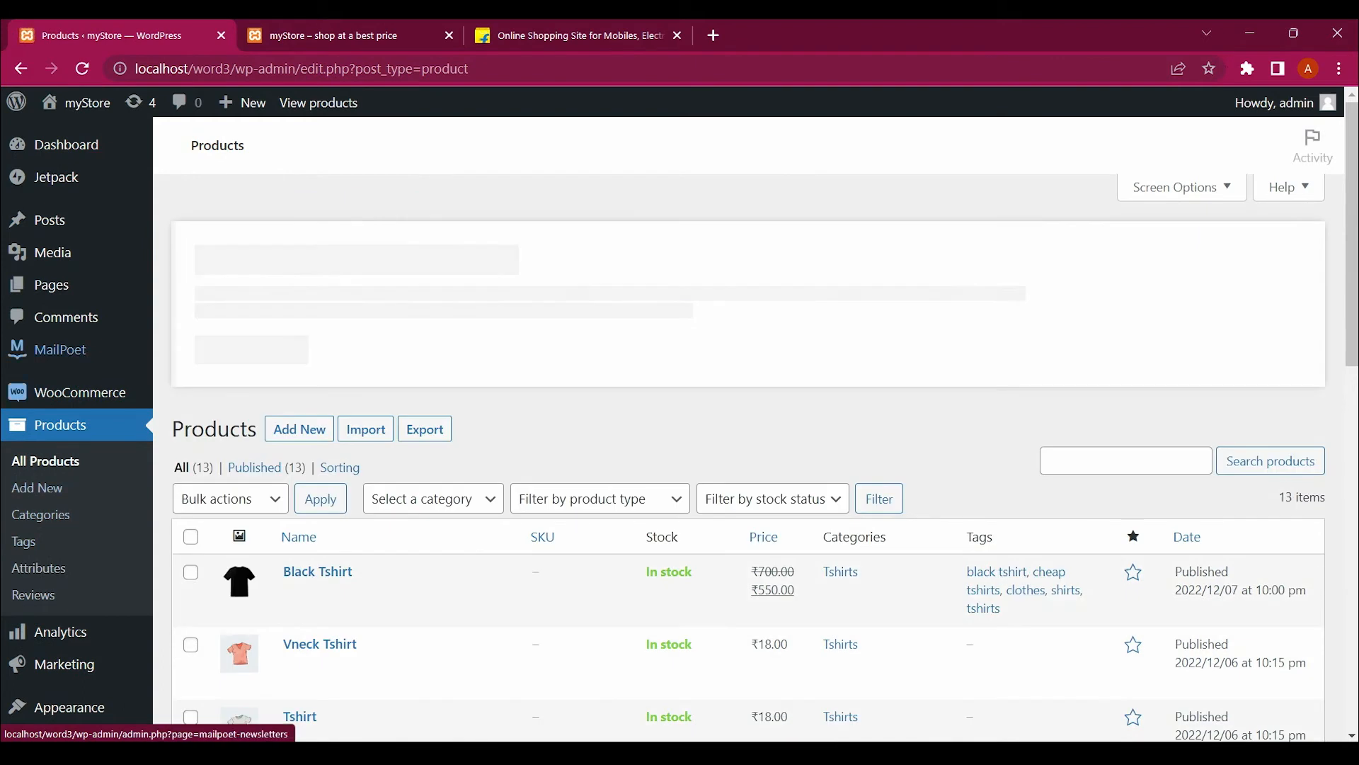
scroll(41, 451, "down", 1)
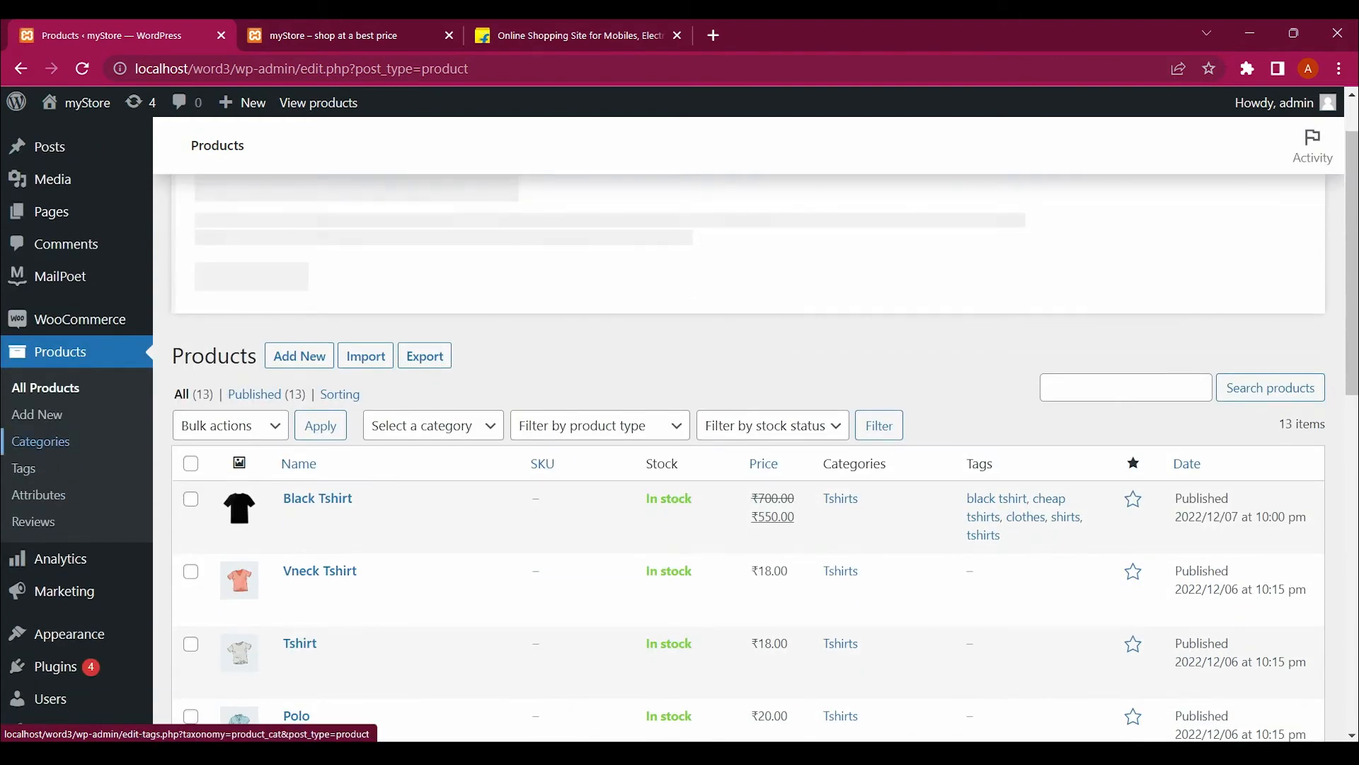
left_click(40, 441)
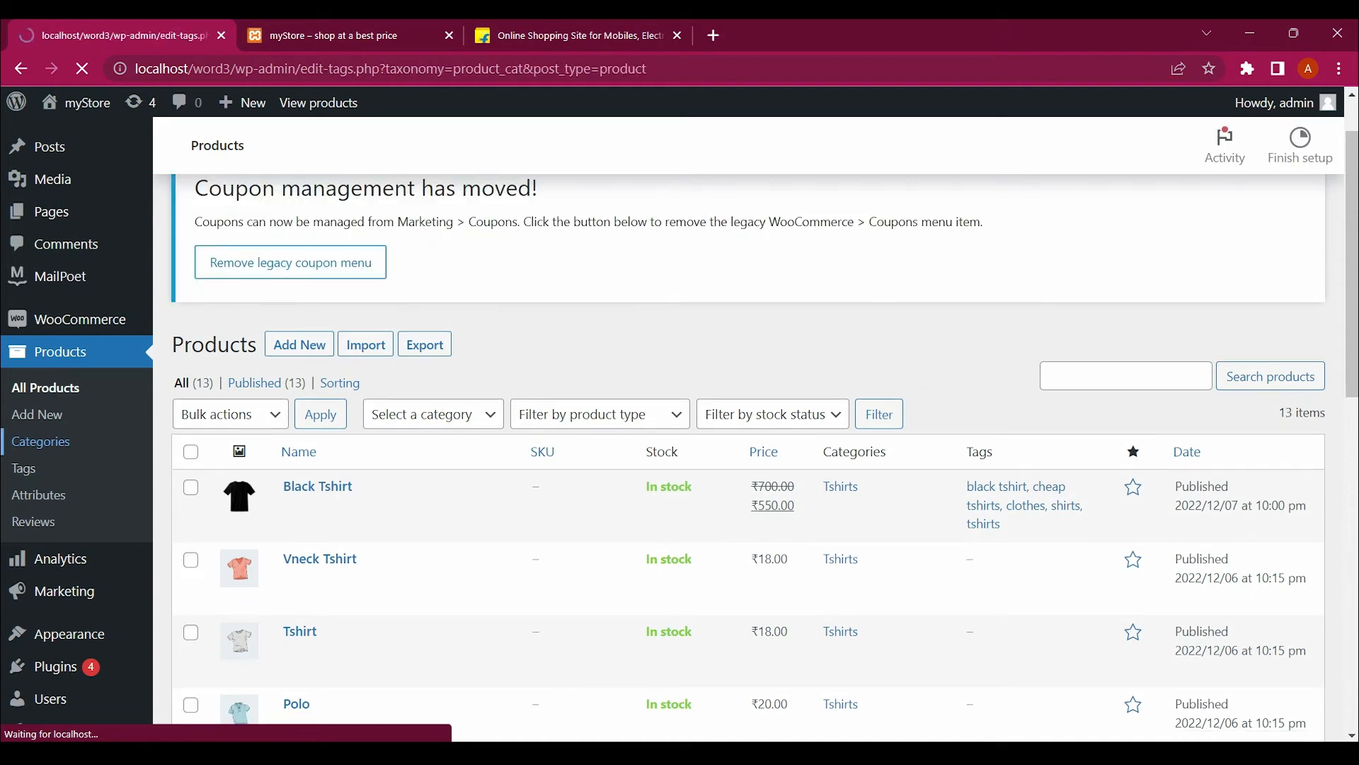
Enter Men's as the new product category's name and Men's Clothes as its description
scroll(749, 453, "down", 2)
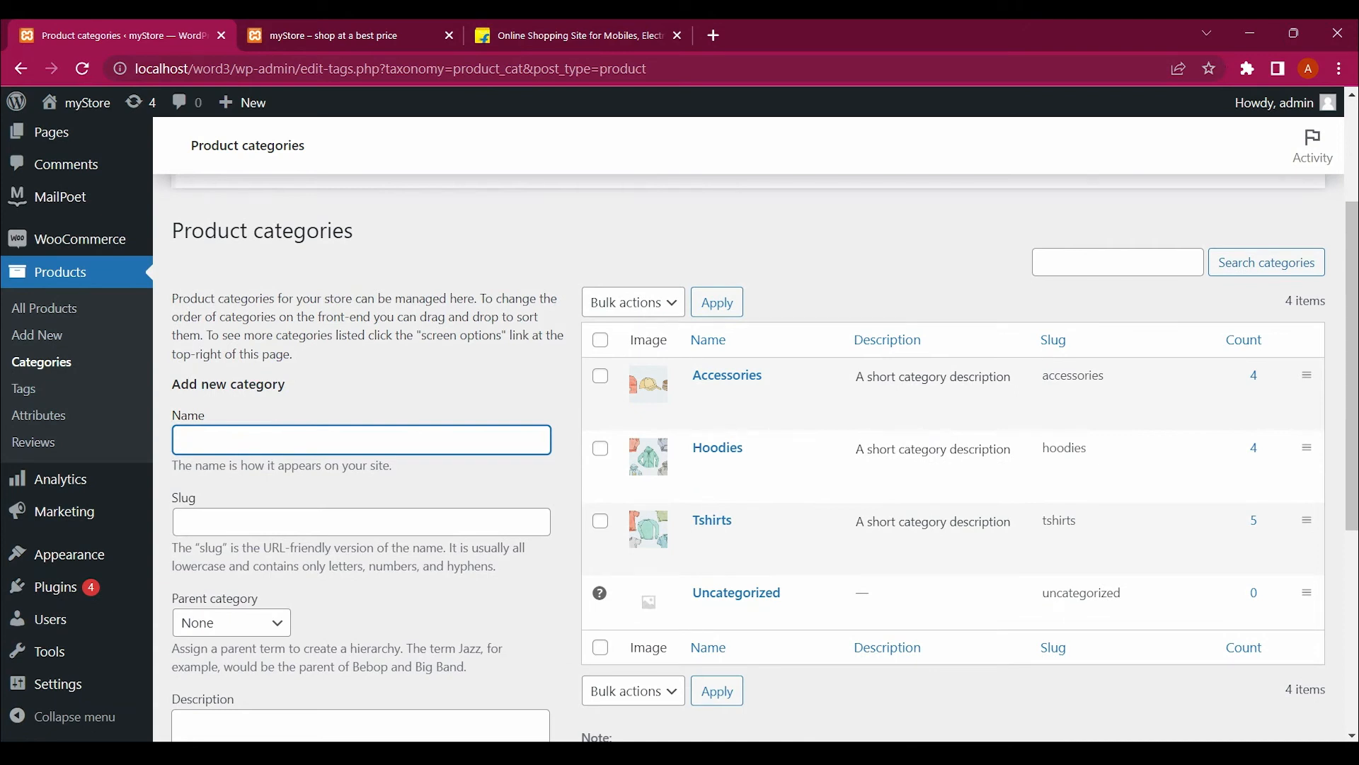
type("Men")
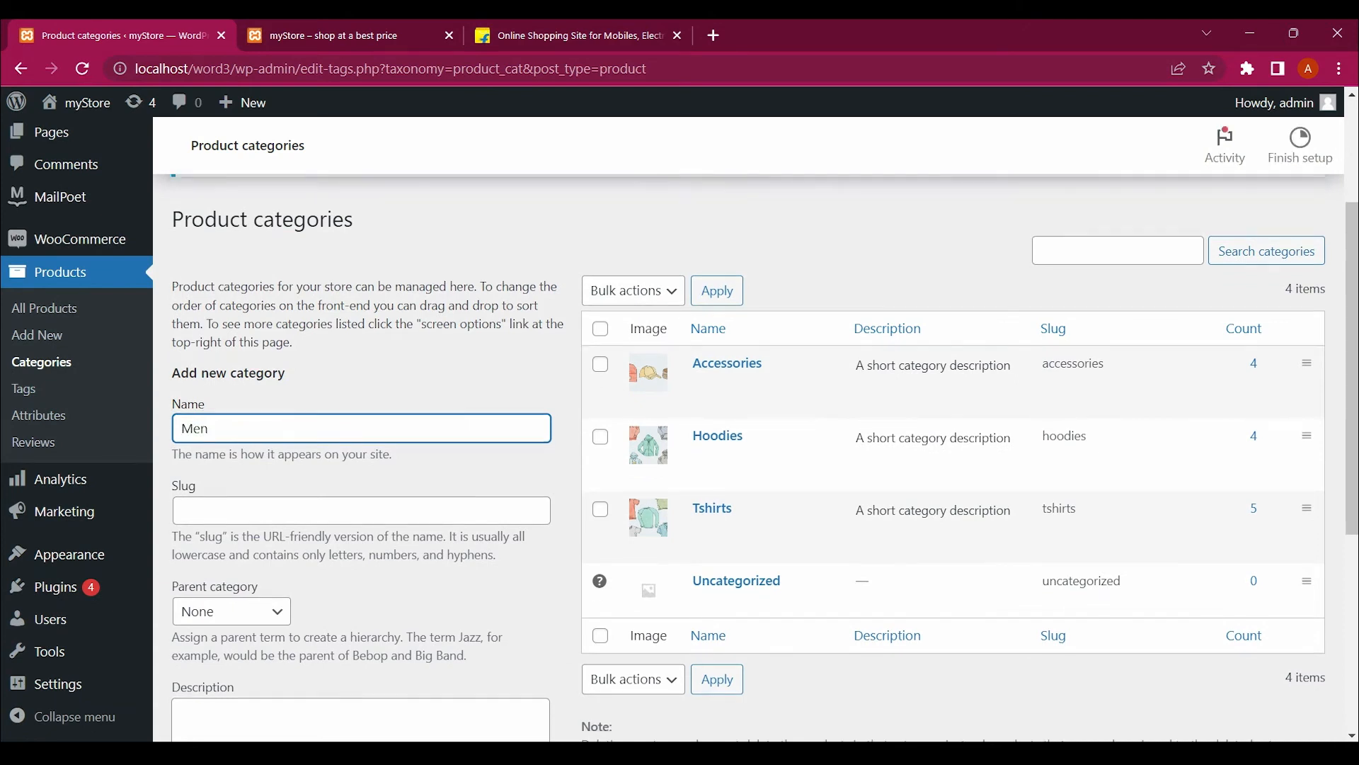
type("'s")
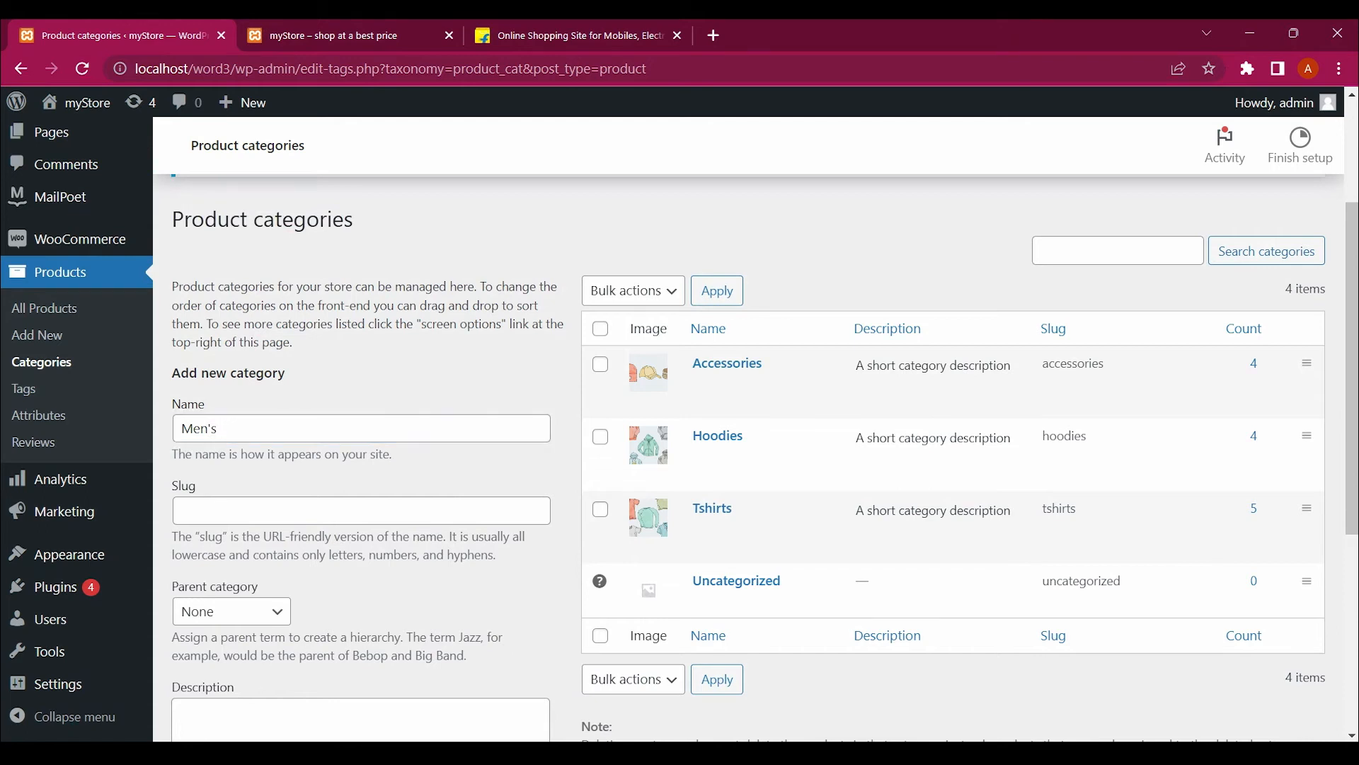
scroll(750, 460, "down", 2)
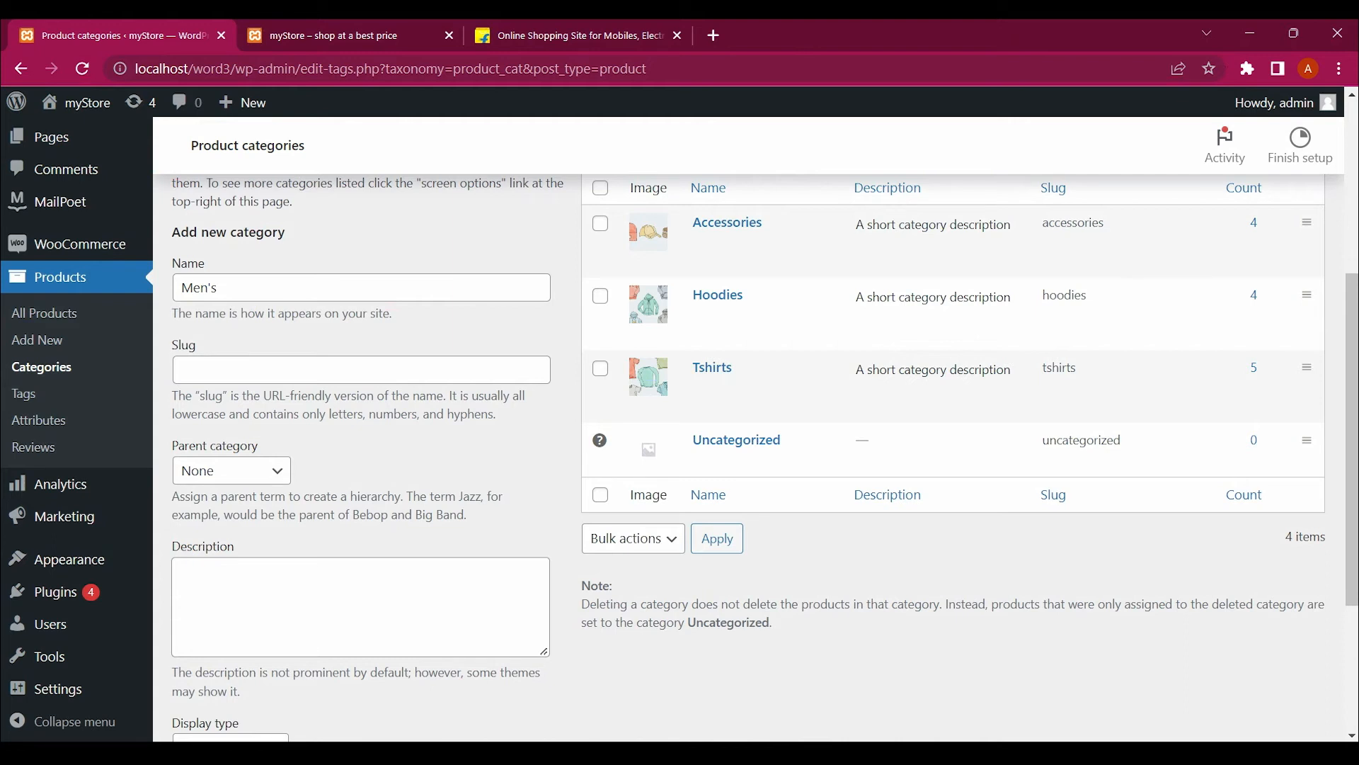
left_click(360, 607)
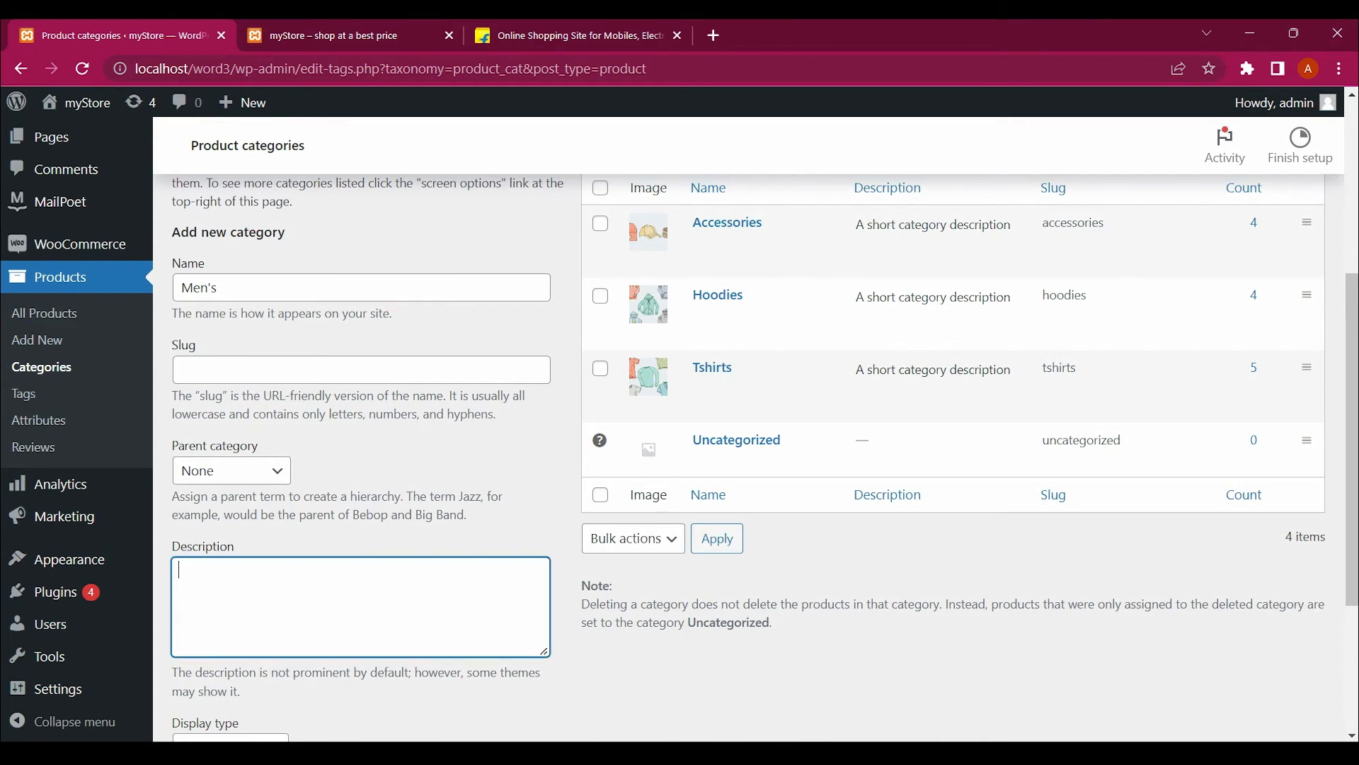
scroll(360, 607, "down", 2)
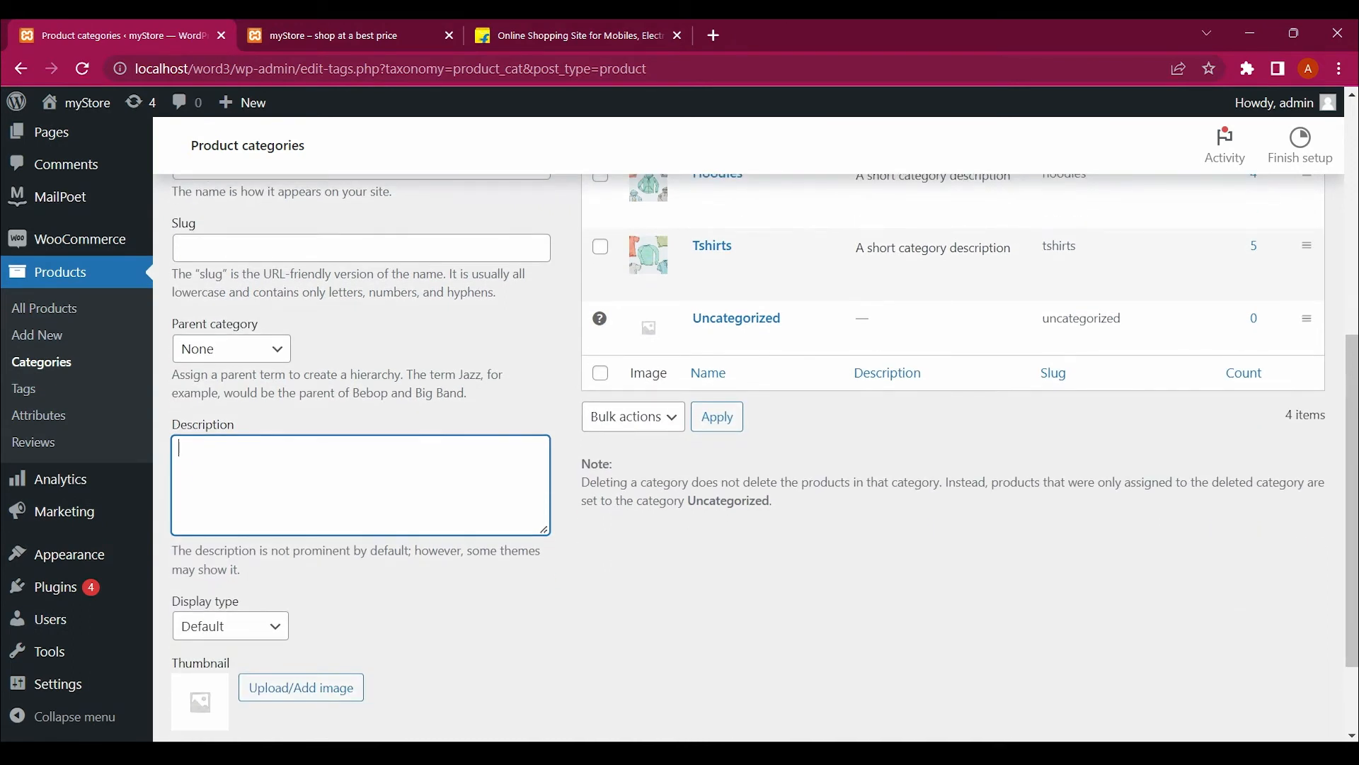
scroll(680, 431, "up", 1)
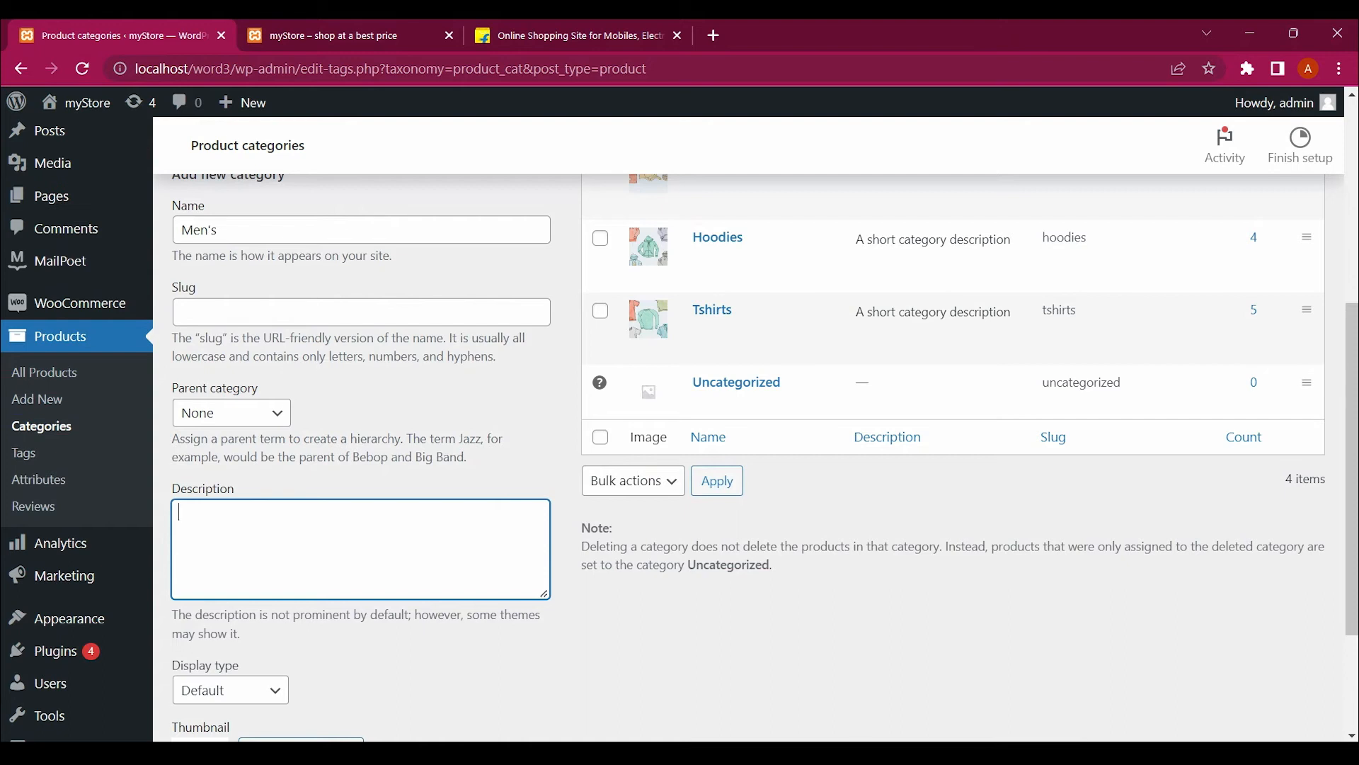
type("Men's Clothes")
Use the blue polo image from the media library as the category thumbnail and add the Men's category
scroll(750, 425, "down", 3)
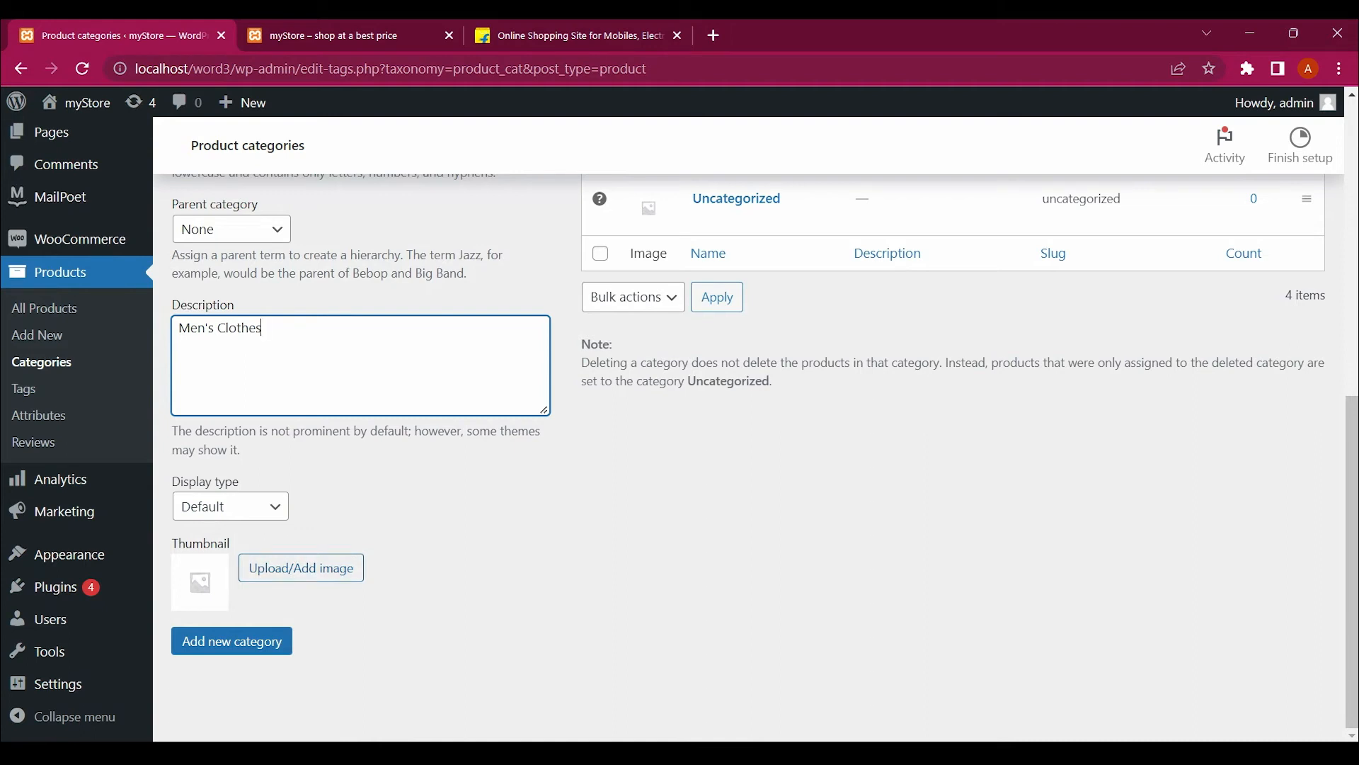
left_click(301, 568)
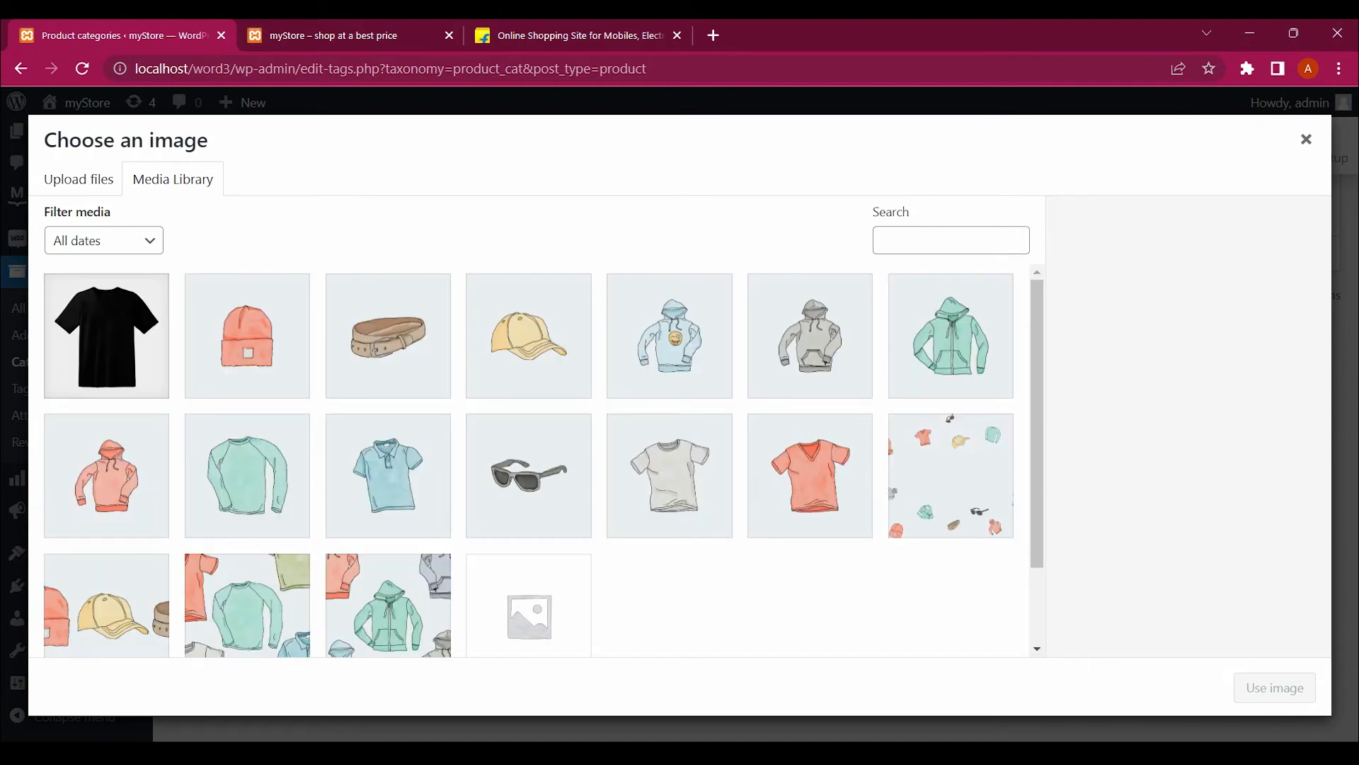
left_click(388, 476)
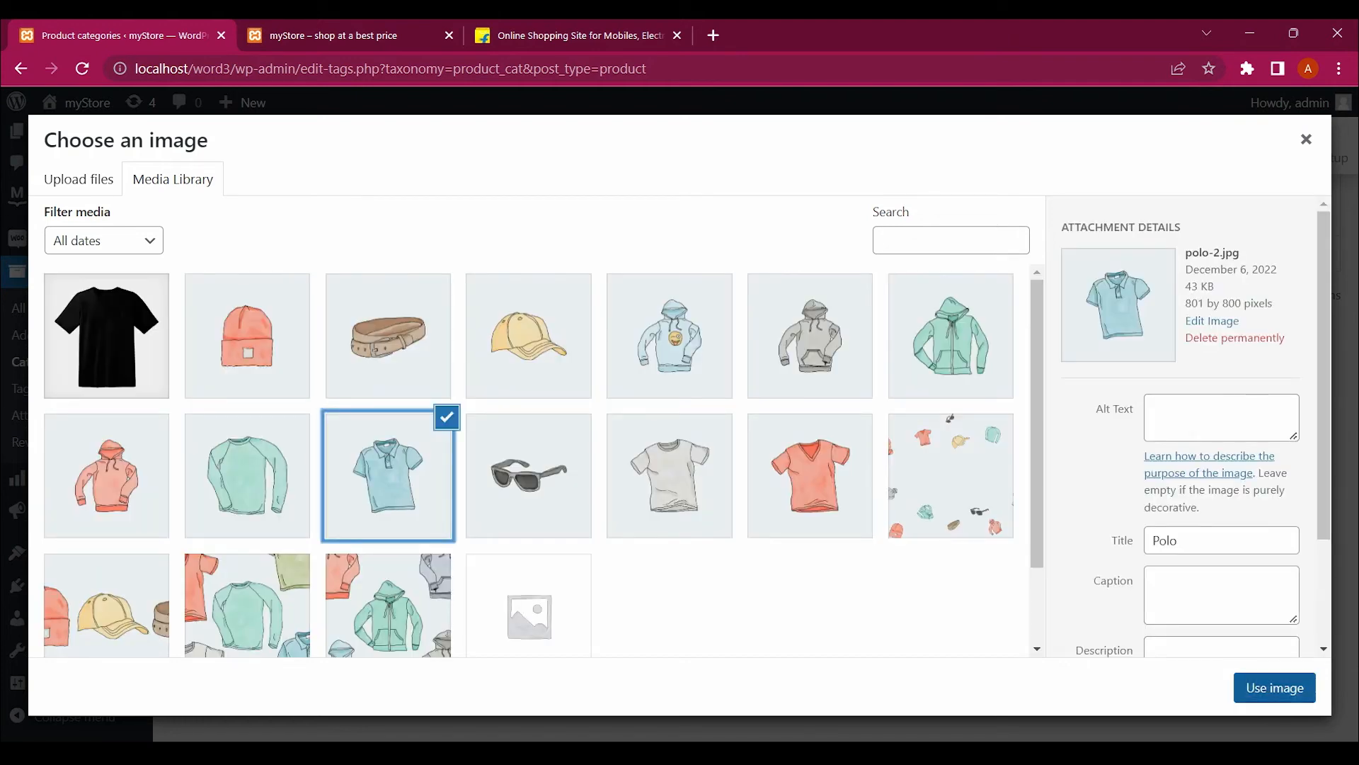
left_click(1275, 687)
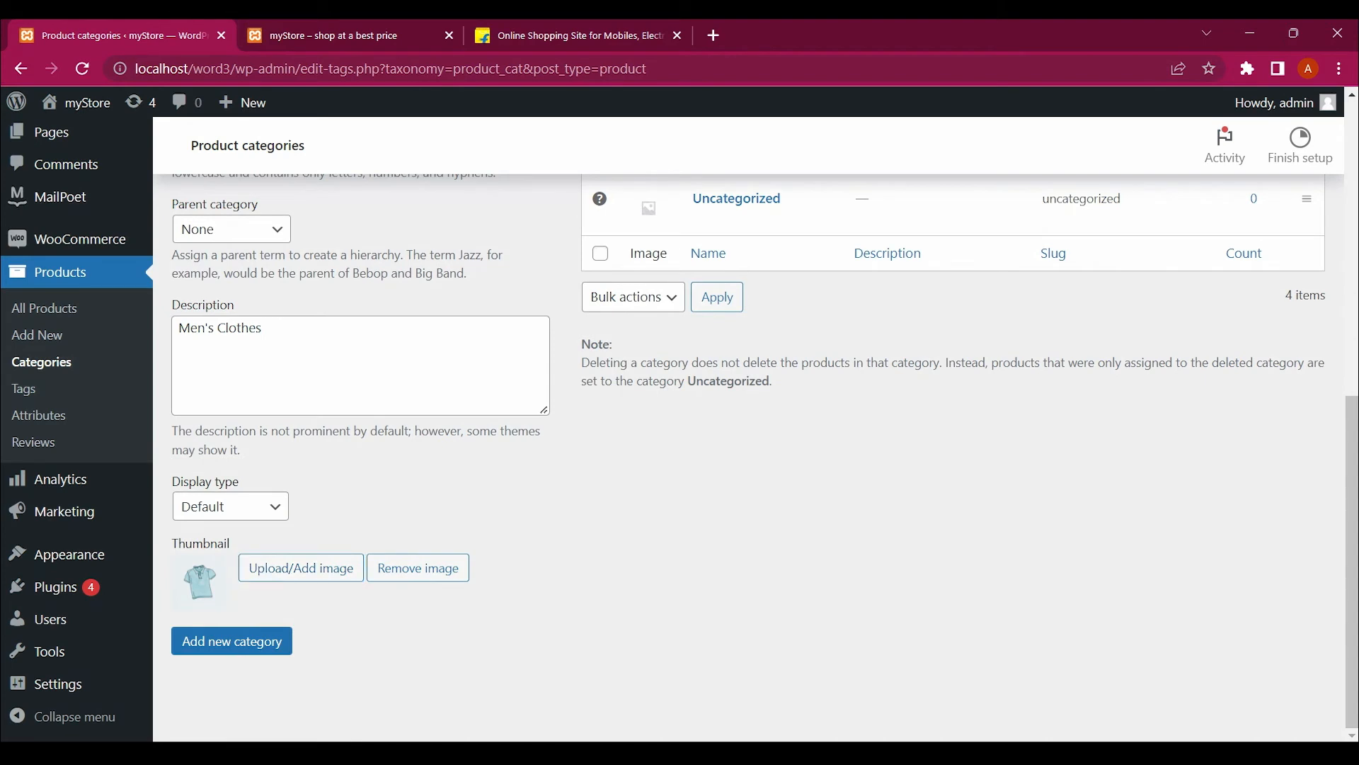
left_click(232, 640)
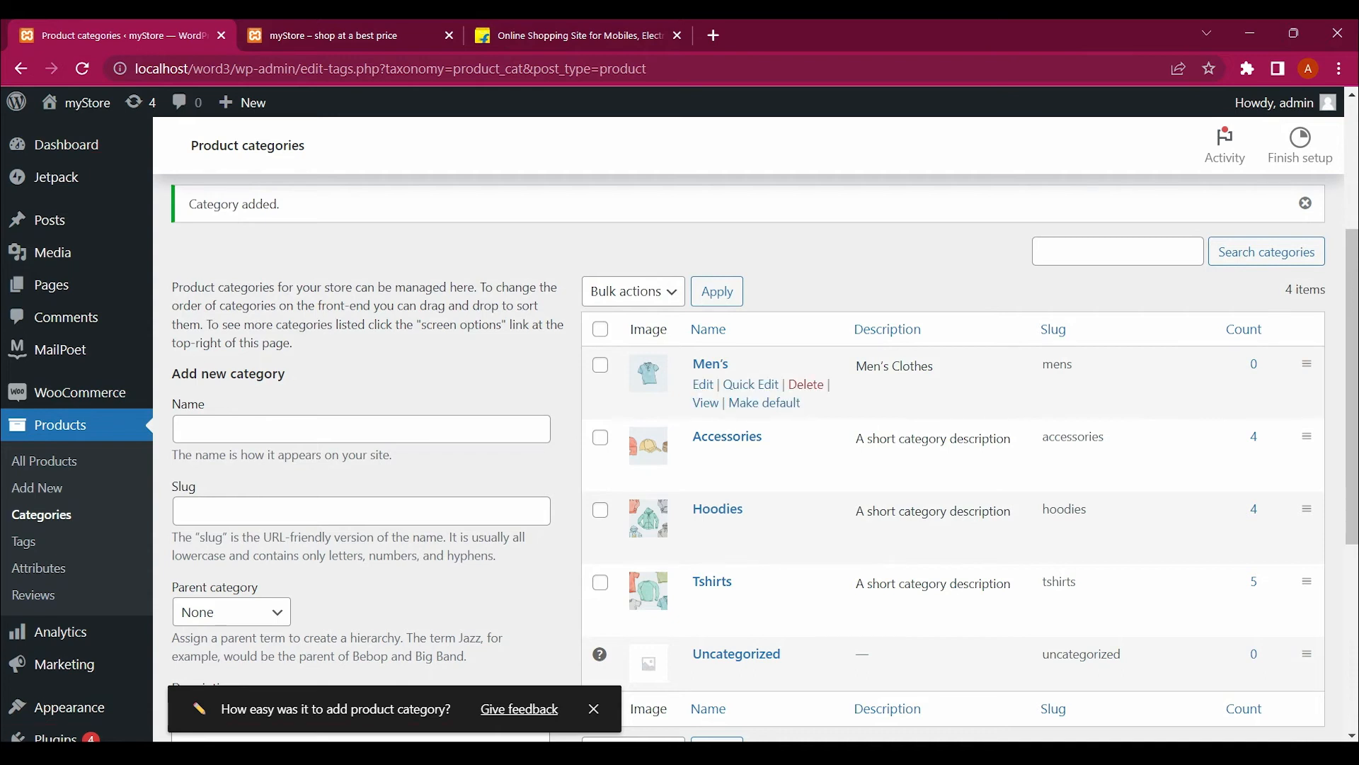
scroll(1250, 276, "down", 1)
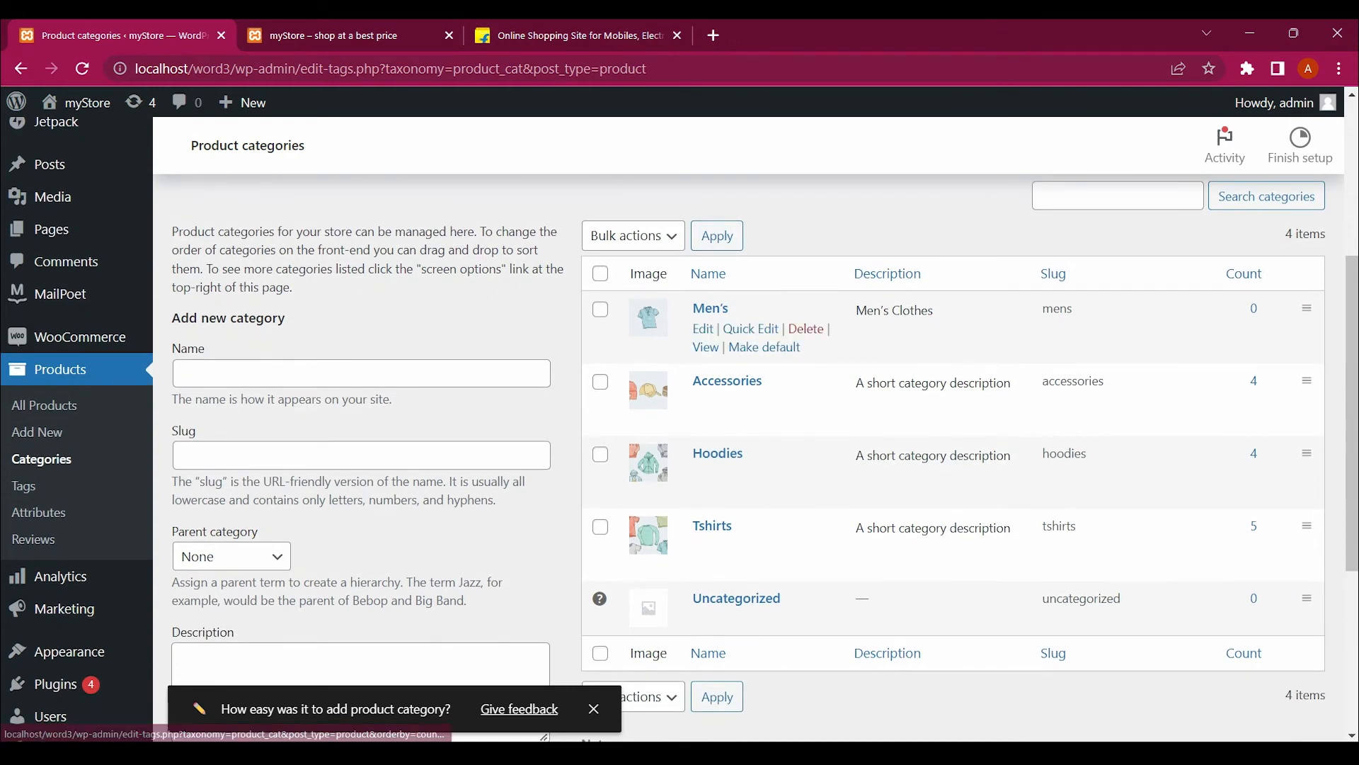
Reload the storefront homepage and check which categories its Shop by Category section shows
left_click(395, 28)
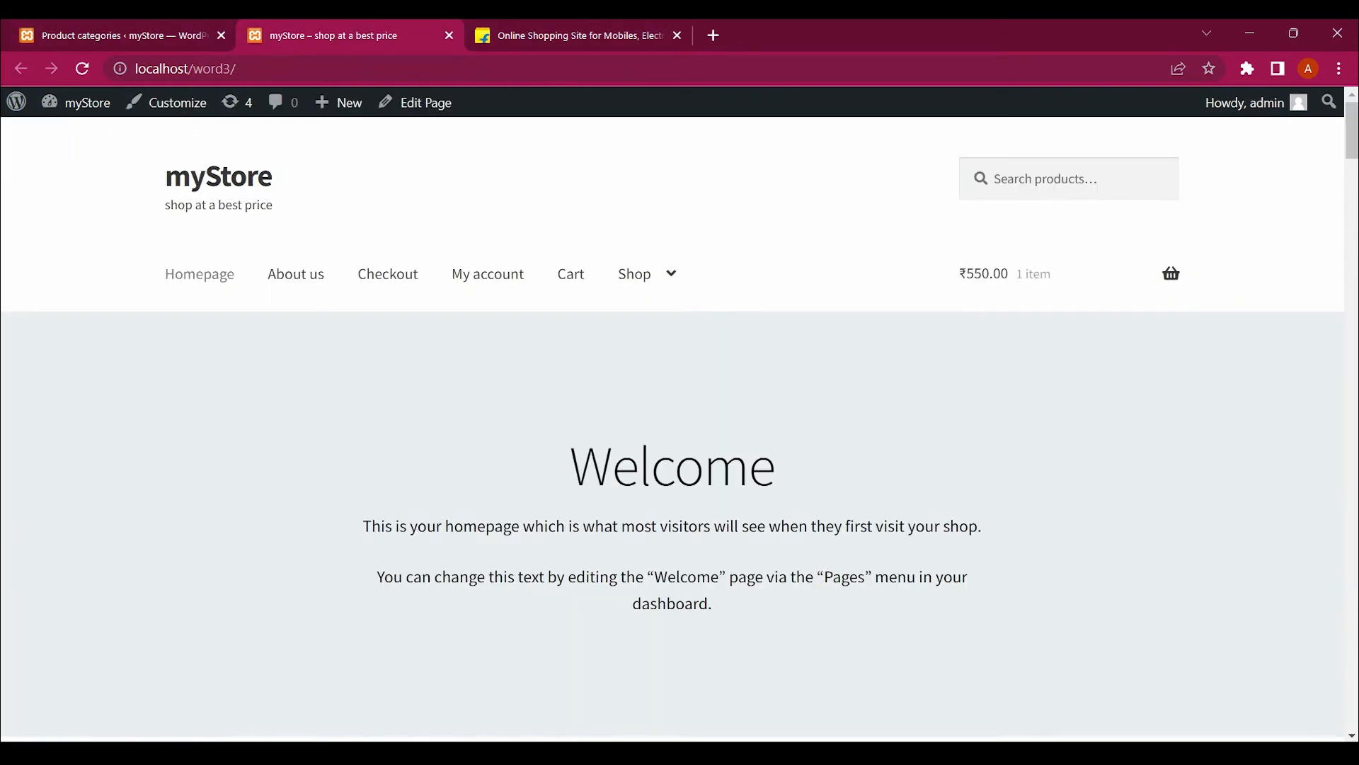
left_click(199, 274)
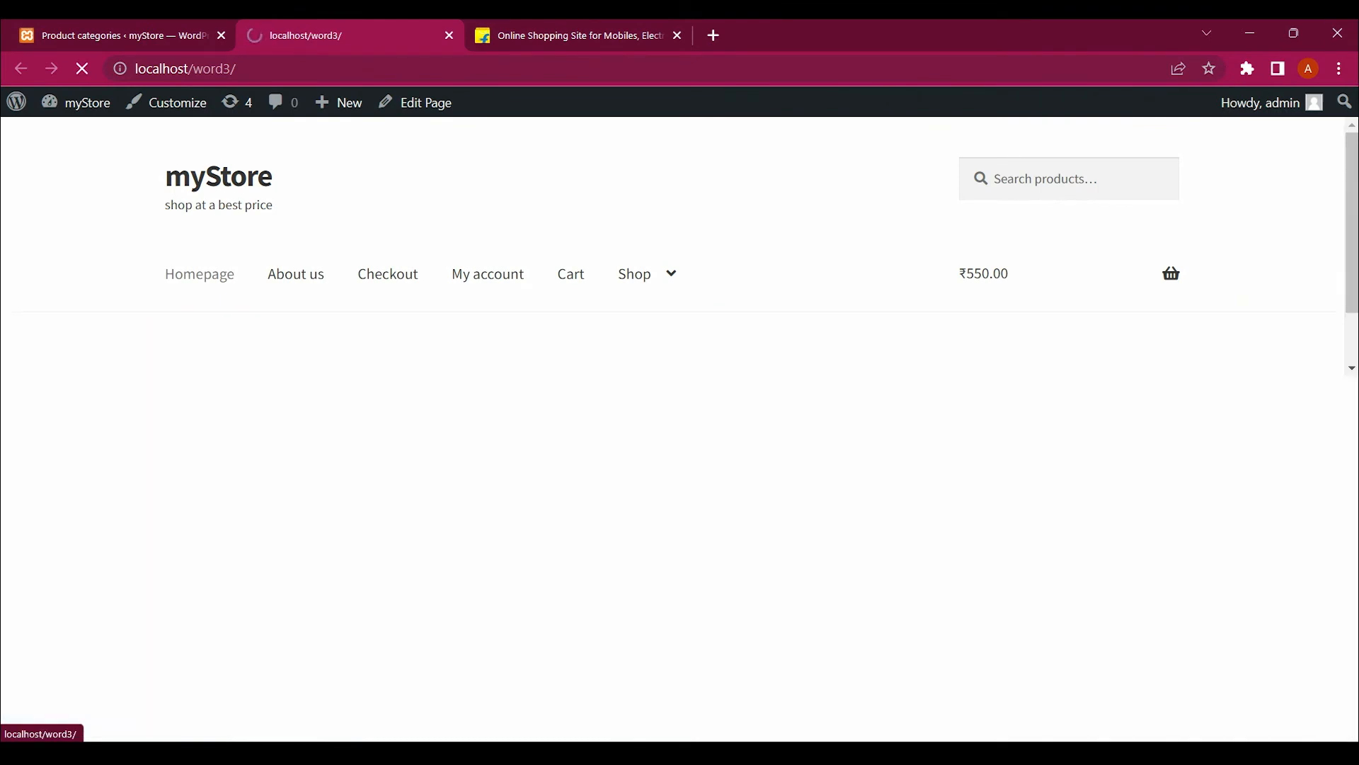
scroll(673, 424, "down", 10)
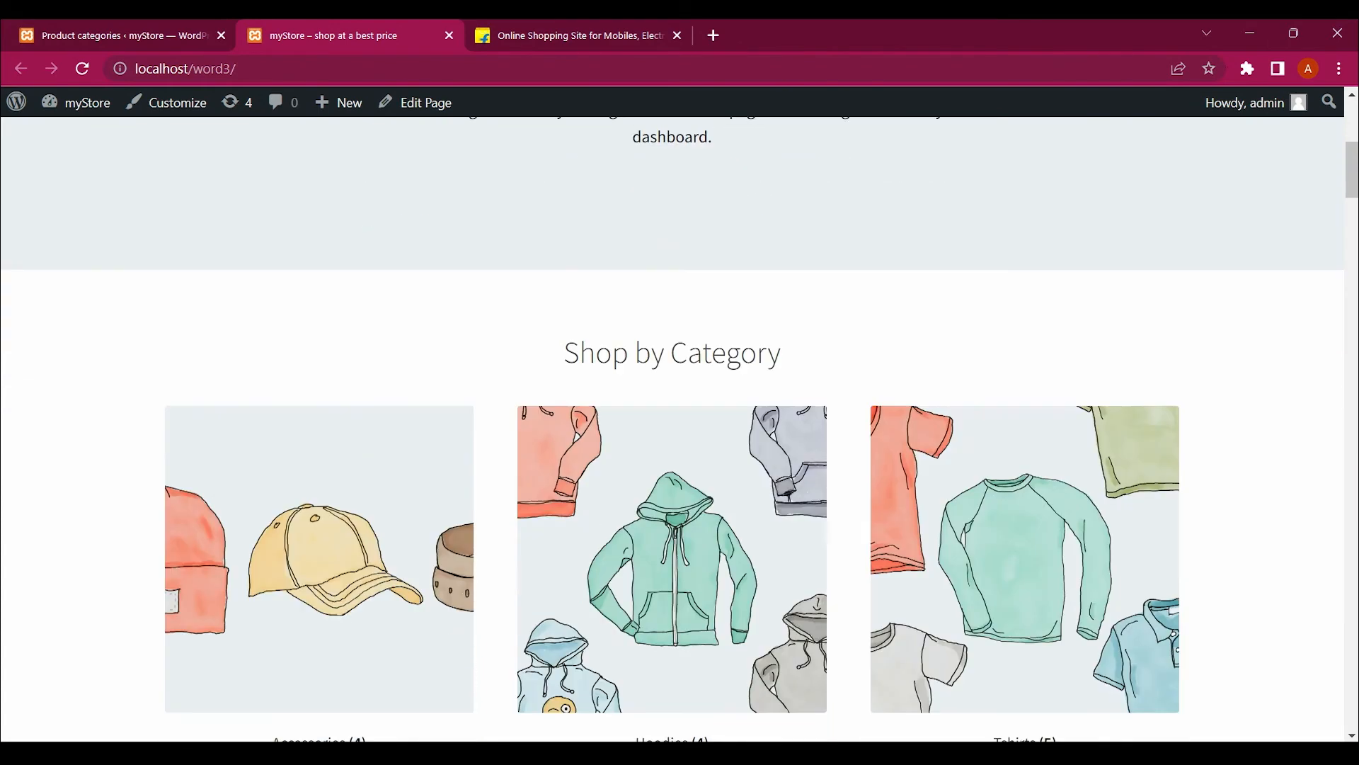
scroll(673, 425, "up", 4)
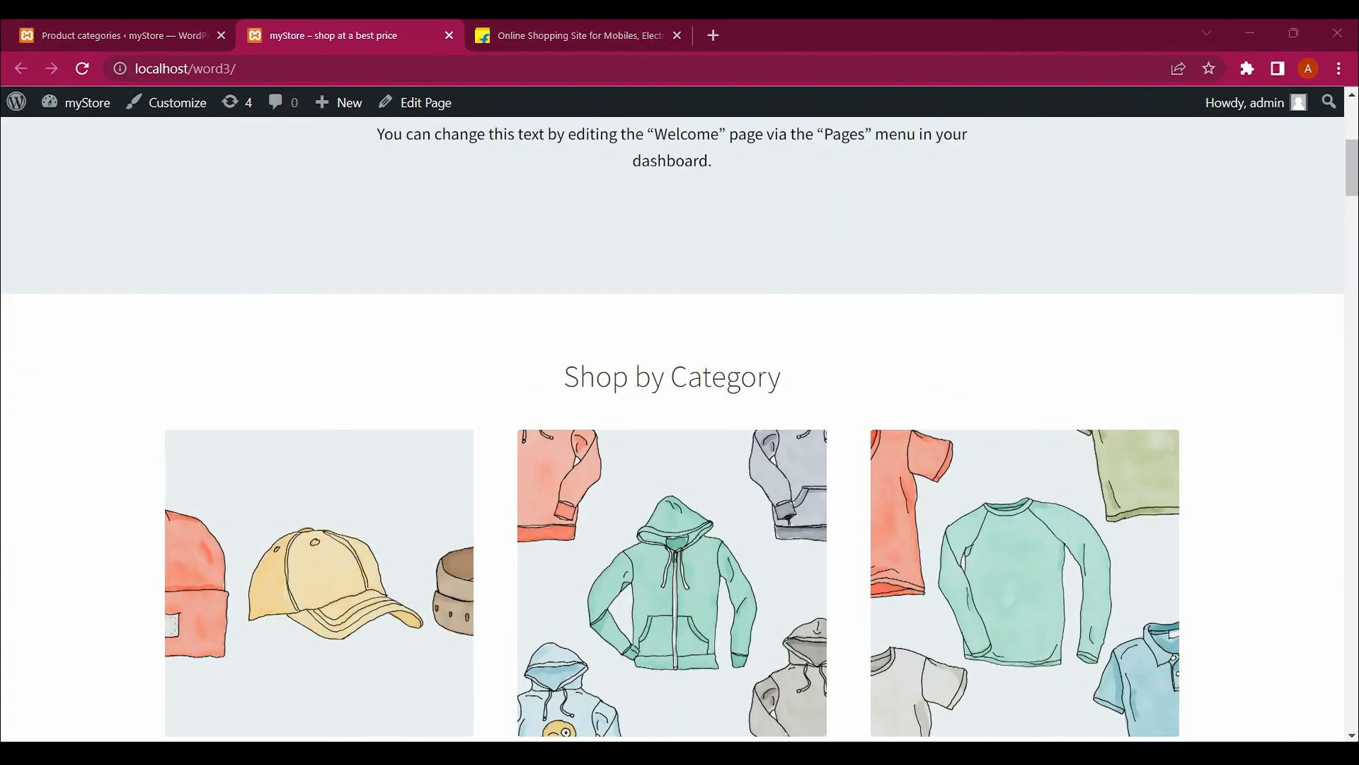
scroll(673, 425, "down", 3)
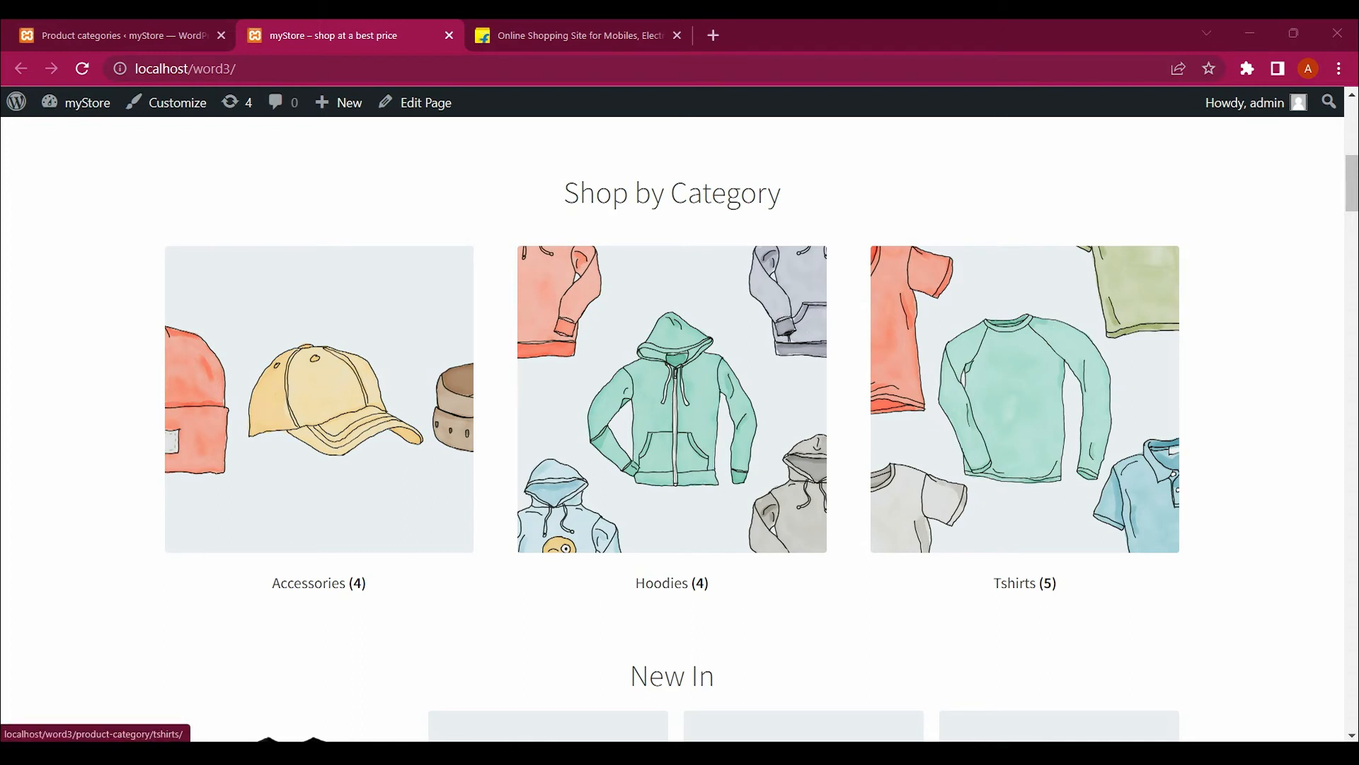
scroll(1025, 425, "up", 1)
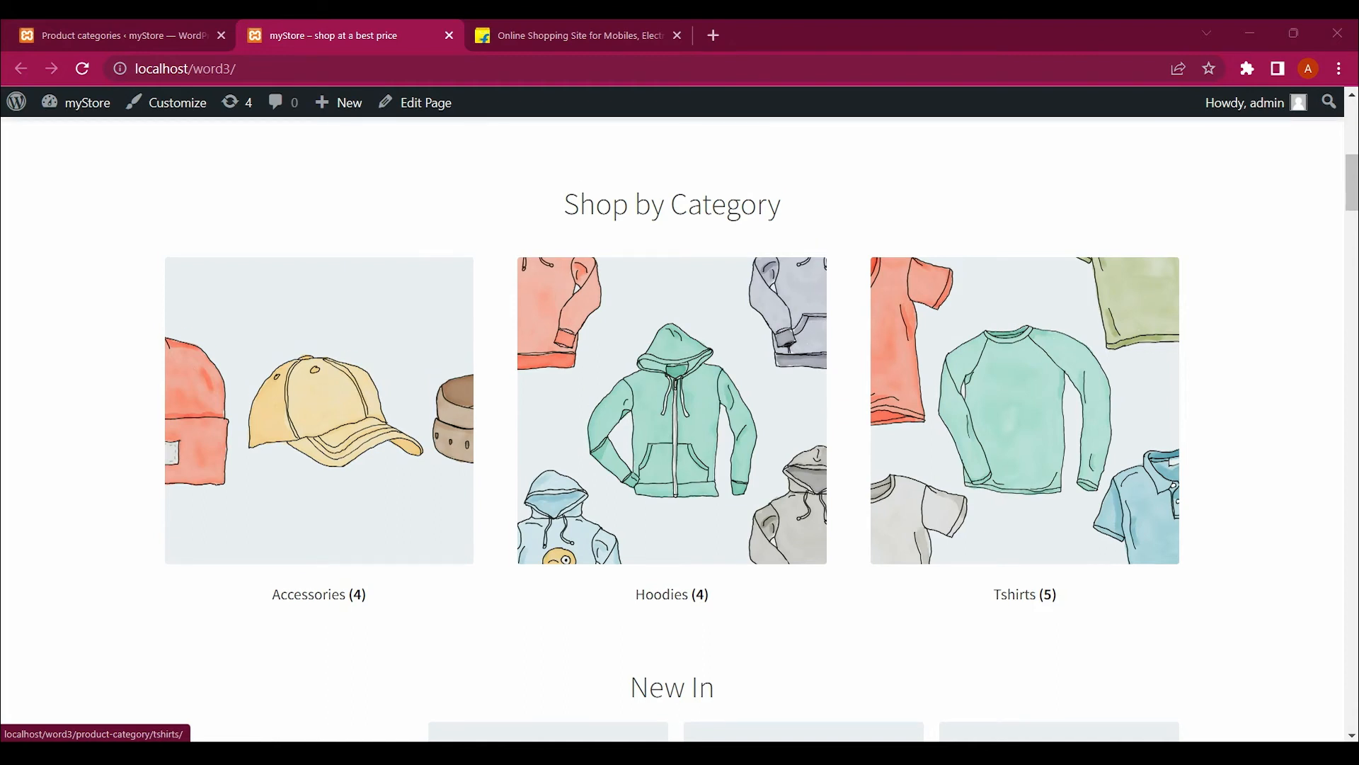
scroll(673, 425, "up", 8)
Open the homepage in the page editor and select the product categories shortcode under Shop by Category
left_click(415, 102)
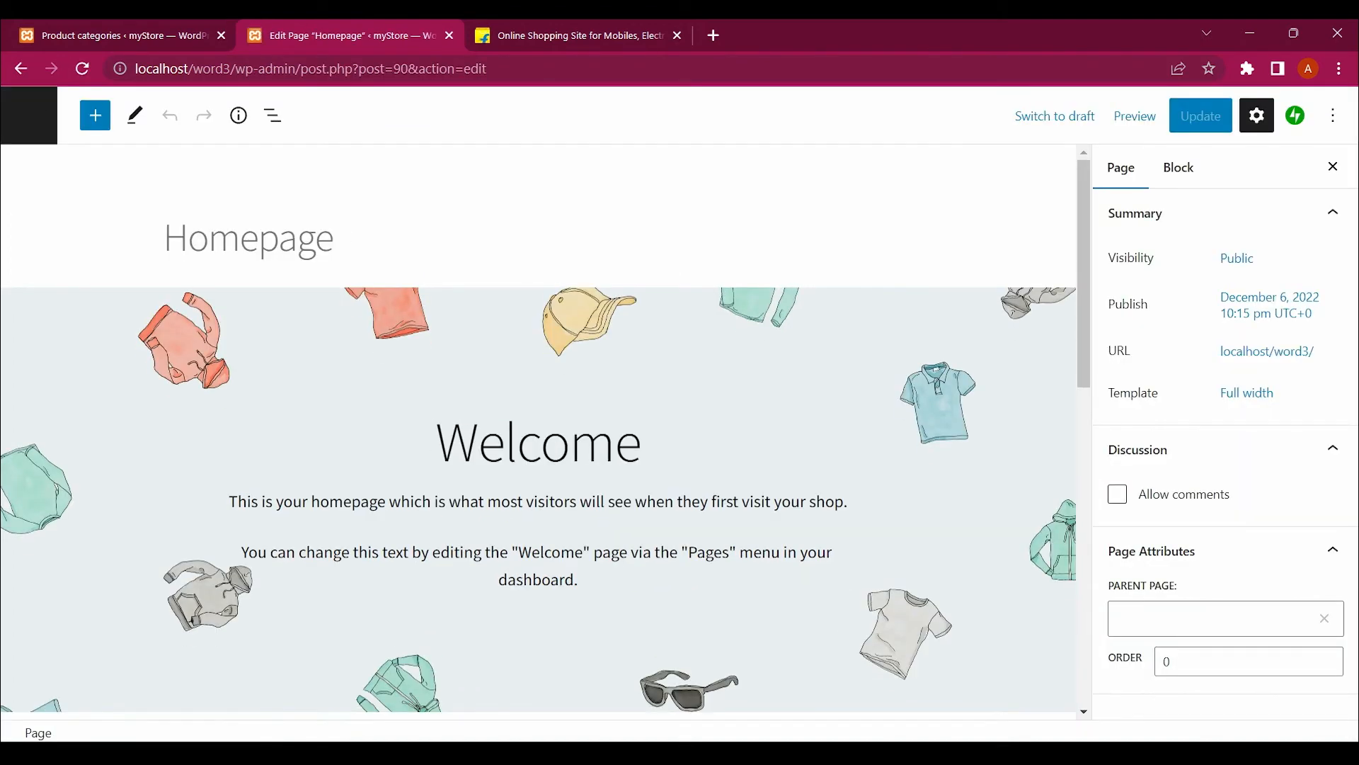
scroll(539, 425, "down", 8)
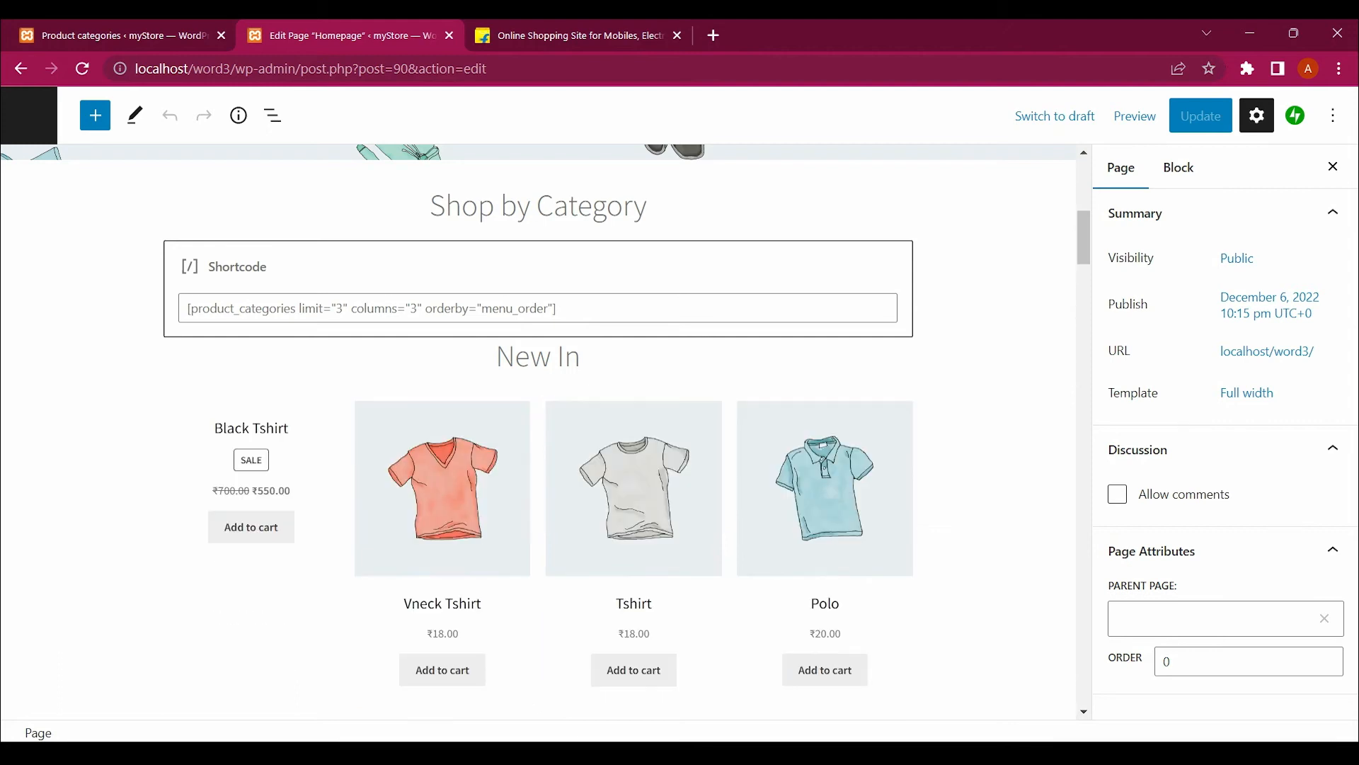
left_click(418, 308)
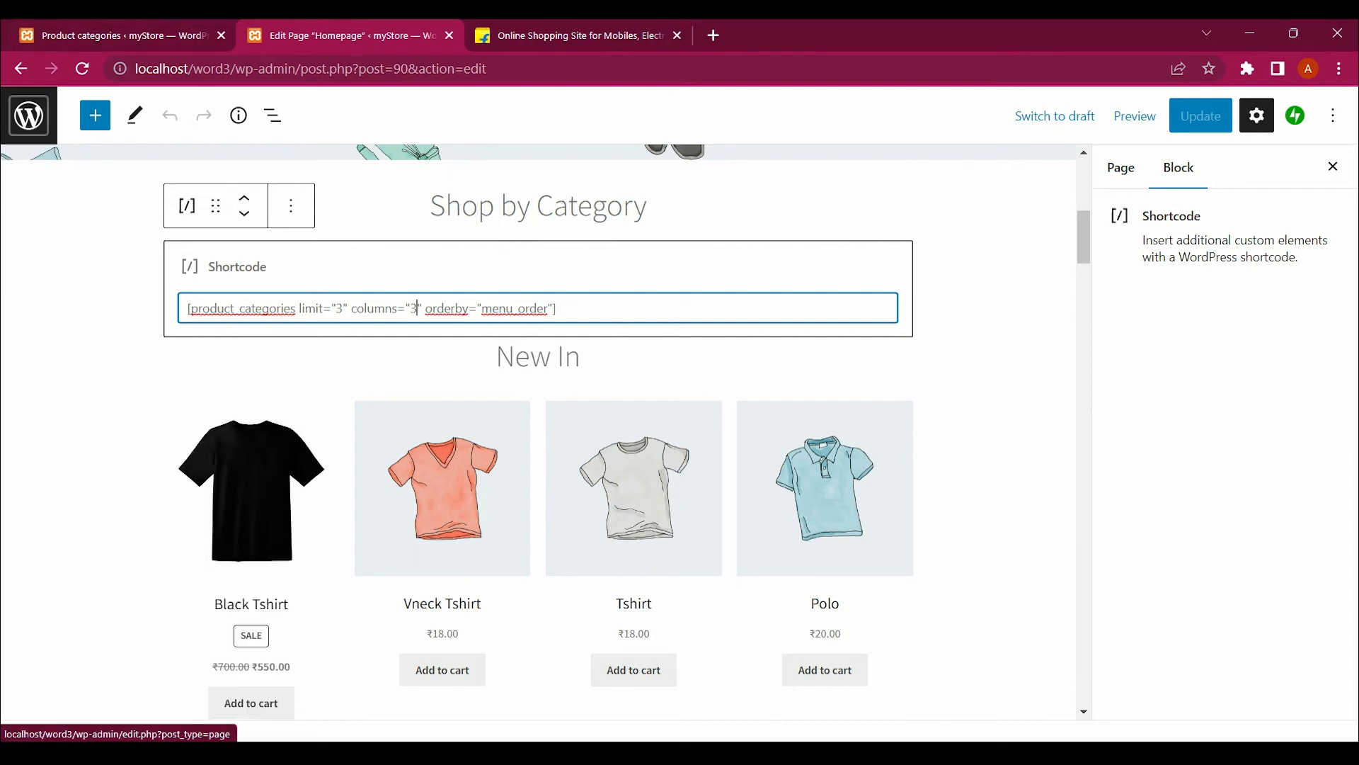
Open the storefront in a new tab, close the Flipkart tab and view the Shop by Category section
left_click(124, 35)
mouse_move(79, 104)
left_click_drag(67, 136, 697, 42)
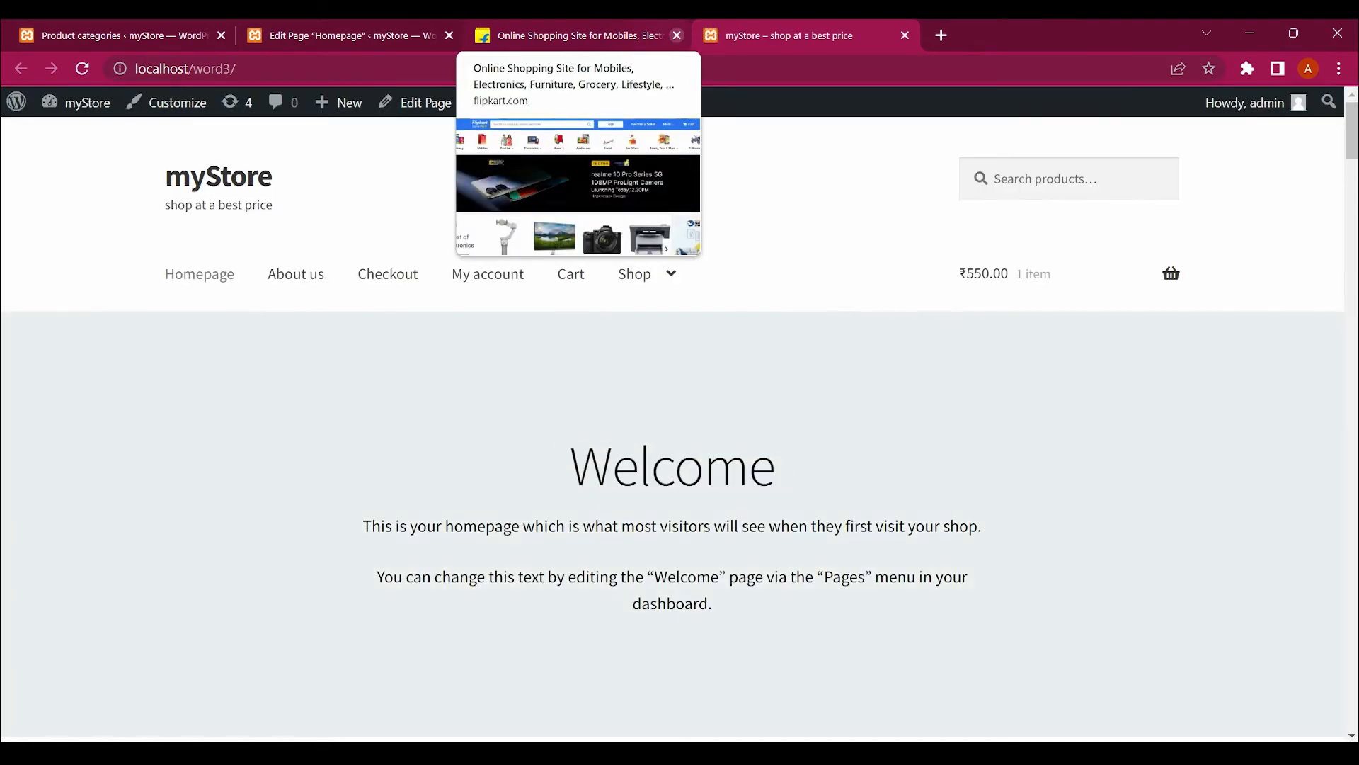
left_click(676, 36)
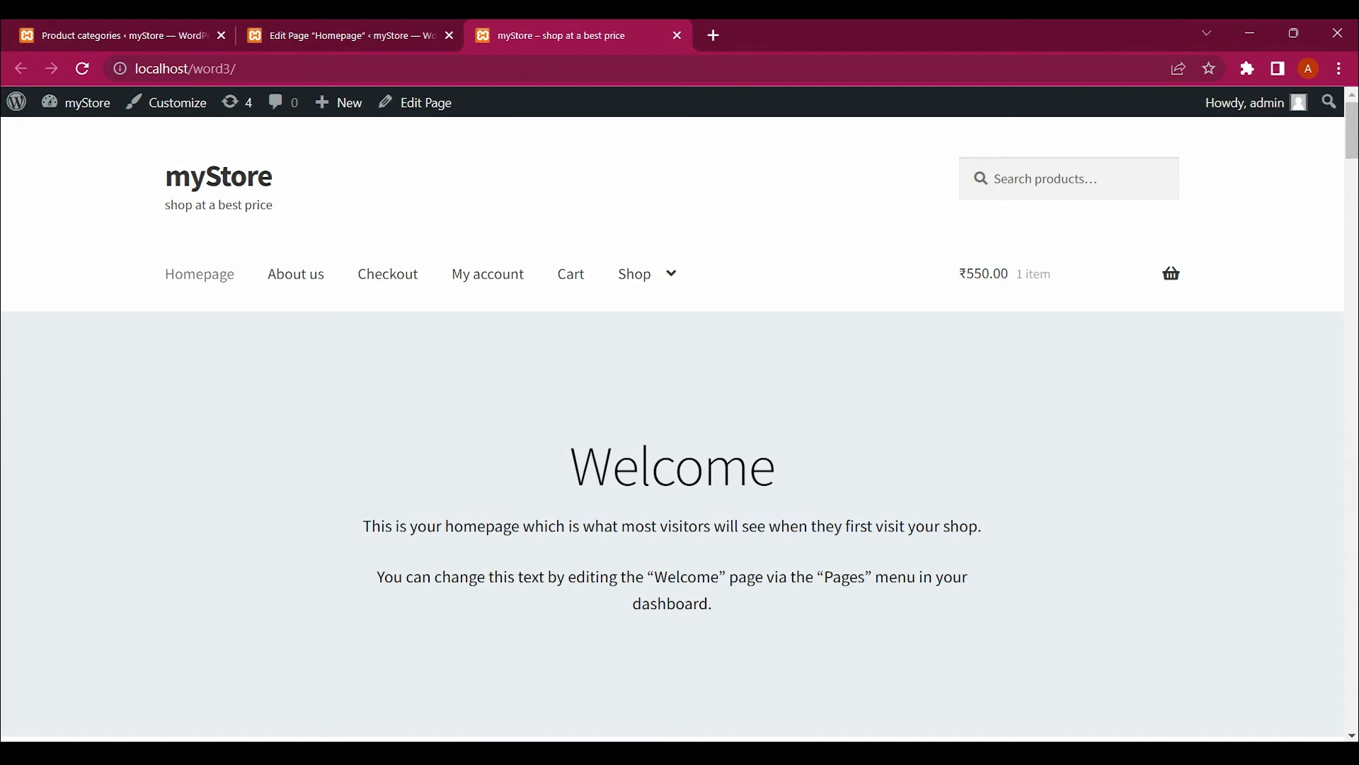
scroll(673, 424, "down", 8)
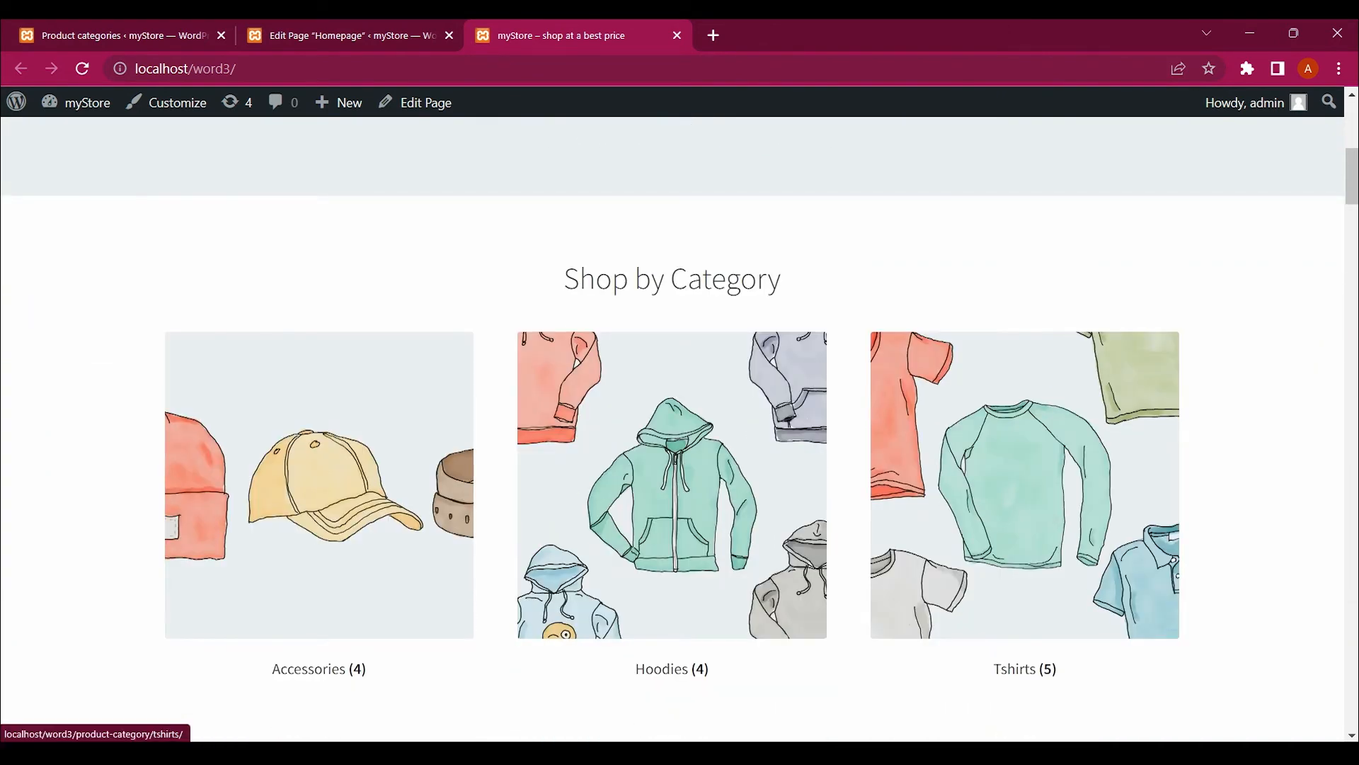
Set both the limit and columns to 4 in the homepage's product_categories shortcode, and update the page
left_click(339, 36)
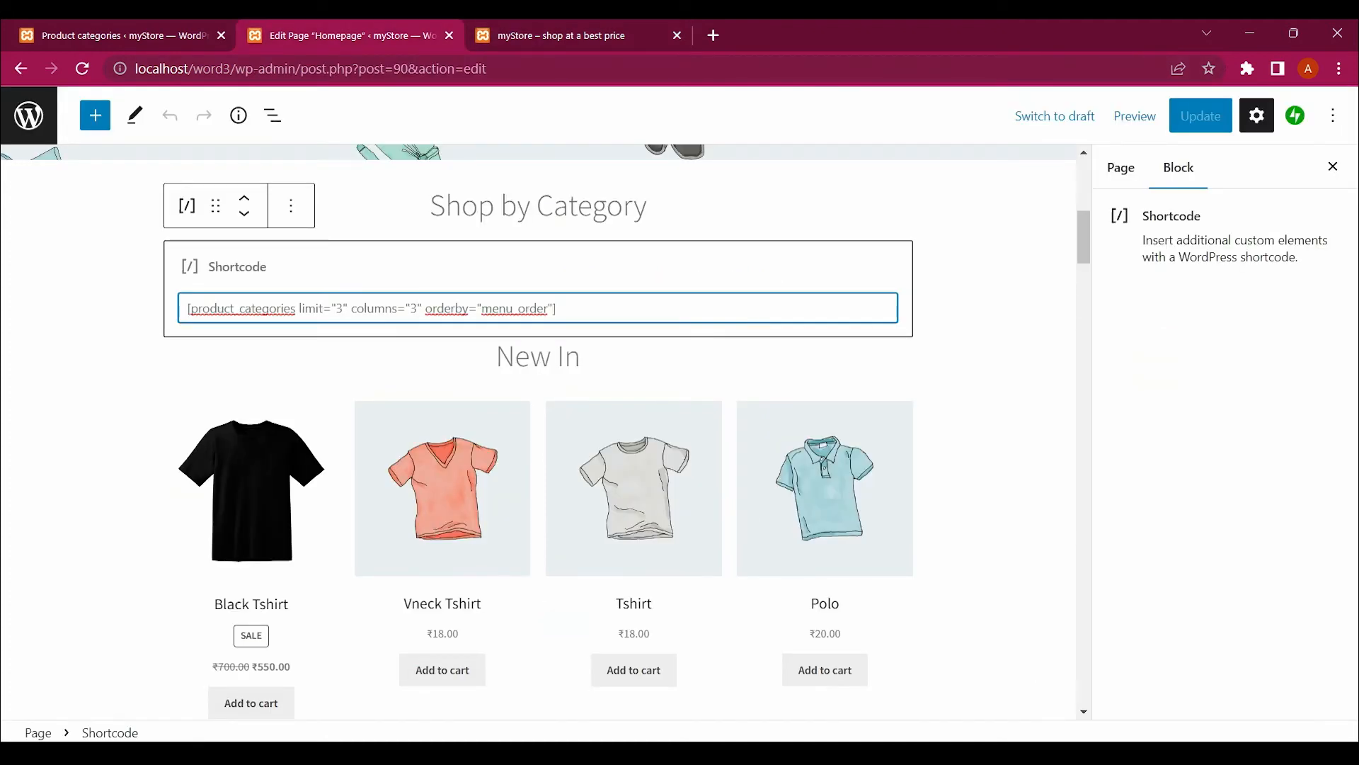
key("BackSpace")
type("4")
key("BackSpace")
type("4")
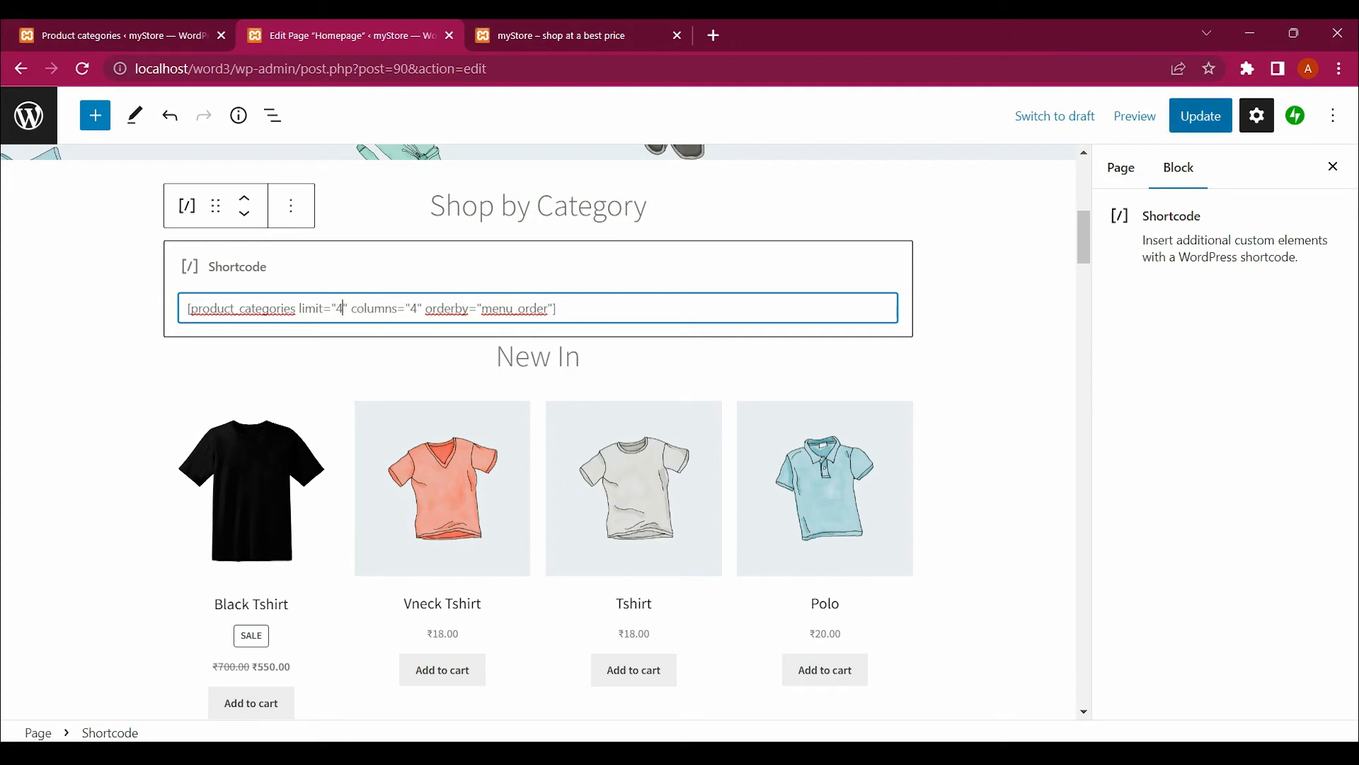
left_click(1201, 116)
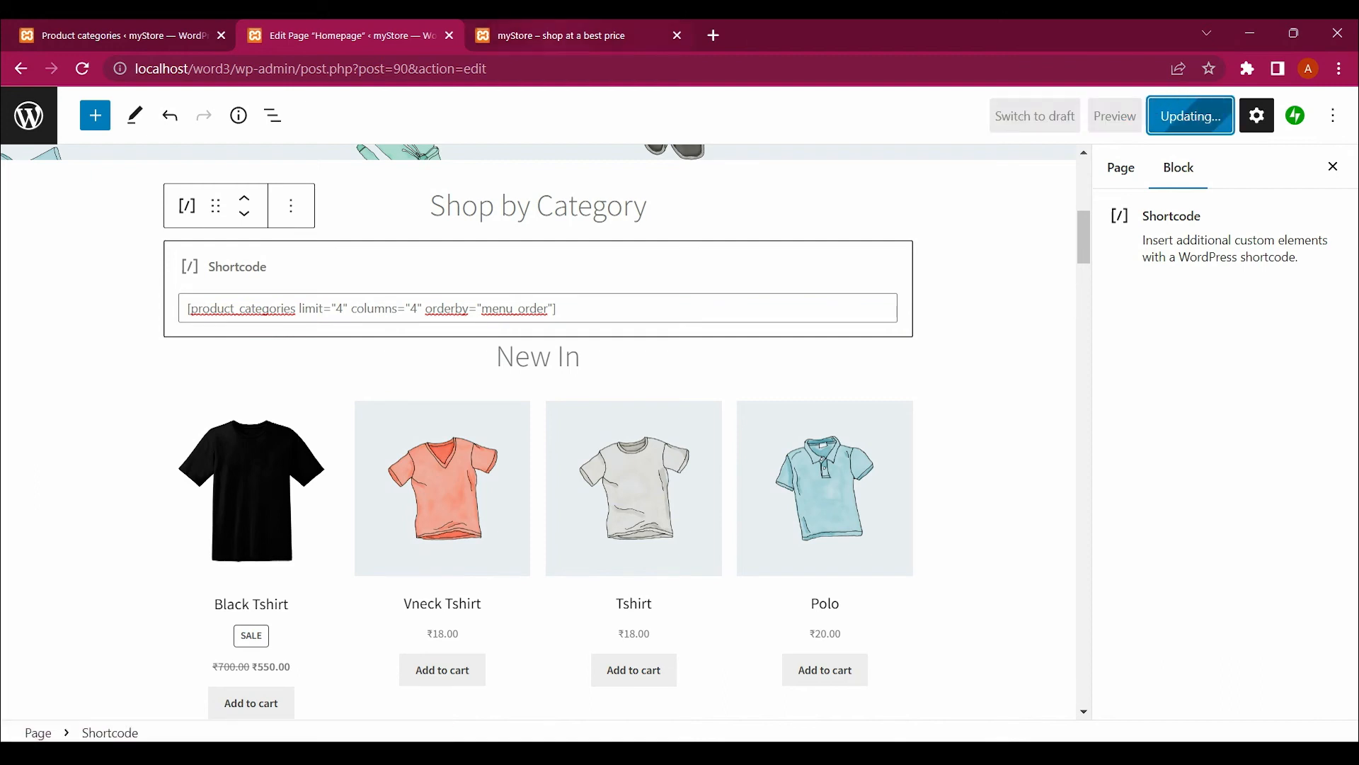
Reload the storefront homepage and check which categories its Shop by Category section shows with the updated shortcode
left_click(561, 35)
key("F5")
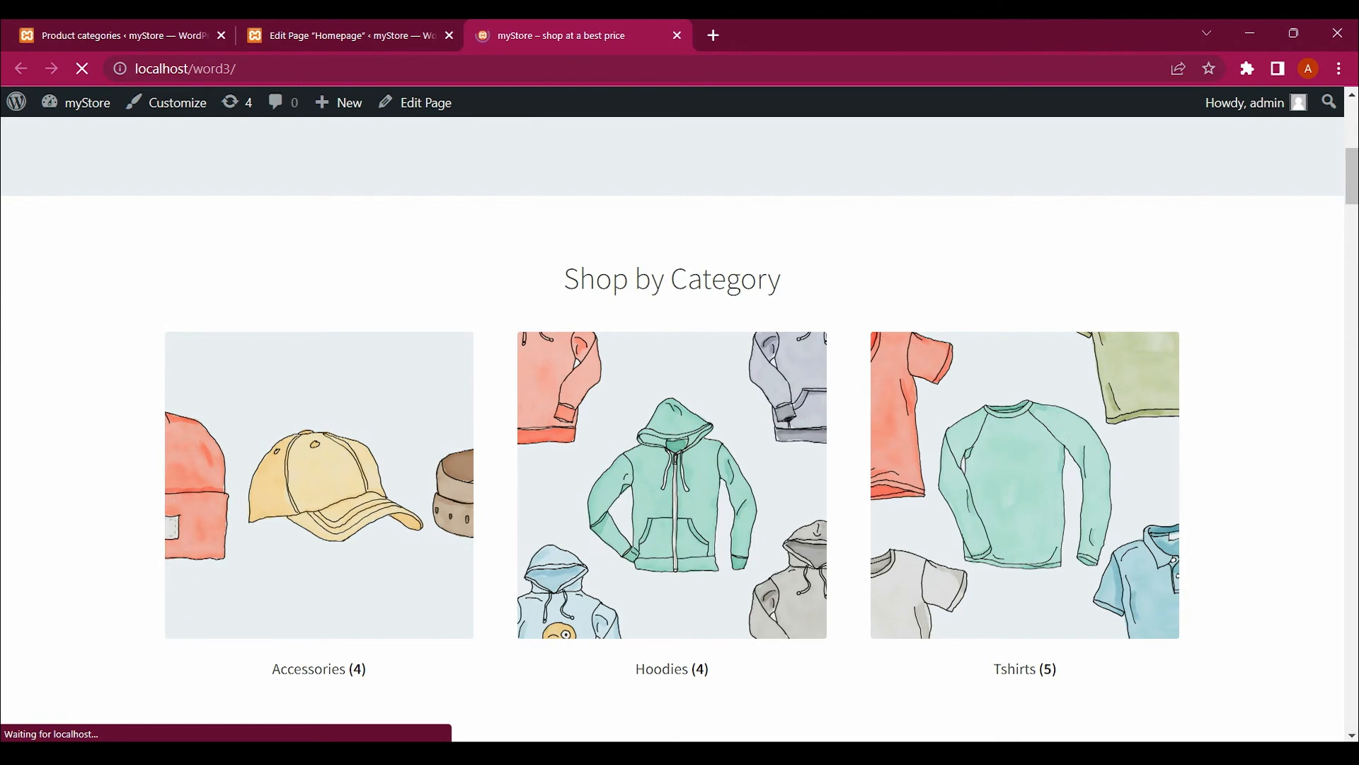
scroll(673, 425, "down", 1)
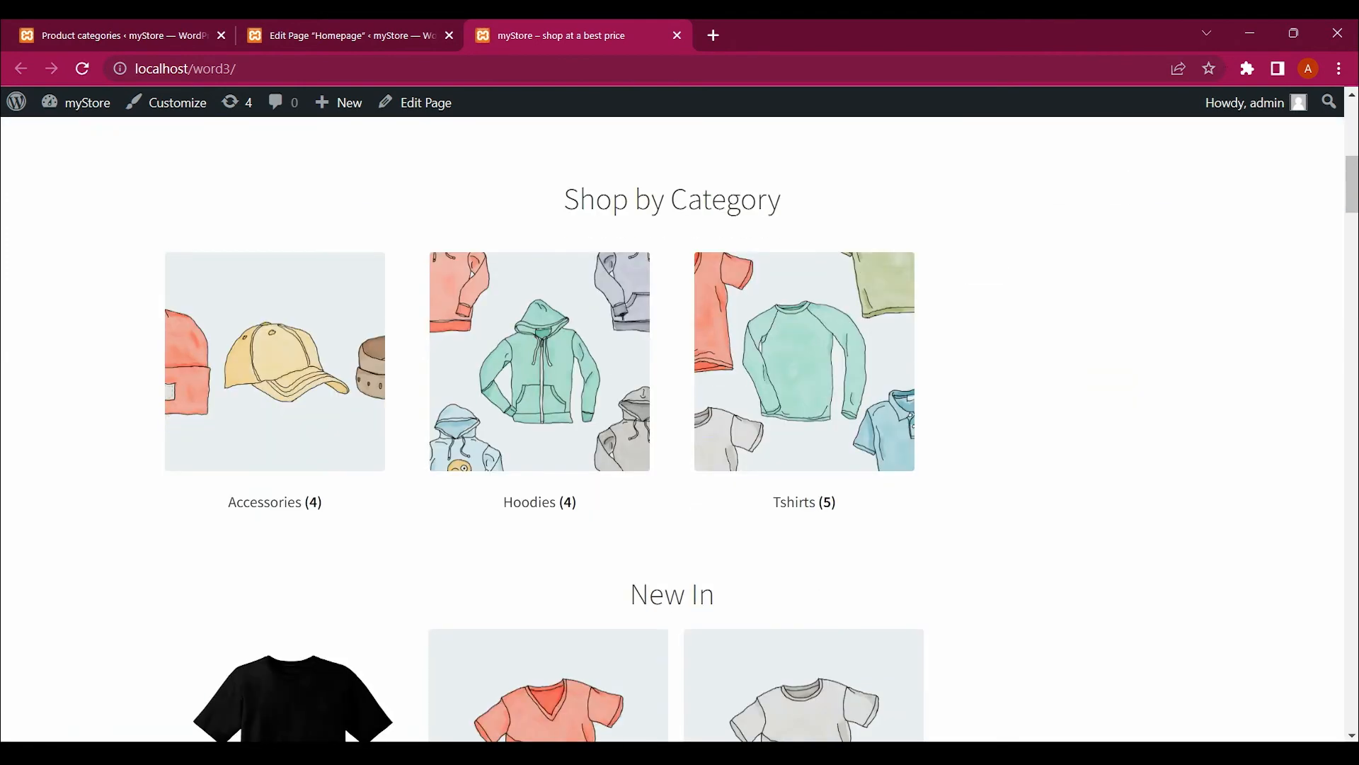
scroll(1059, 318, "down", 5)
scroll(1059, 318, "up", 9)
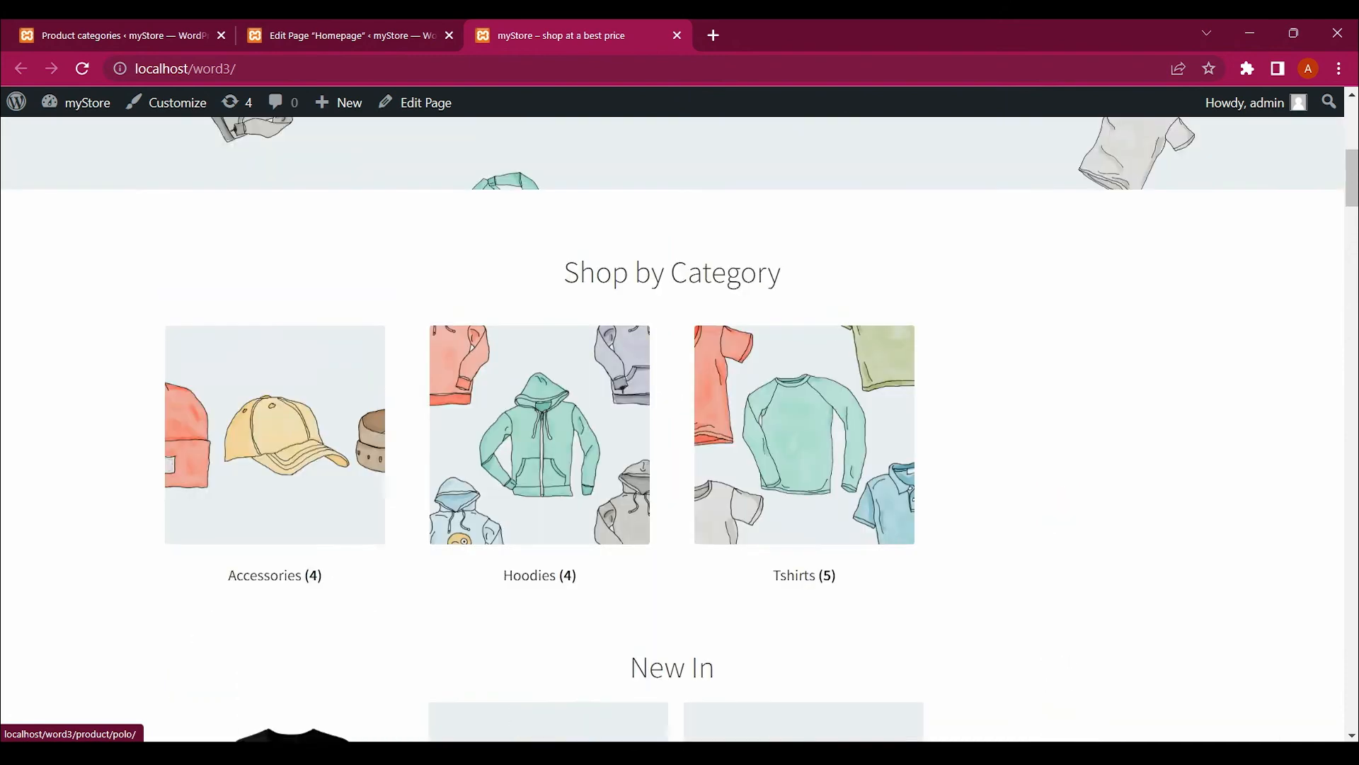
Look through the homepage's product sections, from New In to Fan Favorites, and return to Shop by Category
scroll(1059, 319, "down", 5)
scroll(1059, 397, "down", 6)
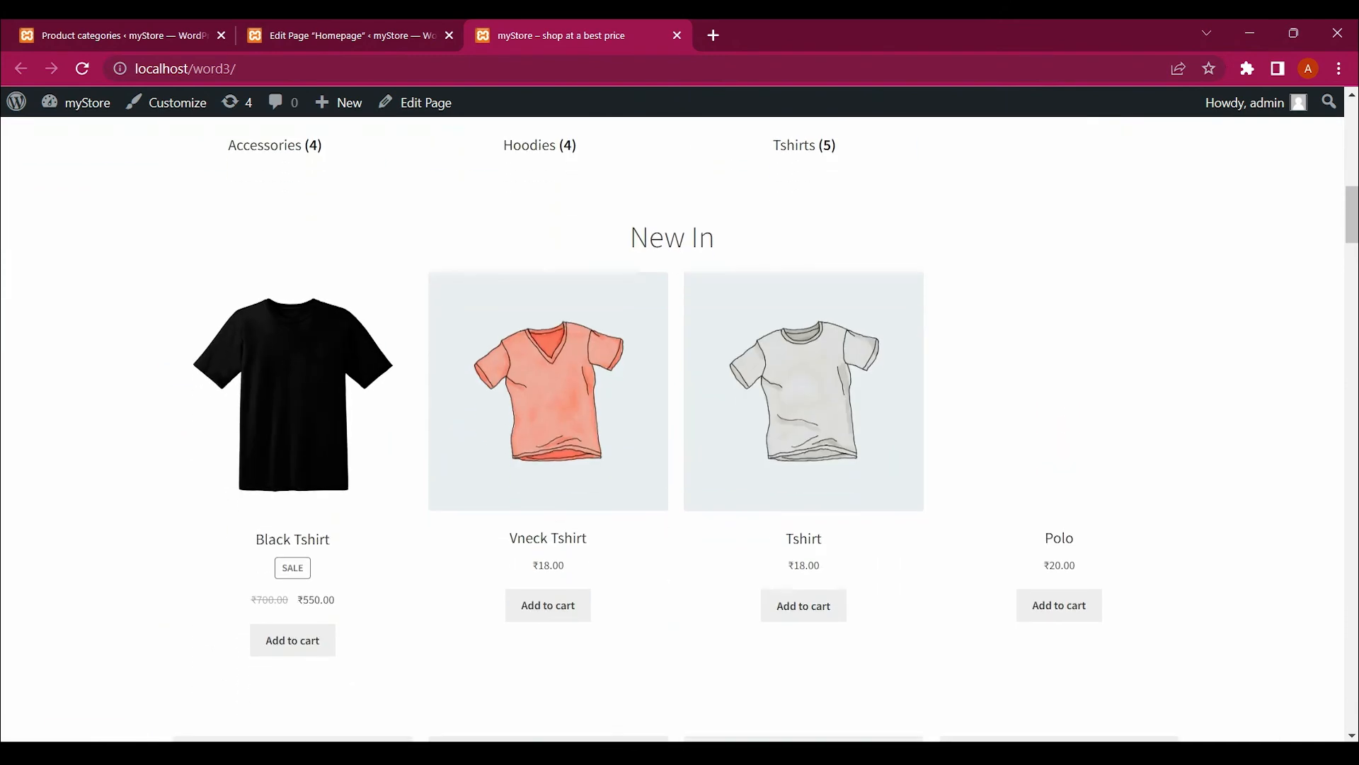
scroll(1059, 396, "down", 2)
scroll(1059, 163, "down", 4)
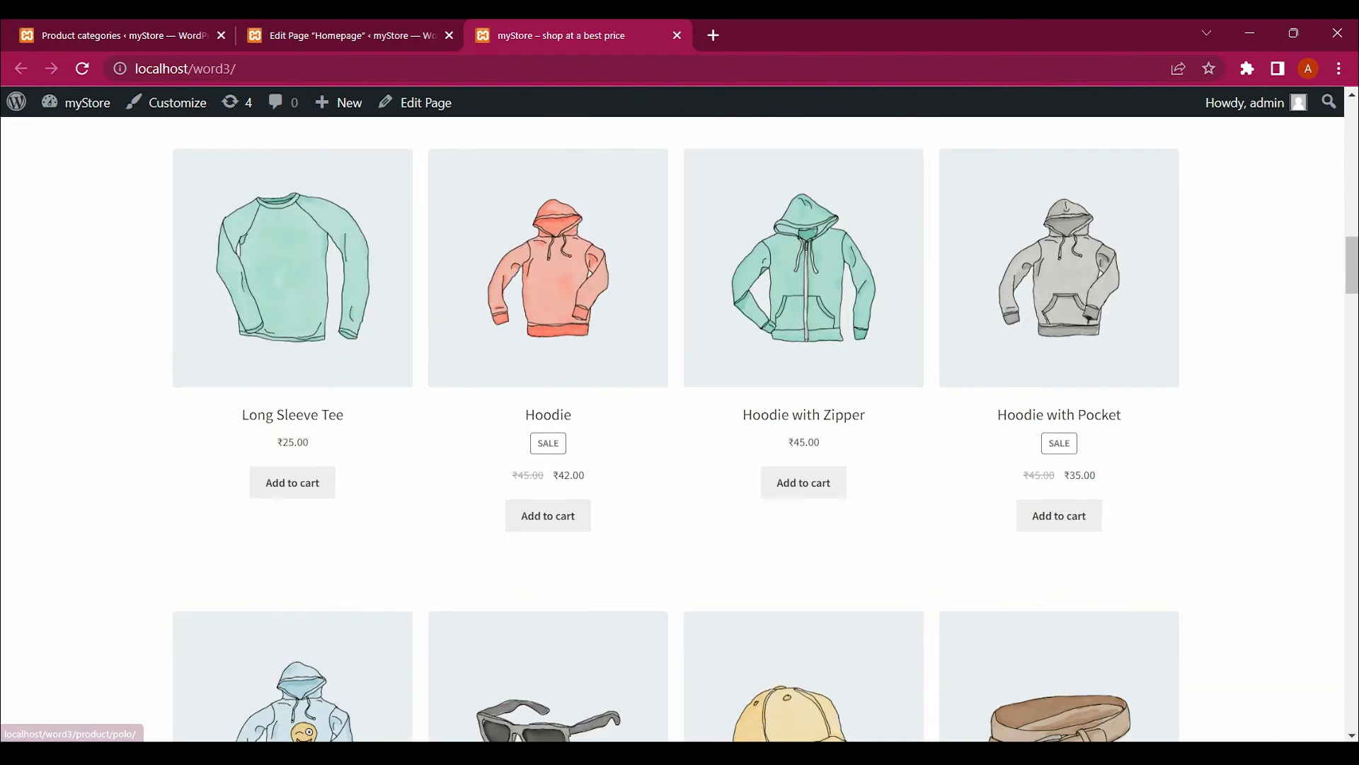
scroll(1059, 163, "down", 4)
scroll(1059, 397, "down", 7)
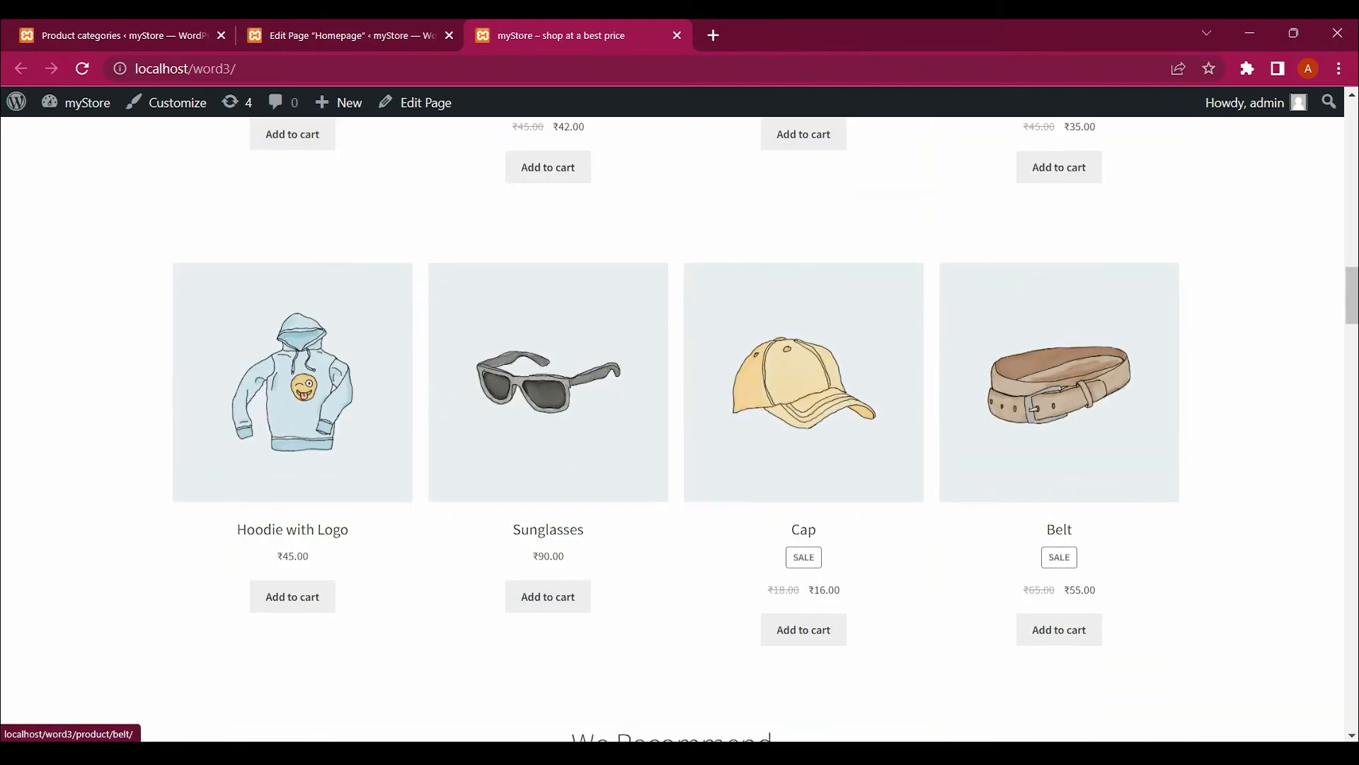
scroll(676, 425, "down", 3)
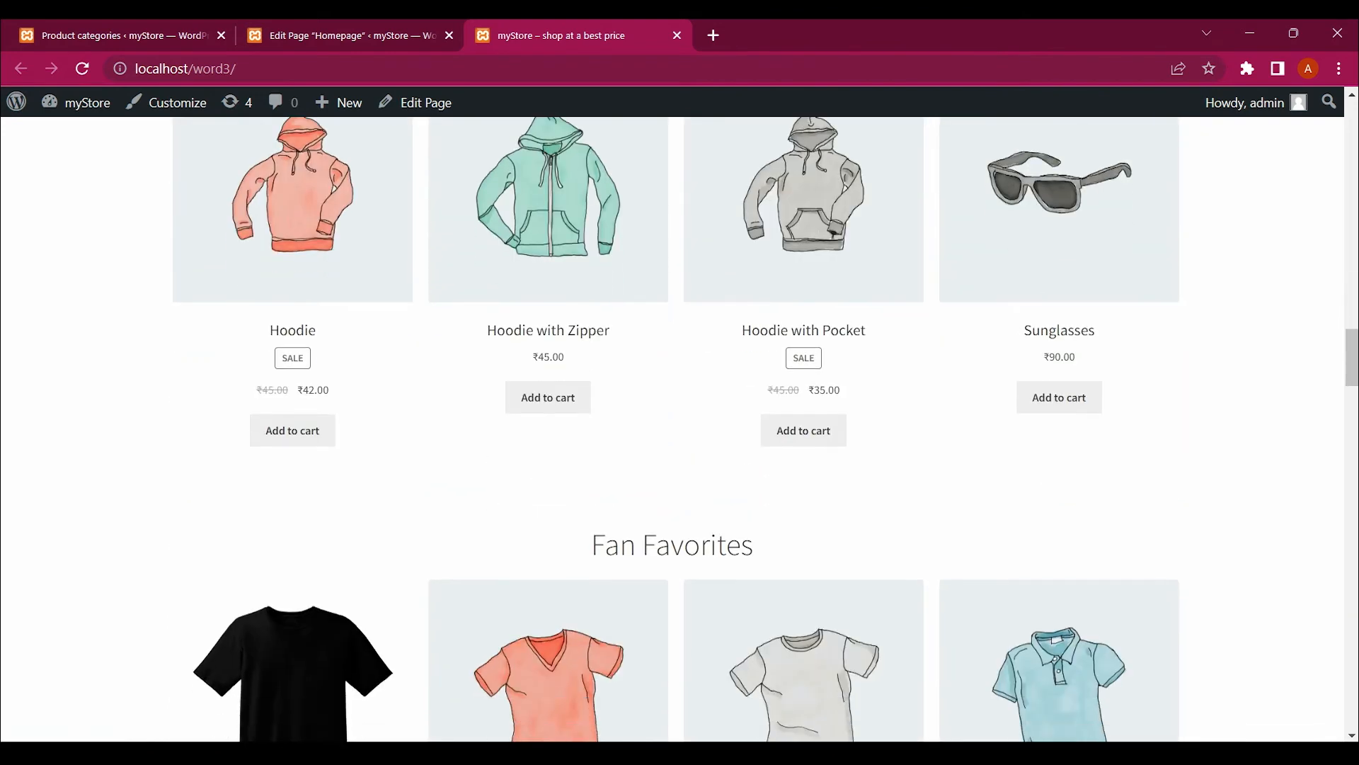
scroll(1059, 212, "down", 17)
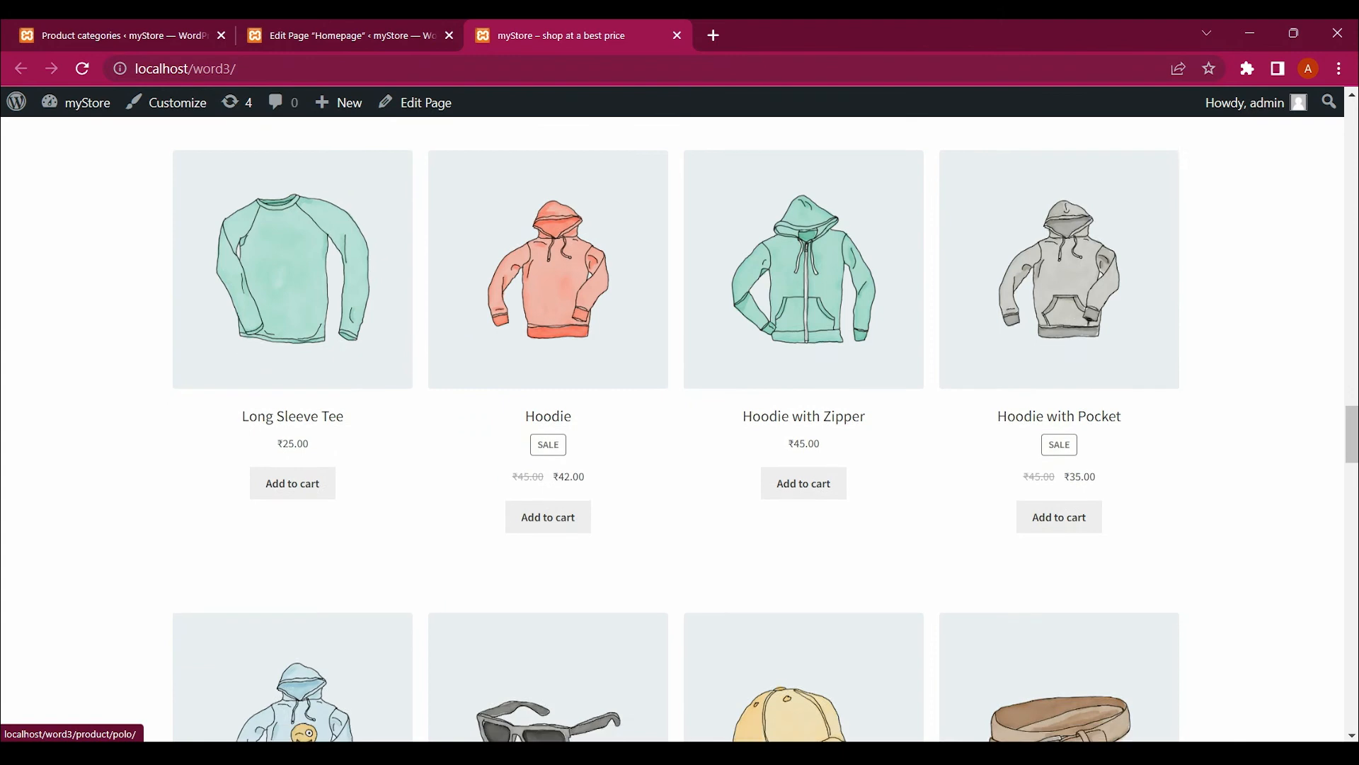
scroll(1076, 312, "down", 2)
scroll(1076, 311, "up", 13)
scroll(1076, 312, "down", 15)
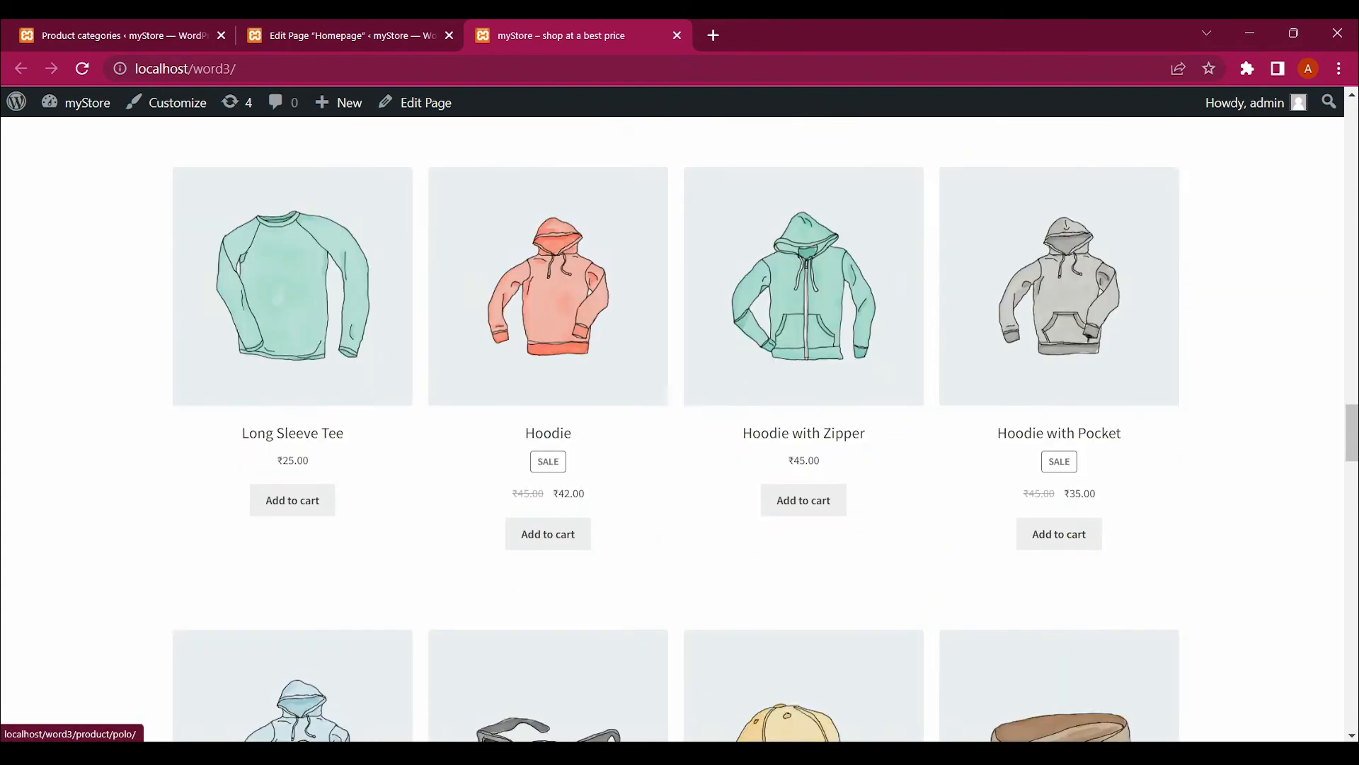
scroll(1076, 312, "down", 7)
scroll(1076, 312, "up", 13)
scroll(1059, 680, "down", 12)
scroll(1059, 679, "up", 16)
scroll(1060, 679, "down", 7)
scroll(1059, 679, "up", 20)
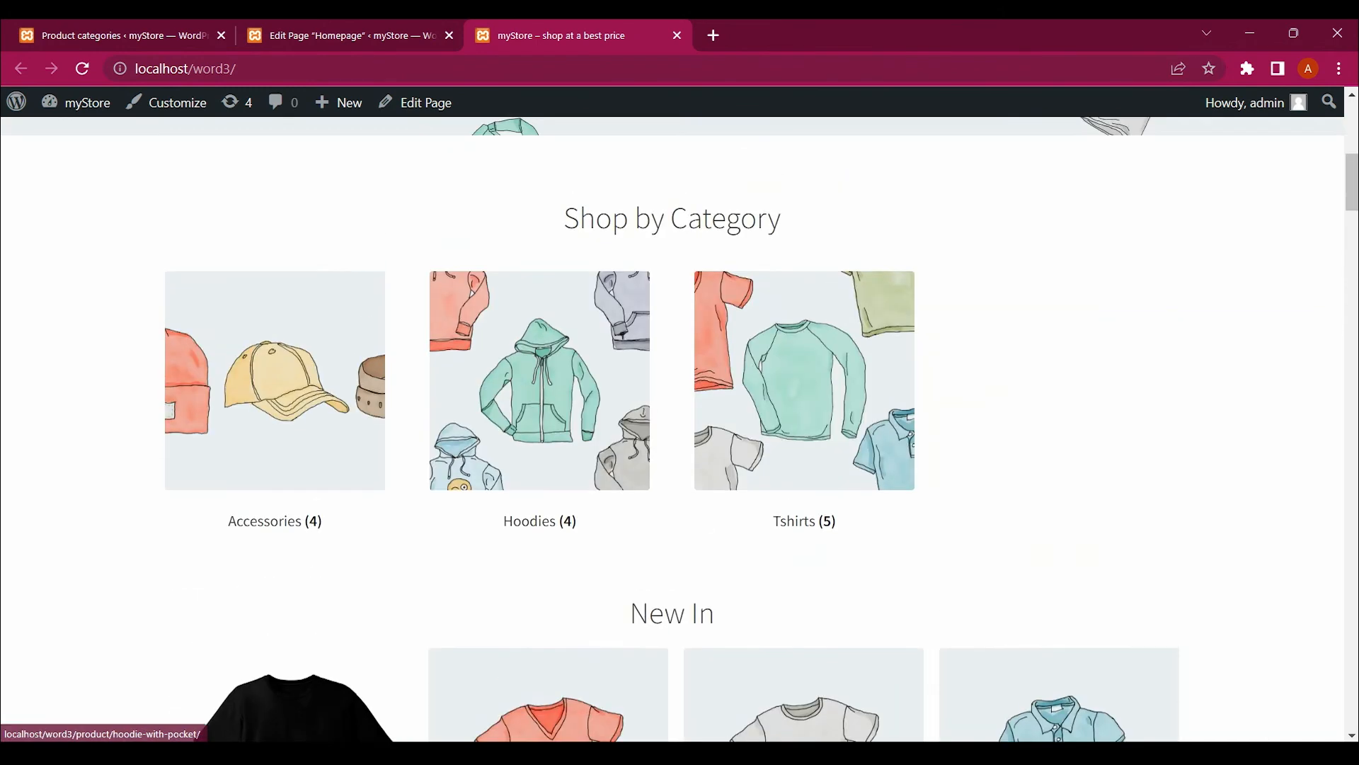
scroll(679, 430, "up", 1)
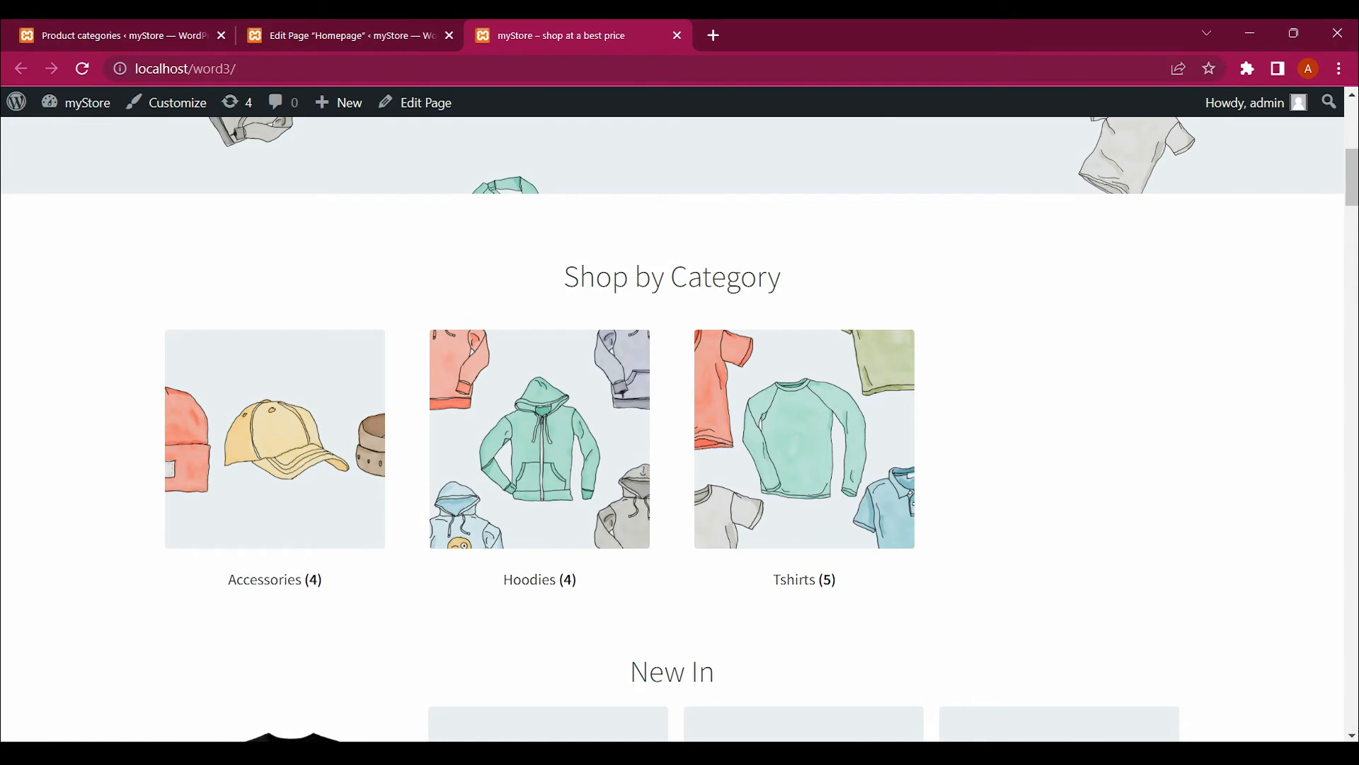
Recheck the product_categories shortcode in the homepage editor against the storefront's Shop by Category section
left_click(315, 34)
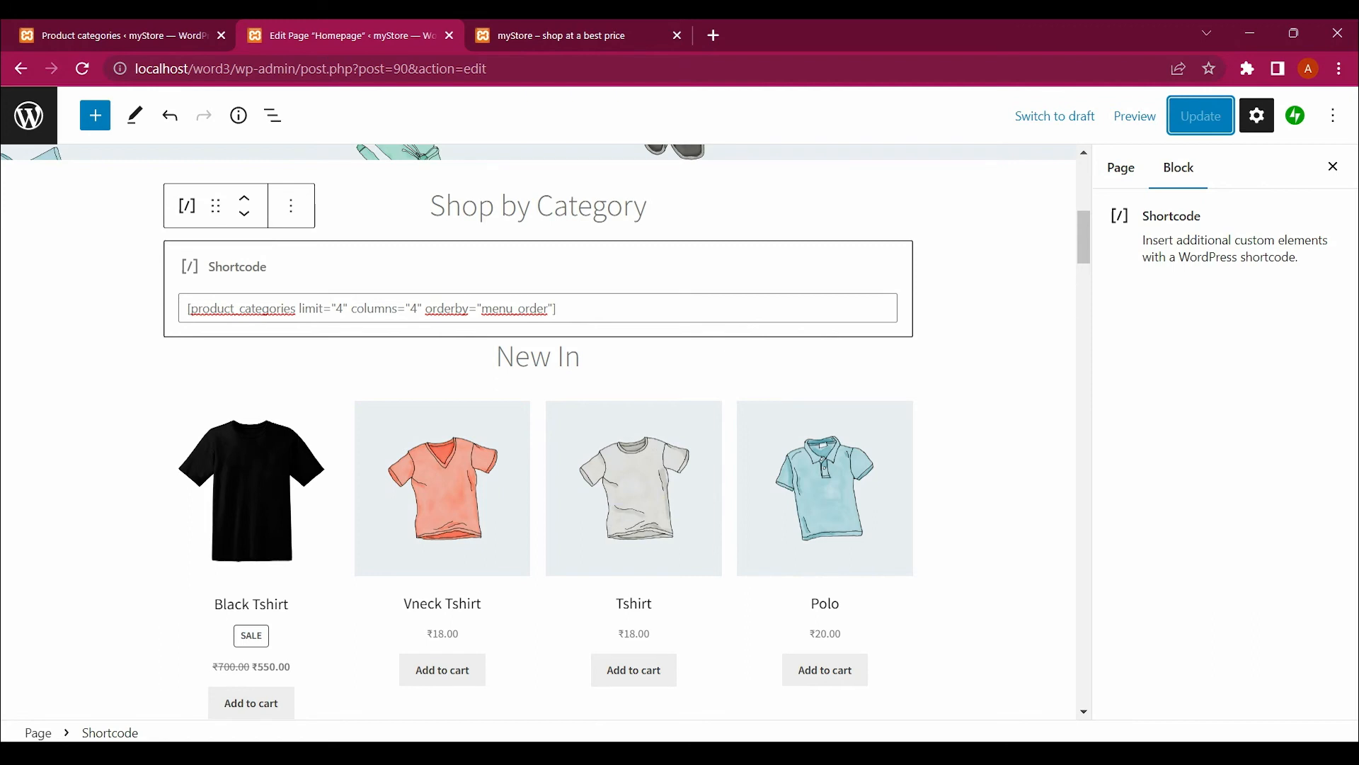
scroll(542, 432, "down", 1)
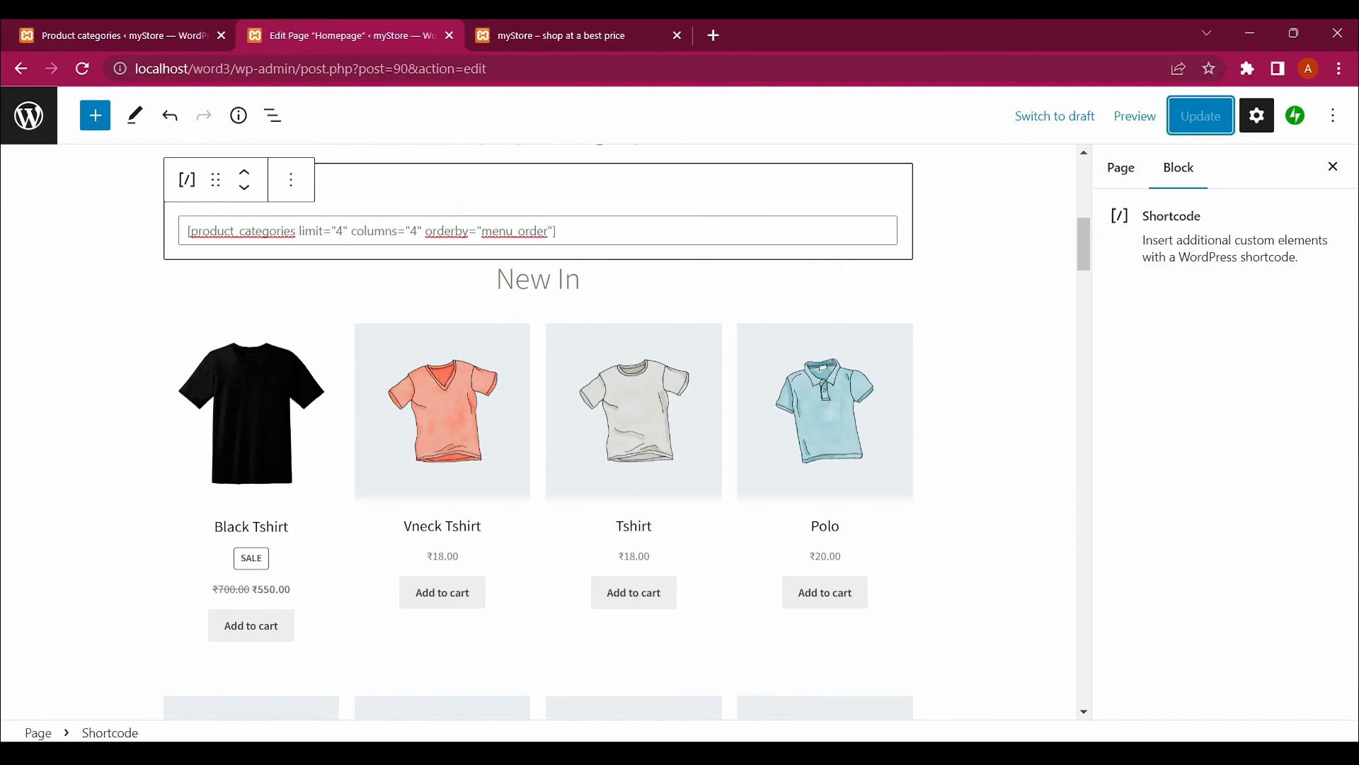
left_click(995, 397)
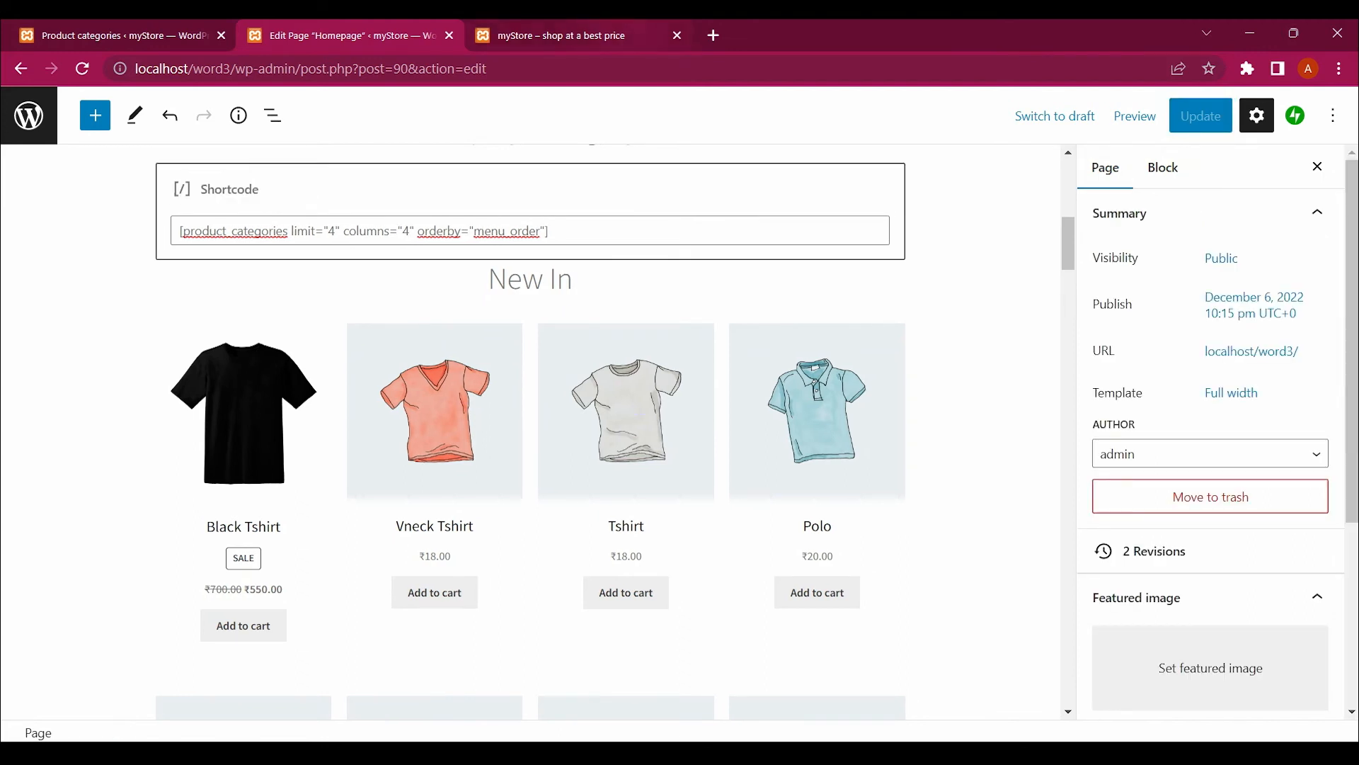
left_click(577, 35)
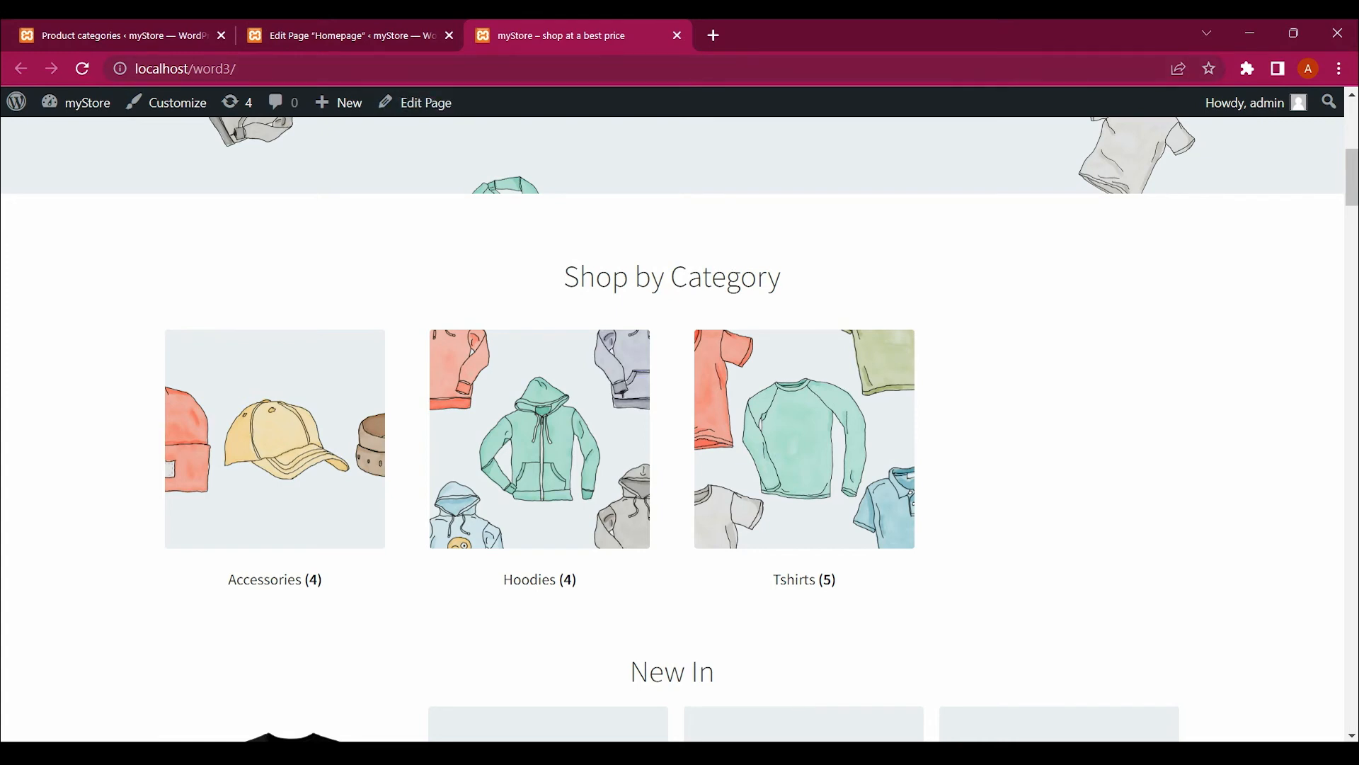
Check the product categories list in the admin, and open the Black Tshirt product for editing from the products list
left_click(122, 35)
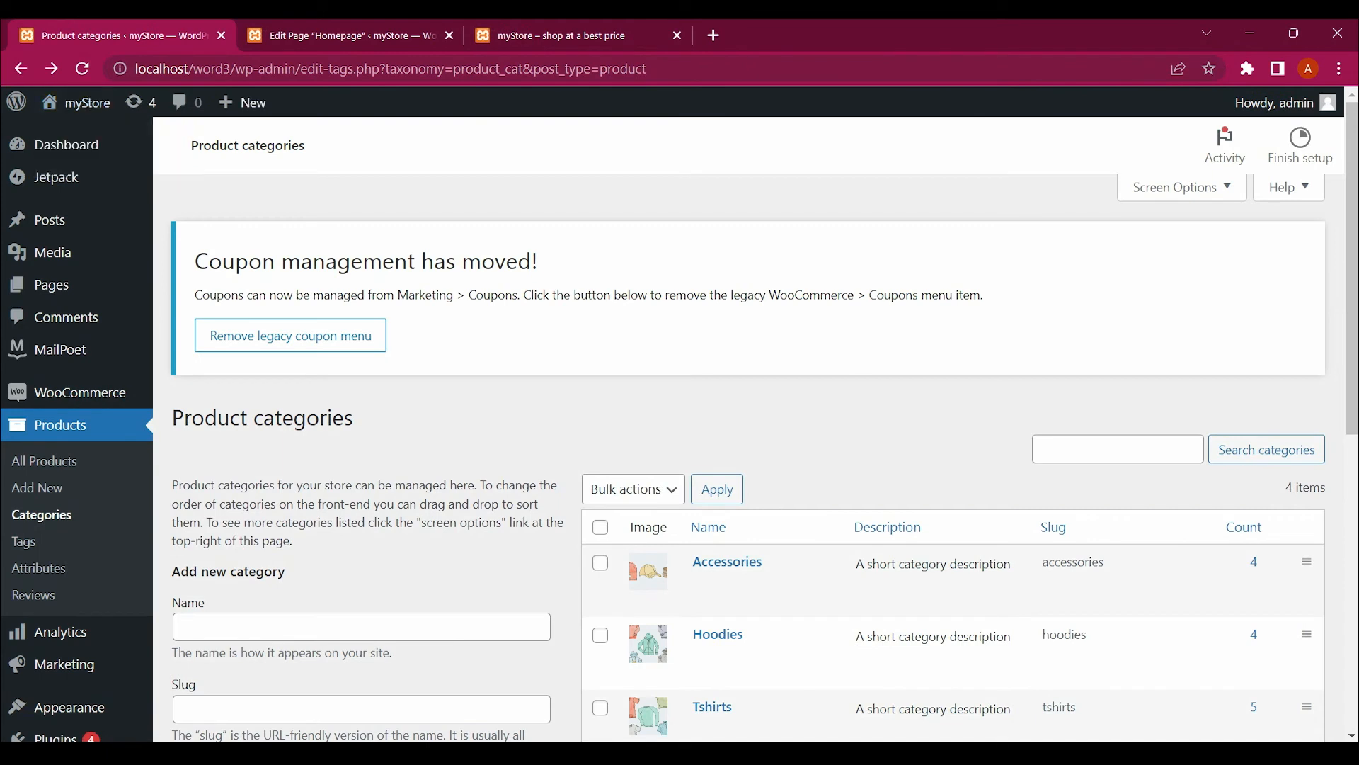
scroll(680, 425, "down", 1)
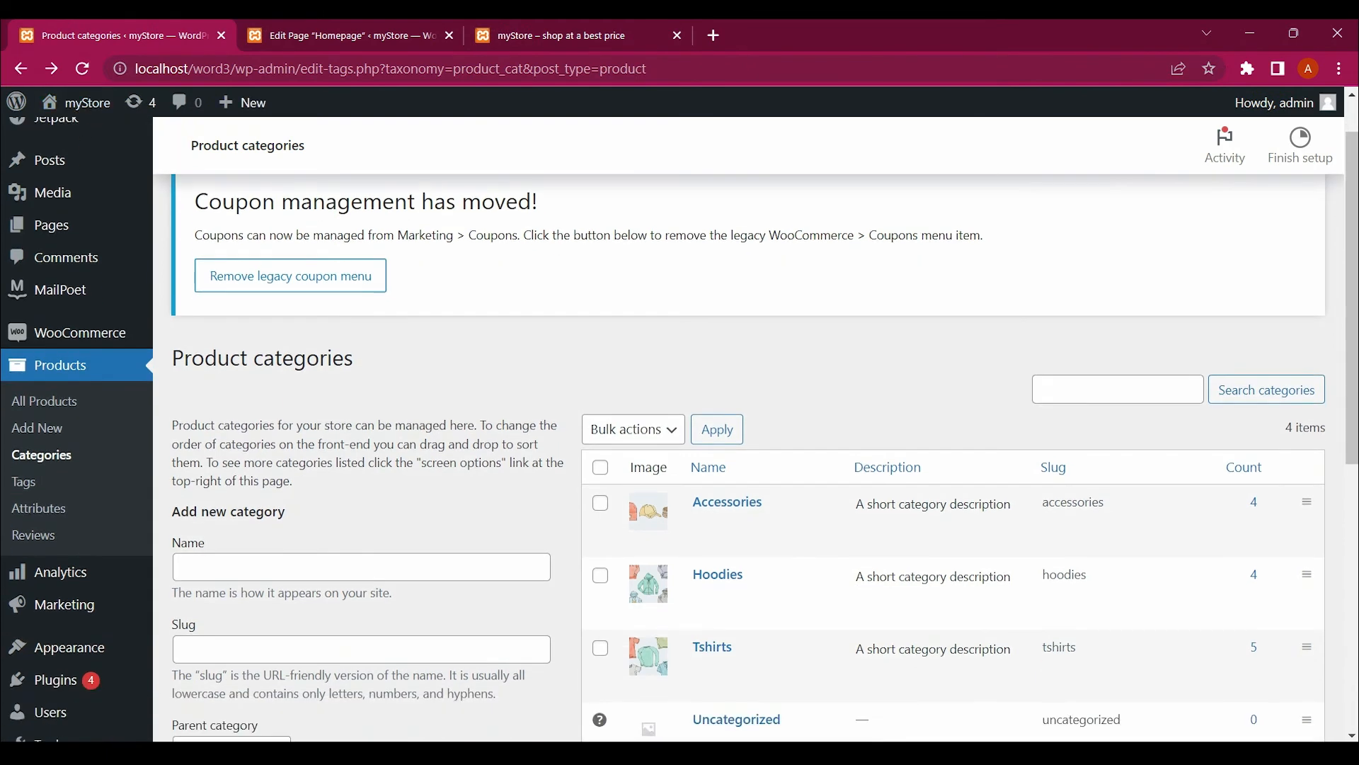
left_click(44, 401)
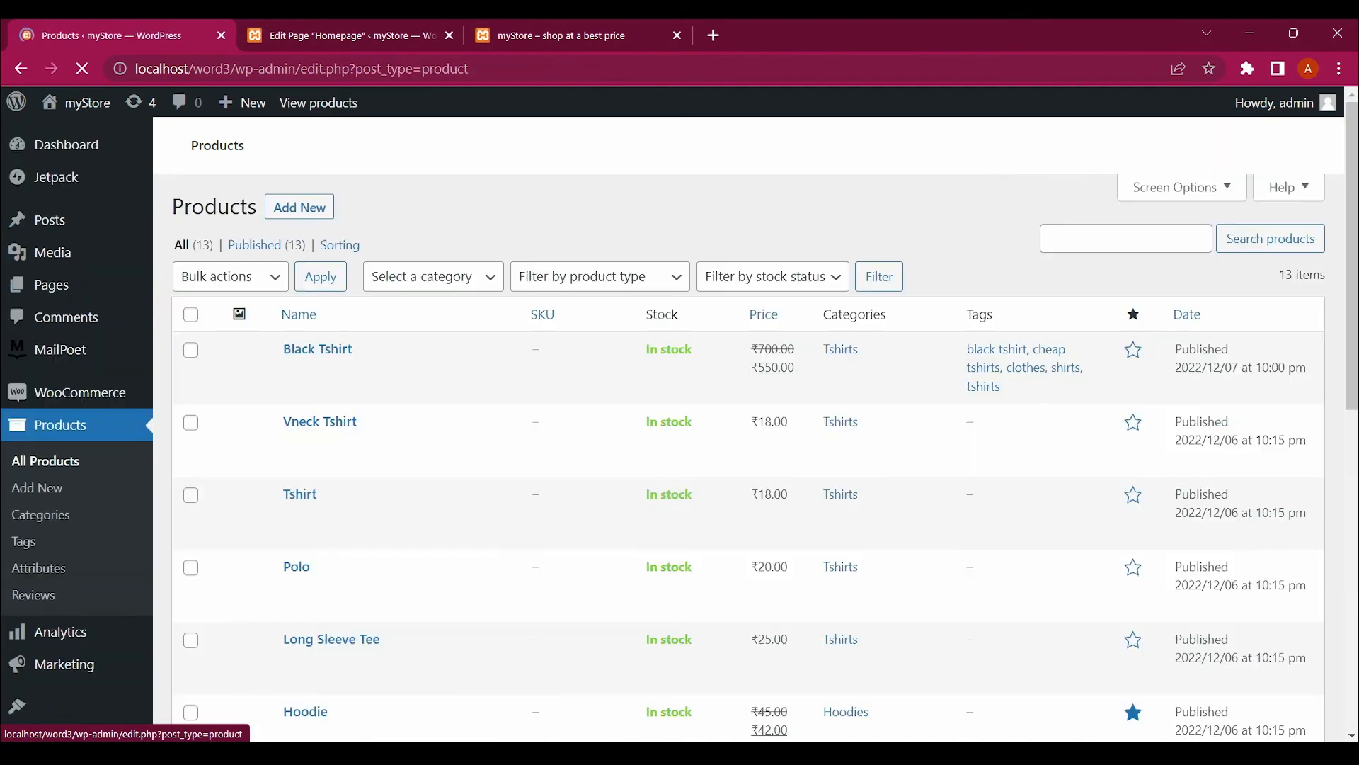
scroll(680, 425, "down", 5)
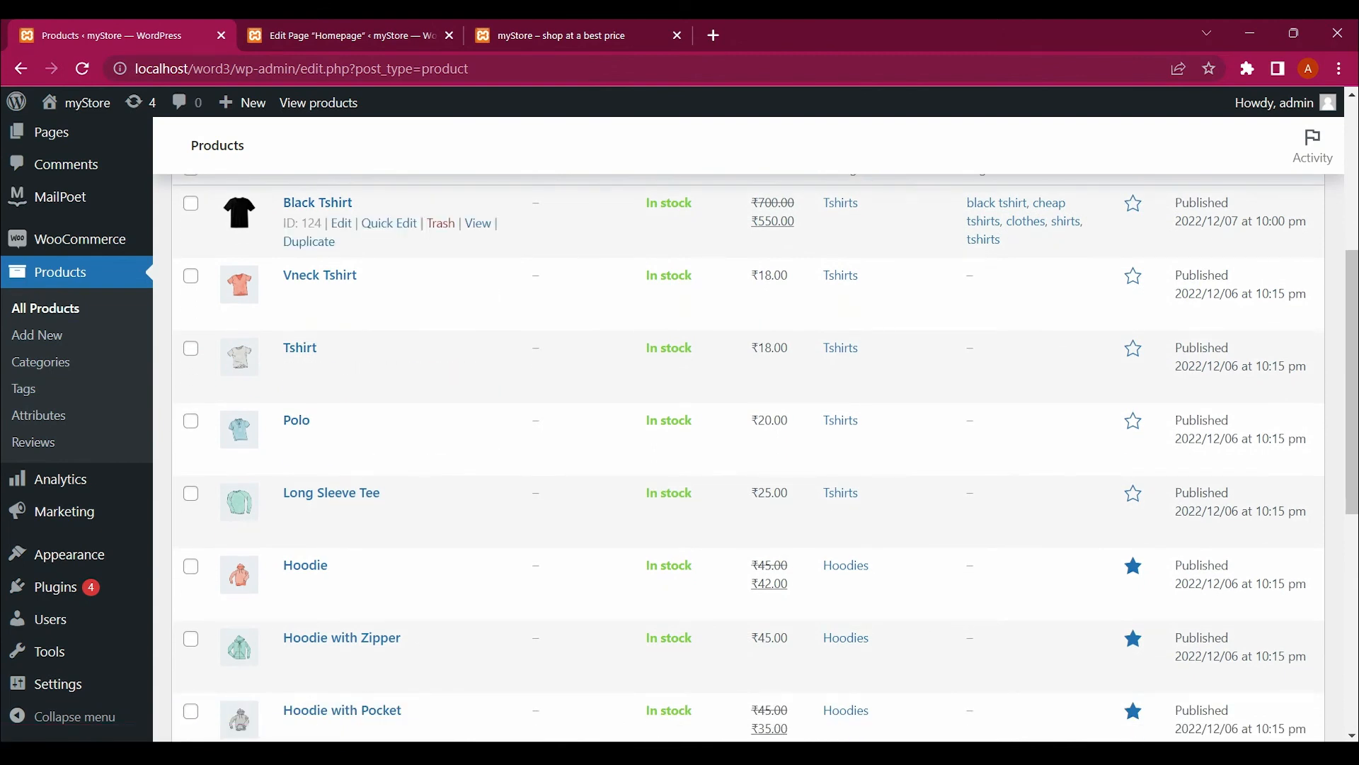
left_click(341, 223)
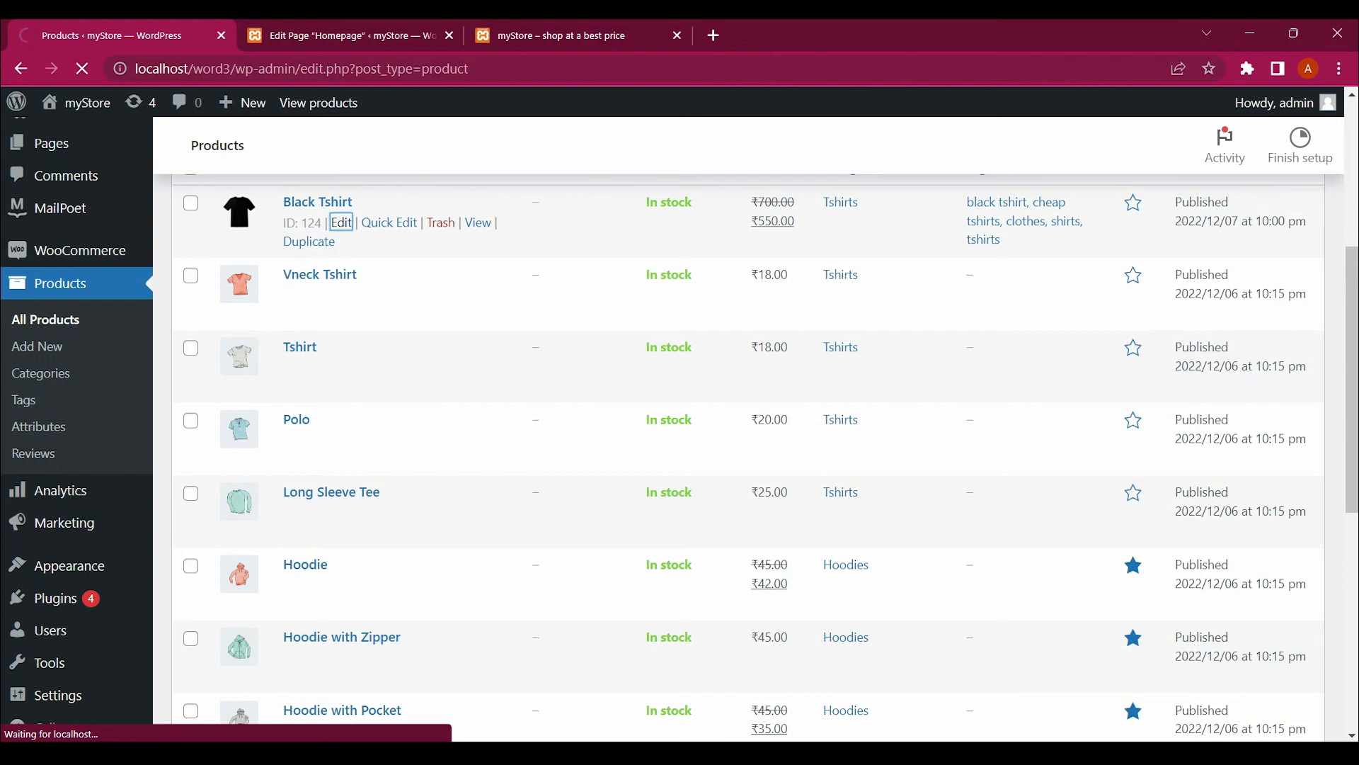
Move the Black Tshirt product from the Tshirts category to Men's and update the product
scroll(1193, 221, "down", 2)
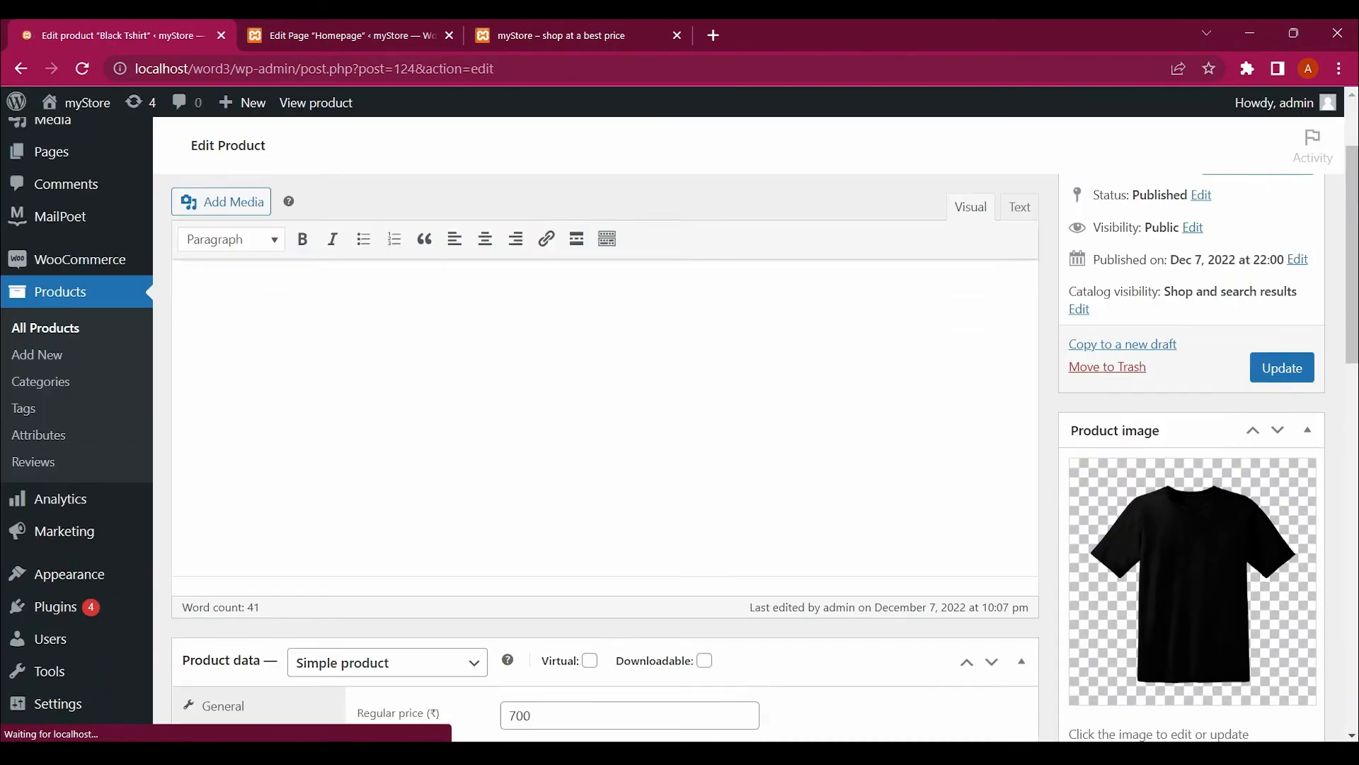
scroll(1193, 221, "down", 12)
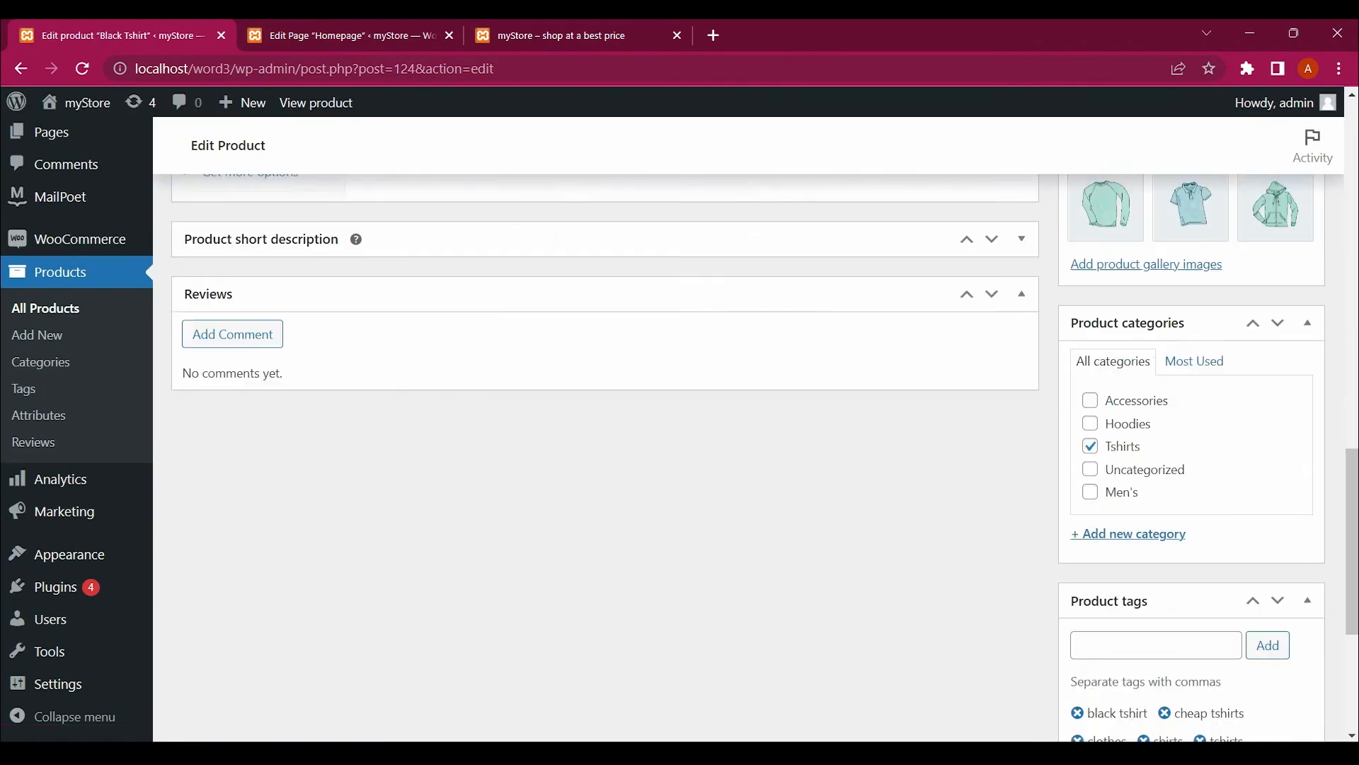
left_click(1091, 357)
left_click(1090, 403)
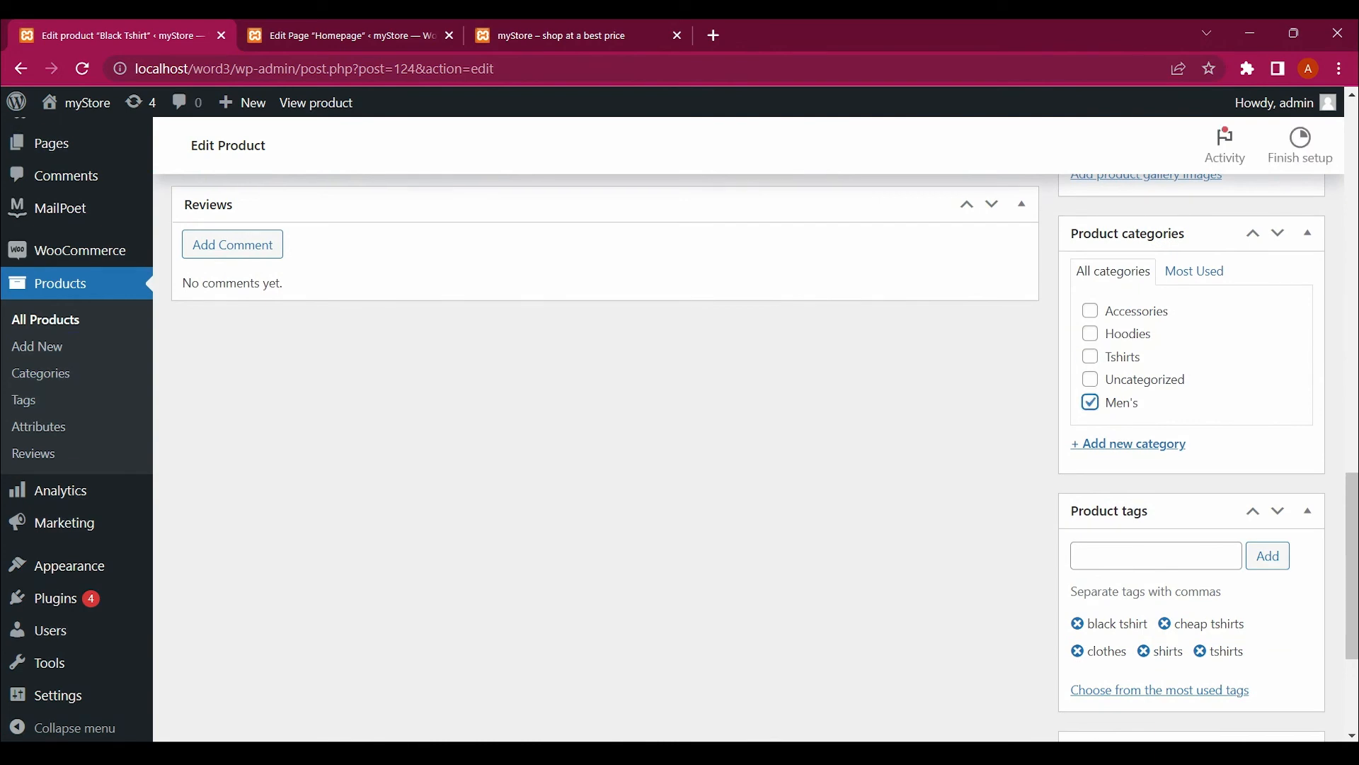
scroll(605, 460, "up", 15)
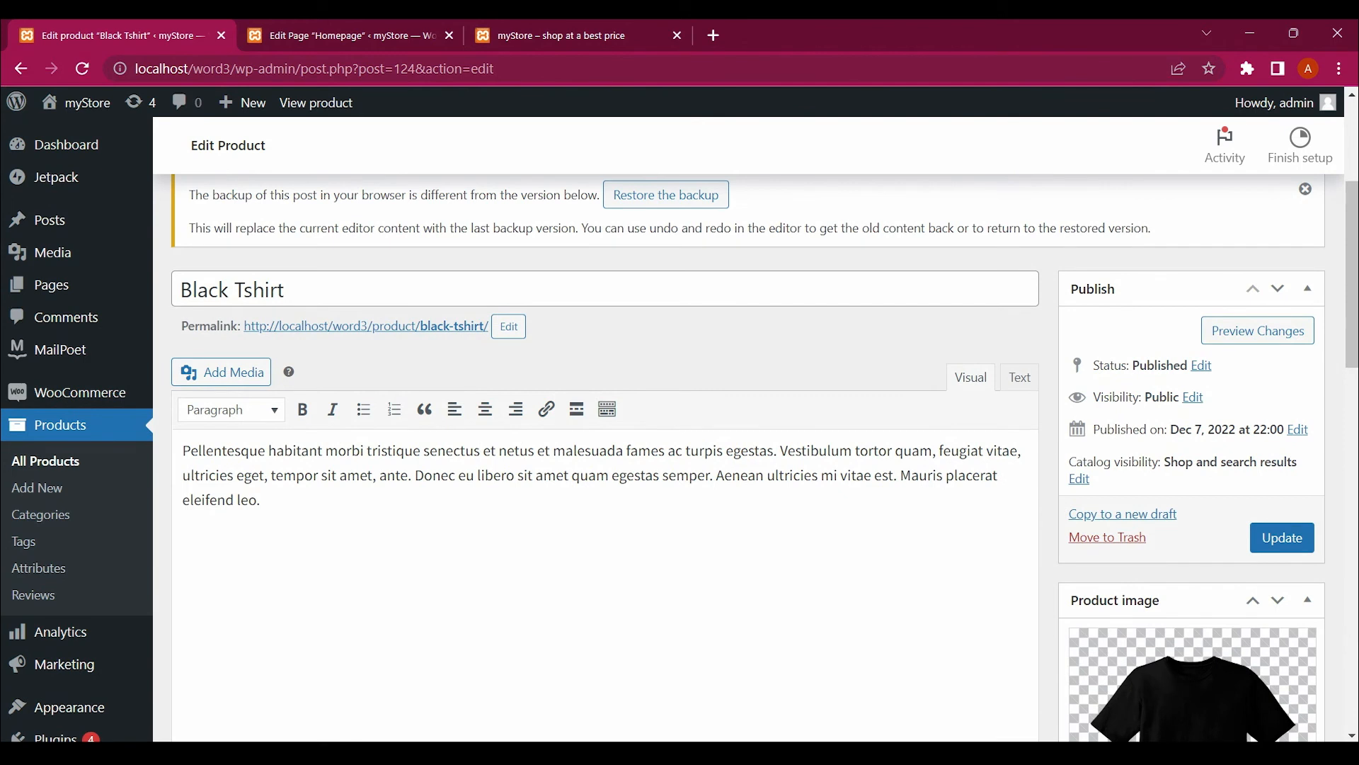
left_click(1282, 538)
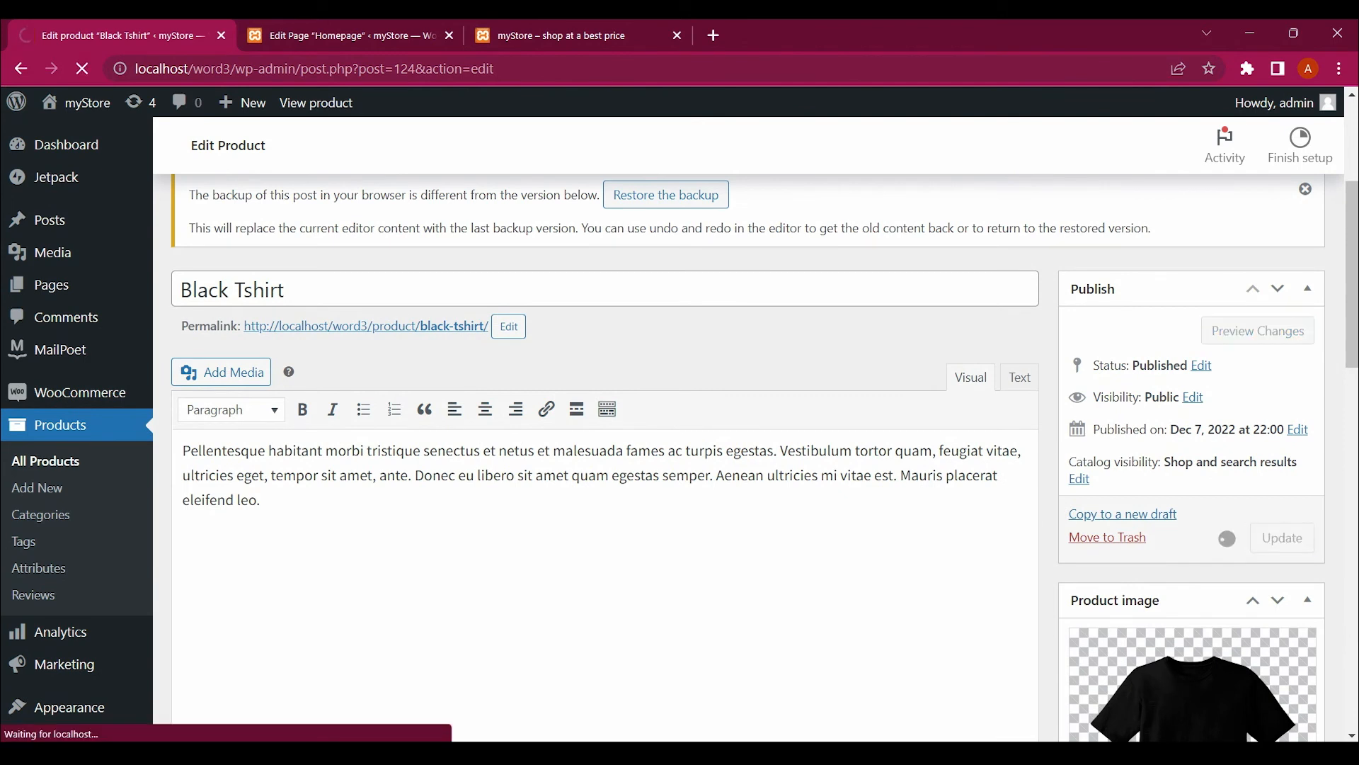
Open the product categories list and check the product count of each category, including Men's
scroll(42, 410, "down", 1)
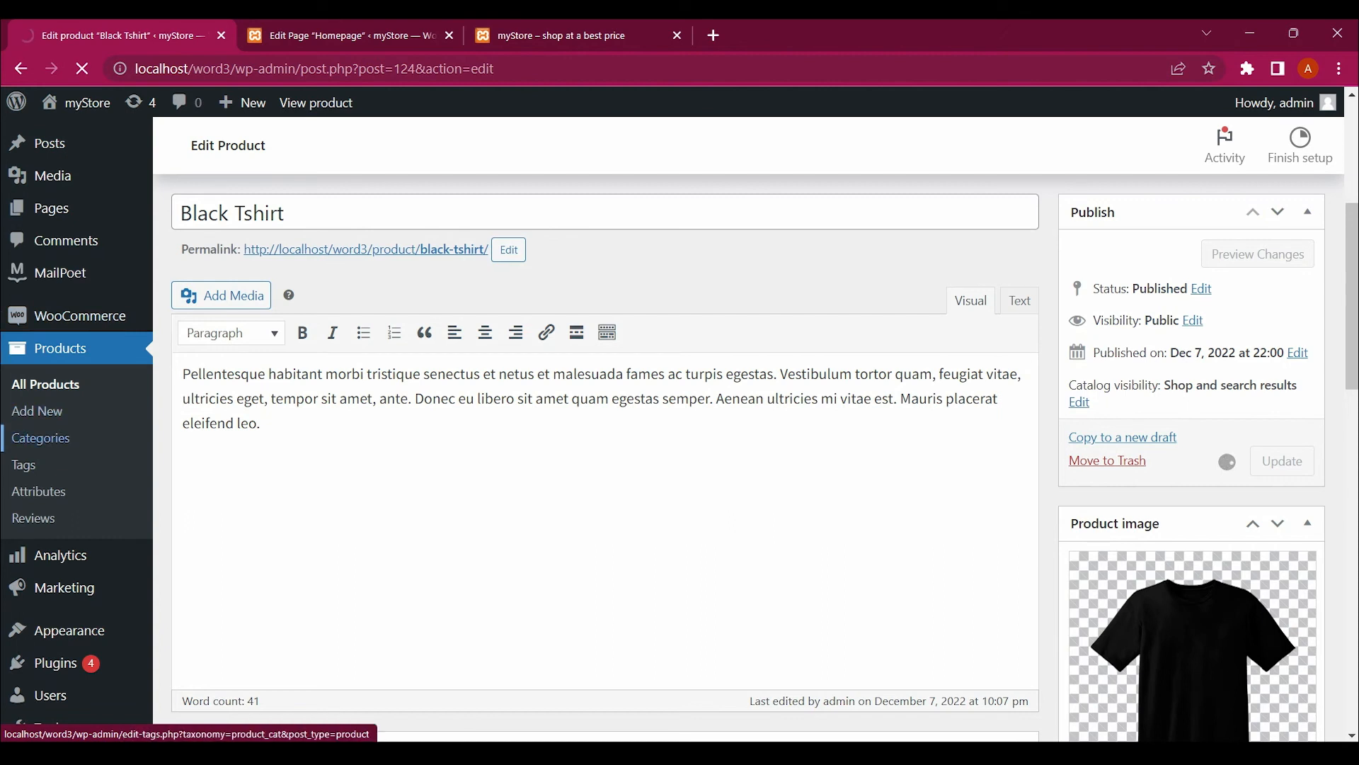
left_click(41, 438)
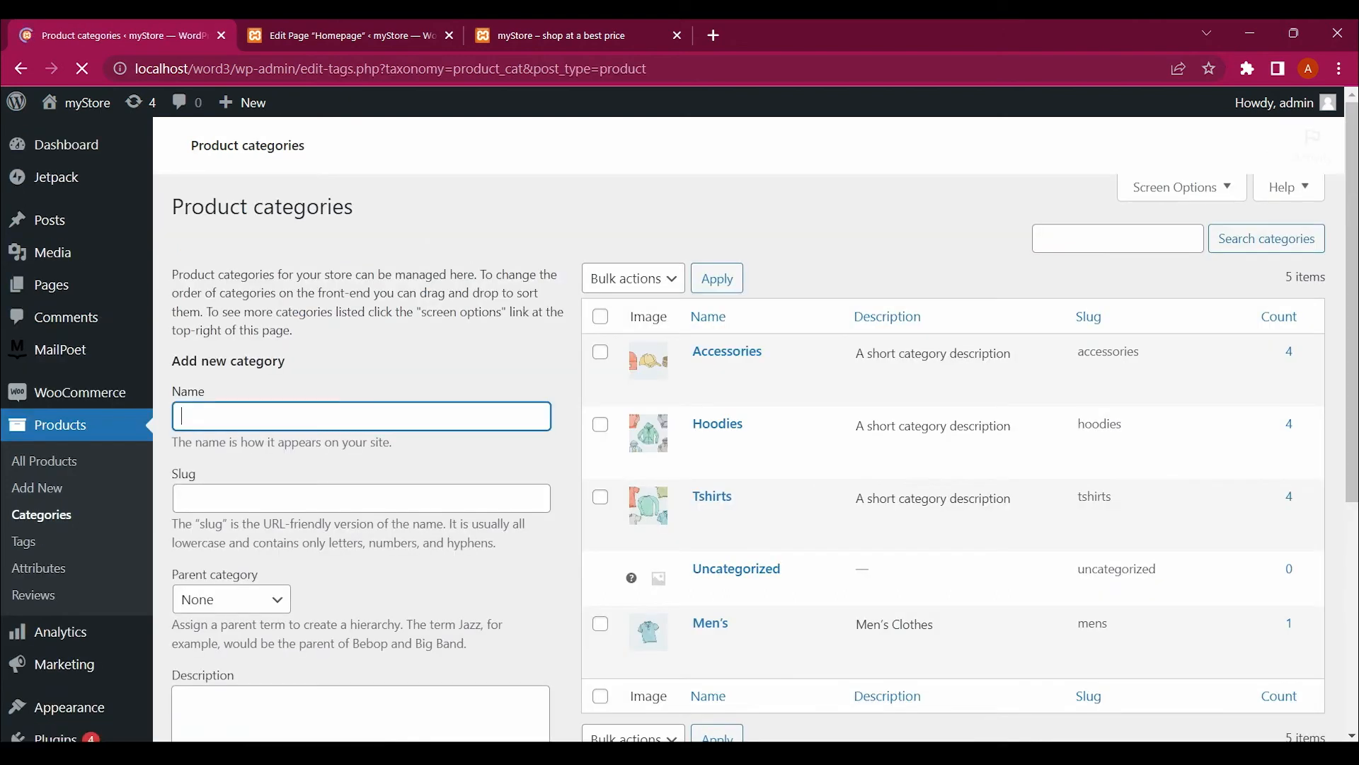
scroll(679, 425, "down", 2)
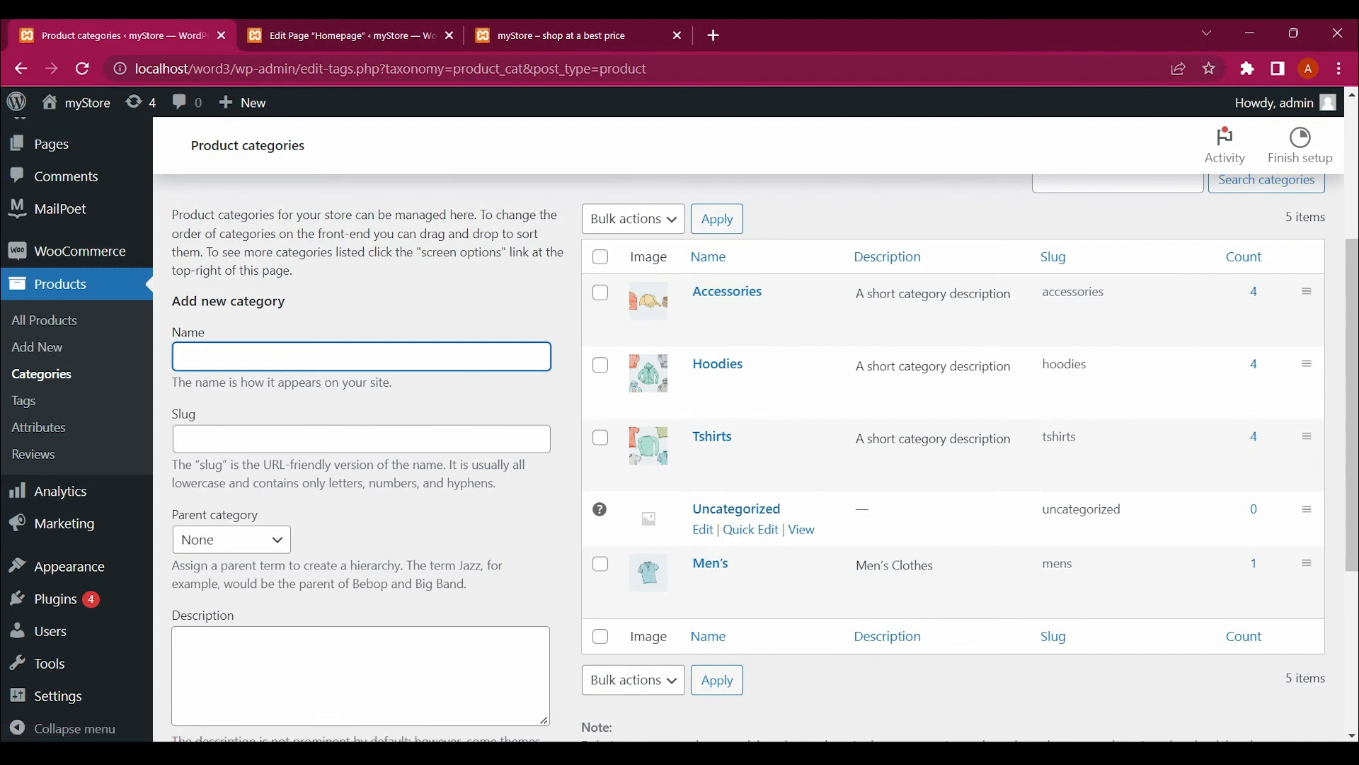
scroll(736, 528, "down", 1)
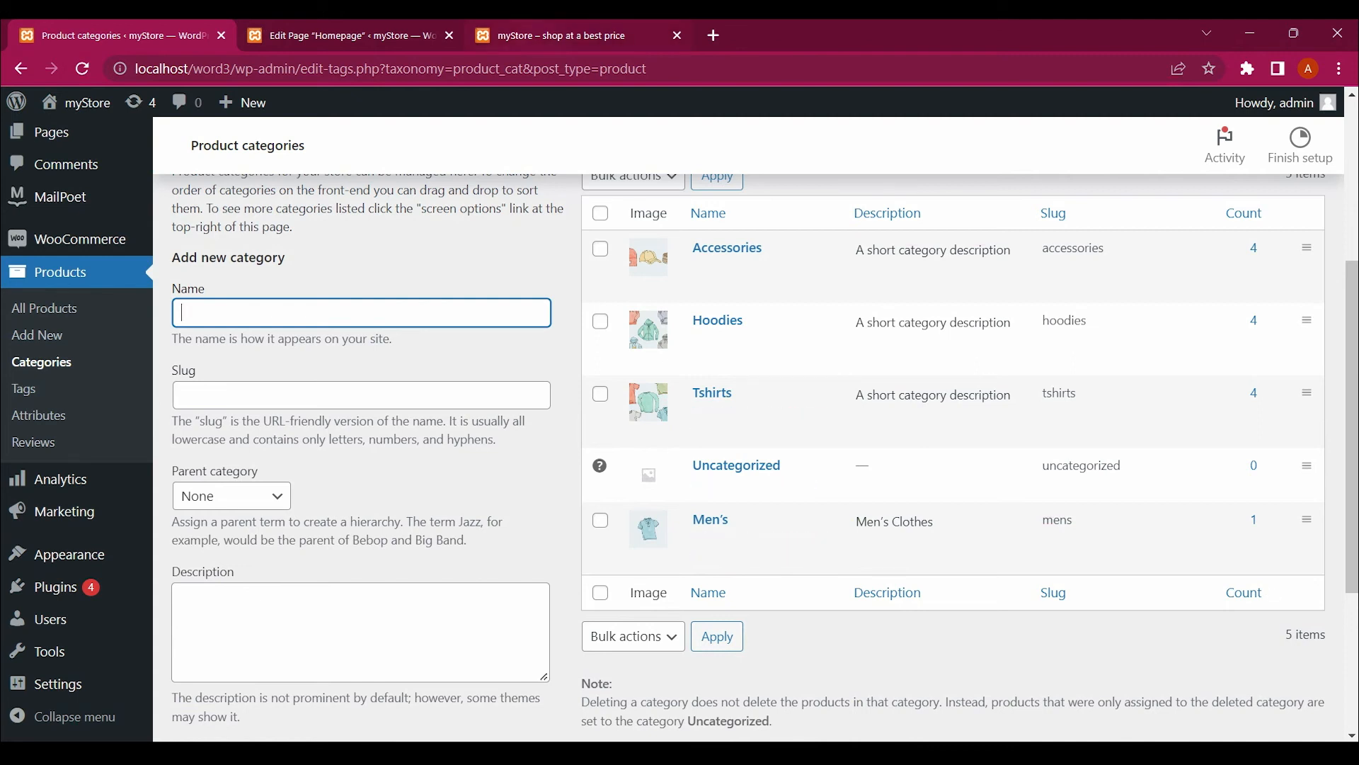
Reload the storefront homepage and open the Men's category from Shop by Category to view its products
left_click(567, 36)
key("F5")
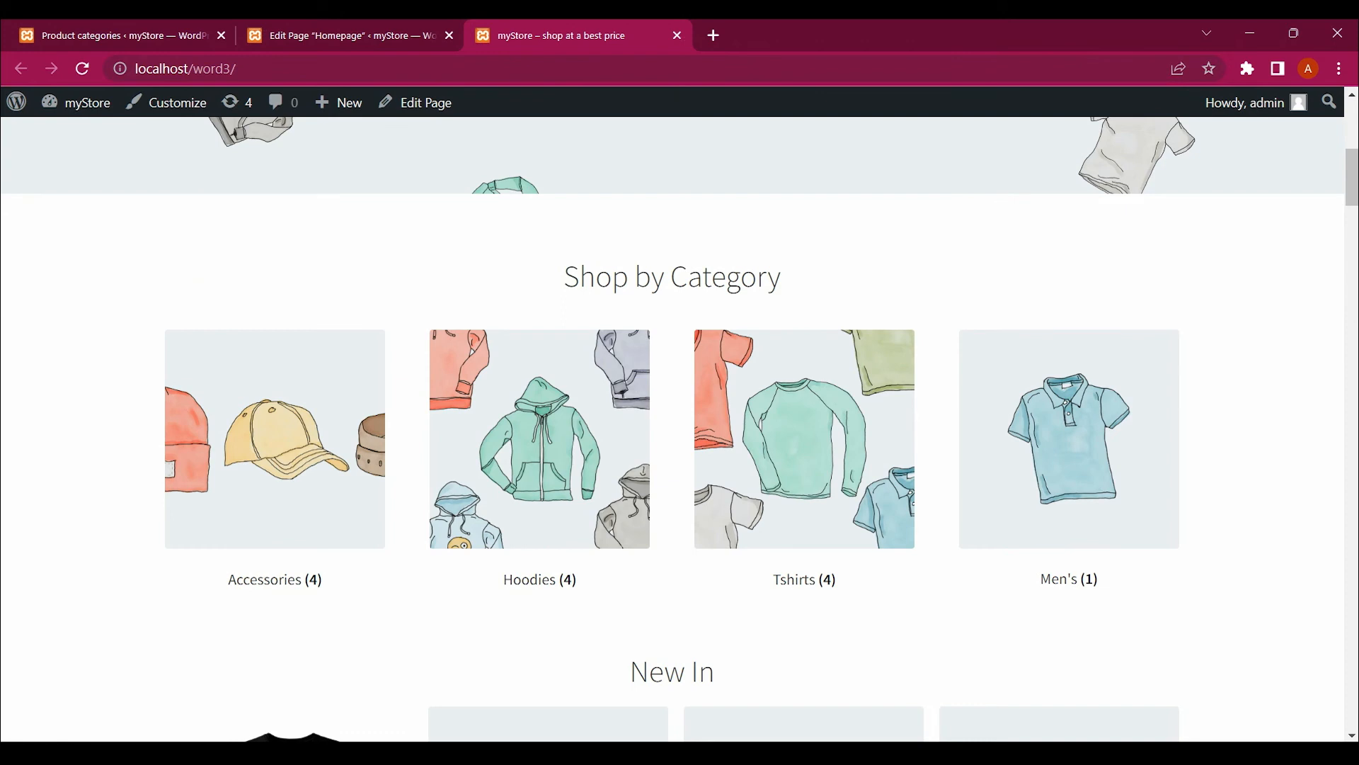
left_click(1069, 467)
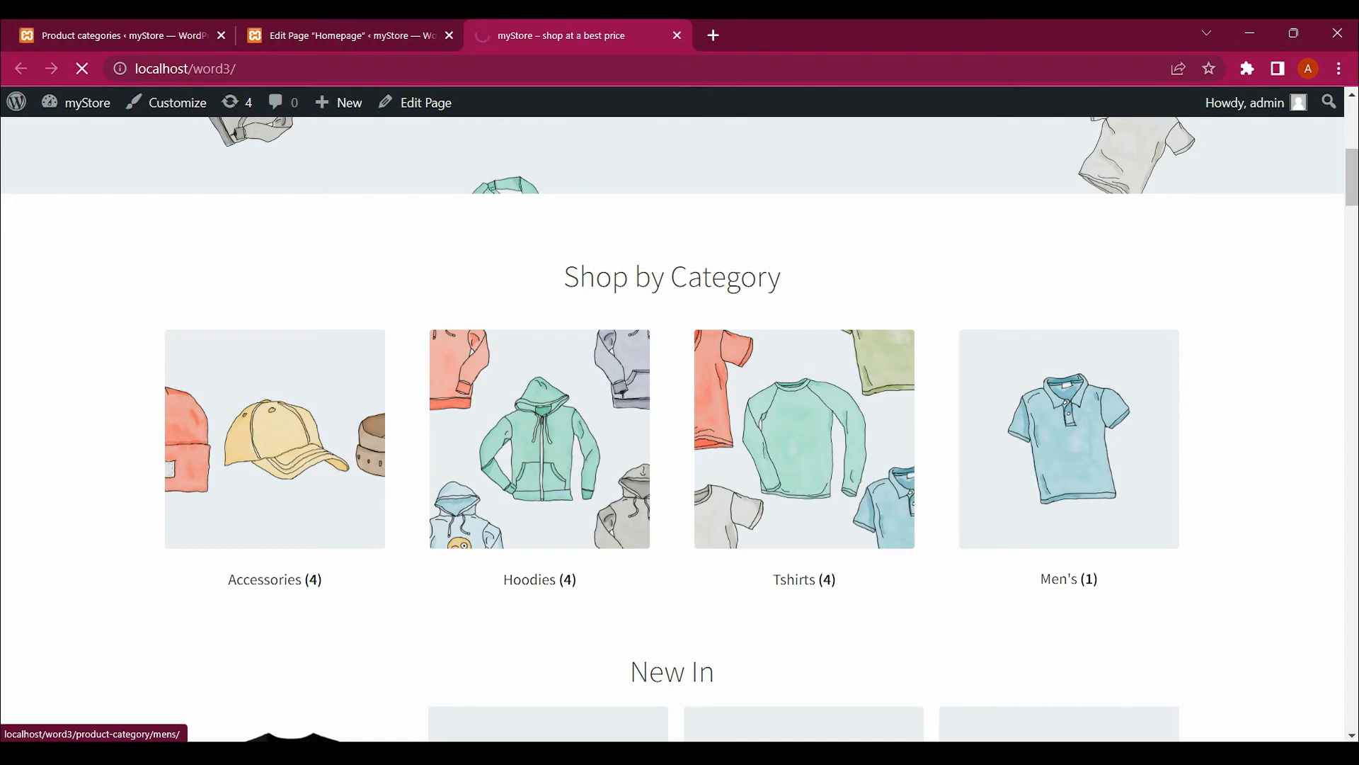
scroll(679, 425, "down", 4)
scroll(680, 425, "up", 3)
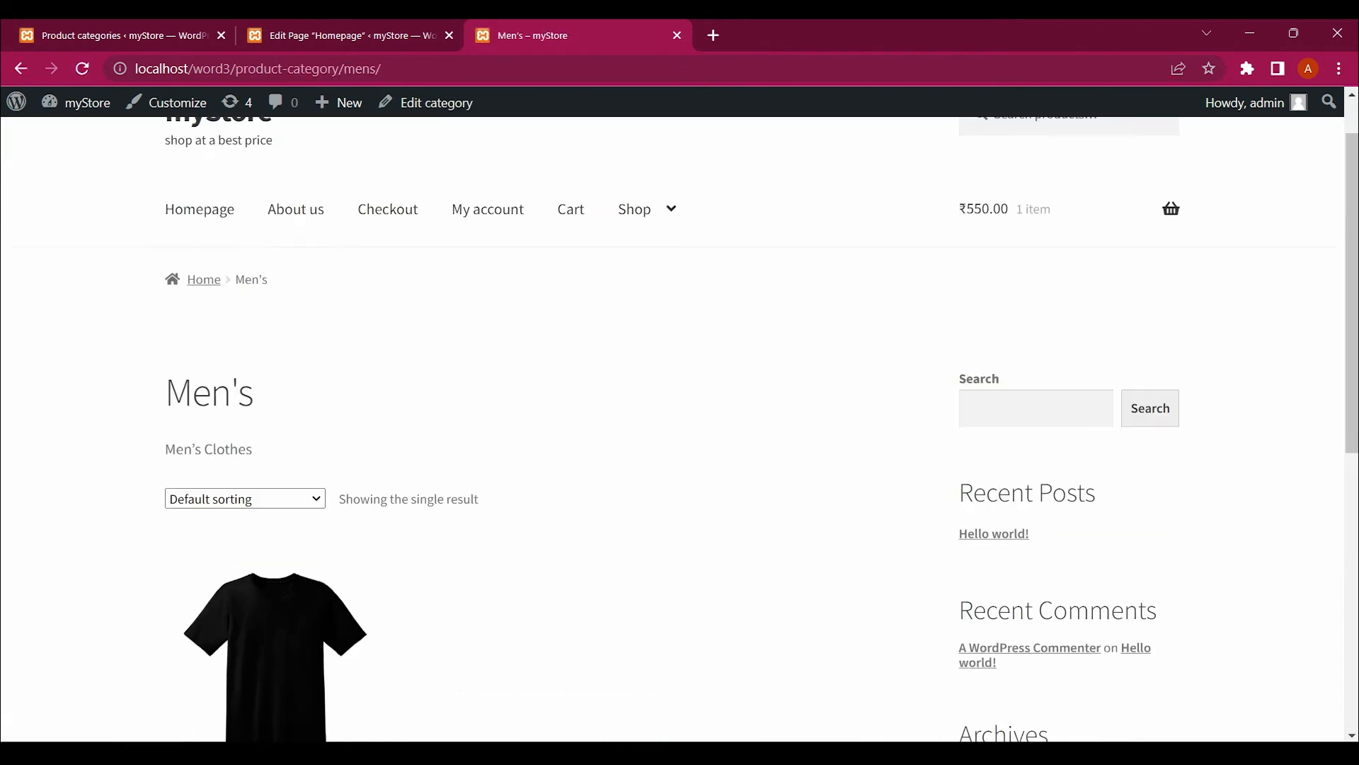
scroll(680, 425, "up", 1)
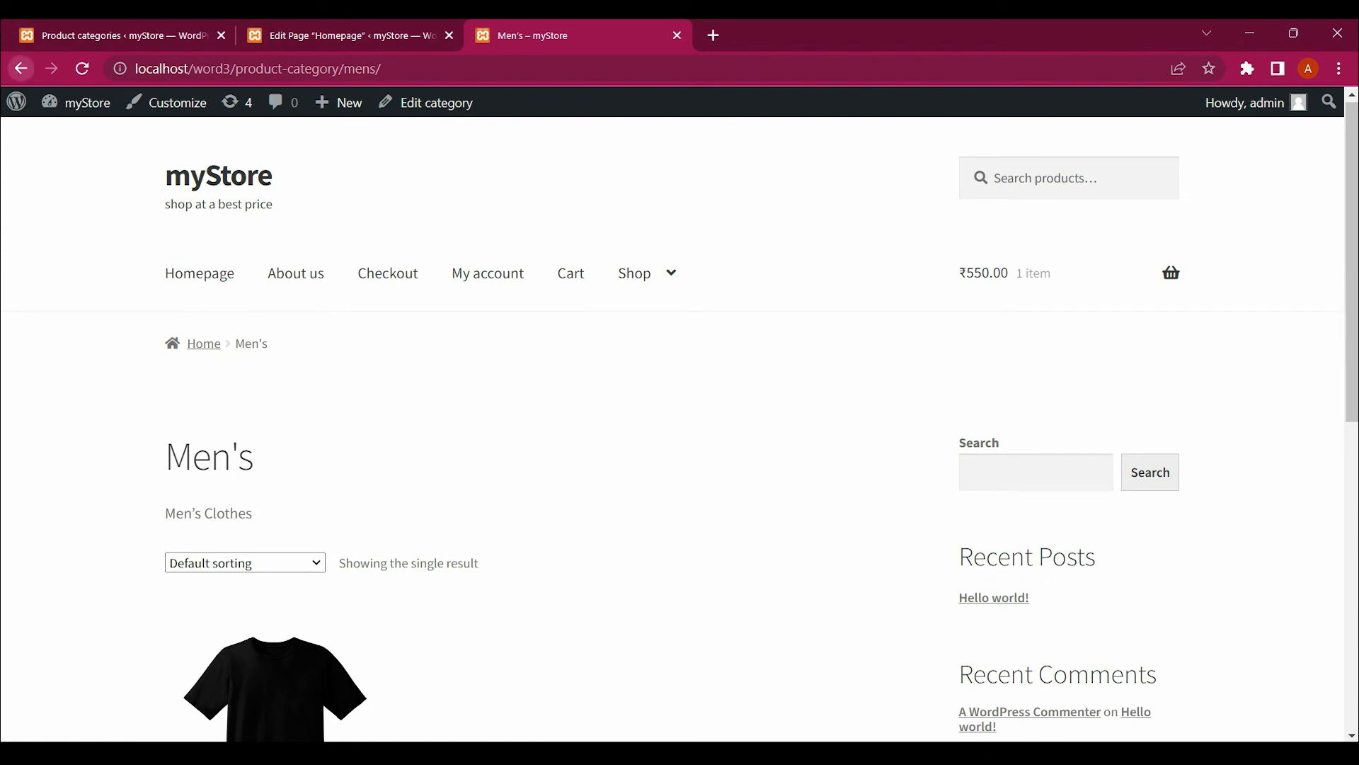
Go back to the storefront homepage and look over its navigation menu and the Shop submenu's categories
left_click(20, 69)
scroll(679, 425, "up", 5)
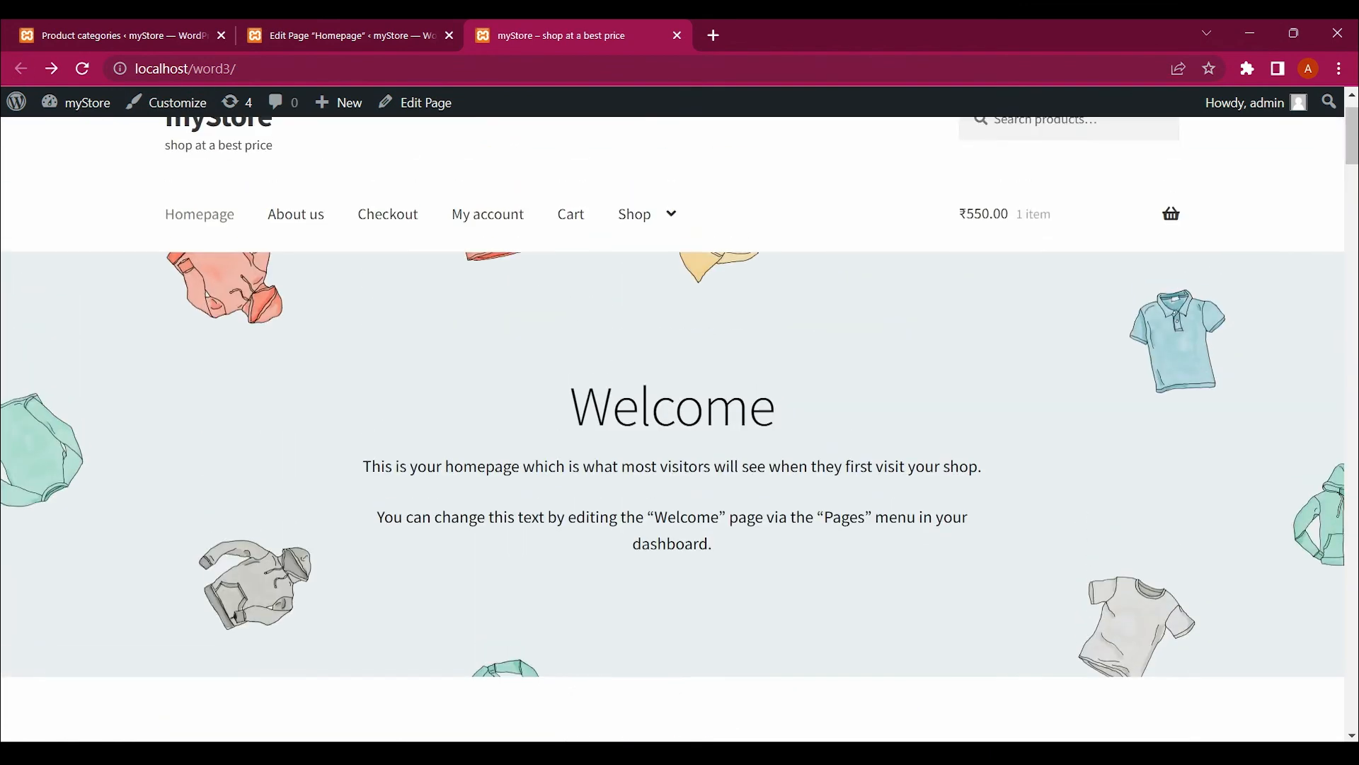
scroll(636, 268, "down", 5)
scroll(636, 268, "up", 3)
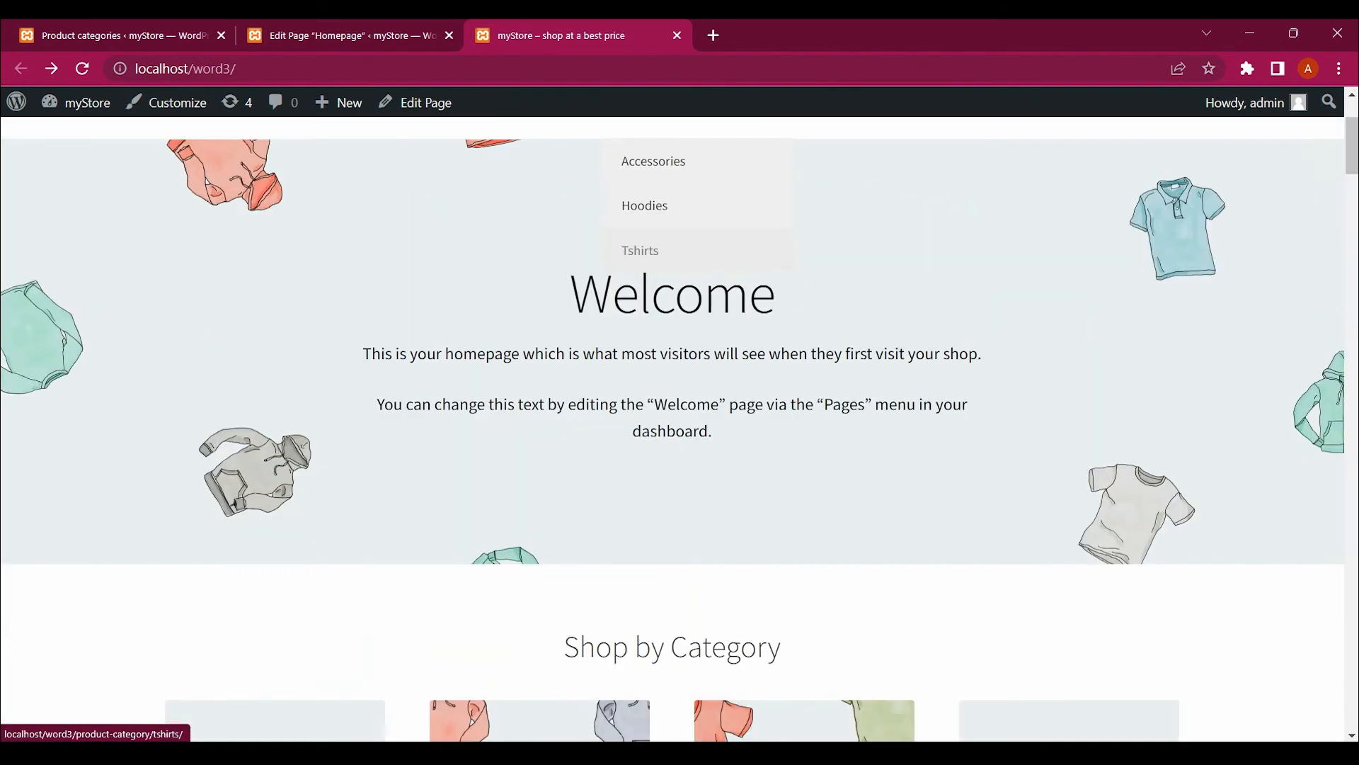
Look over the storefront homepage's Shop by Category section and the Shop submenu in its navigation
scroll(640, 255, "up", 2)
scroll(640, 255, "down", 7)
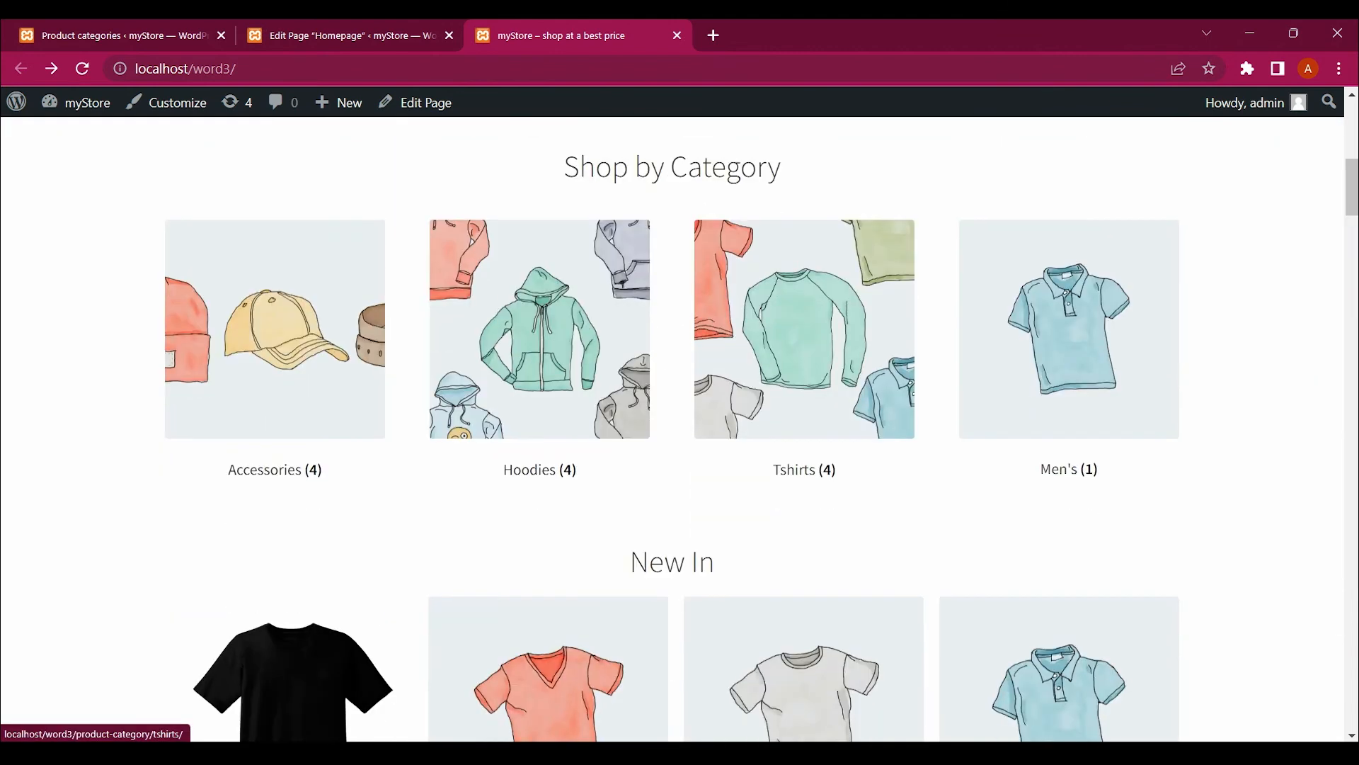
scroll(680, 425, "up", 8)
mouse_move(637, 273)
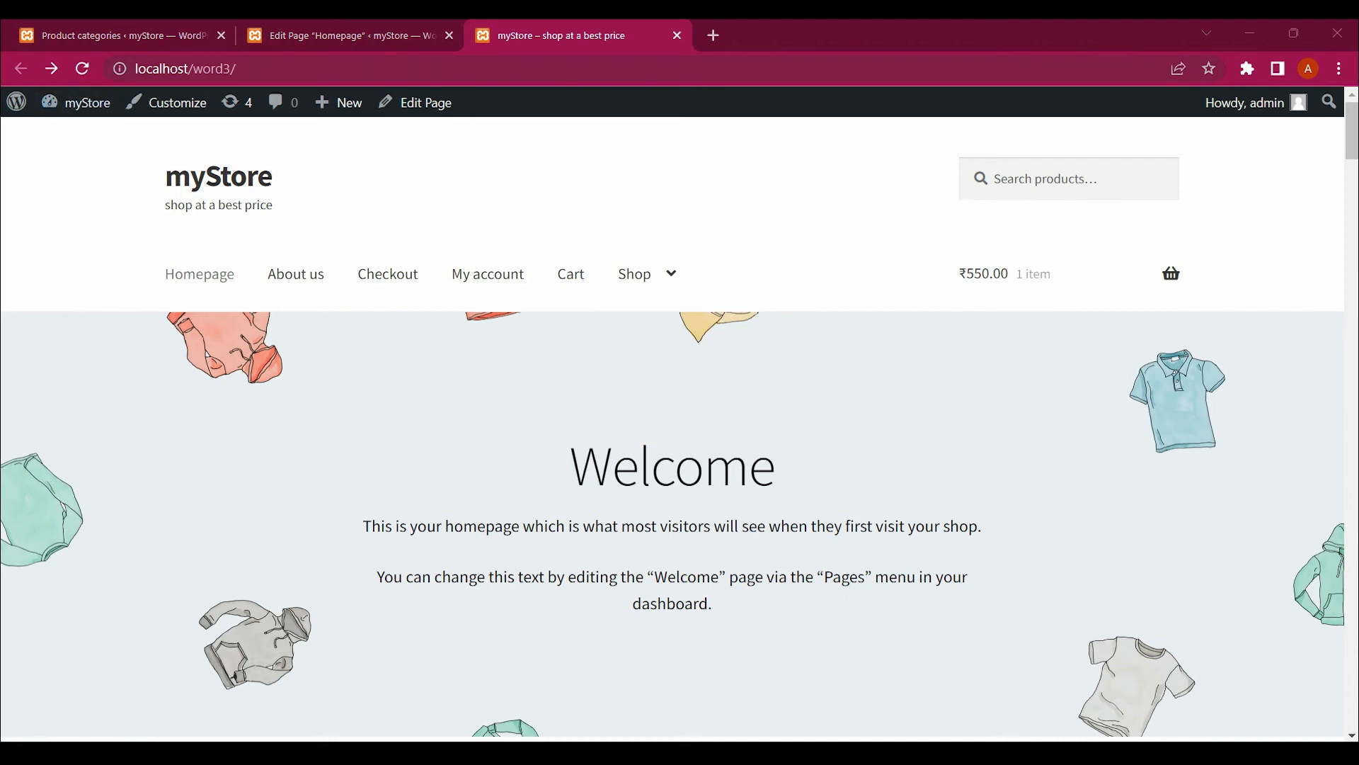
Close the Homepage editor page and open the navigation menu editor in the WordPress admin
left_click(450, 35)
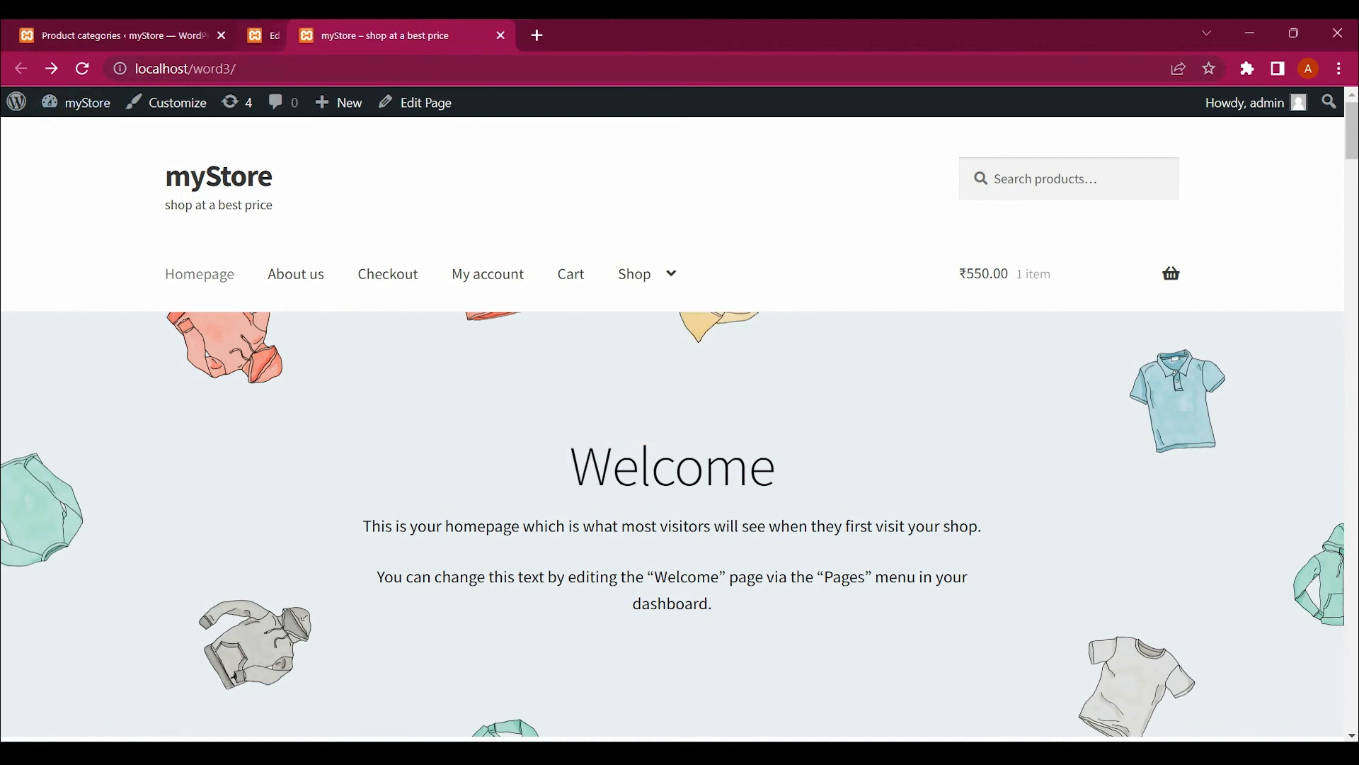
left_click(113, 35)
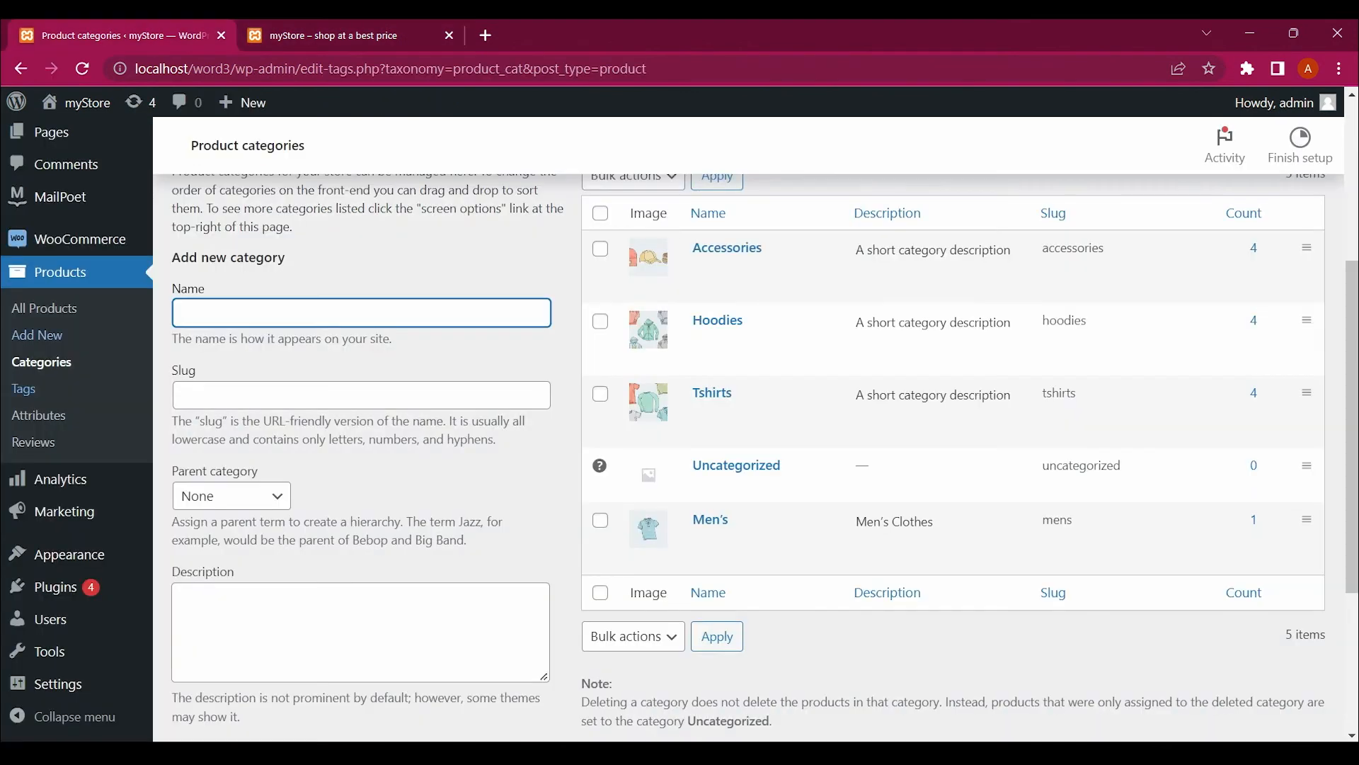
mouse_move(56, 554)
left_click(190, 553)
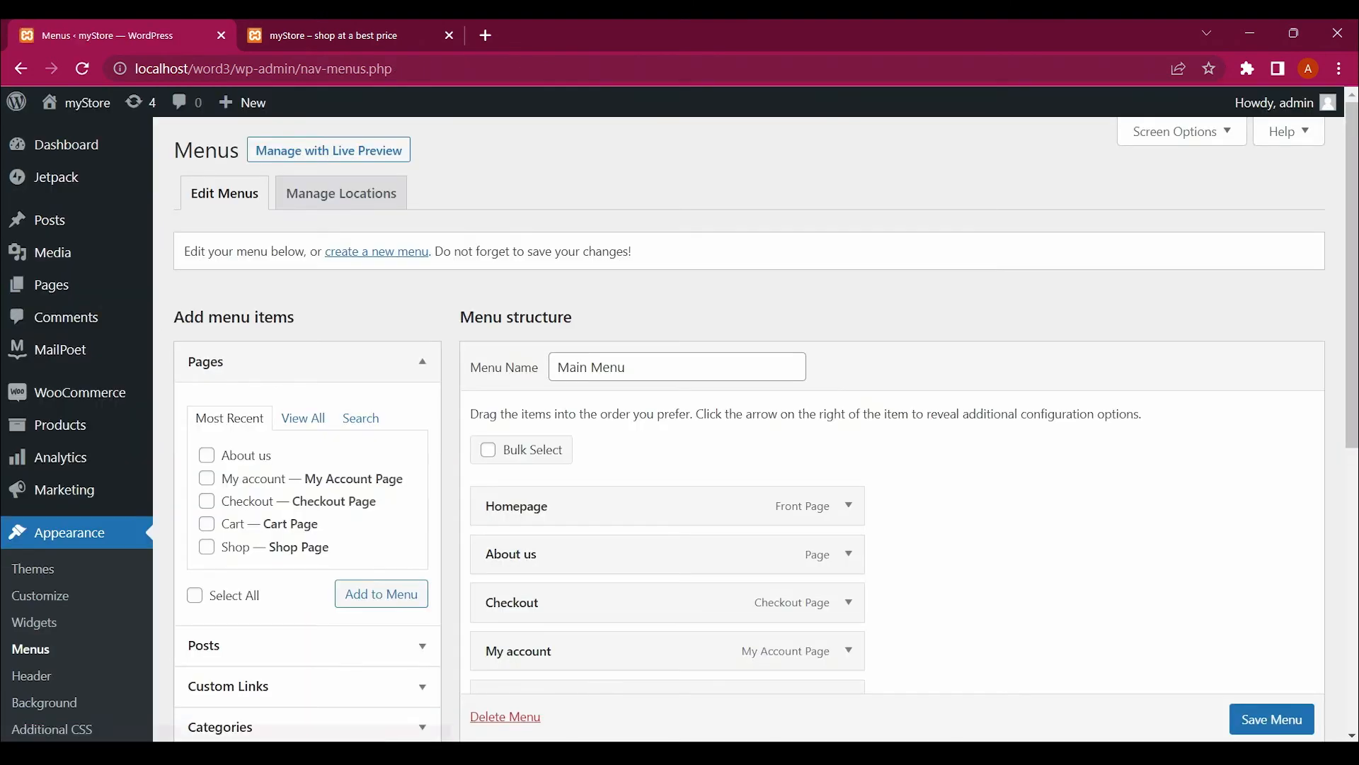
Examine the Main Menu structure, the full list of pages that can be added and the editor's available screen elements
left_click(303, 417)
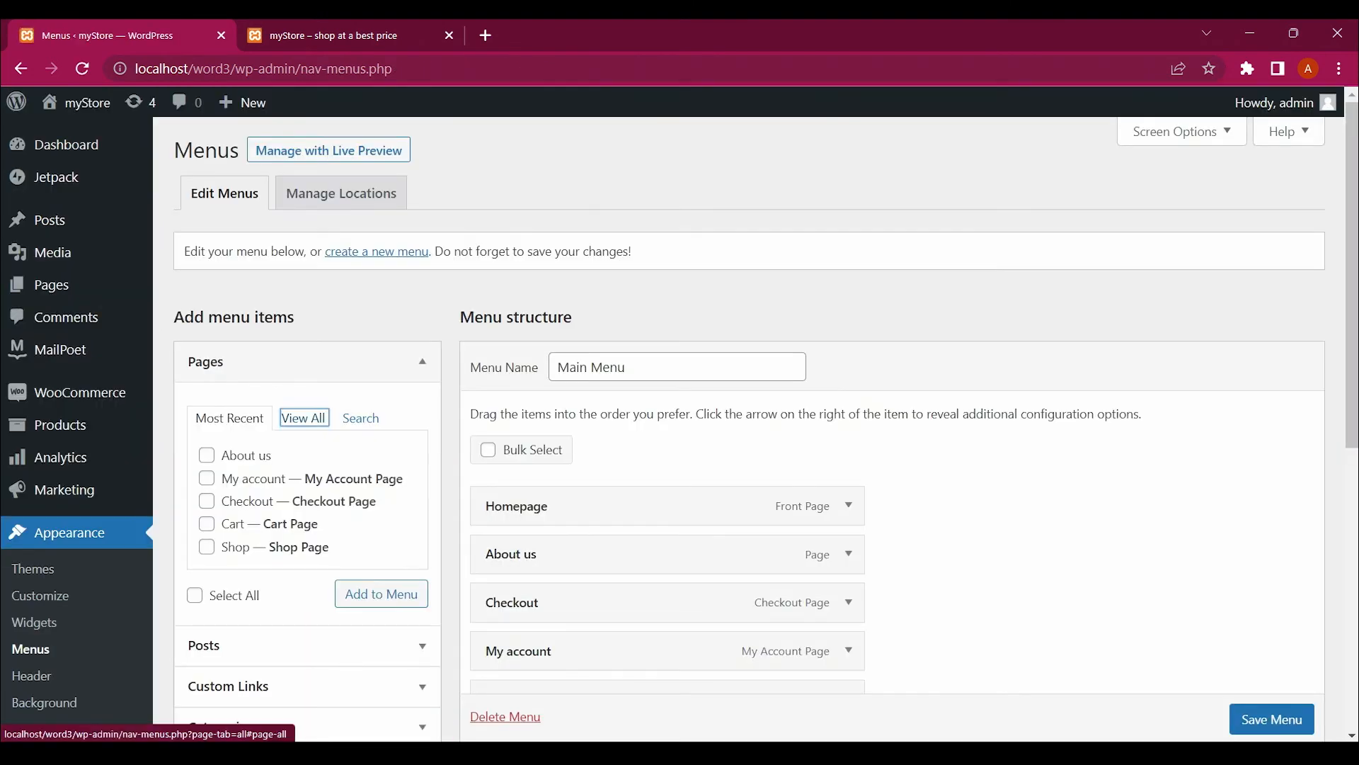
scroll(303, 418, "down", 1)
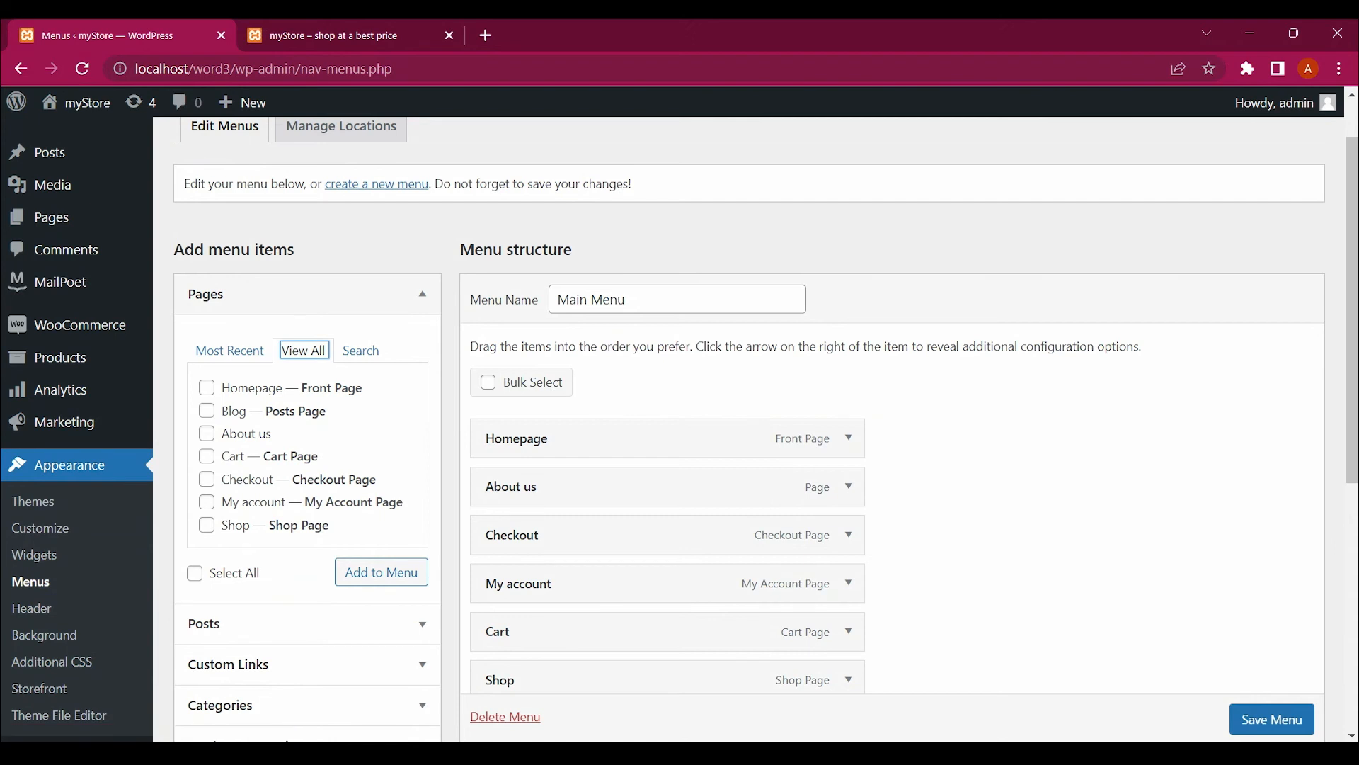
scroll(680, 425, "down", 2)
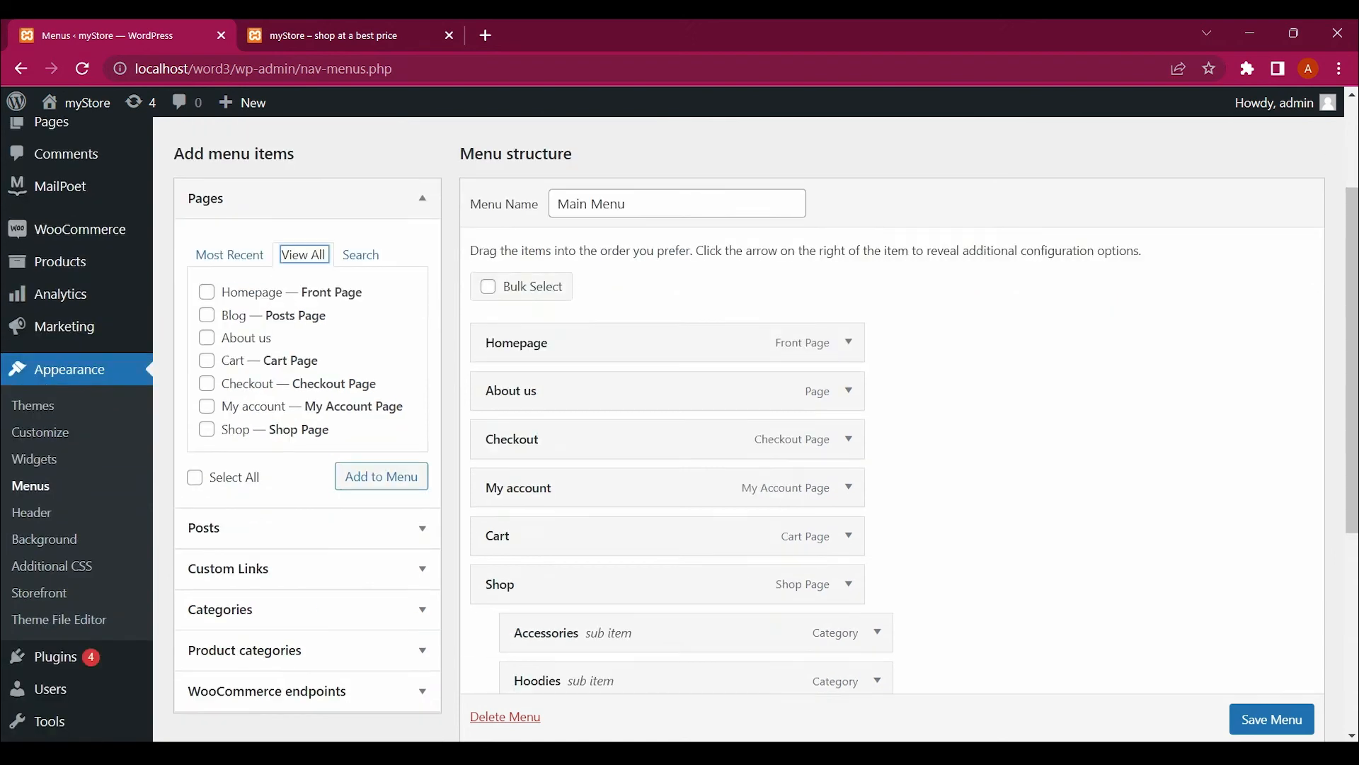
scroll(680, 425, "down", 3)
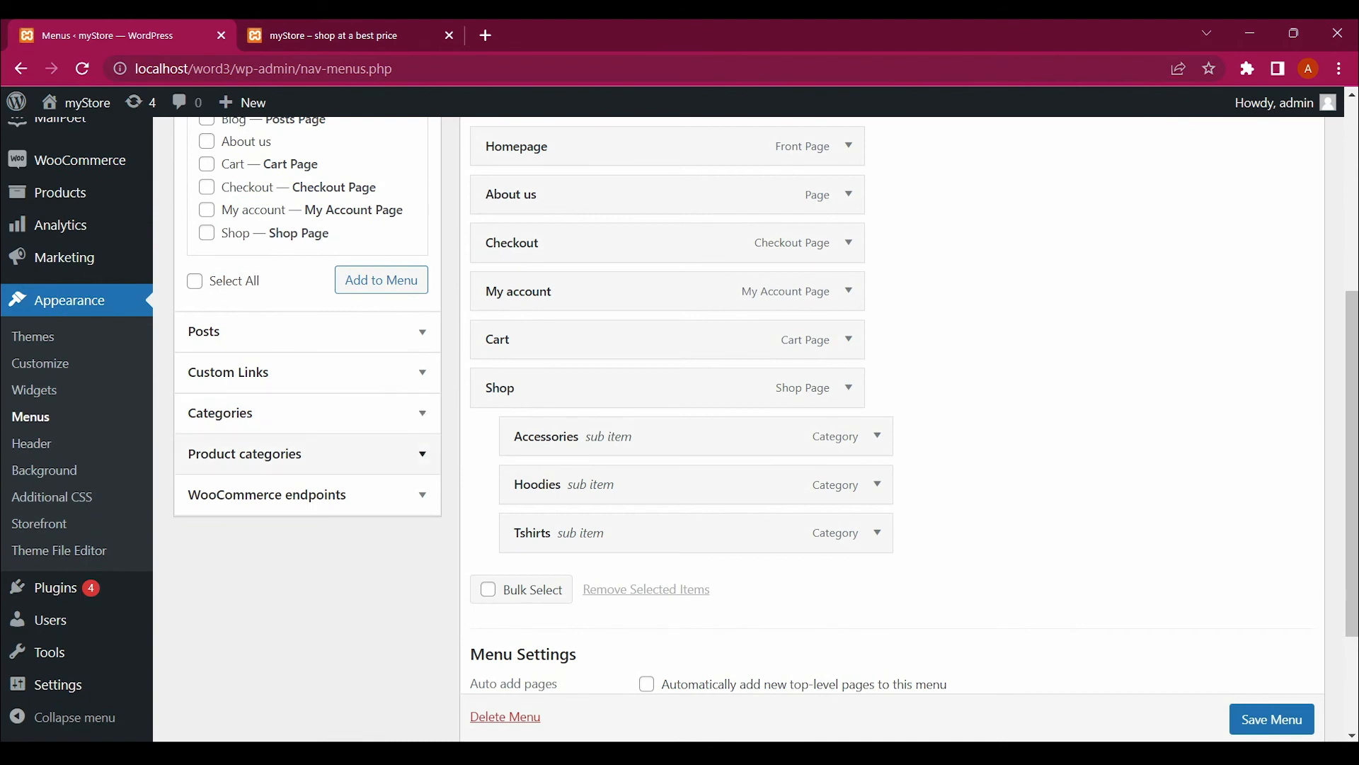
scroll(764, 425, "up", 6)
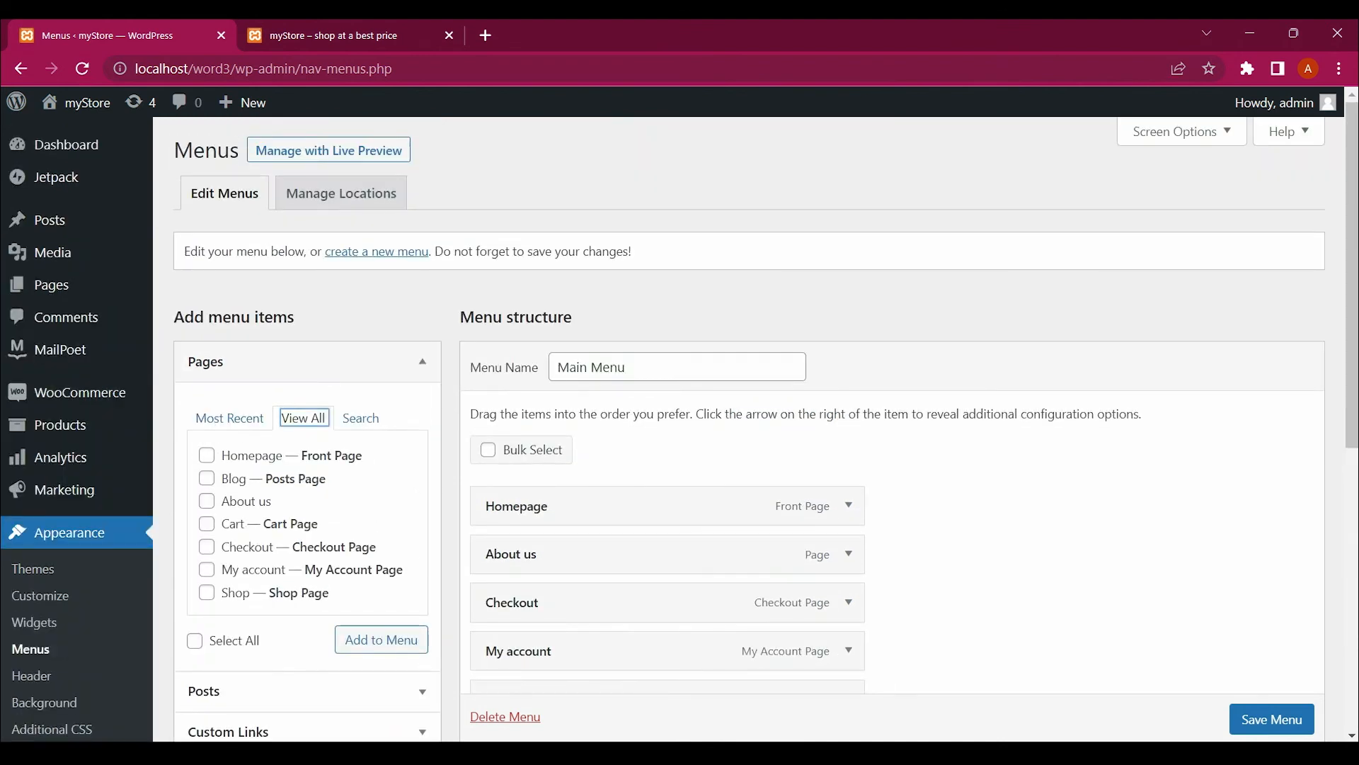
left_click(1182, 131)
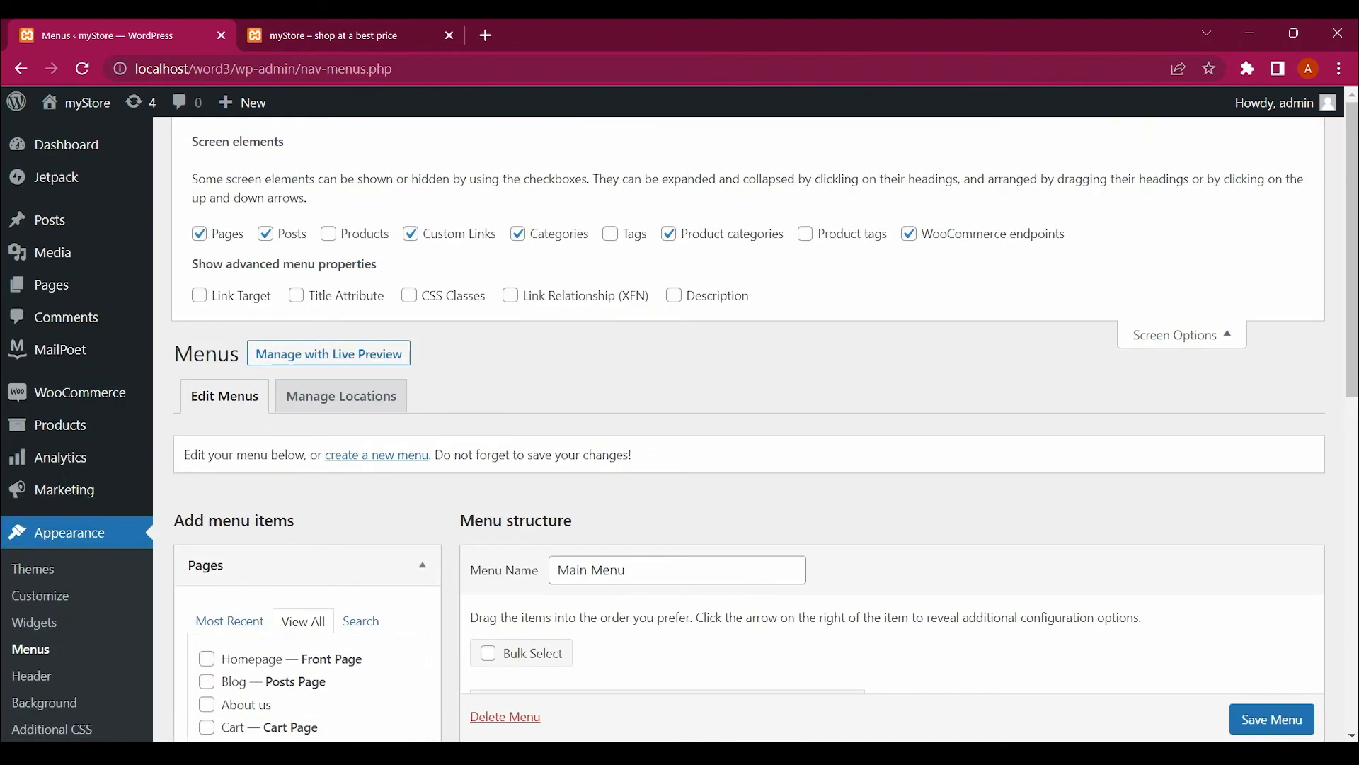
left_click(1182, 334)
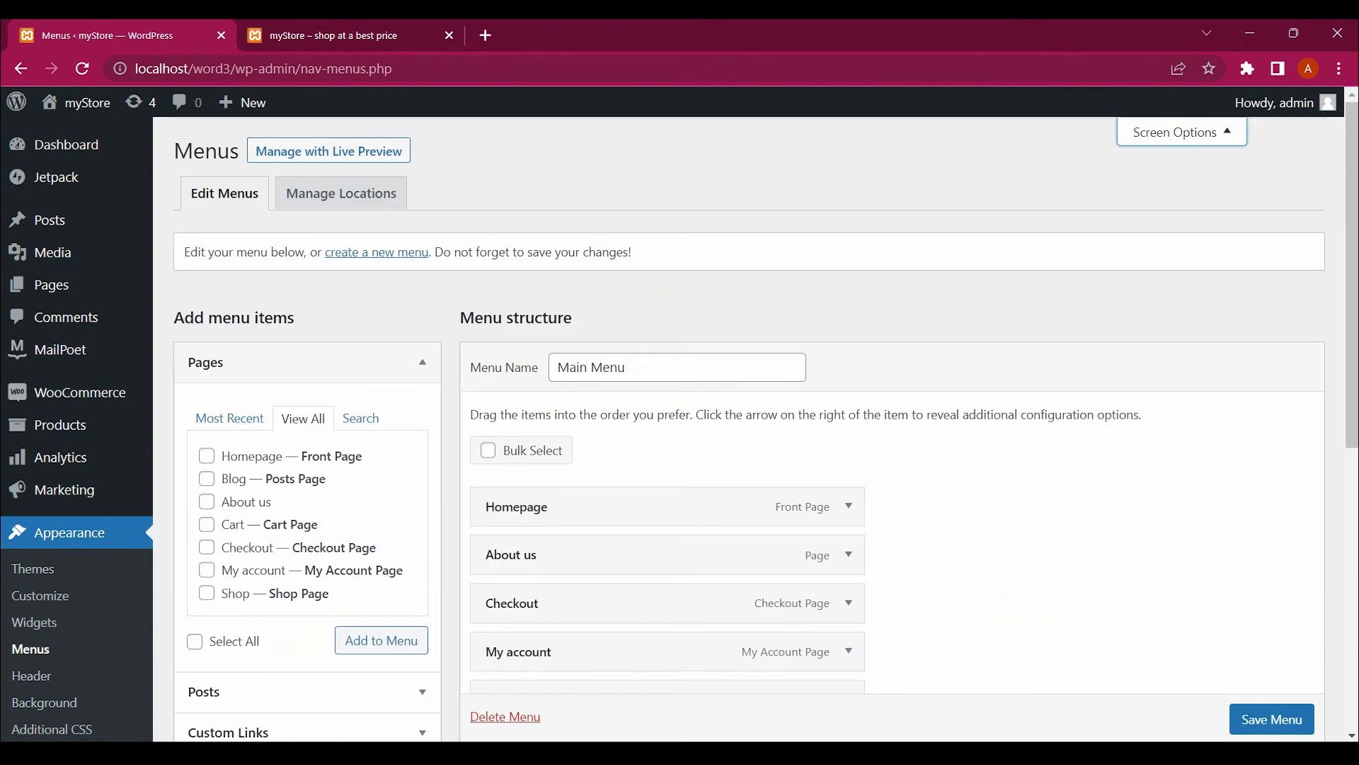
scroll(1181, 424, "down", 8)
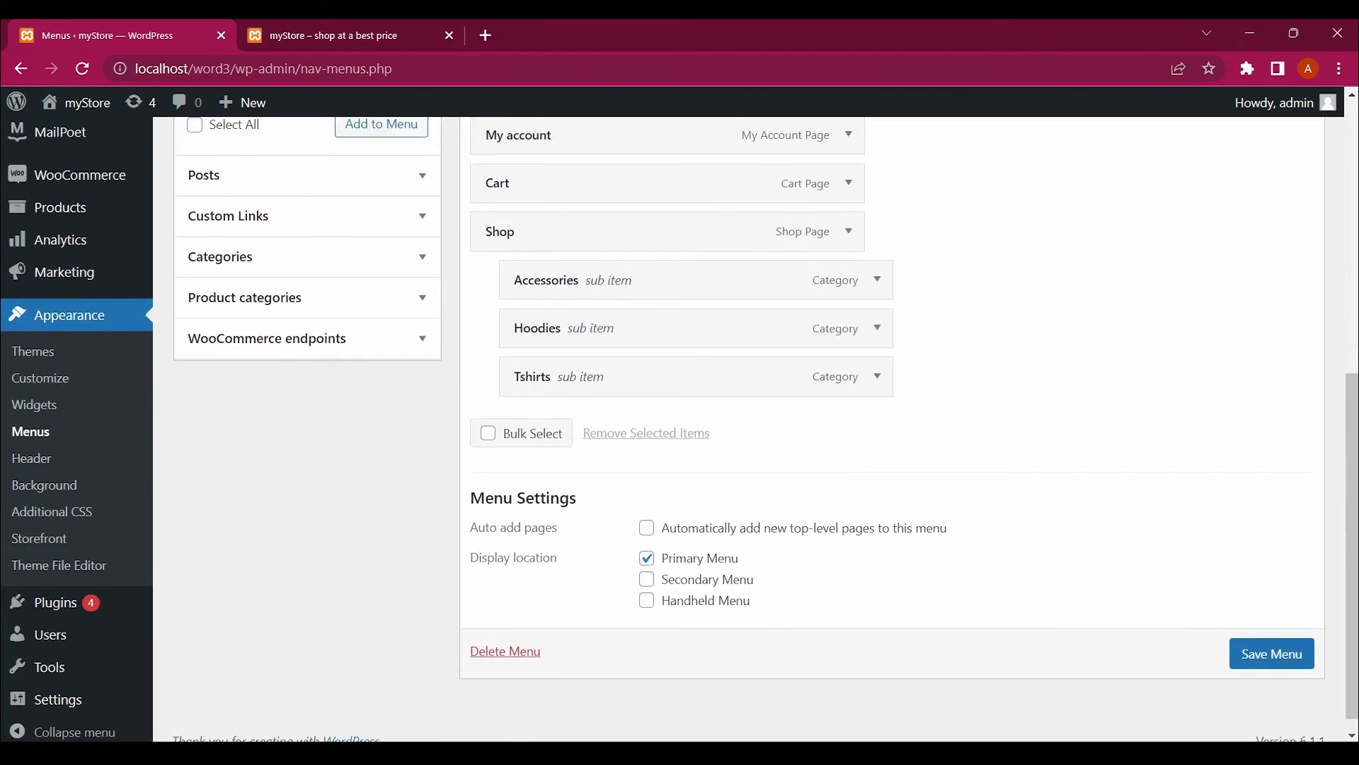
Add the Men's product category to the Main Menu as a sub item of Shop, after Tshirts, and save the menu
left_click(422, 298)
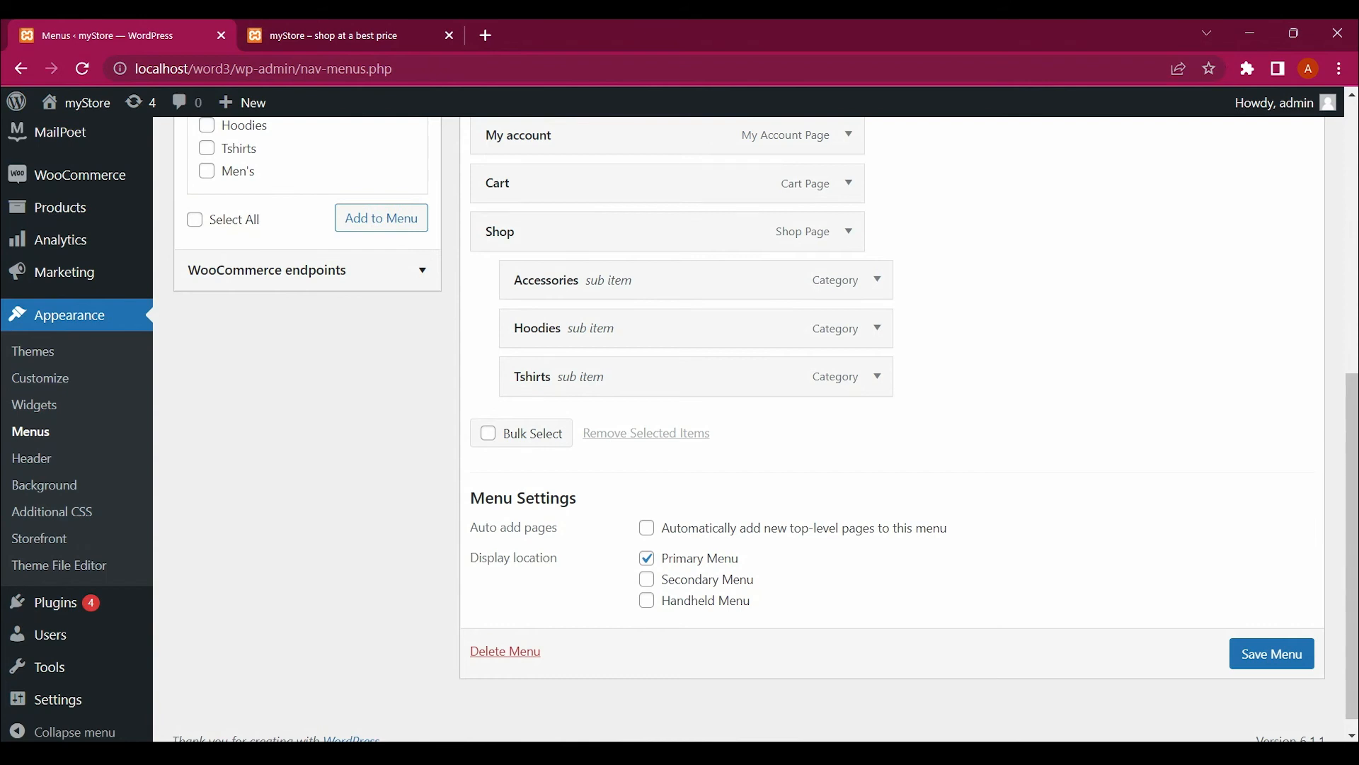
scroll(680, 425, "up", 2)
left_click(206, 308)
left_click(381, 354)
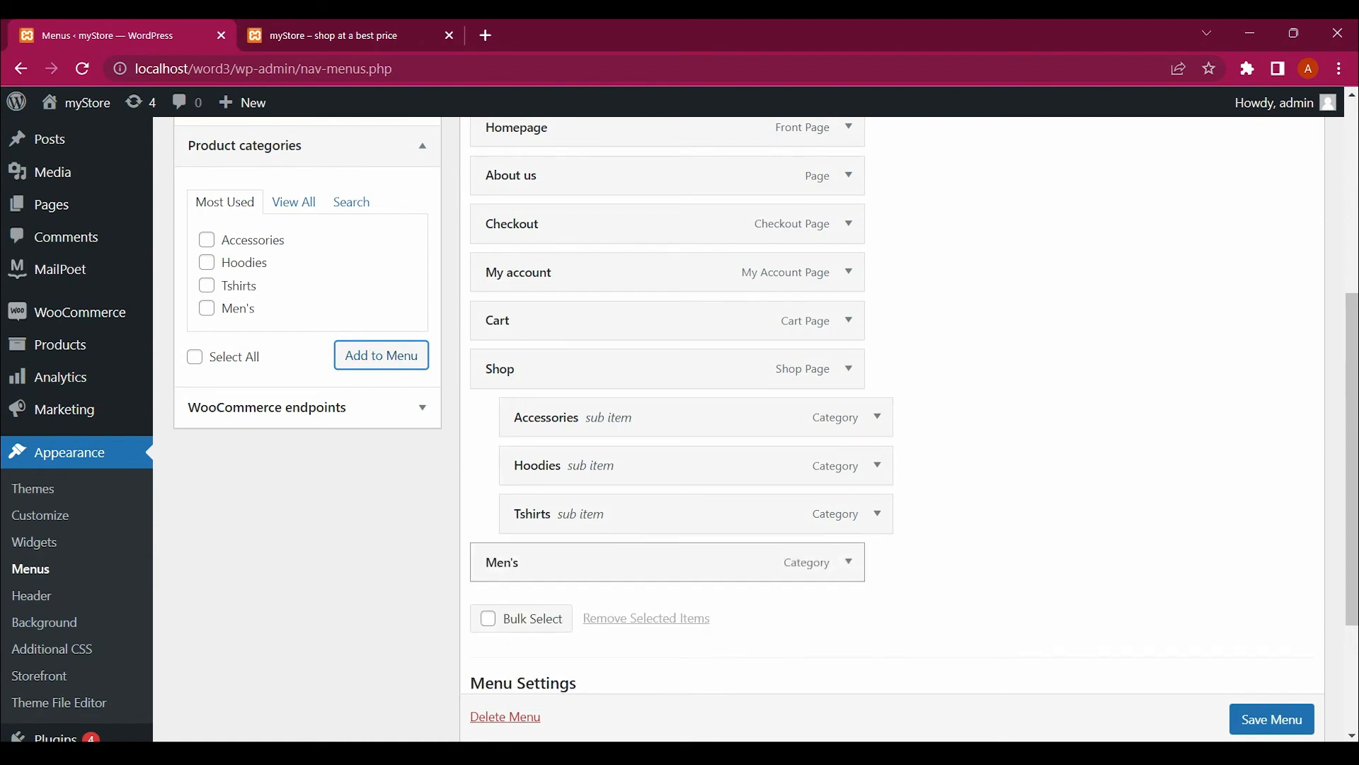
left_click_drag(503, 562, 552, 560)
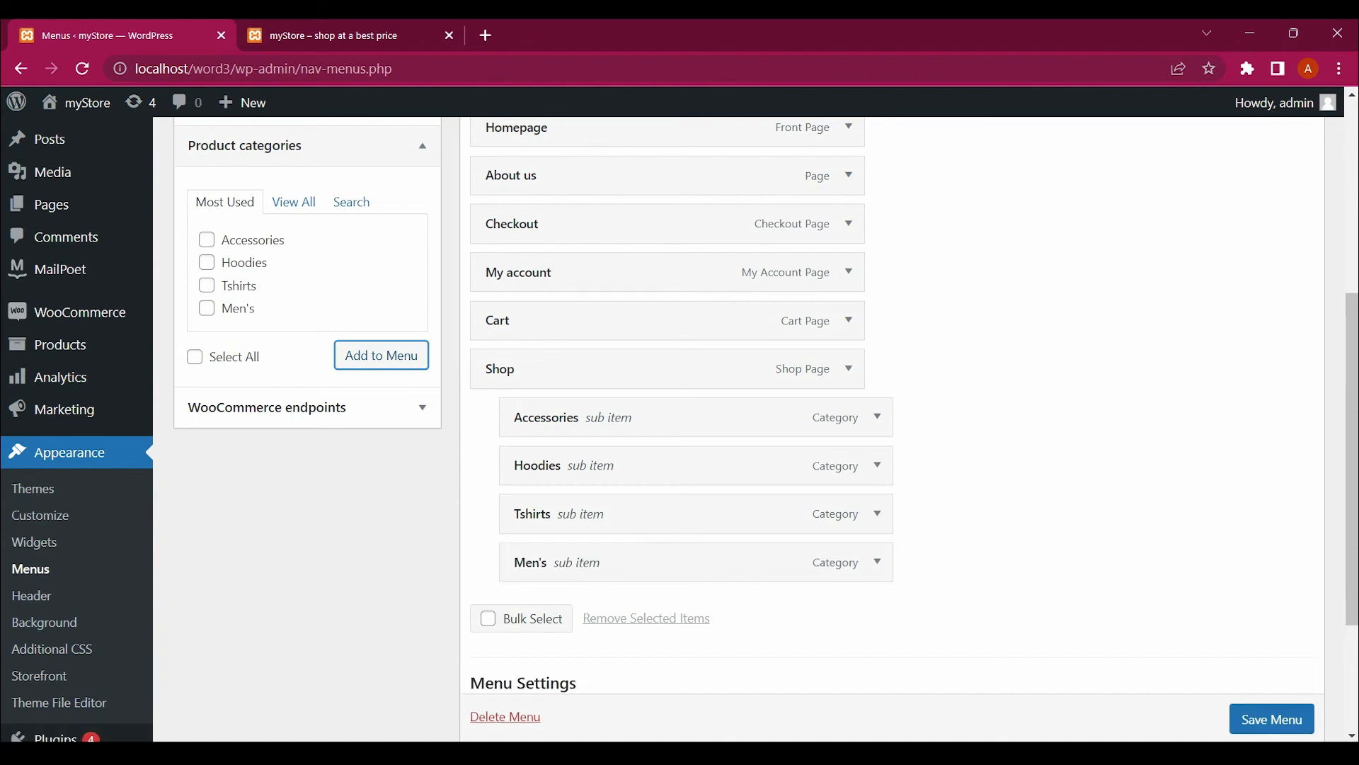
scroll(680, 425, "down", 1)
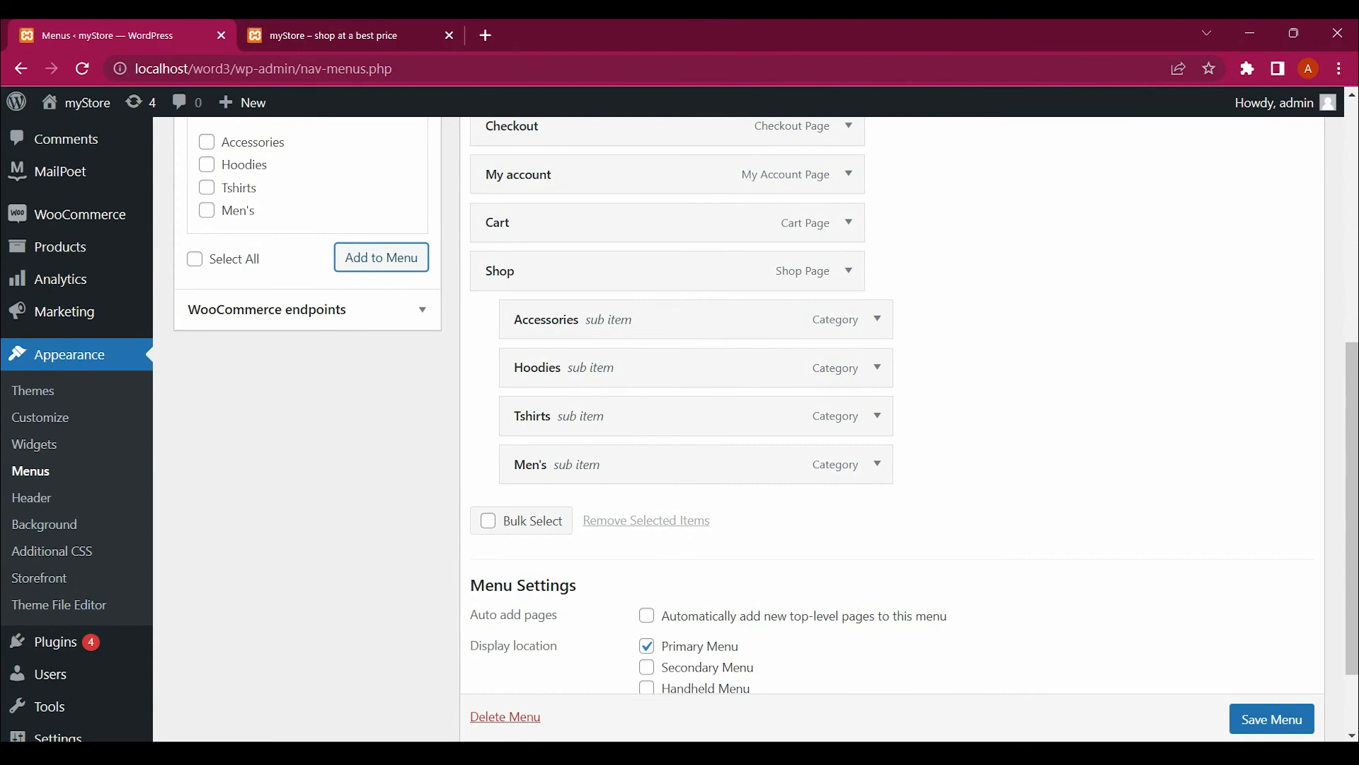
scroll(1272, 717, "down", 1)
left_click(1272, 690)
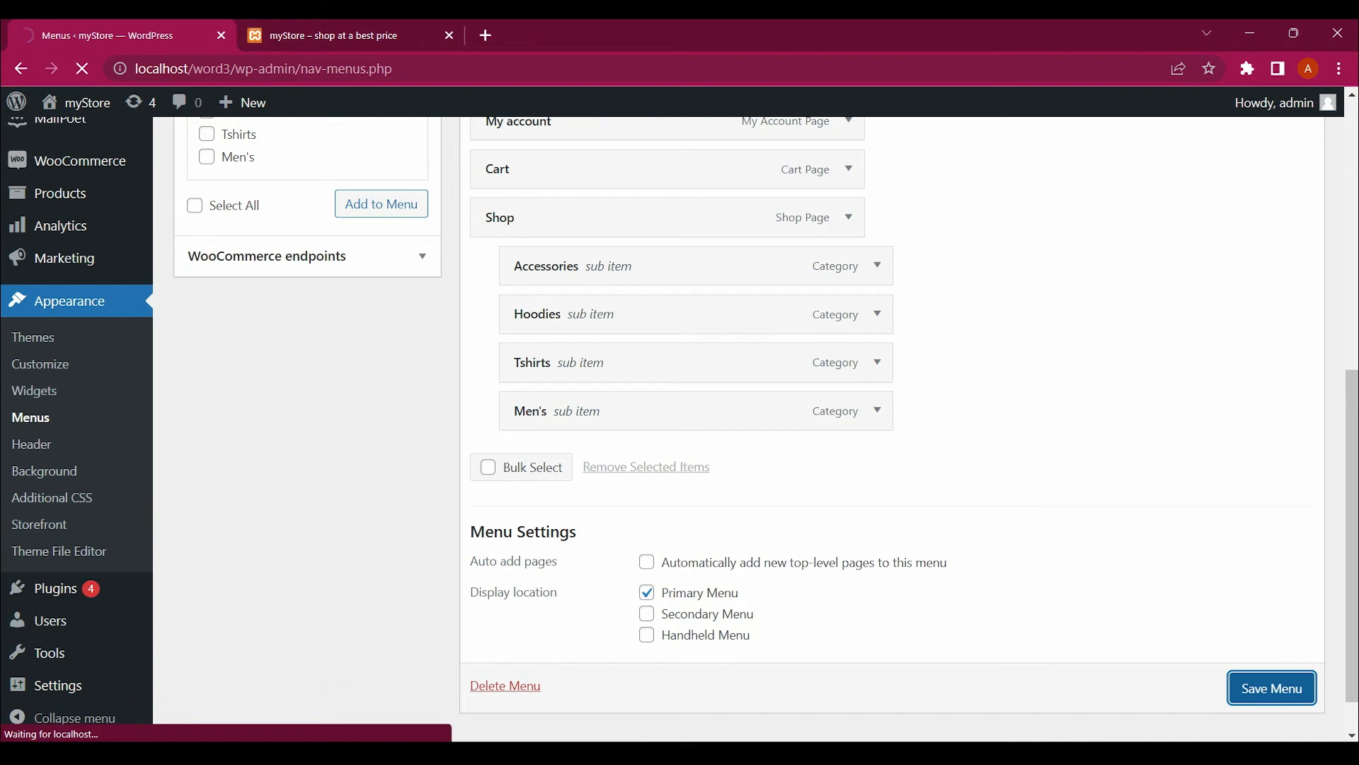
Reload the storefront homepage and check the Shop submenu for the Men's category
left_click(347, 35)
key("F5")
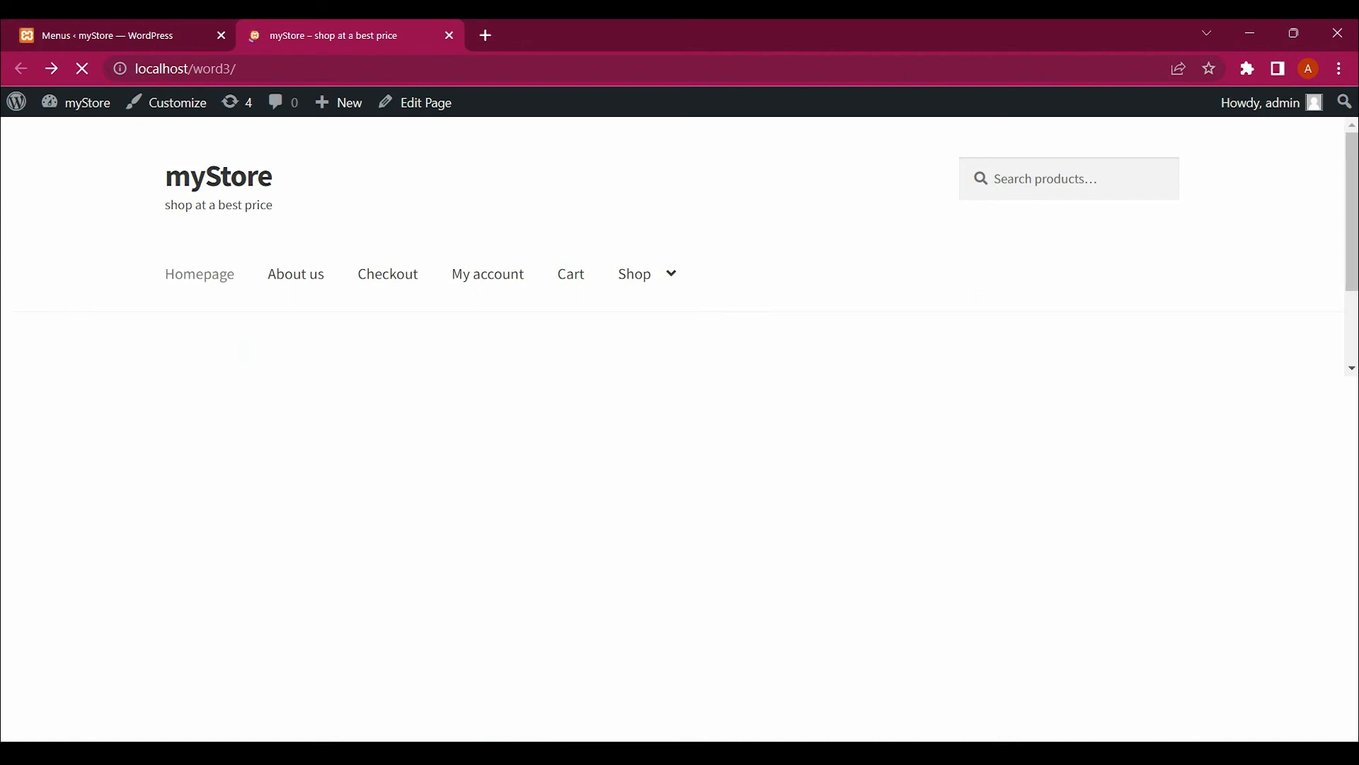
mouse_move(635, 274)
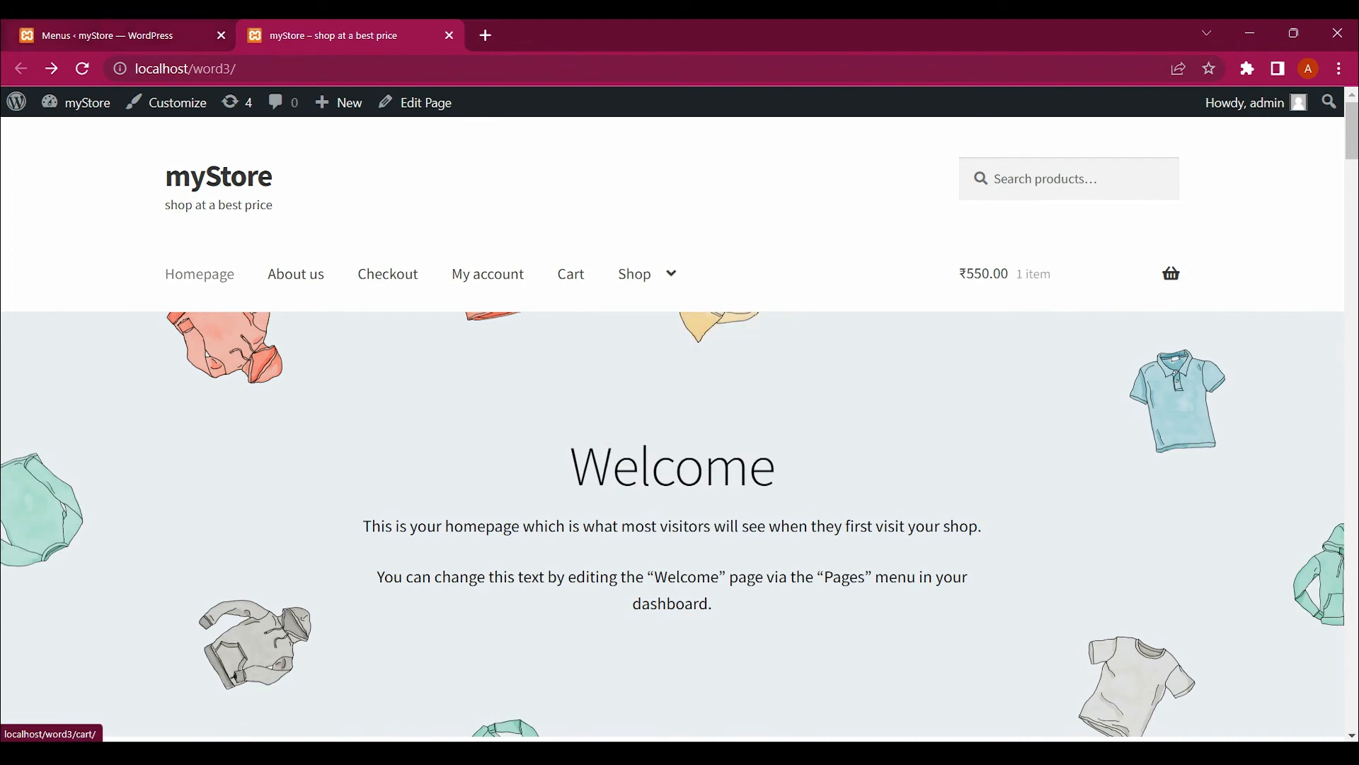
Move the Men's sub item above Accessories, directly beneath Shop in the Main Menu, and save the menu
left_click(108, 36)
scroll(665, 609, "down", 3)
scroll(638, 425, "down", 4)
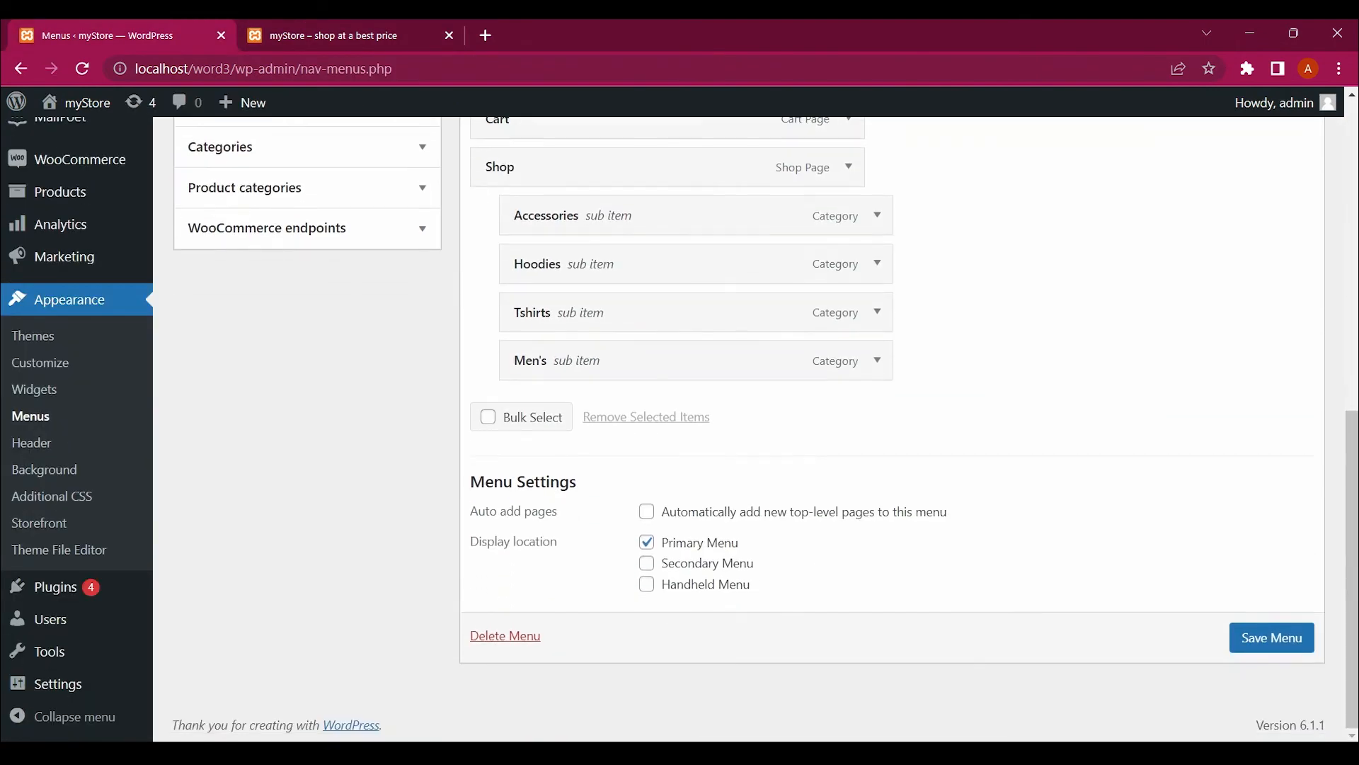
left_click_drag(581, 360, 598, 219)
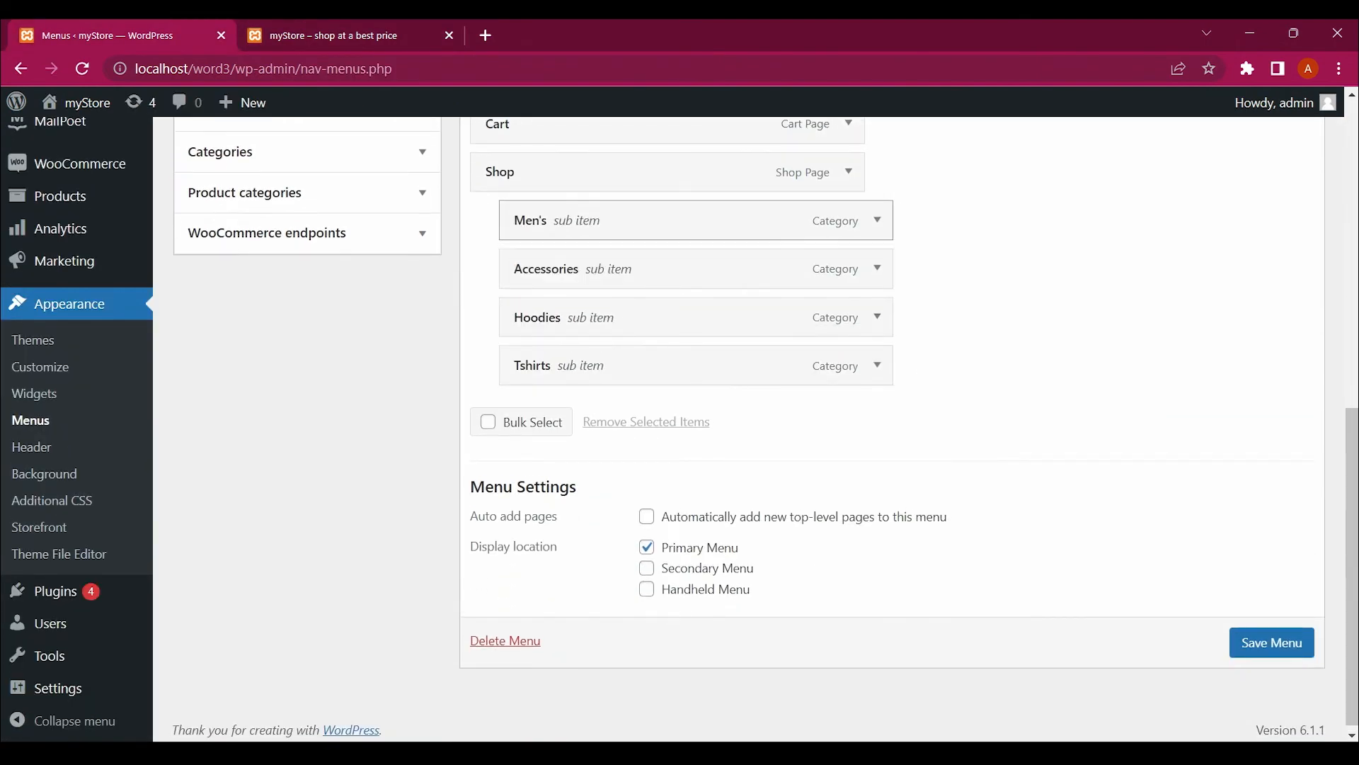
left_click(1272, 643)
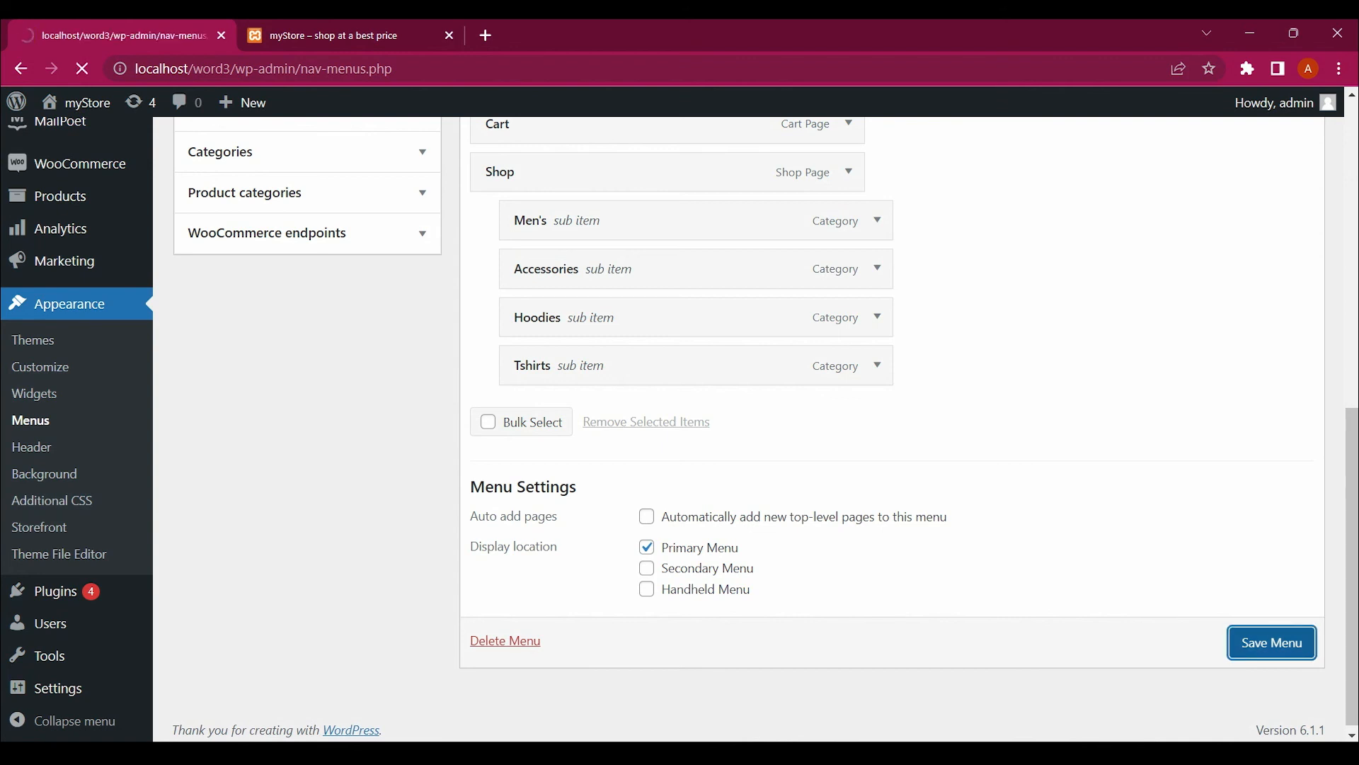
Reload the storefront homepage again and check the order of categories in the Shop submenu
key("ctrl+Tab")
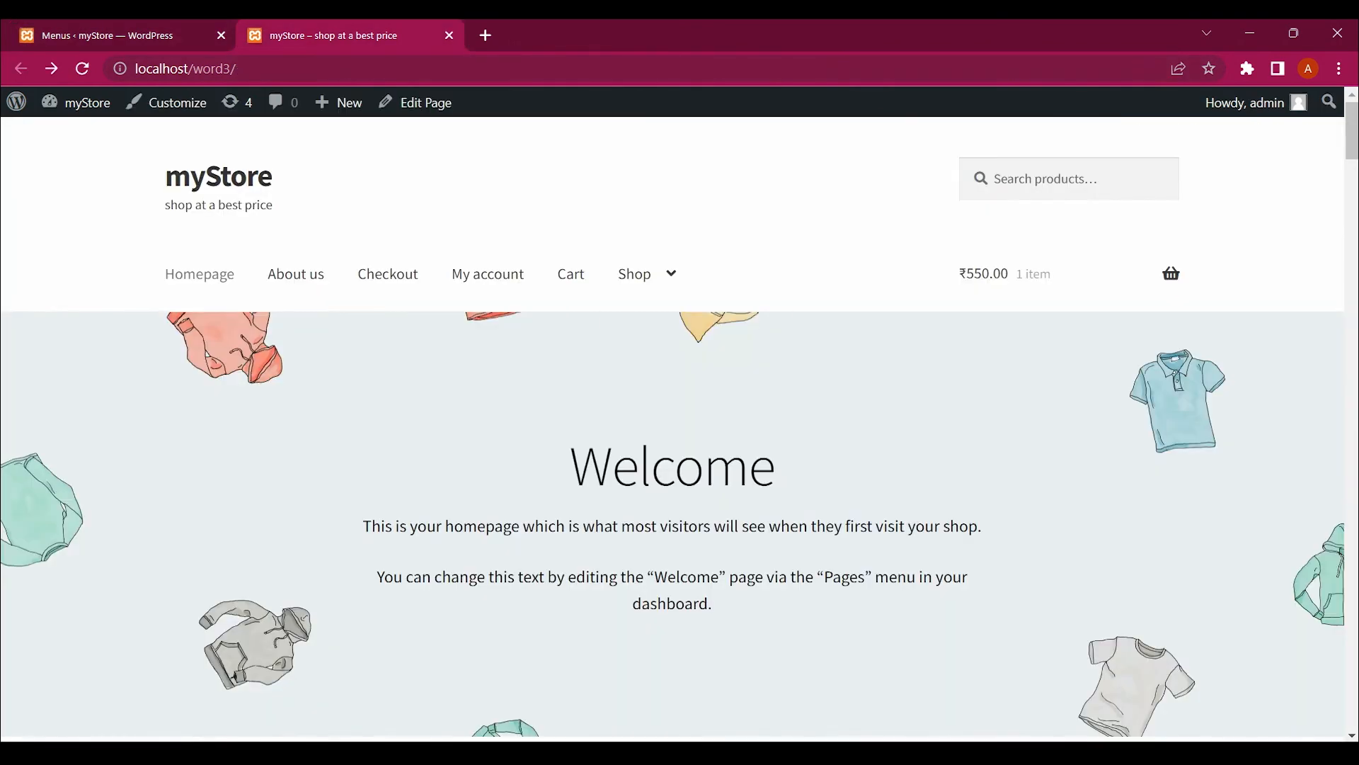
key("F5")
mouse_move(635, 275)
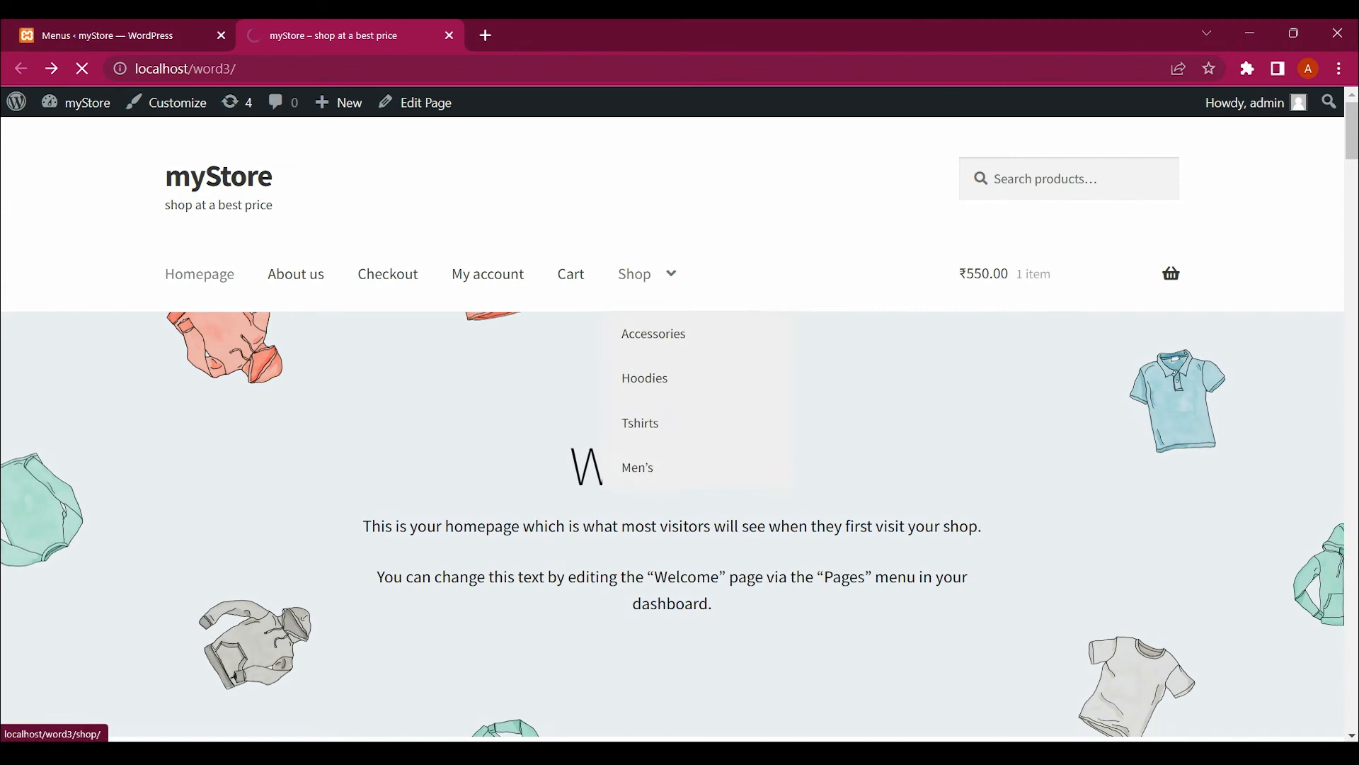
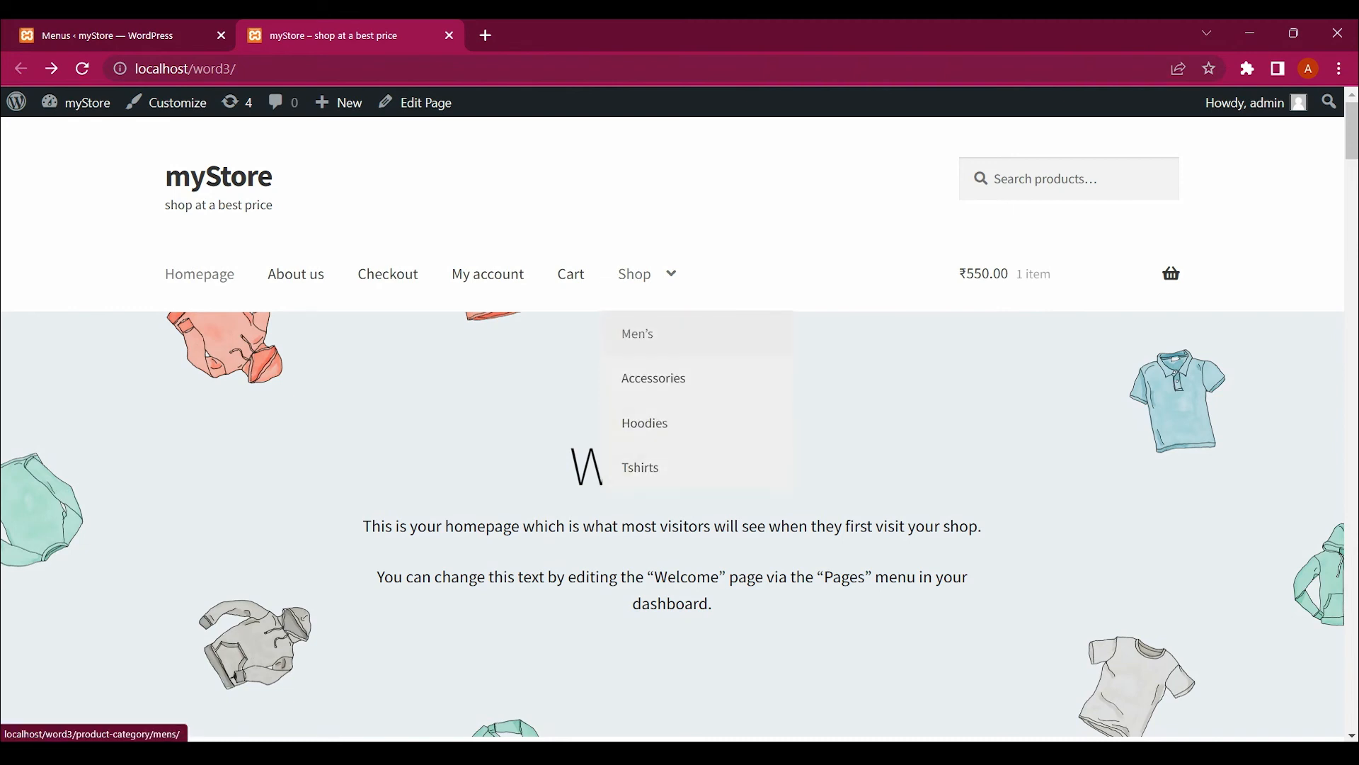
scroll(679, 425, "down", 1)
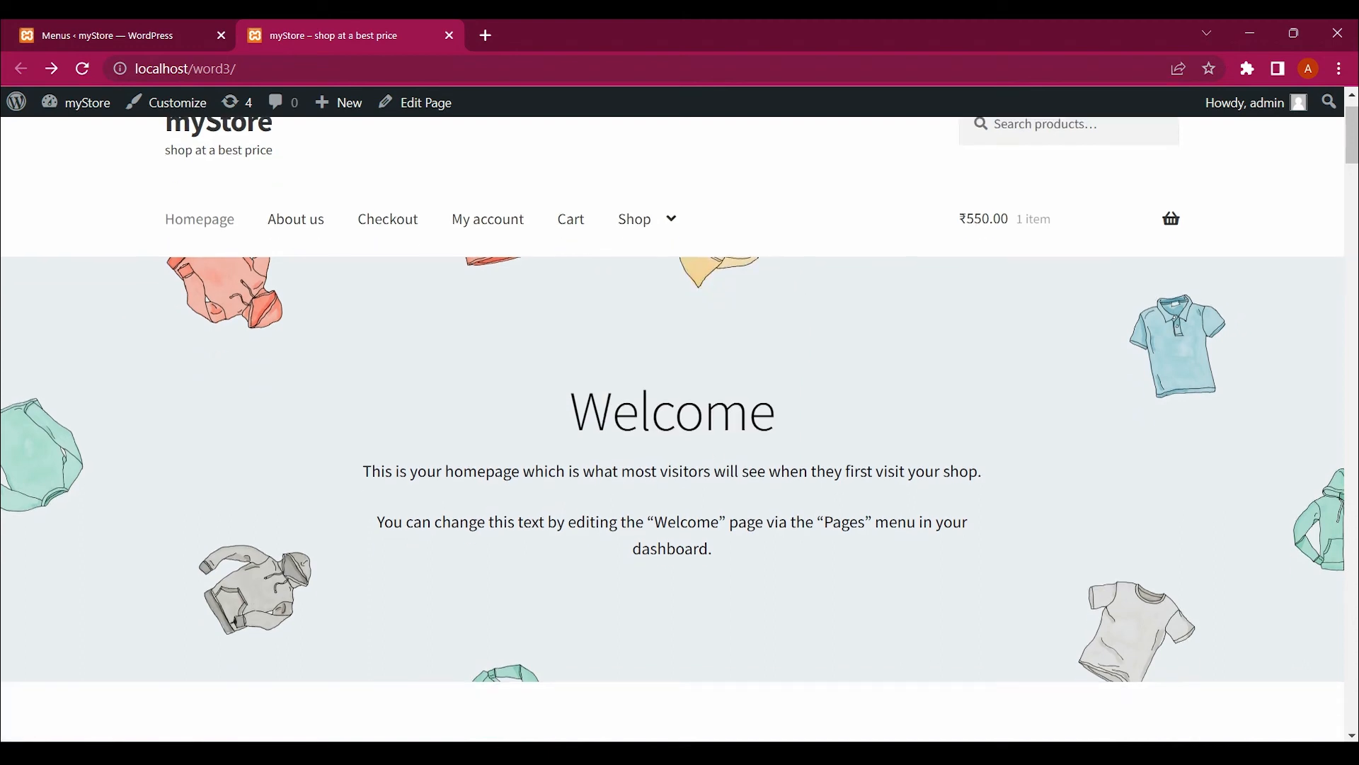
scroll(679, 425, "up", 1)
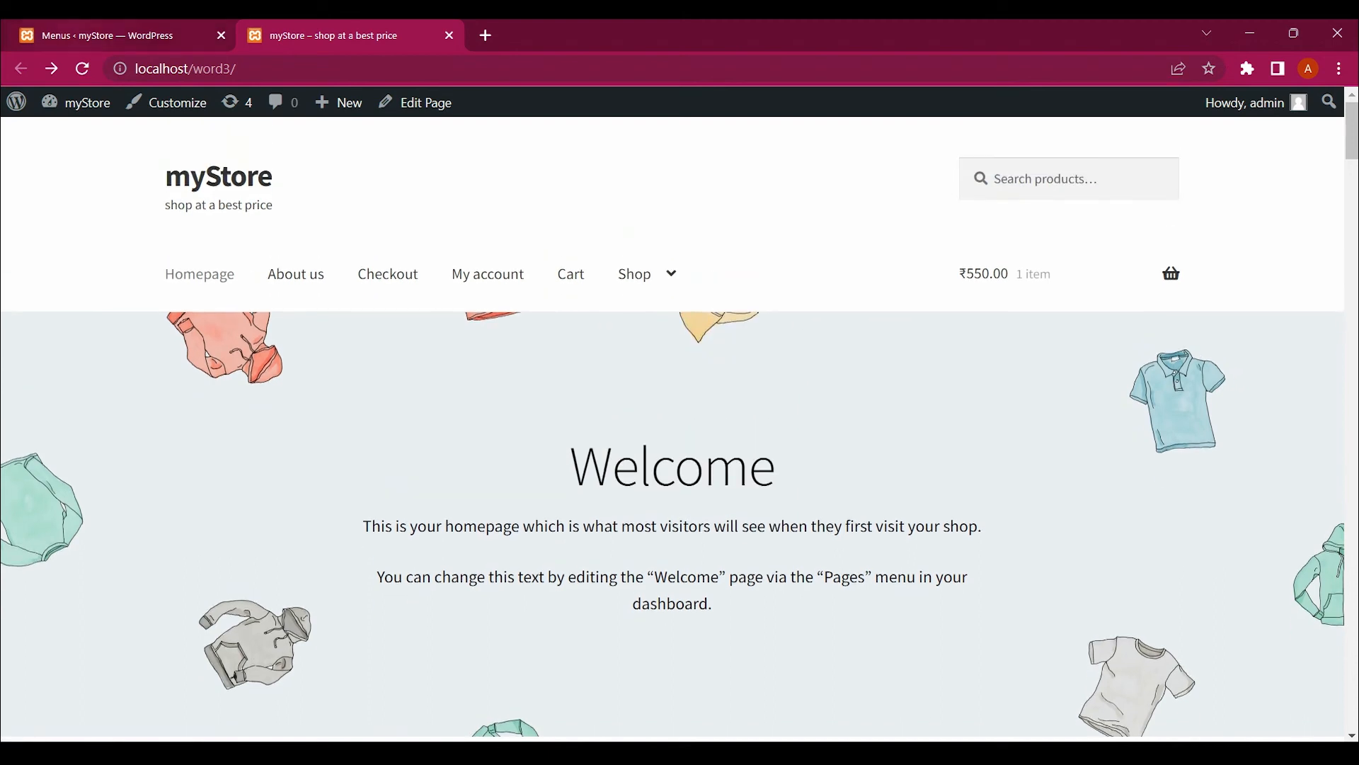
Return to the menu editor and review the Main Menu's items, Shop sub items and display location settings
left_click(107, 36)
scroll(527, 247, "down", 5)
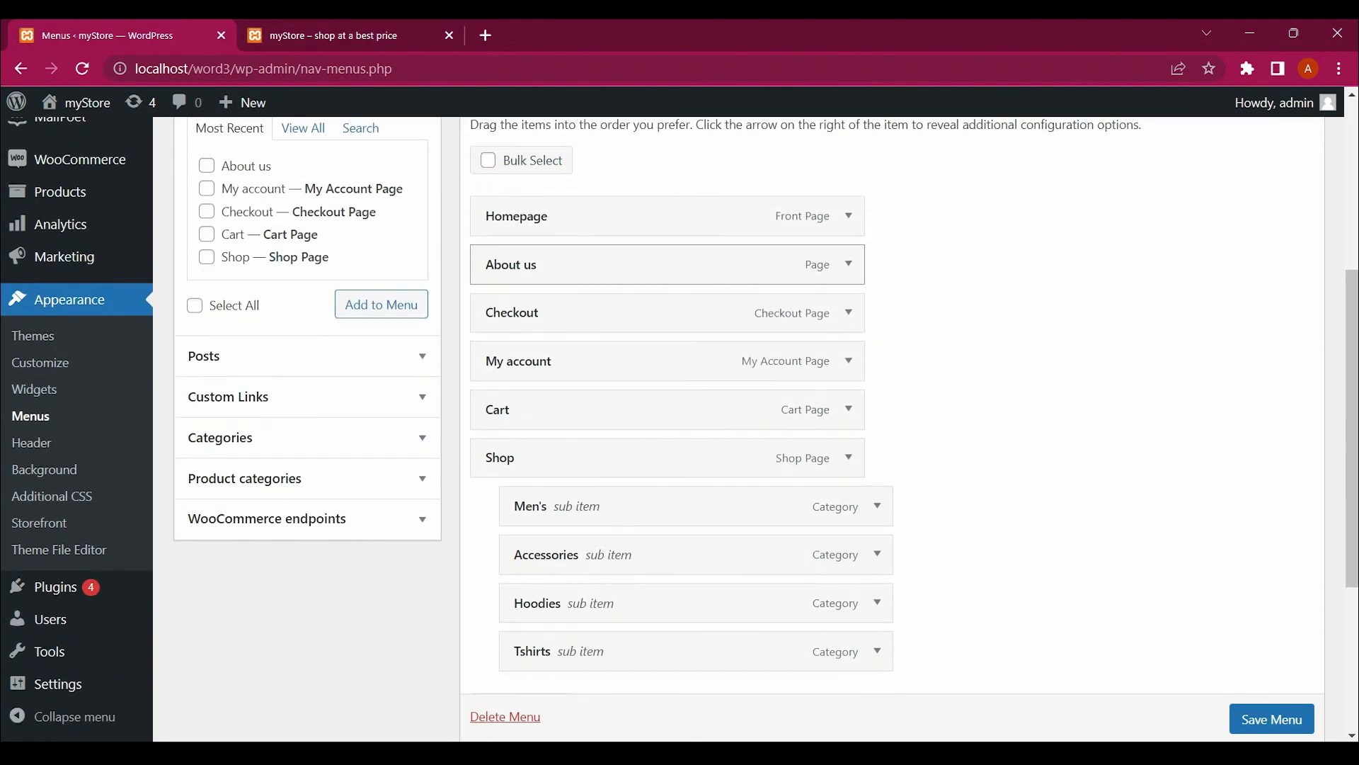
scroll(665, 265, "down", 2)
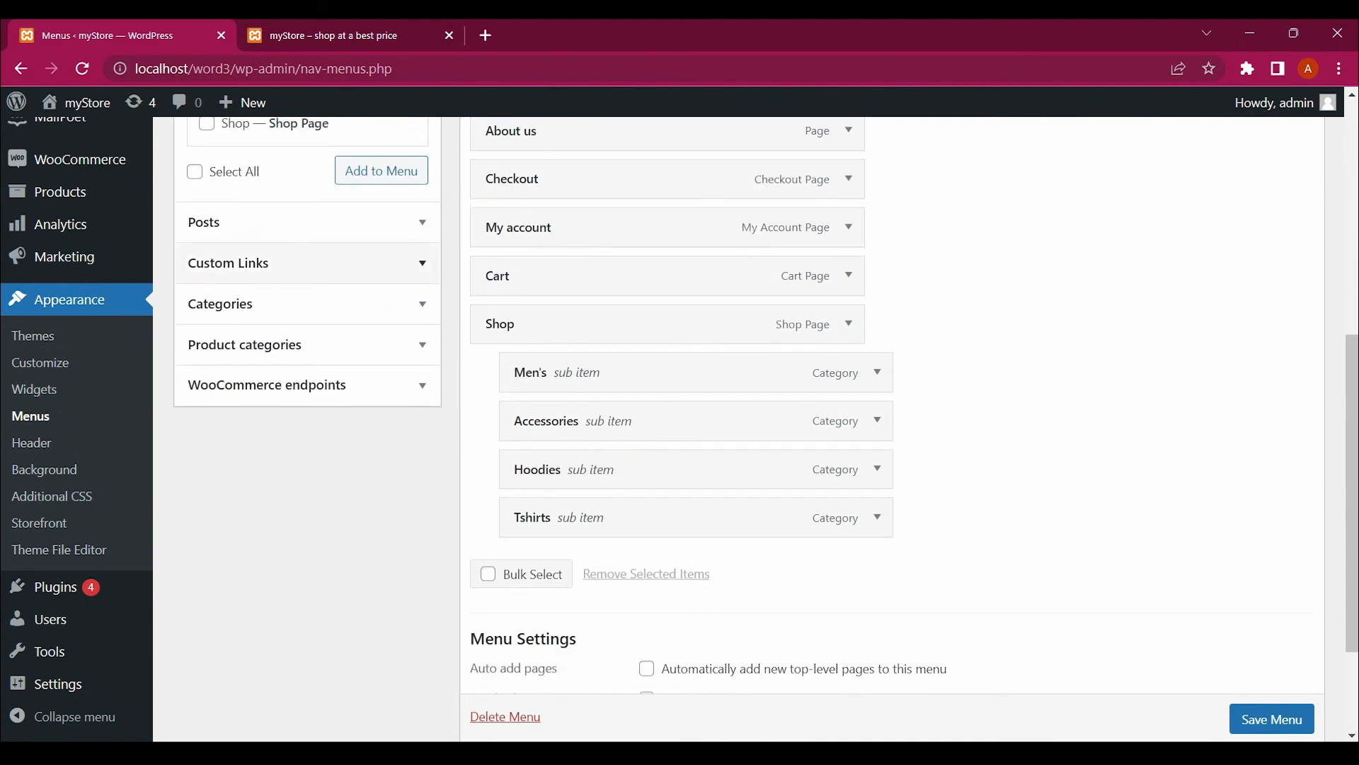
scroll(34, 389, "down", 1)
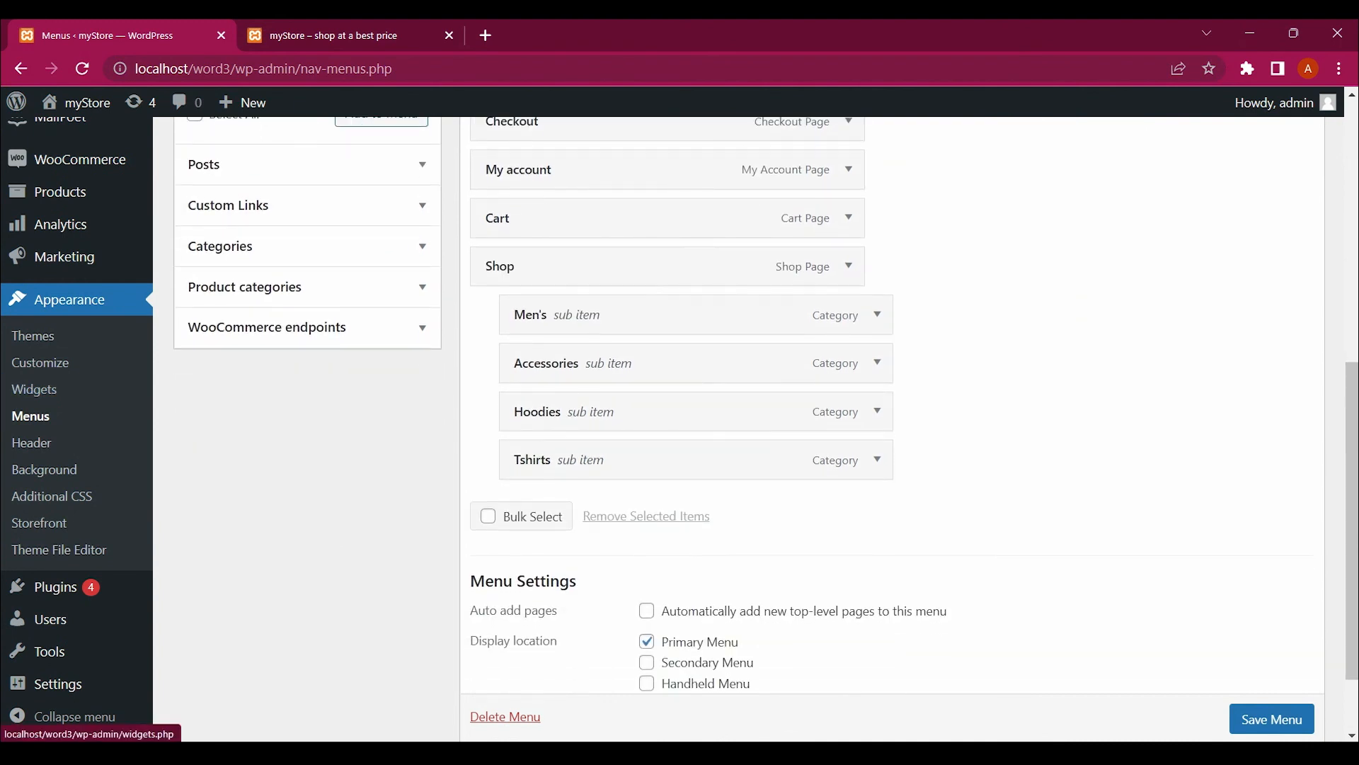
scroll(34, 390, "down", 2)
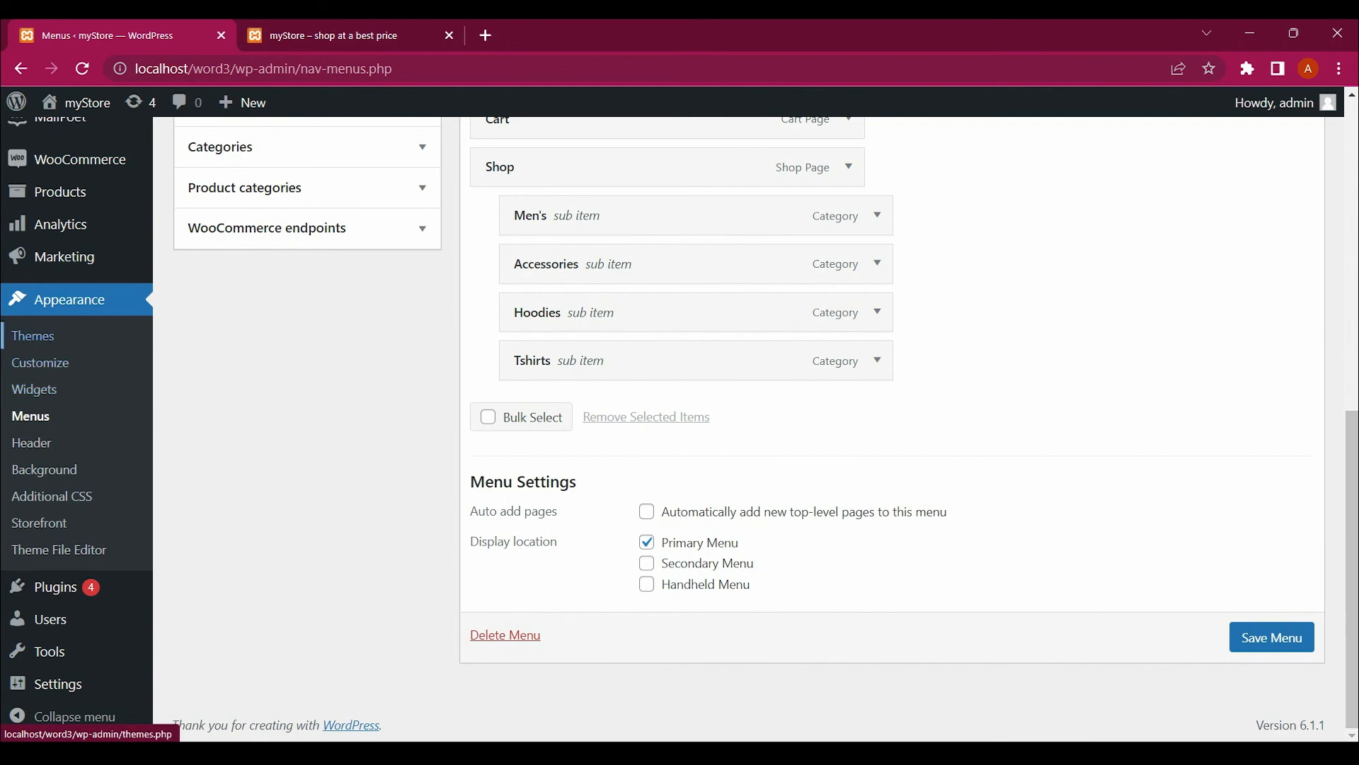
Open the list of all store products and look through the products with their prices and categories
mouse_move(60, 118)
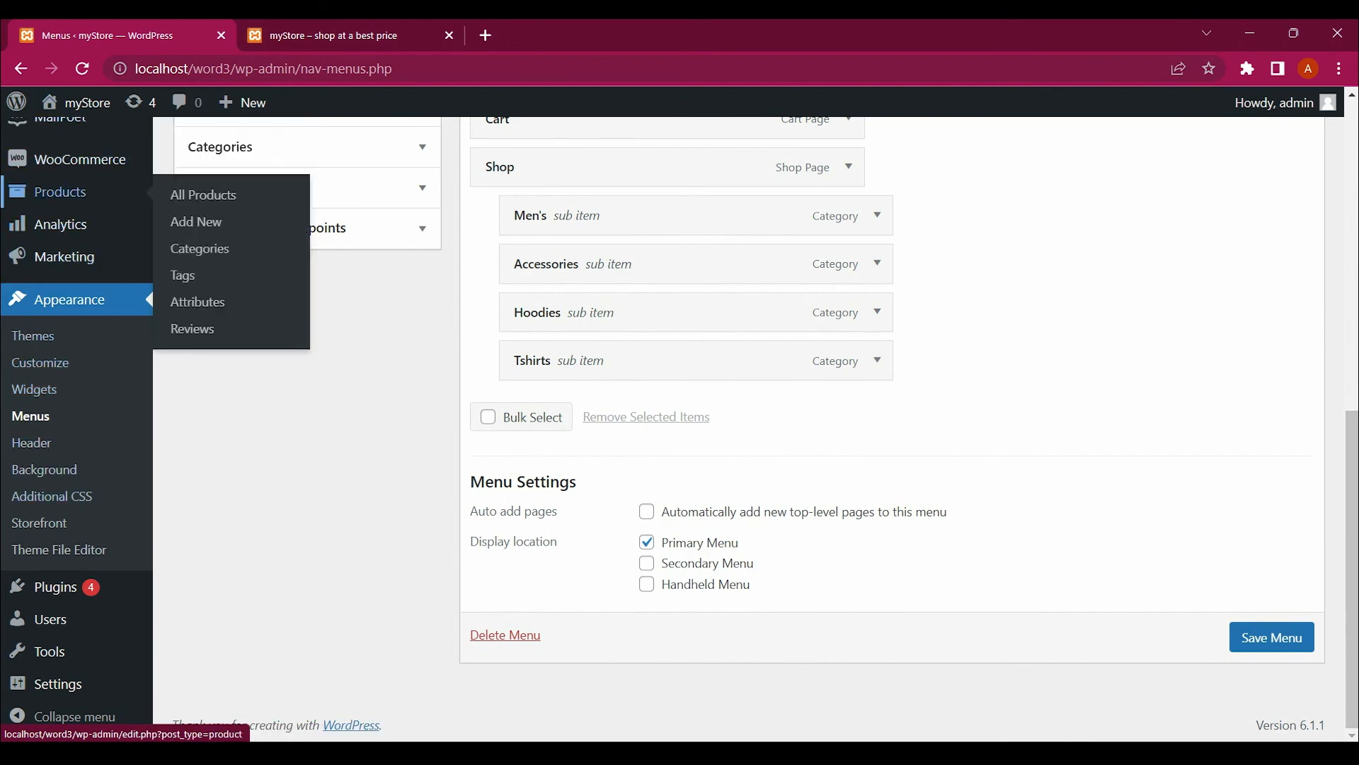
left_click(60, 191)
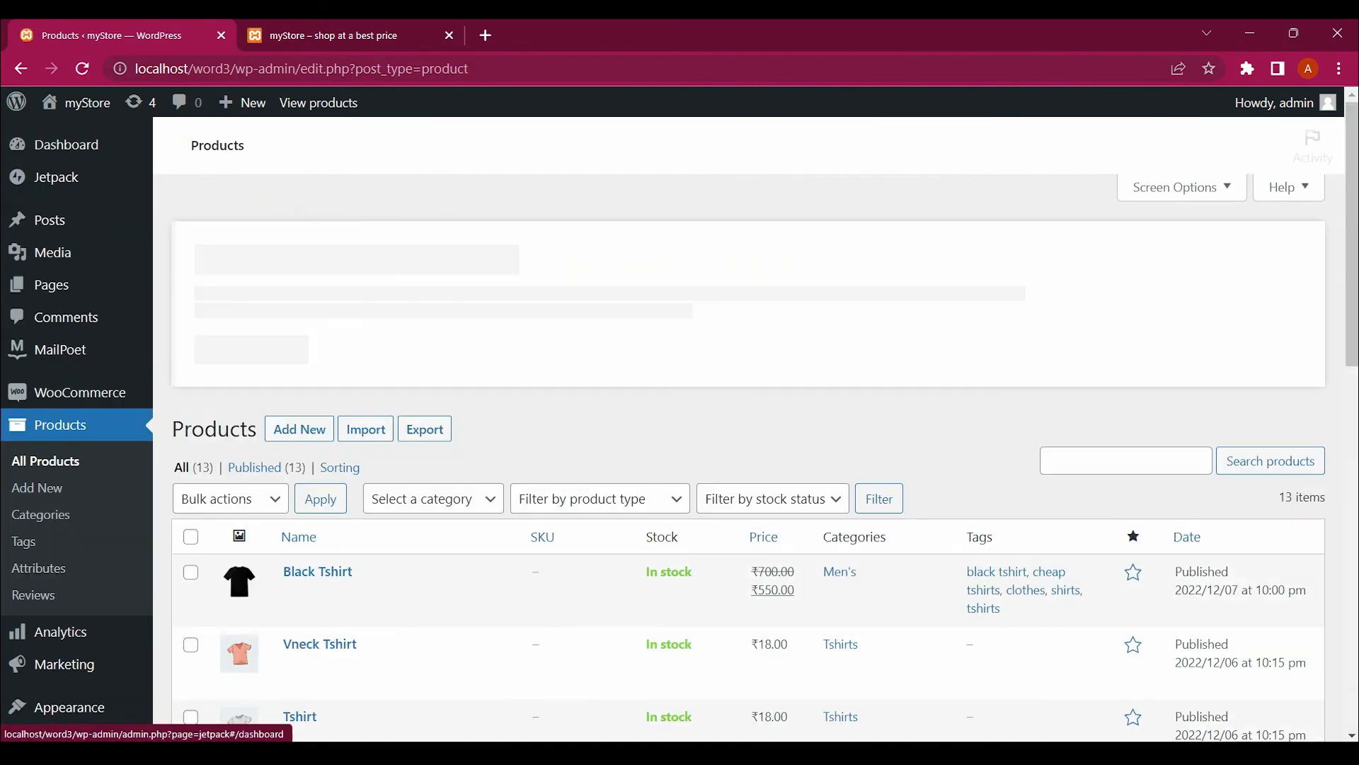
scroll(309, 273, "down", 5)
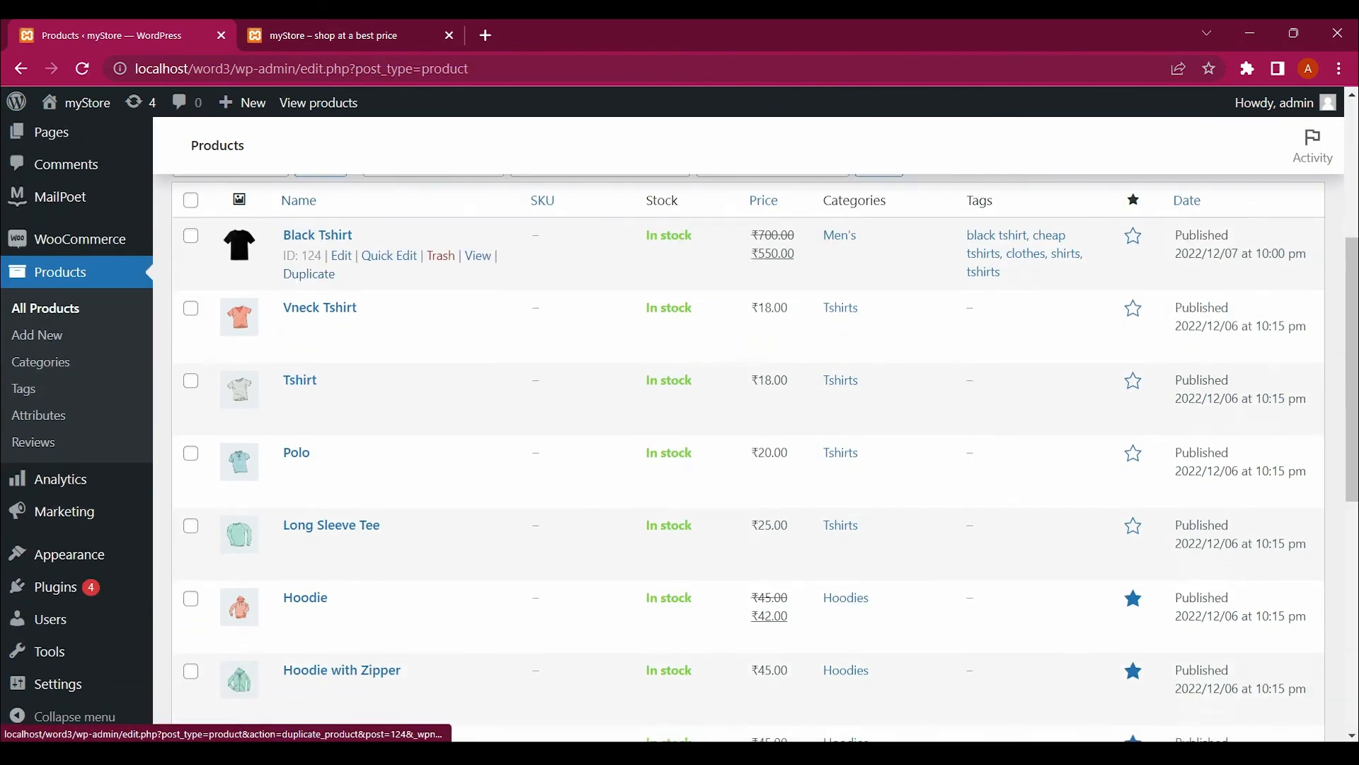
Open the product categories and start a new category named Men's Shirt with Men's as its parent category
scroll(309, 297, "down", 5)
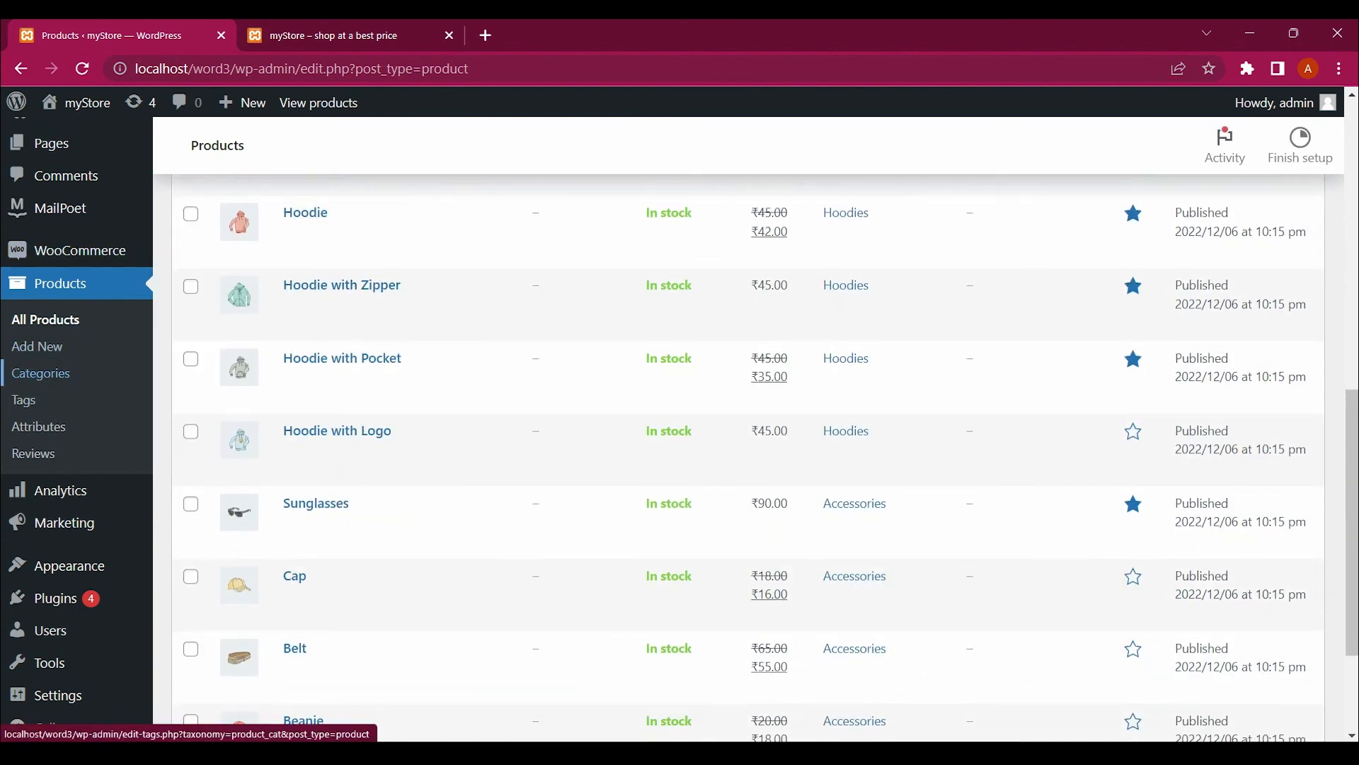
left_click(41, 373)
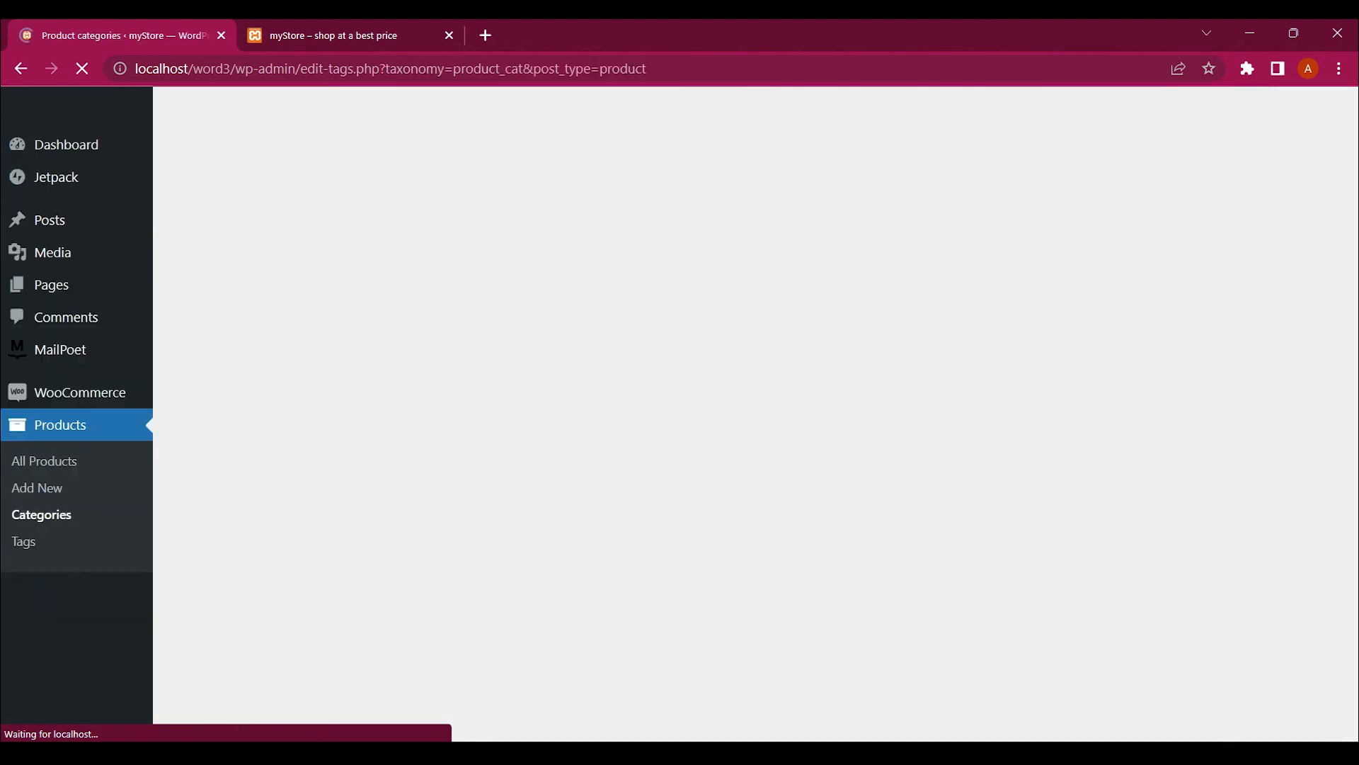
scroll(748, 453, "down", 4)
scroll(747, 453, "down", 1)
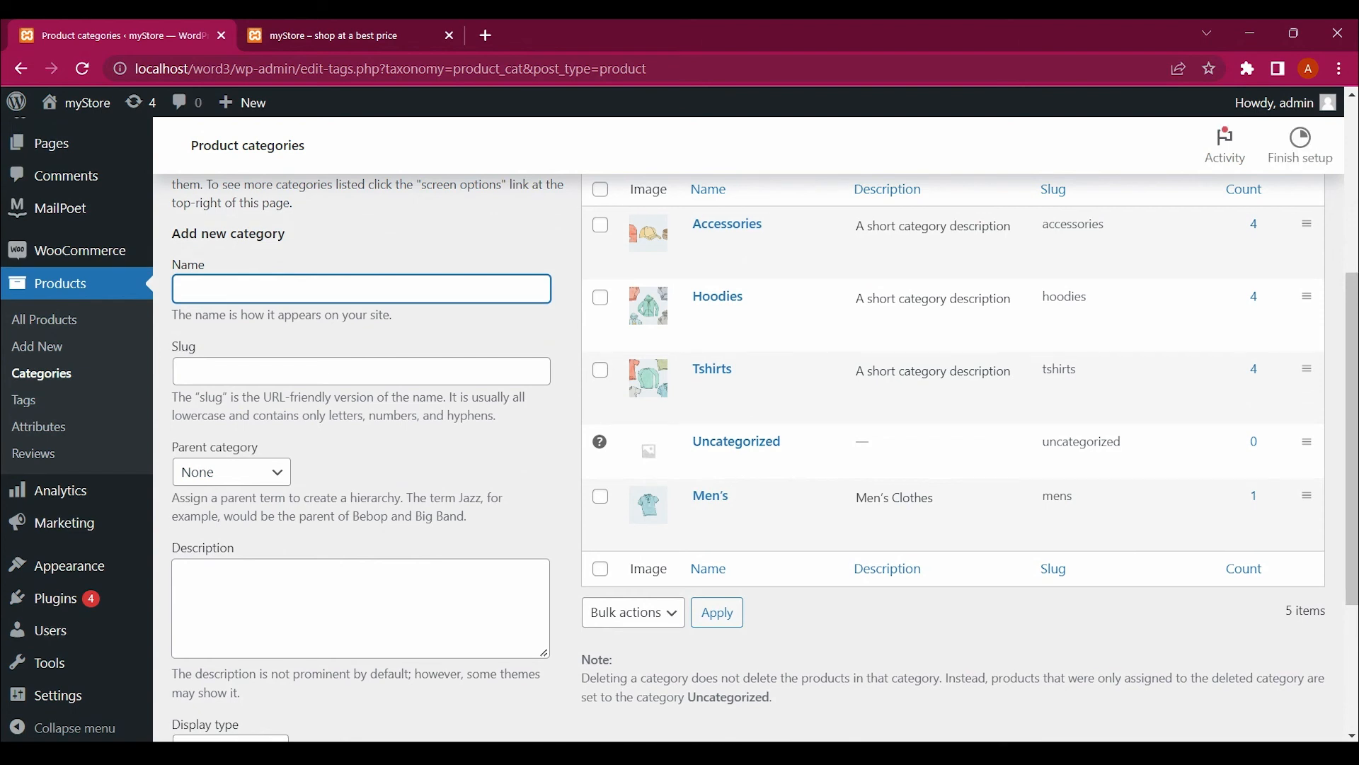
type("Men's Shirt")
key("Tab")
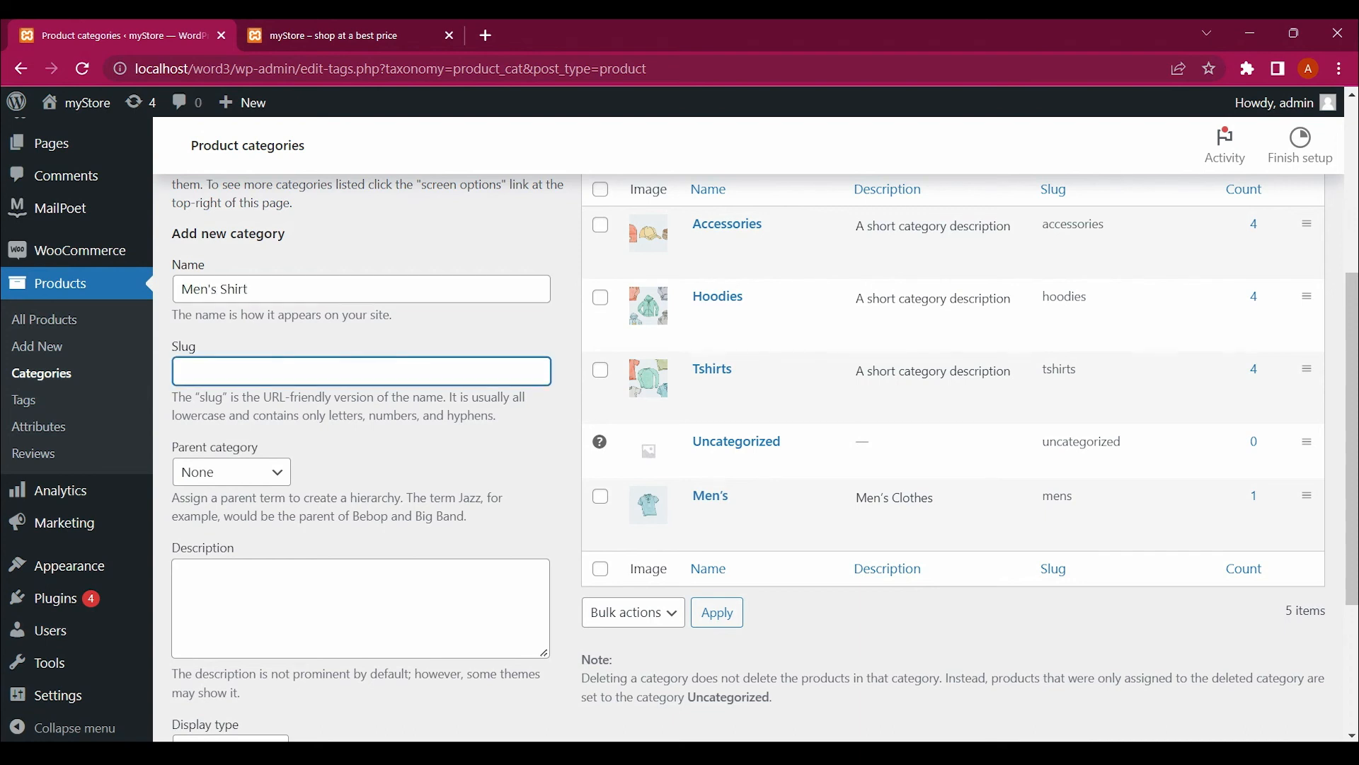
scroll(679, 432, "down", 1)
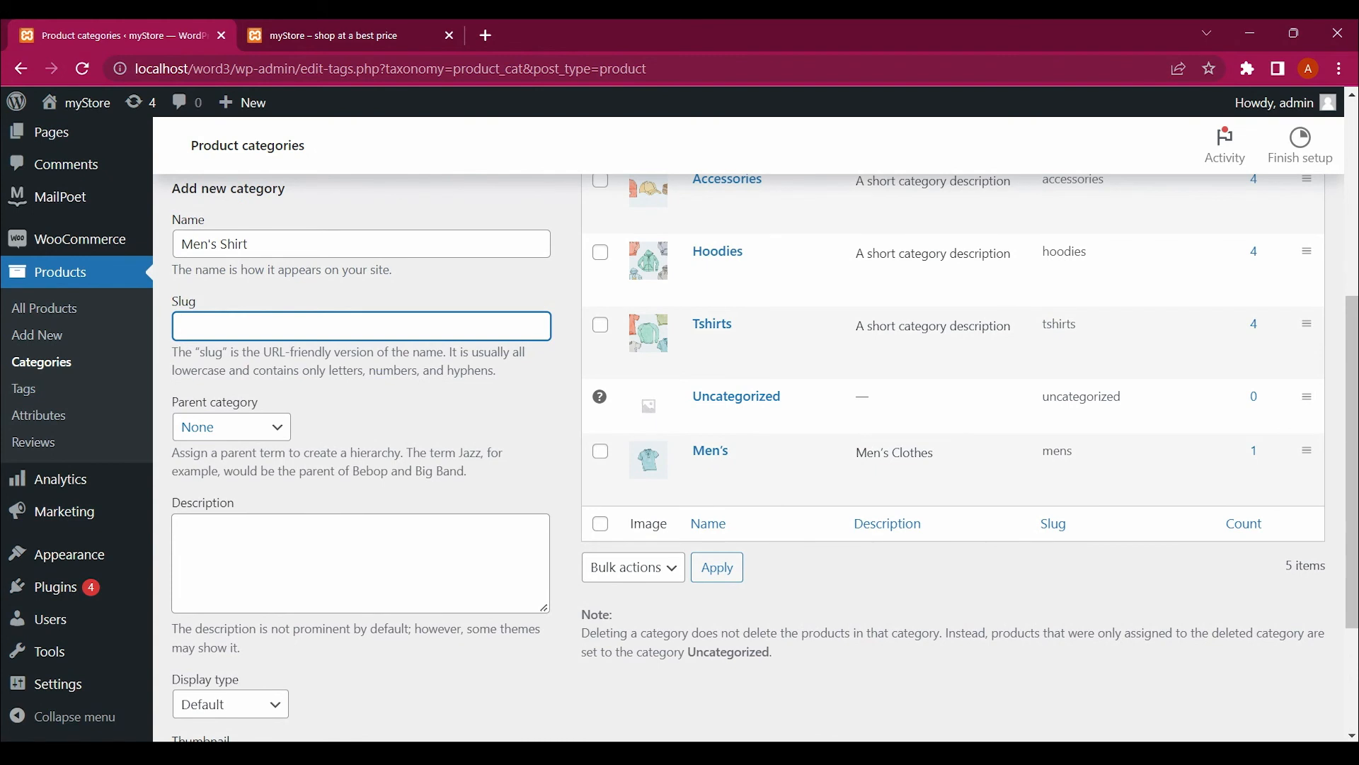
left_click(231, 427)
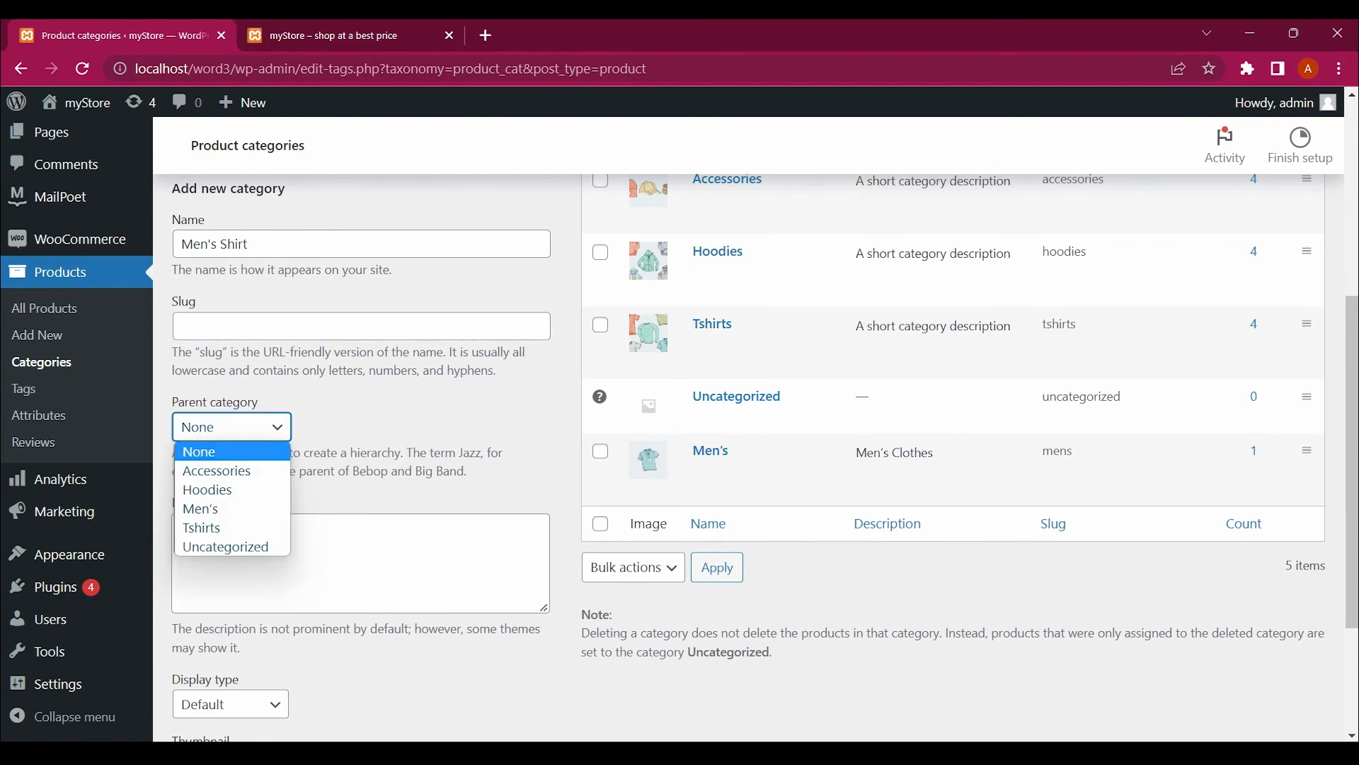
left_click(213, 509)
Enter the new category's description as "Branded Men's Shirt at a reasonable price."
left_click(283, 550)
type("M")
key("BackSpace")
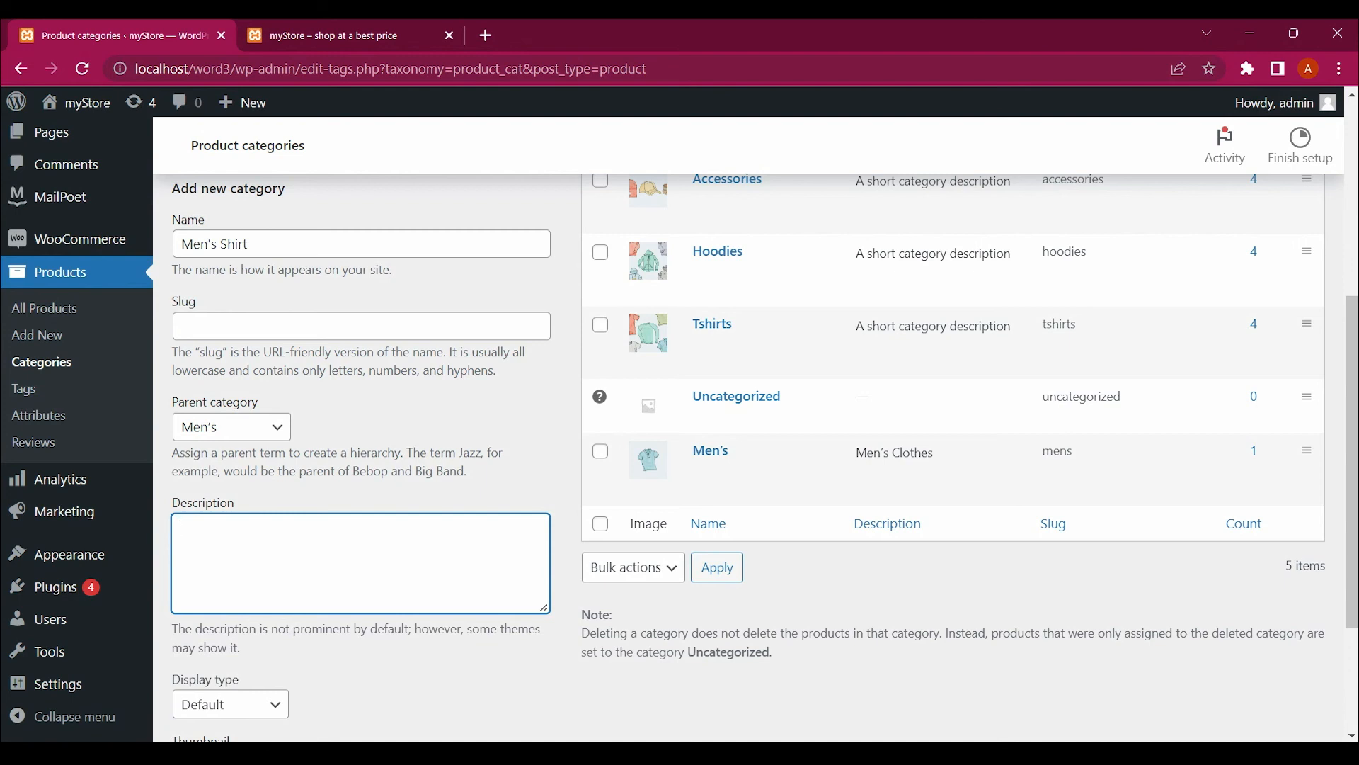
type("Branded Men's Shrirt at a reas")
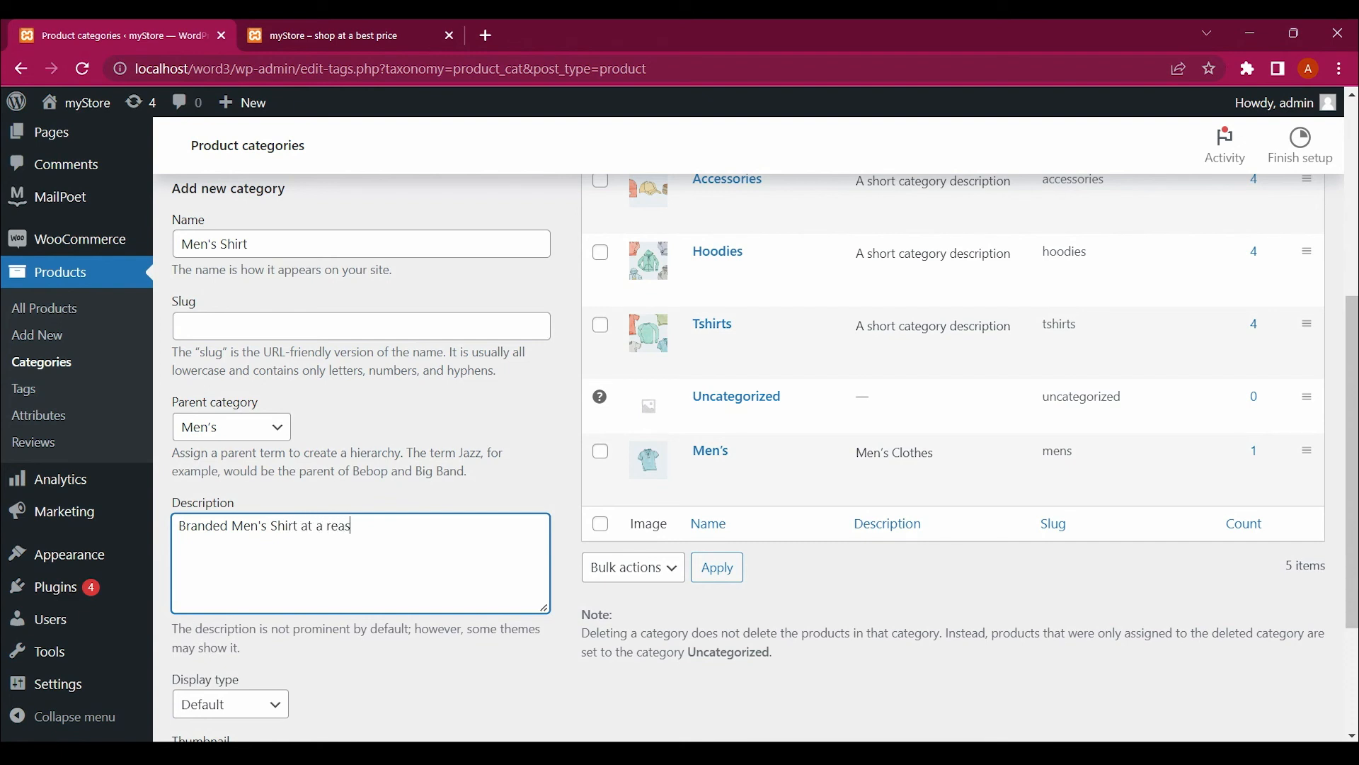
type("onanl")
key("BackSpace")
key("BackSpace")
type("al")
type("ble pric")
type("e")
type(".")
scroll(765, 458, "down", 3)
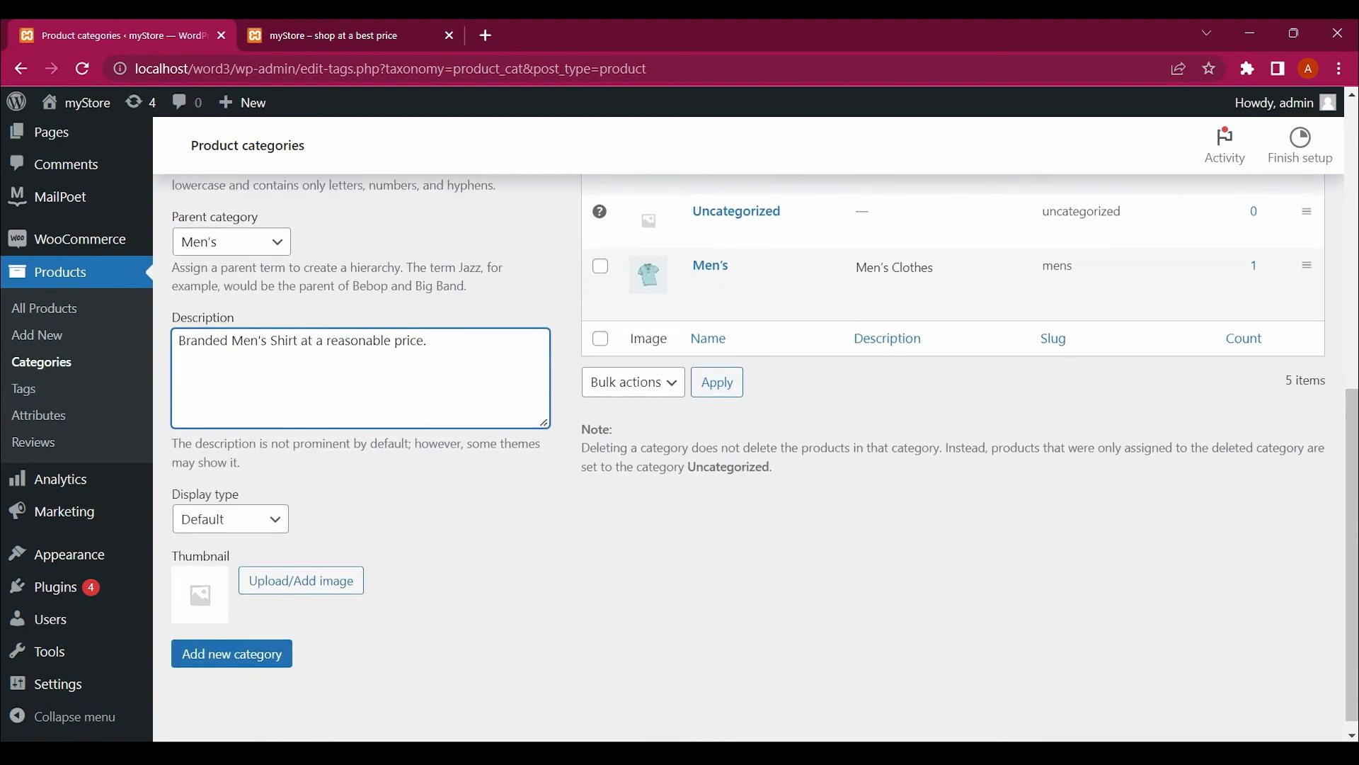
Set the existing hoodie-with-zipper-2.jpg image as the thumbnail and add the new category
scroll(748, 457, "up", 1)
scroll(748, 457, "down", 1)
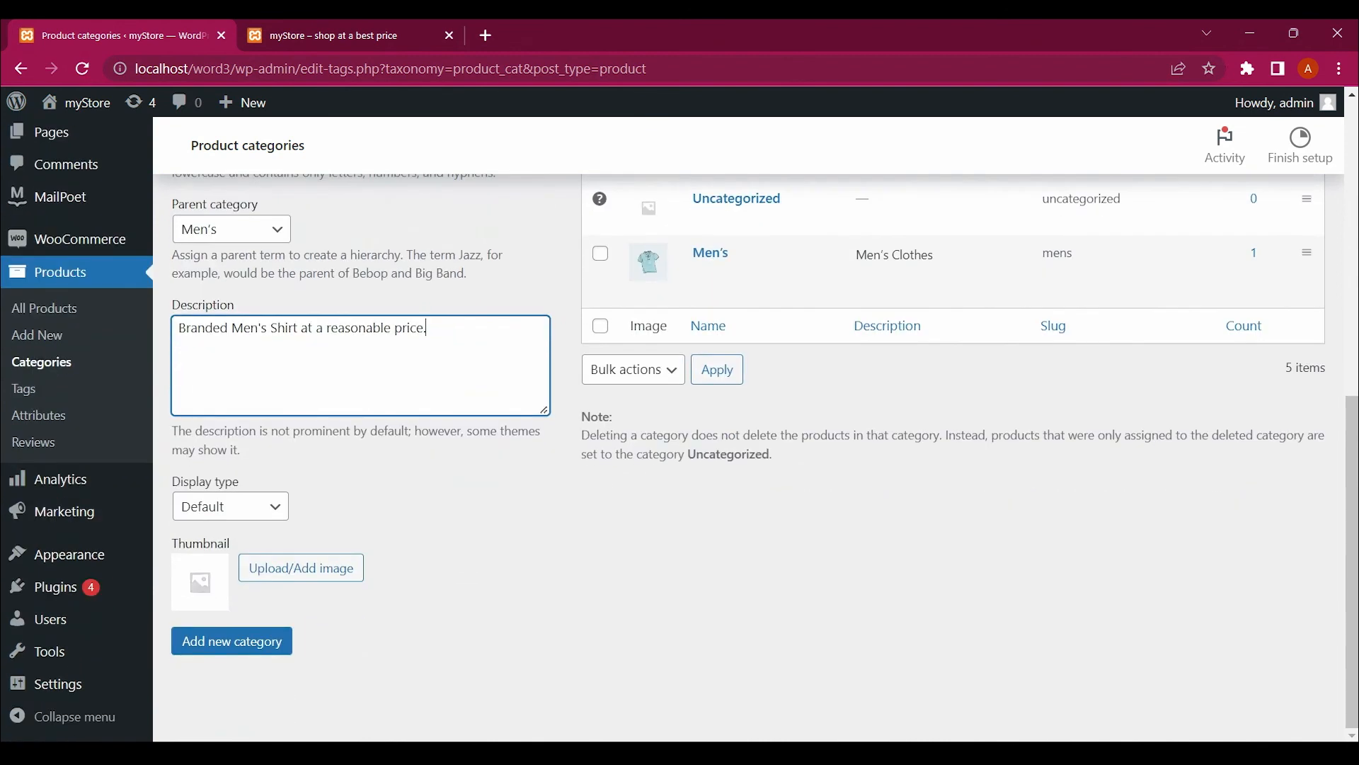
left_click(242, 562)
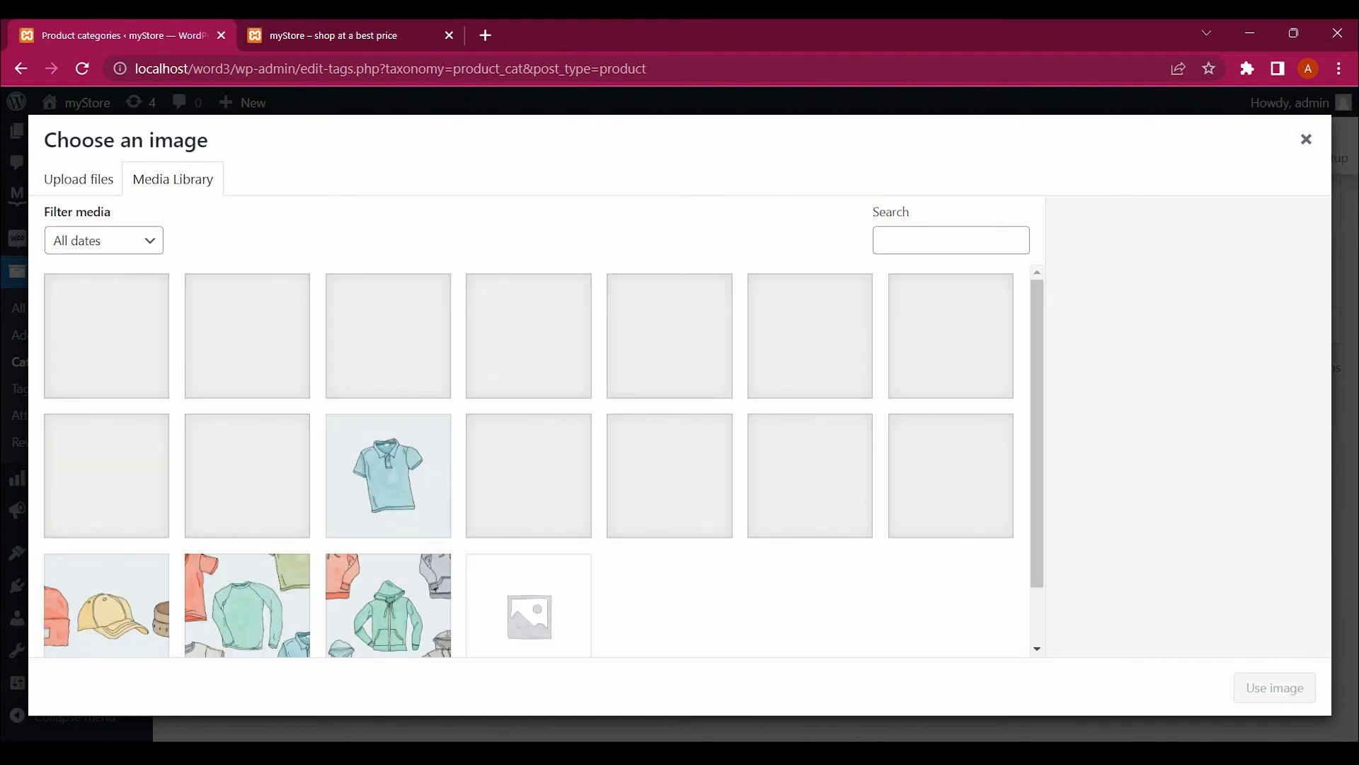
left_click(951, 386)
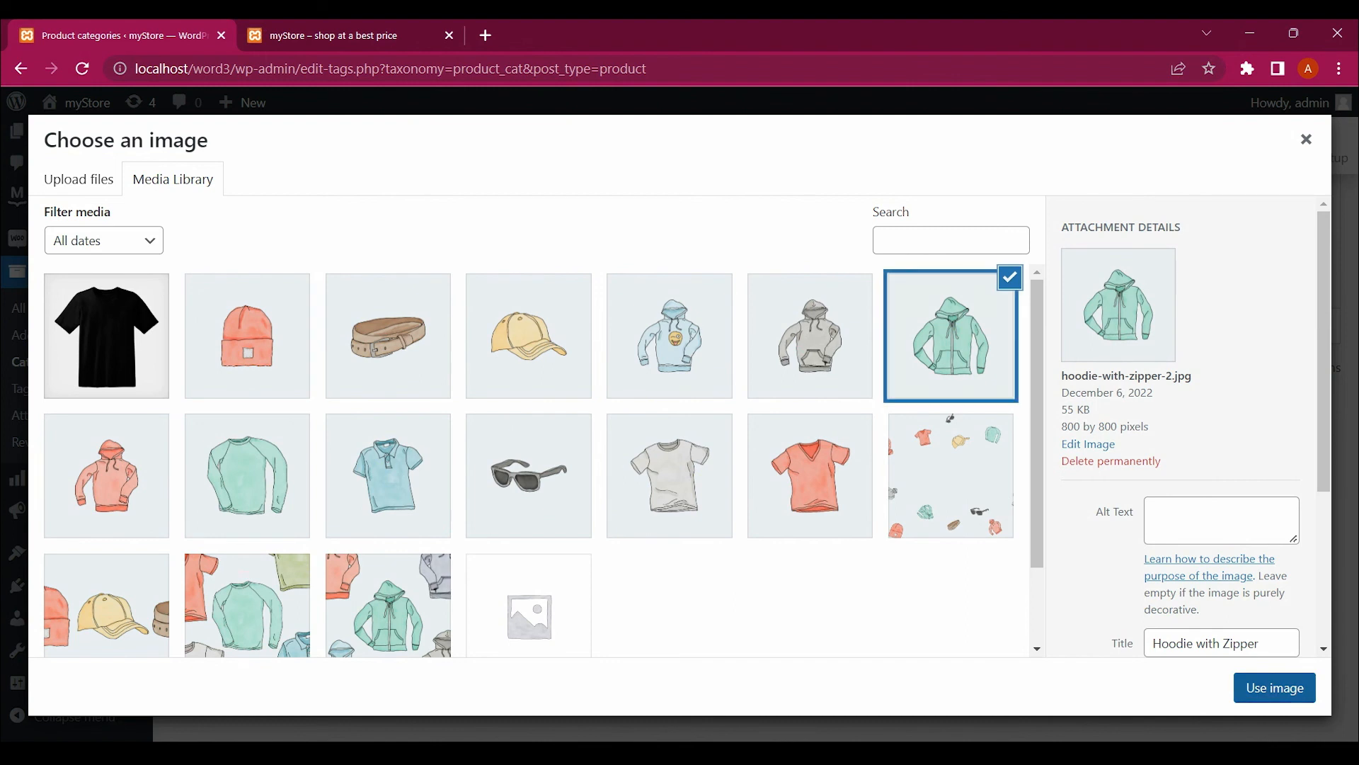
left_click(1274, 688)
left_click(231, 641)
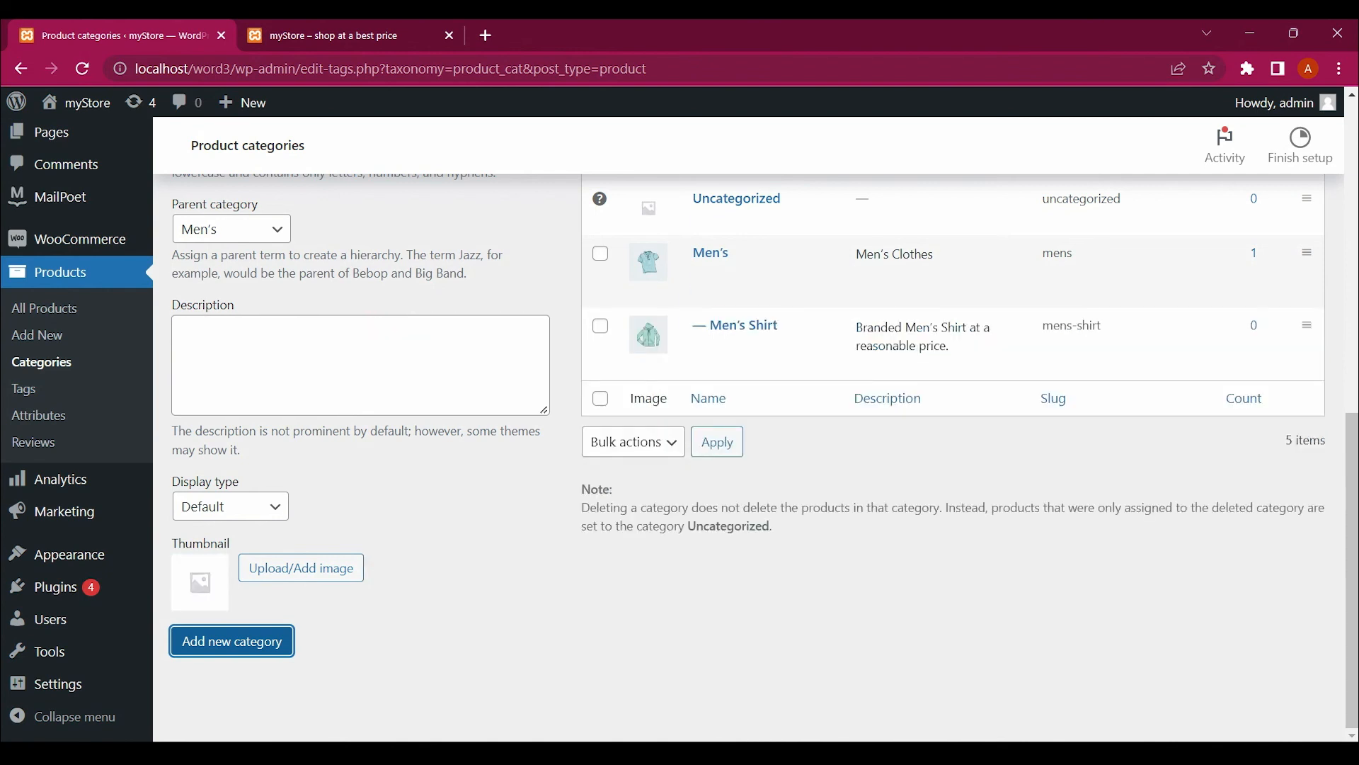
Review the product category list, checking where Men's Shirt sits beneath Men's
scroll(756, 424, "up", 5)
scroll(727, 307, "down", 1)
scroll(728, 307, "down", 1)
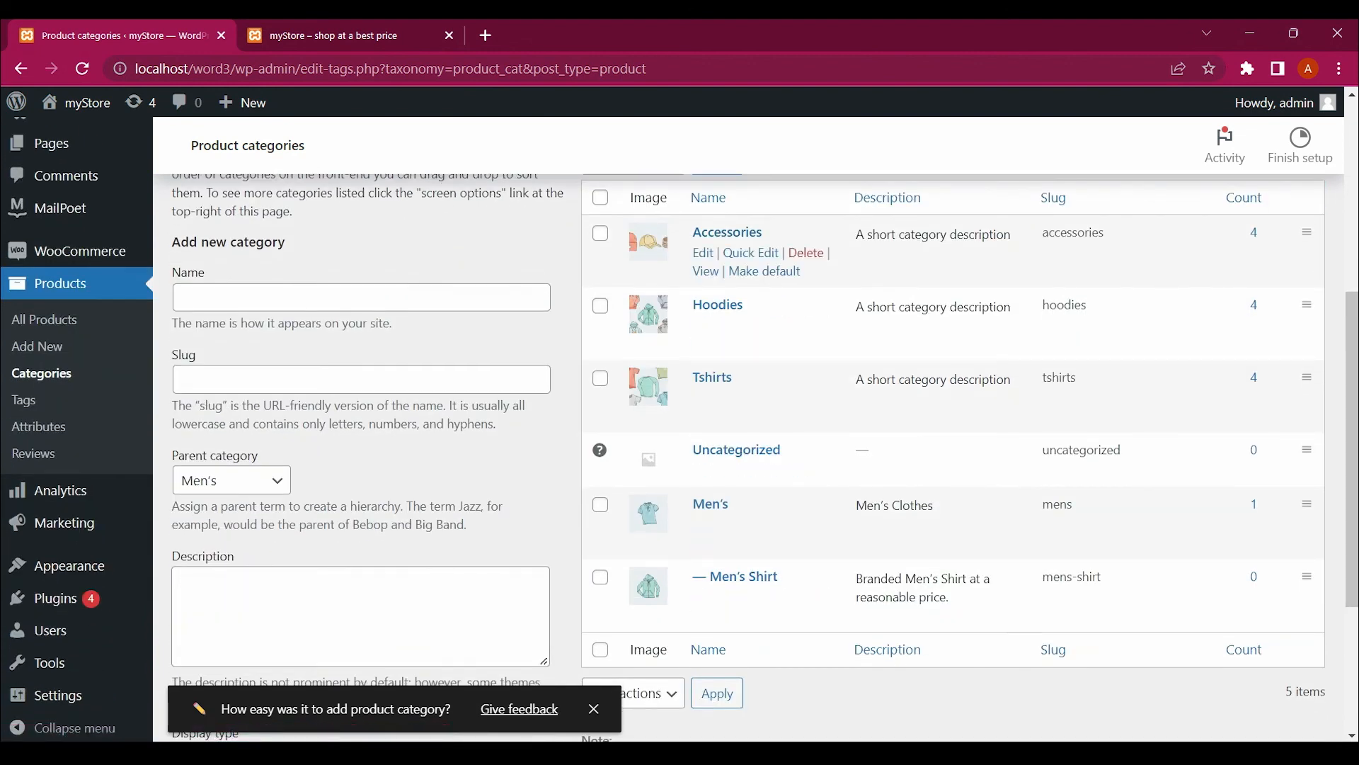
scroll(728, 241, "down", 2)
scroll(728, 241, "up", 2)
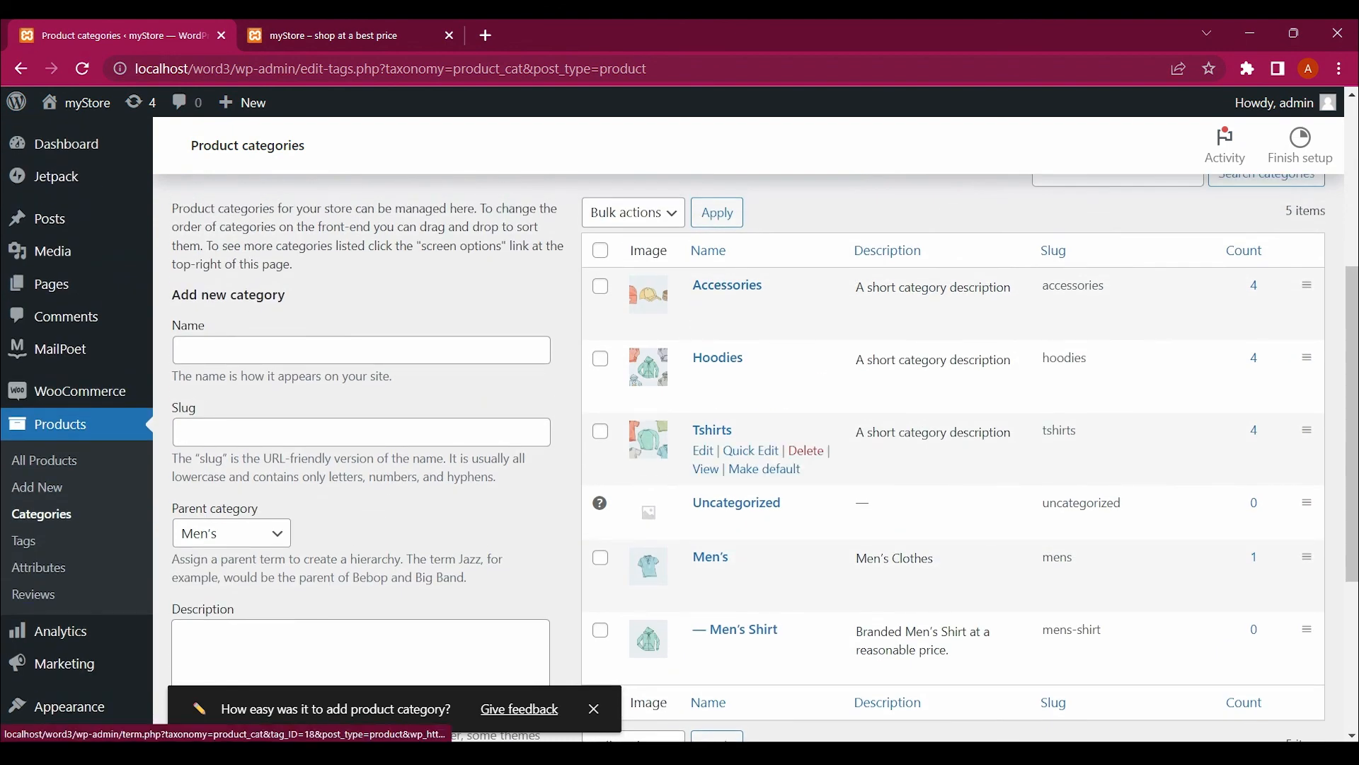
scroll(706, 469, "down", 2)
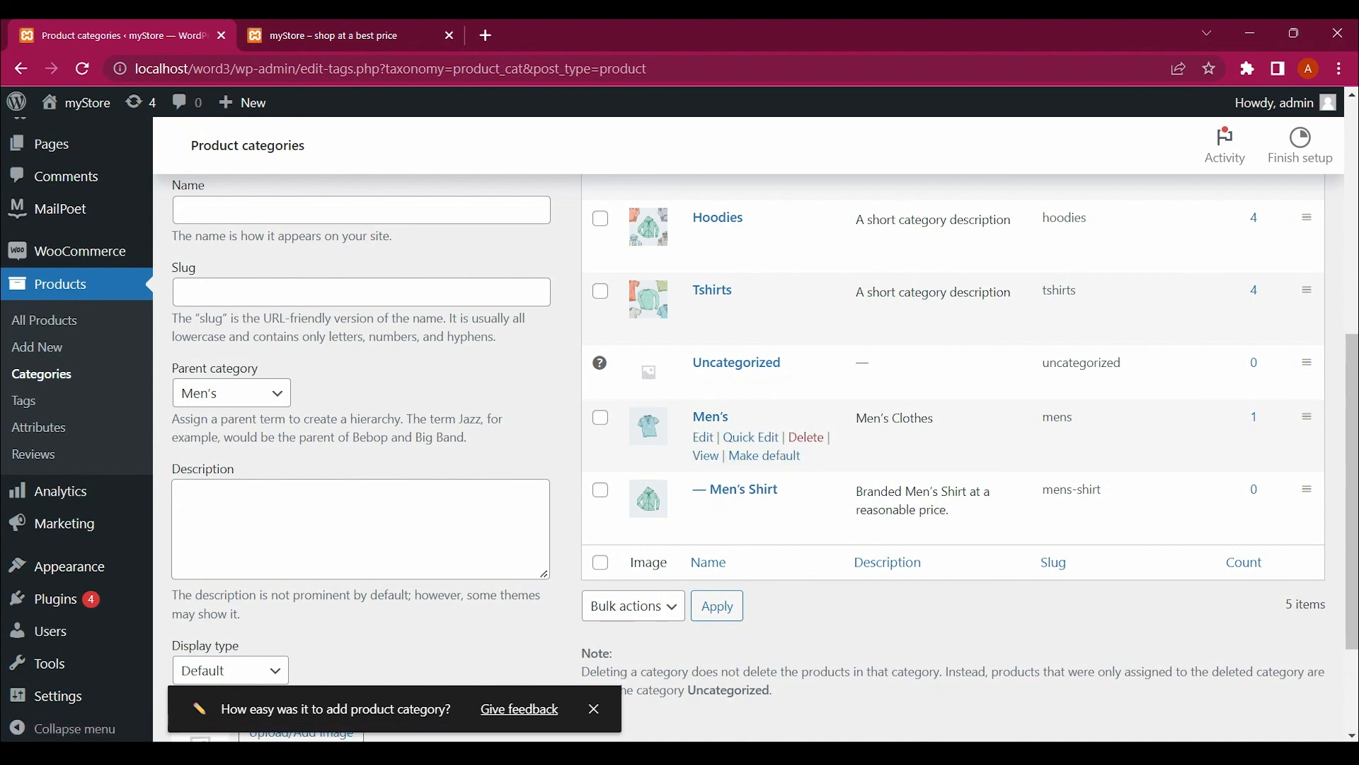
Reload the storefront homepage and check the Shop submenu and the Shop by Category section for the new subcategory
left_click(347, 35)
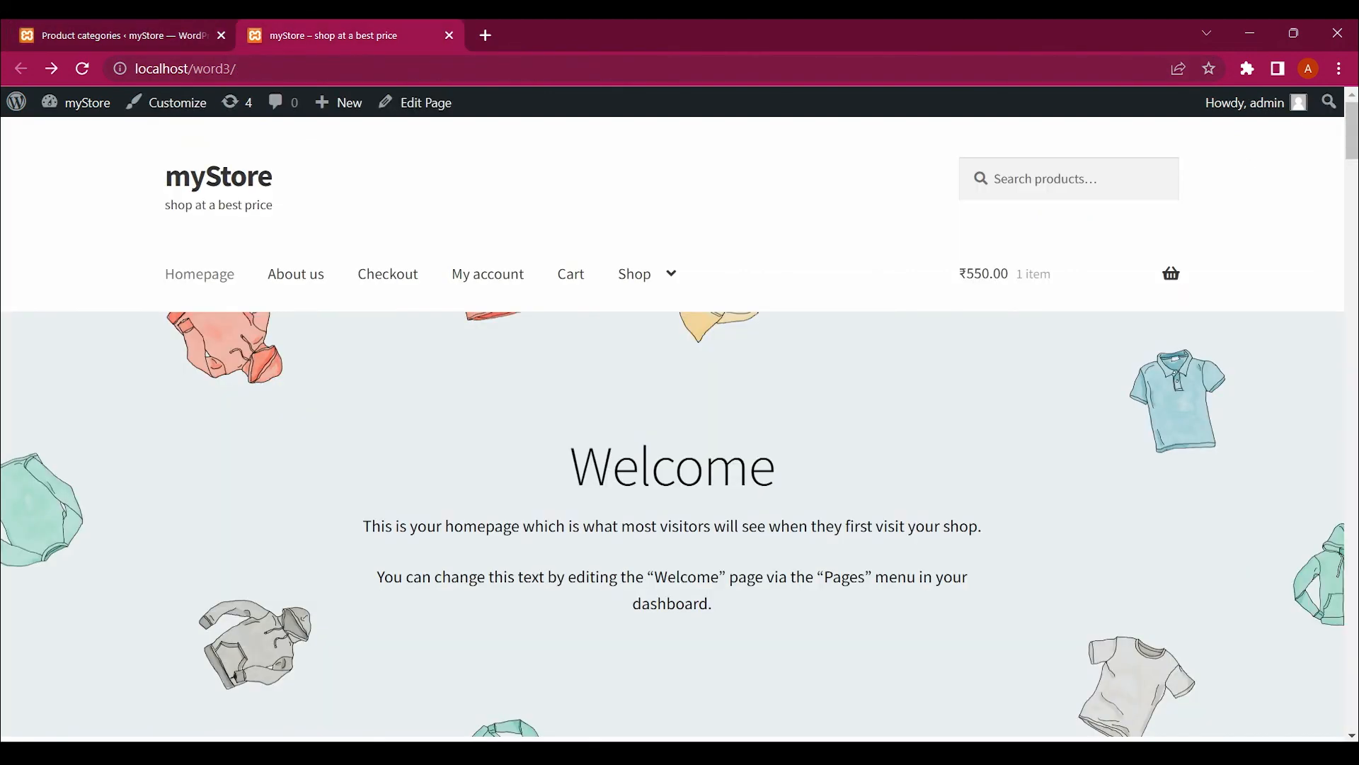
key("F5")
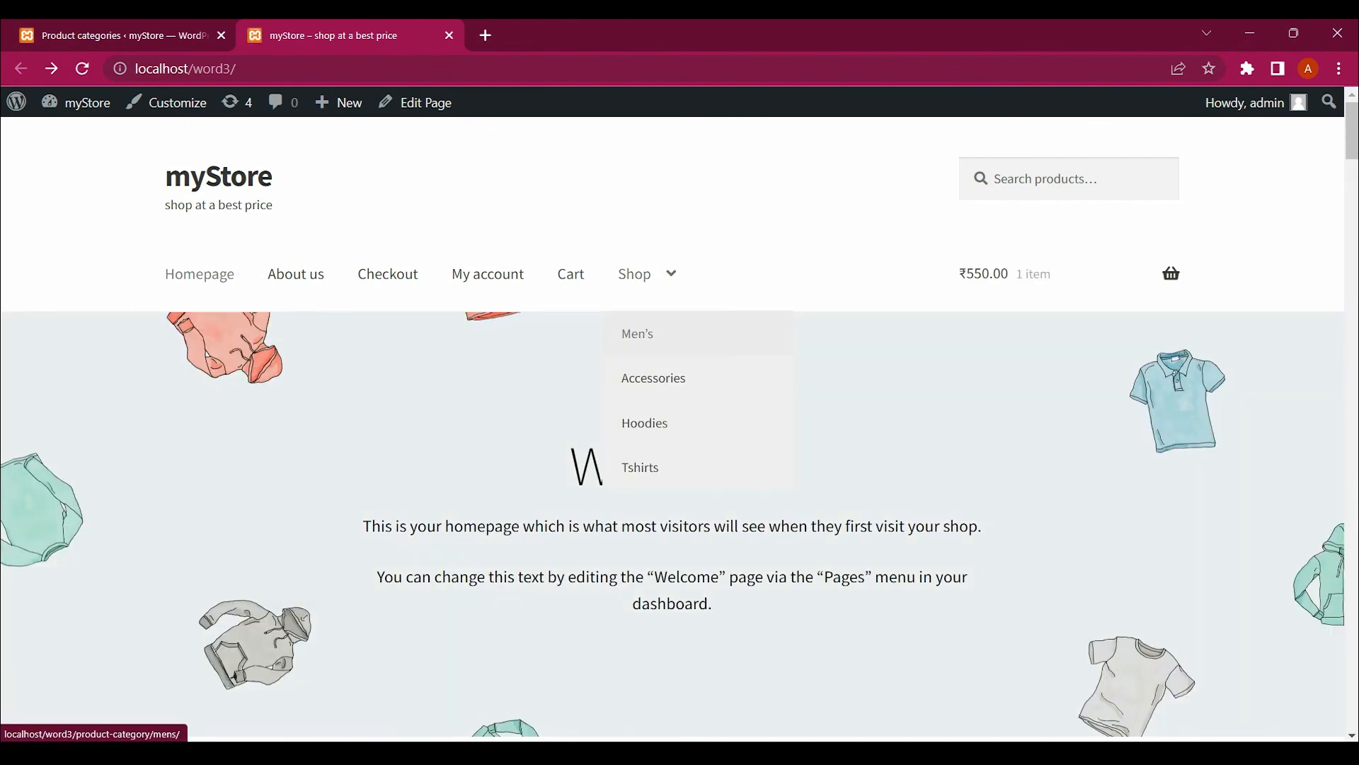
scroll(673, 425, "down", 6)
scroll(673, 424, "down", 3)
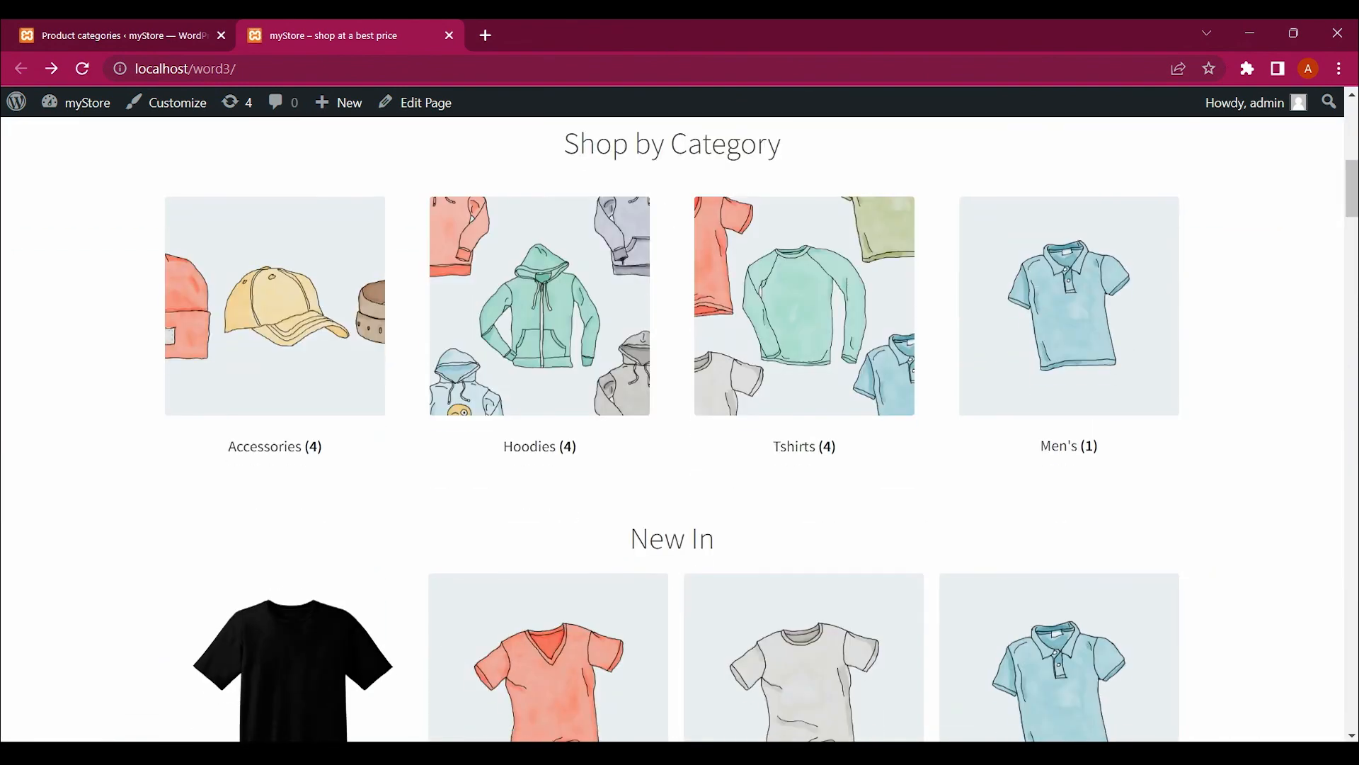
Open the Men's category page from the homepage and look through its products
left_click(1069, 325)
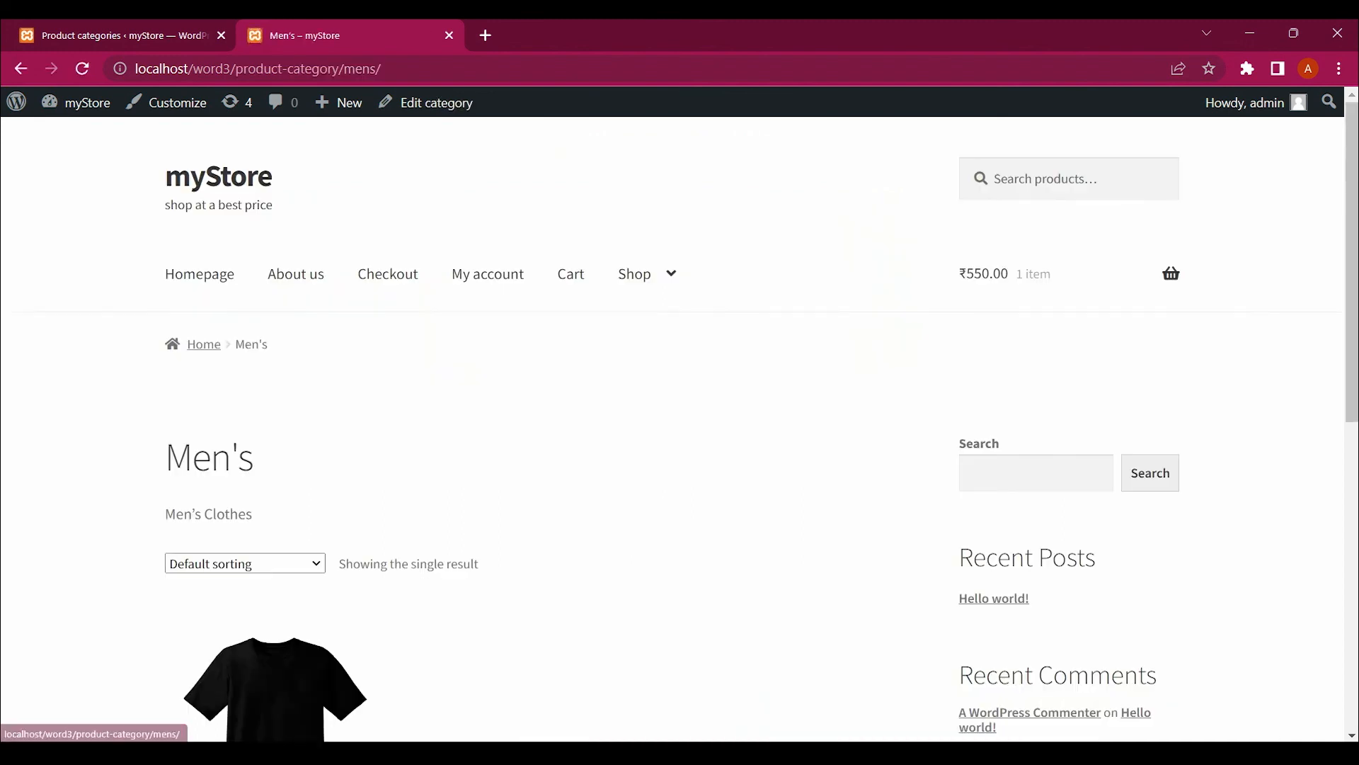
scroll(673, 425, "down", 4)
scroll(672, 425, "down", 2)
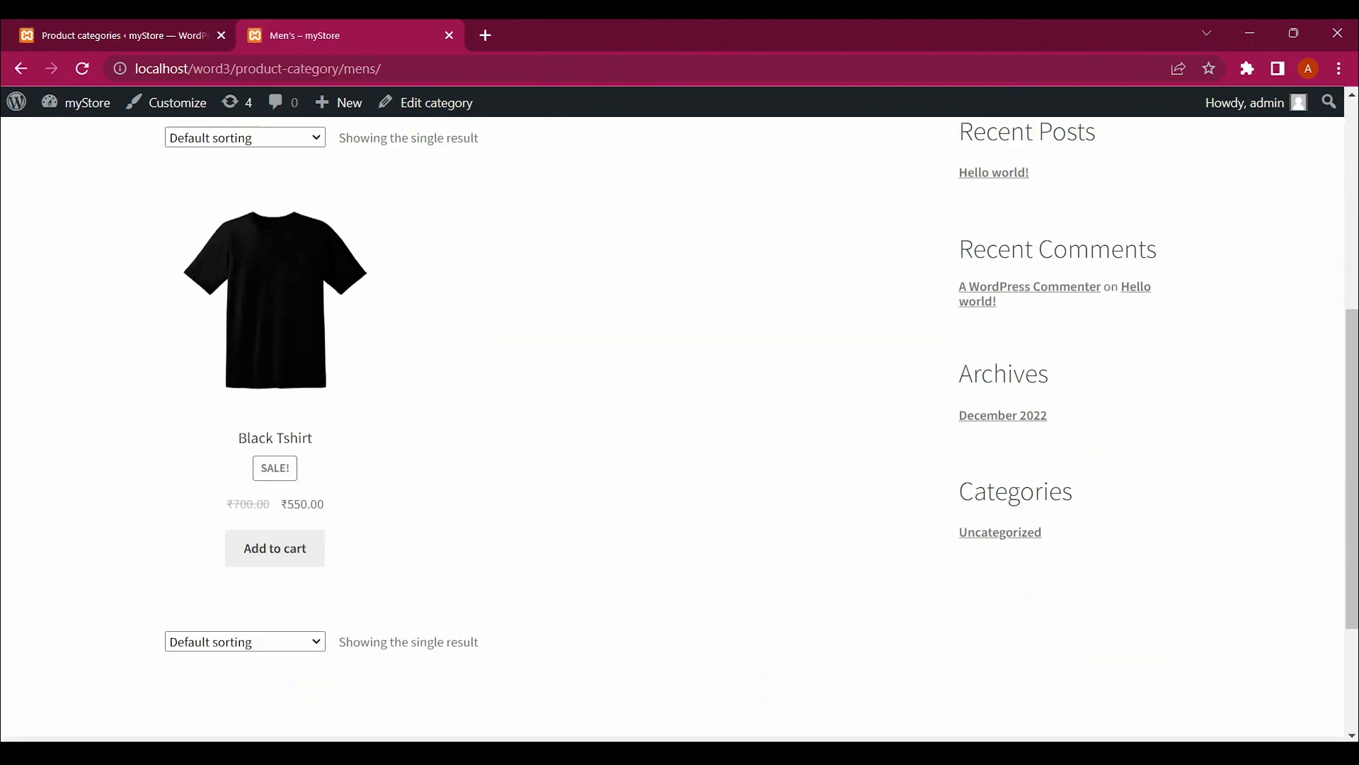
scroll(672, 425, "up", 6)
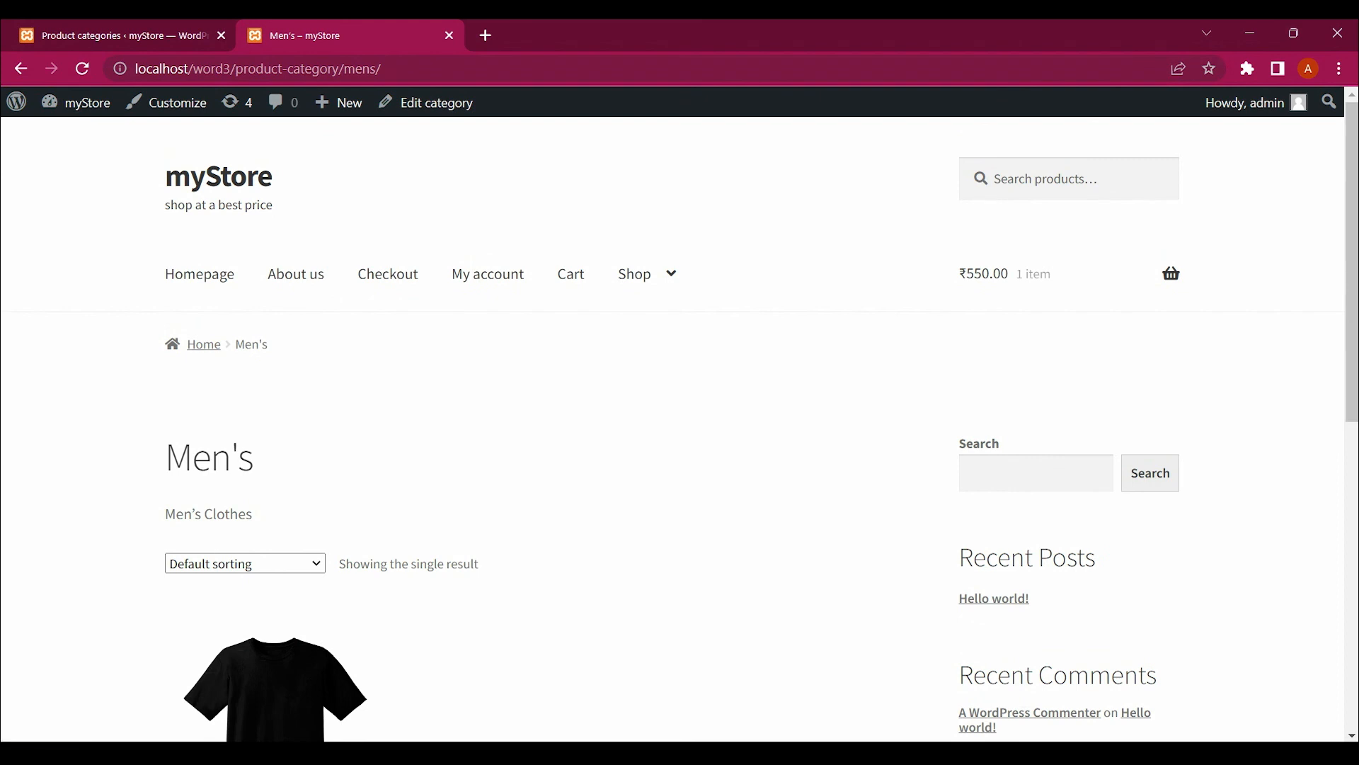
scroll(213, 347, "down", 8)
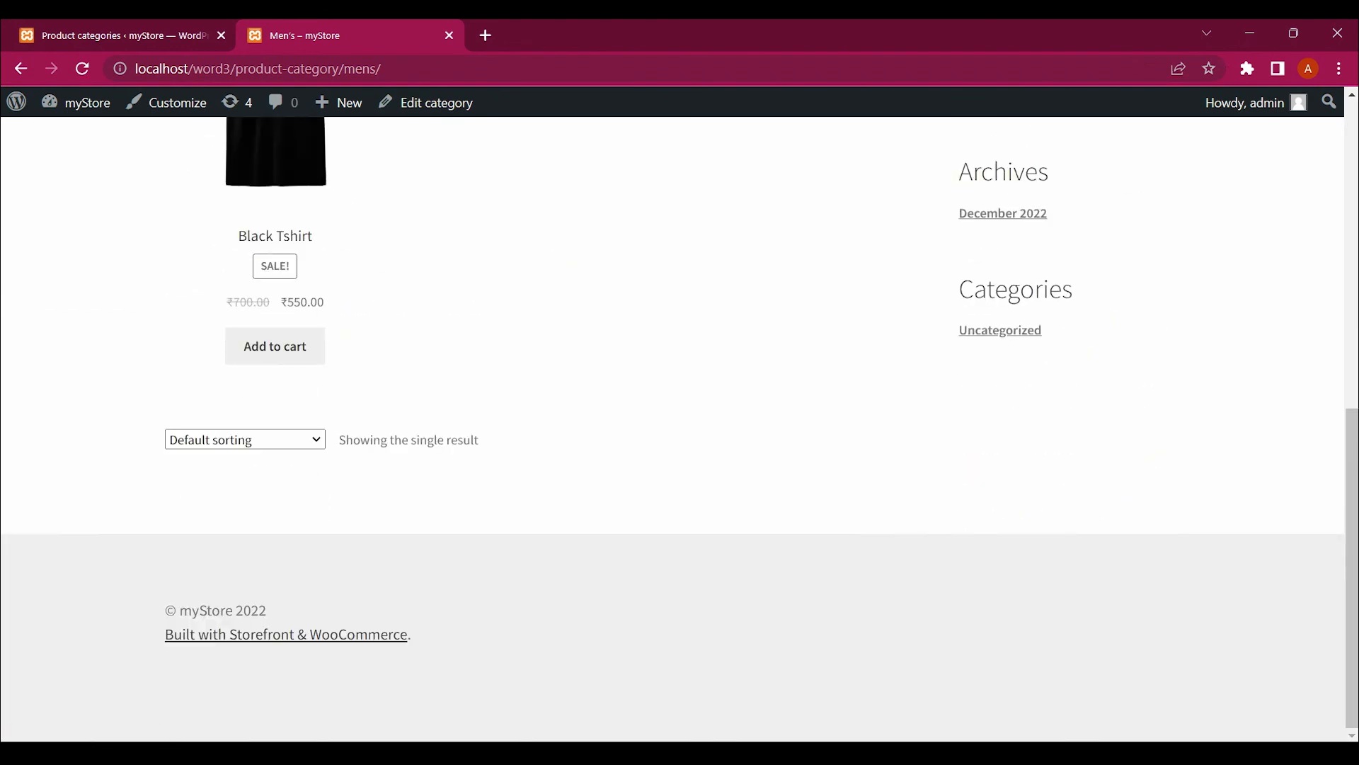
scroll(680, 425, "up", 8)
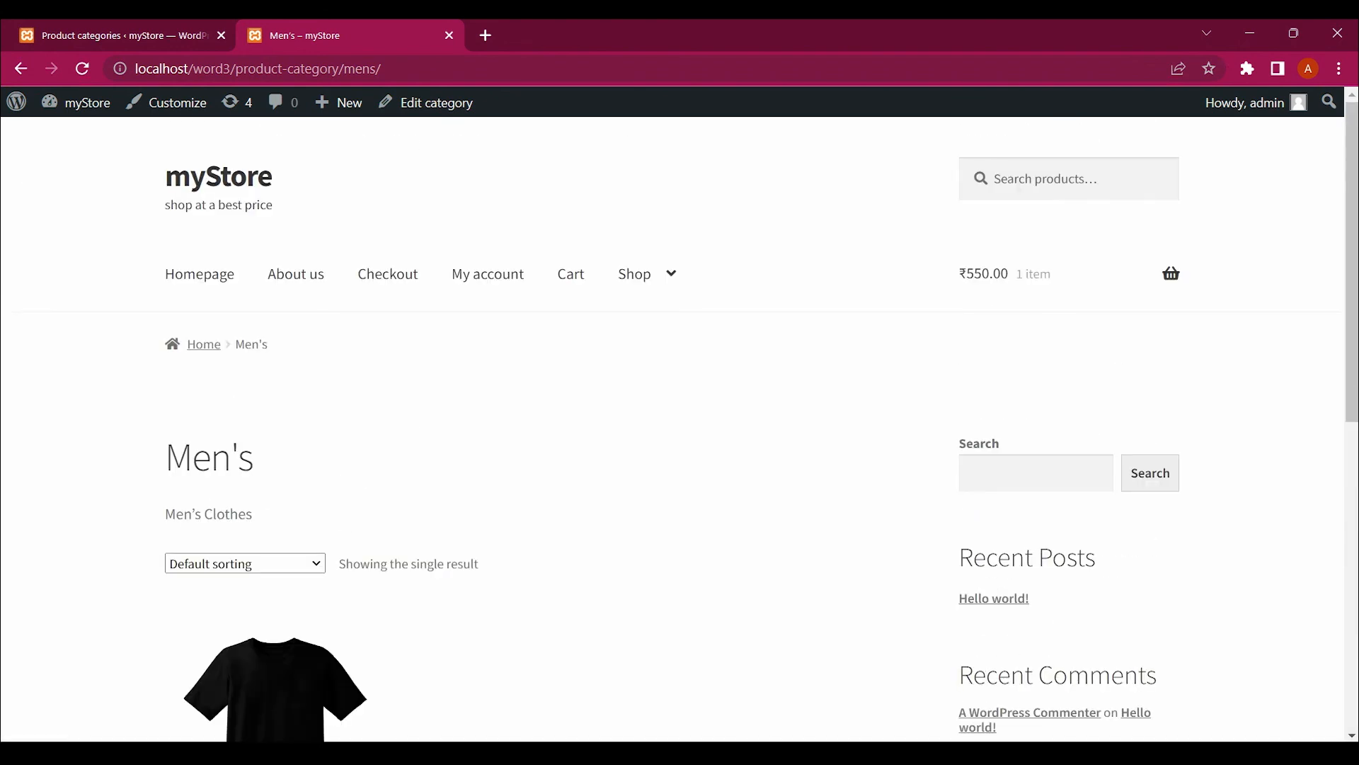
mouse_move(634, 273)
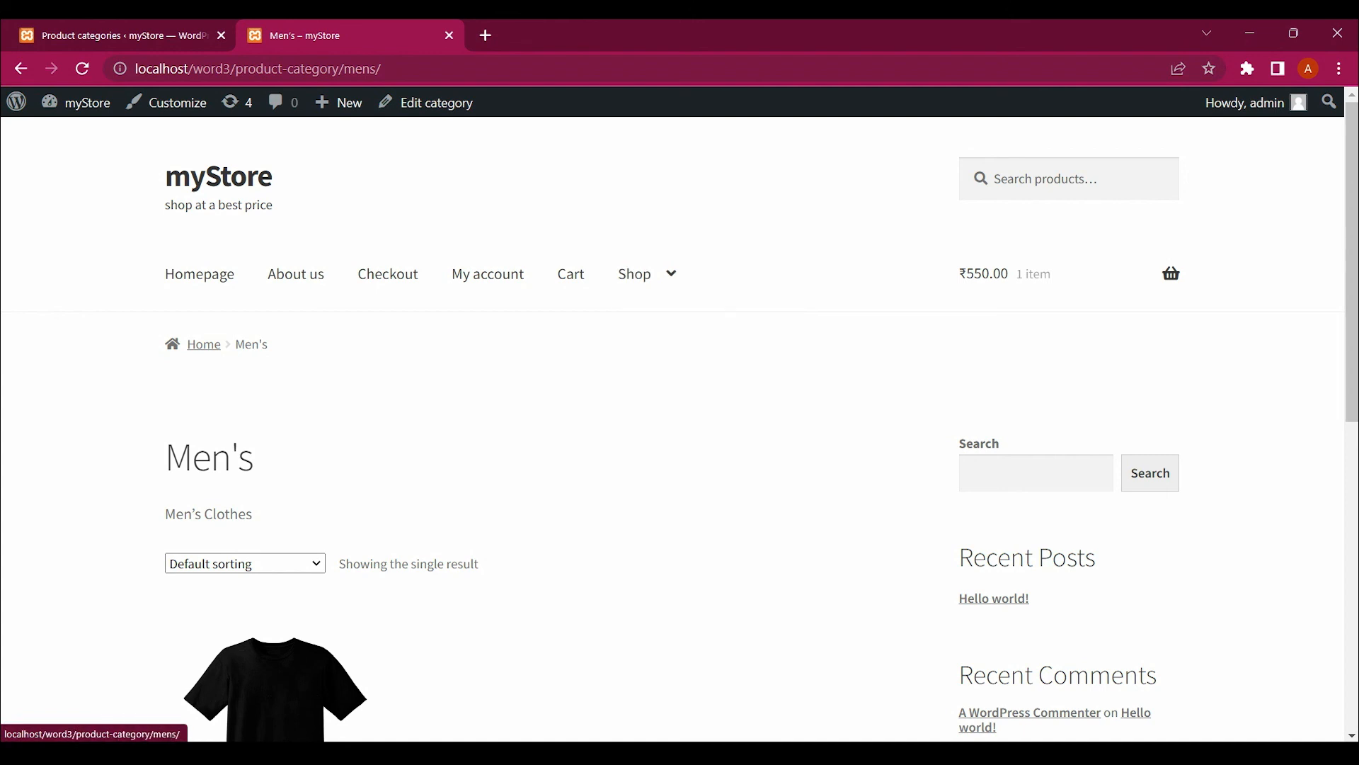
Return to the store's admin area and open the menu editor in a separate browser tab
left_click(123, 35)
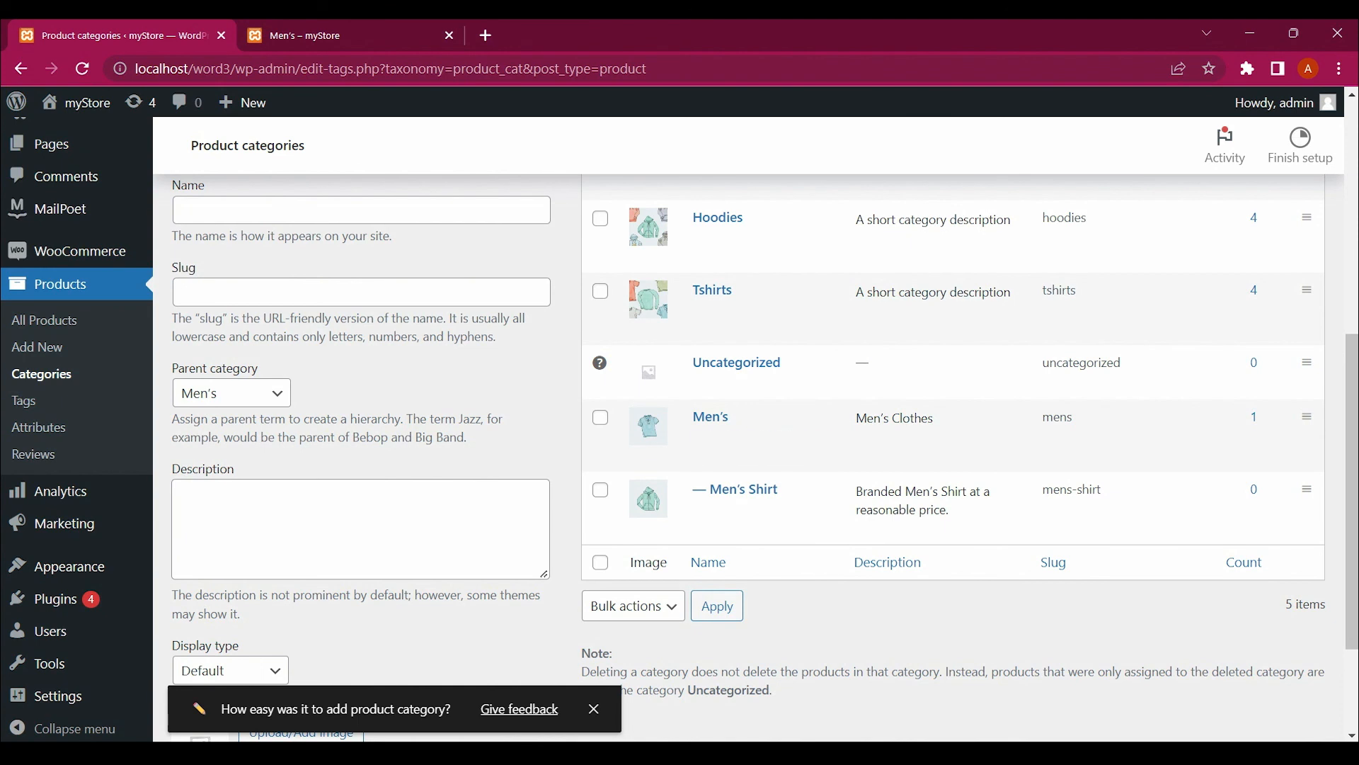
scroll(43, 453, "down", 2)
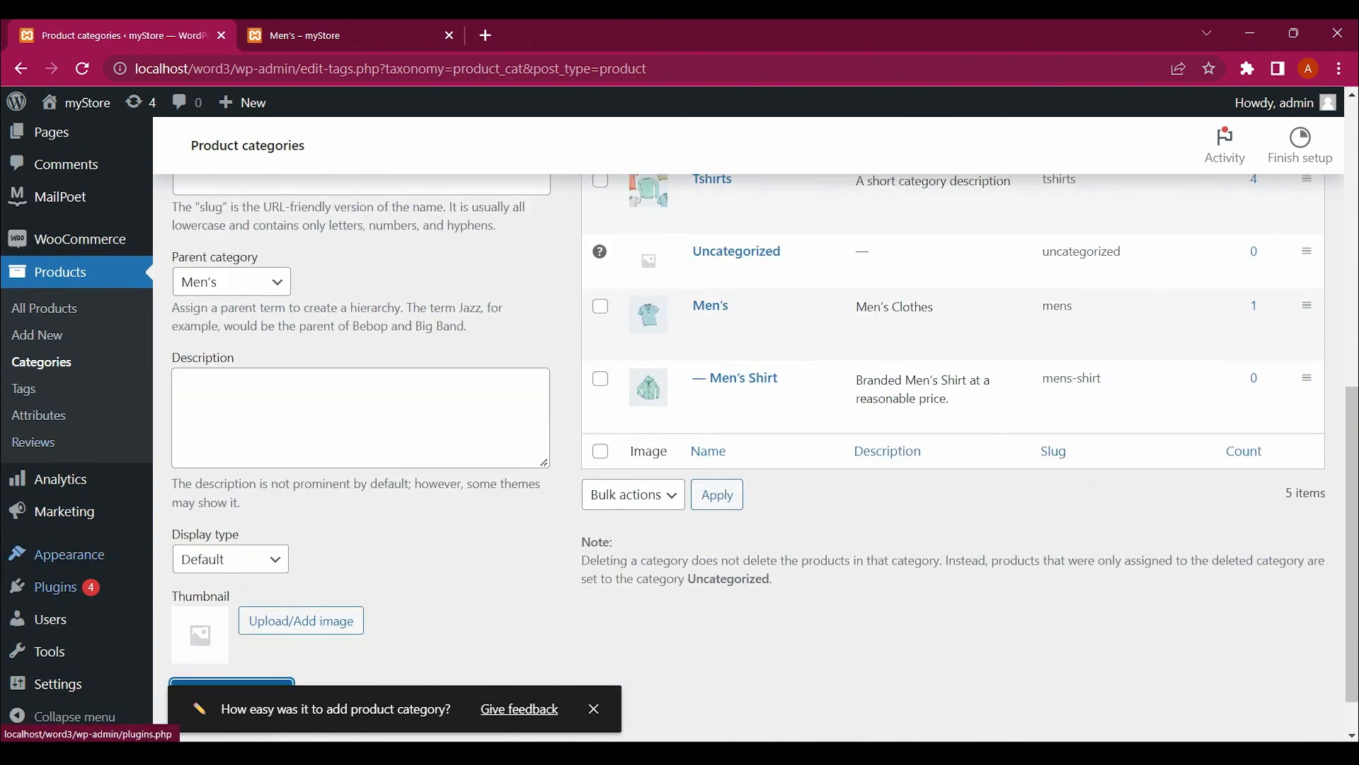
mouse_move(70, 554)
left_click_drag(192, 473, 538, 32)
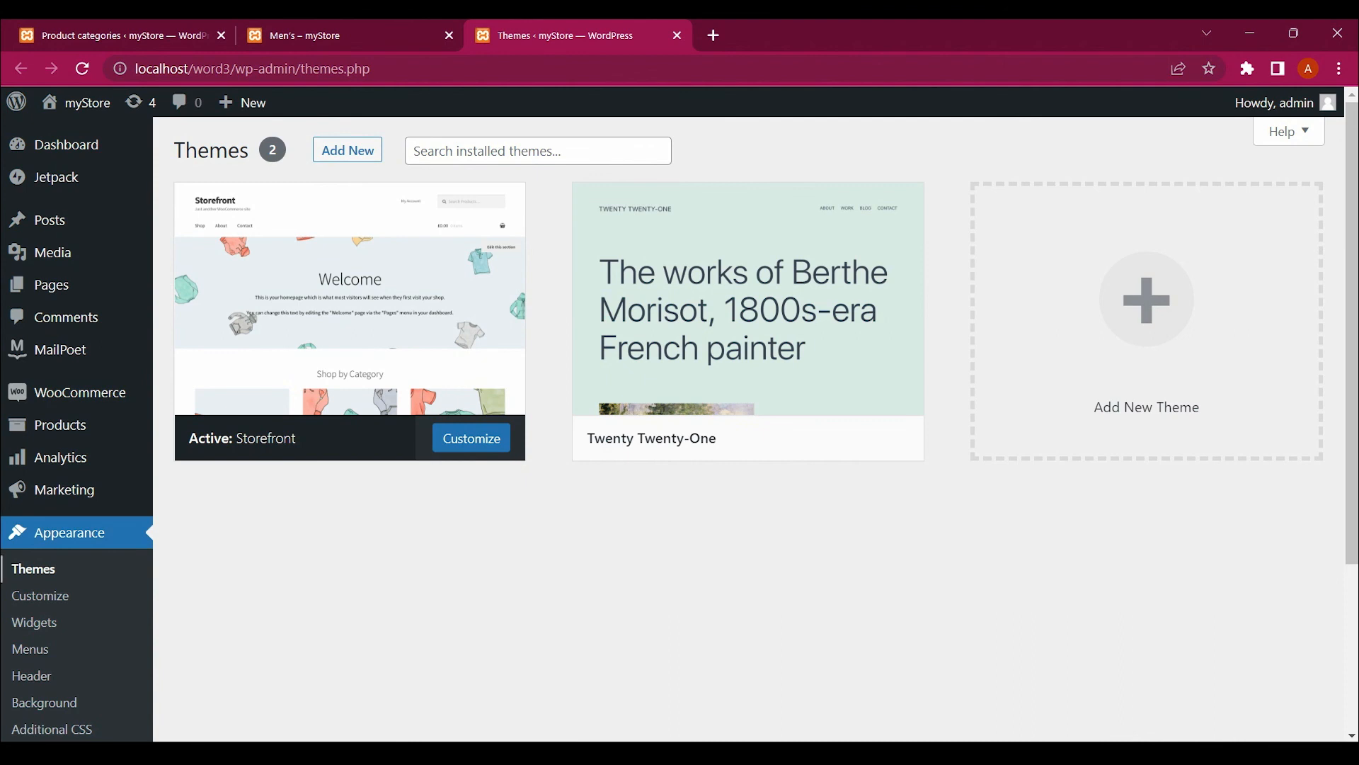
scroll(21, 581, "down", 1)
left_click(30, 580)
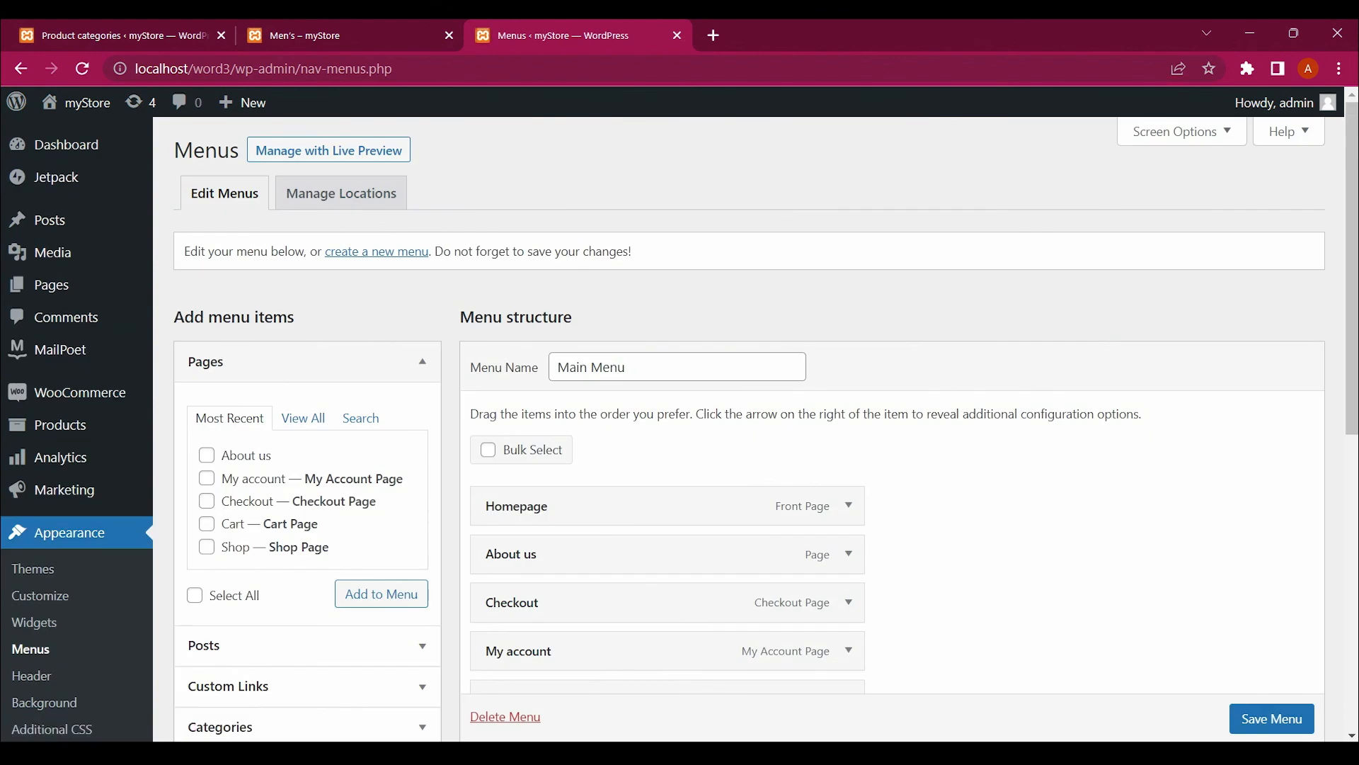
Add the Men's Shirt product category to the Main Menu, choosing it from the full list of product categories
scroll(749, 429, "down", 3)
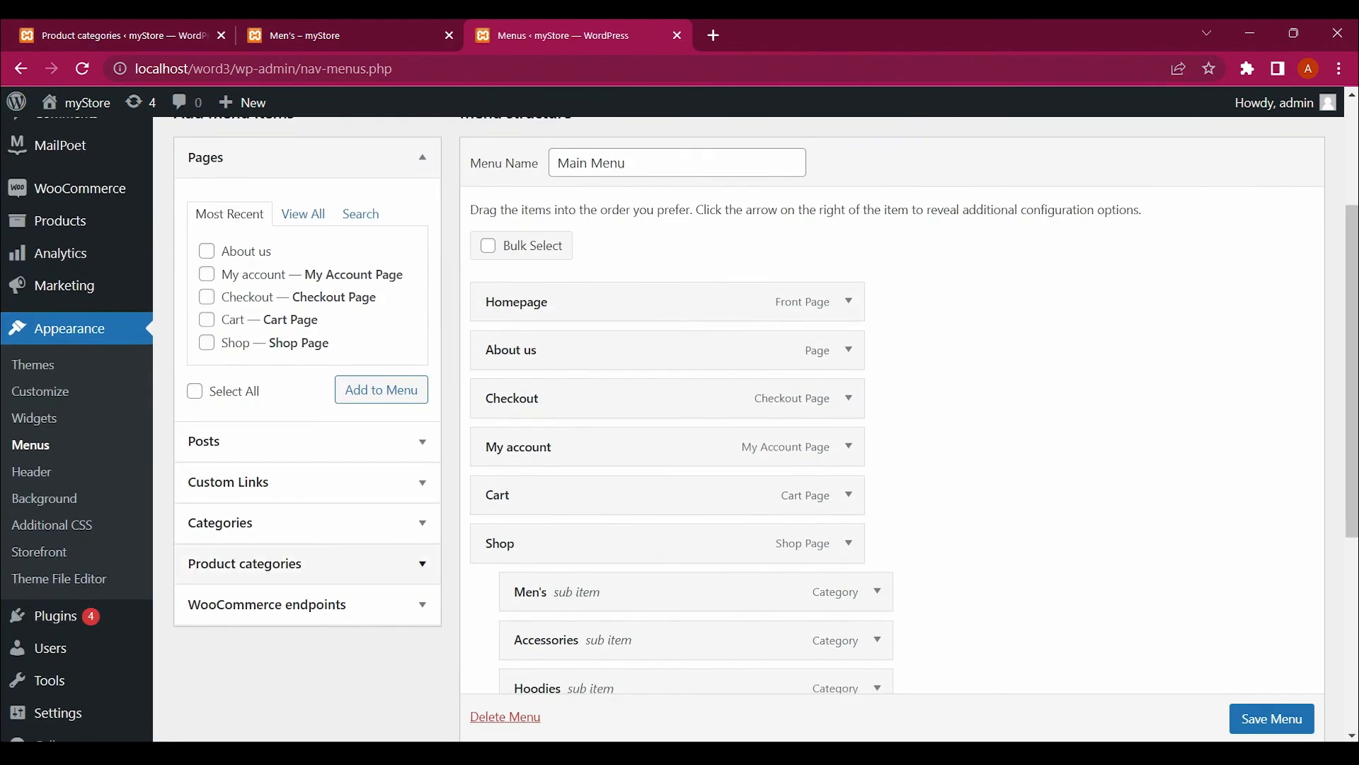
left_click(423, 563)
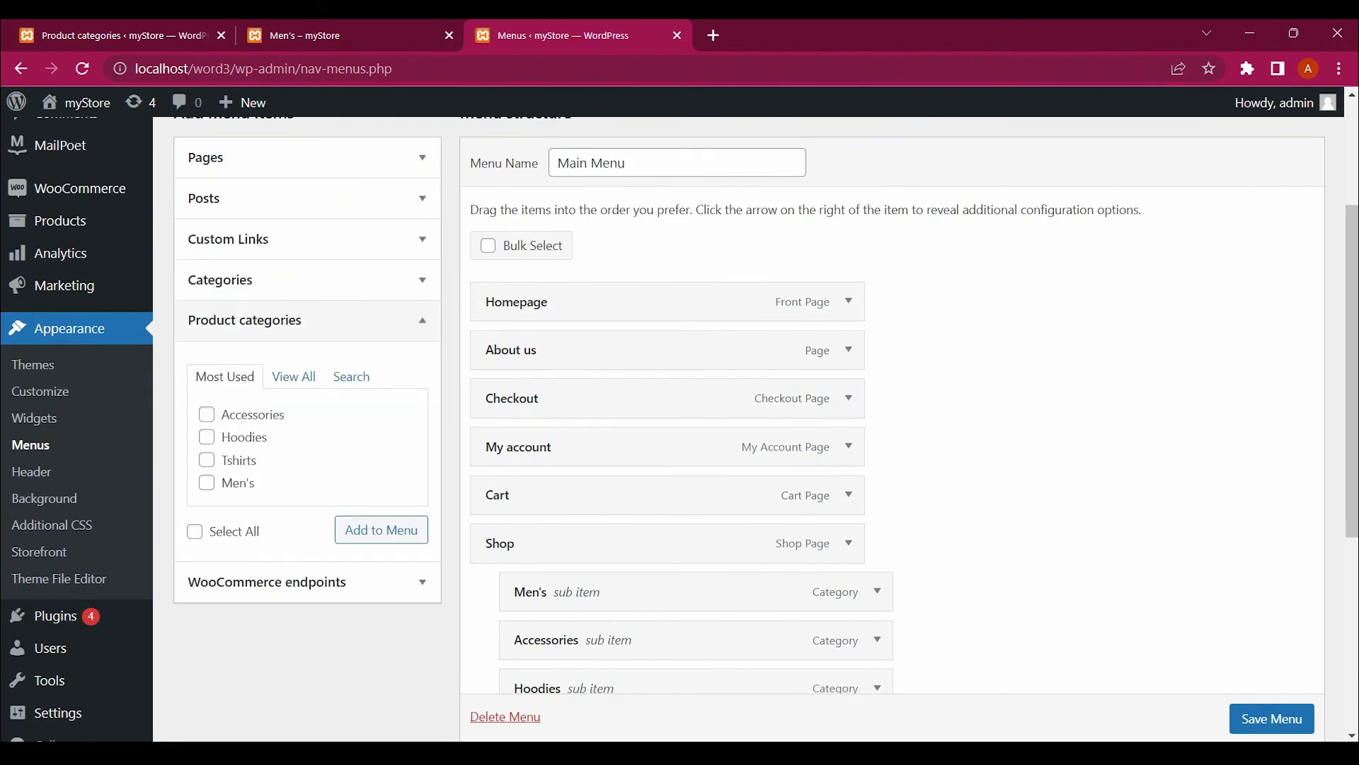
scroll(680, 429, "up", 2)
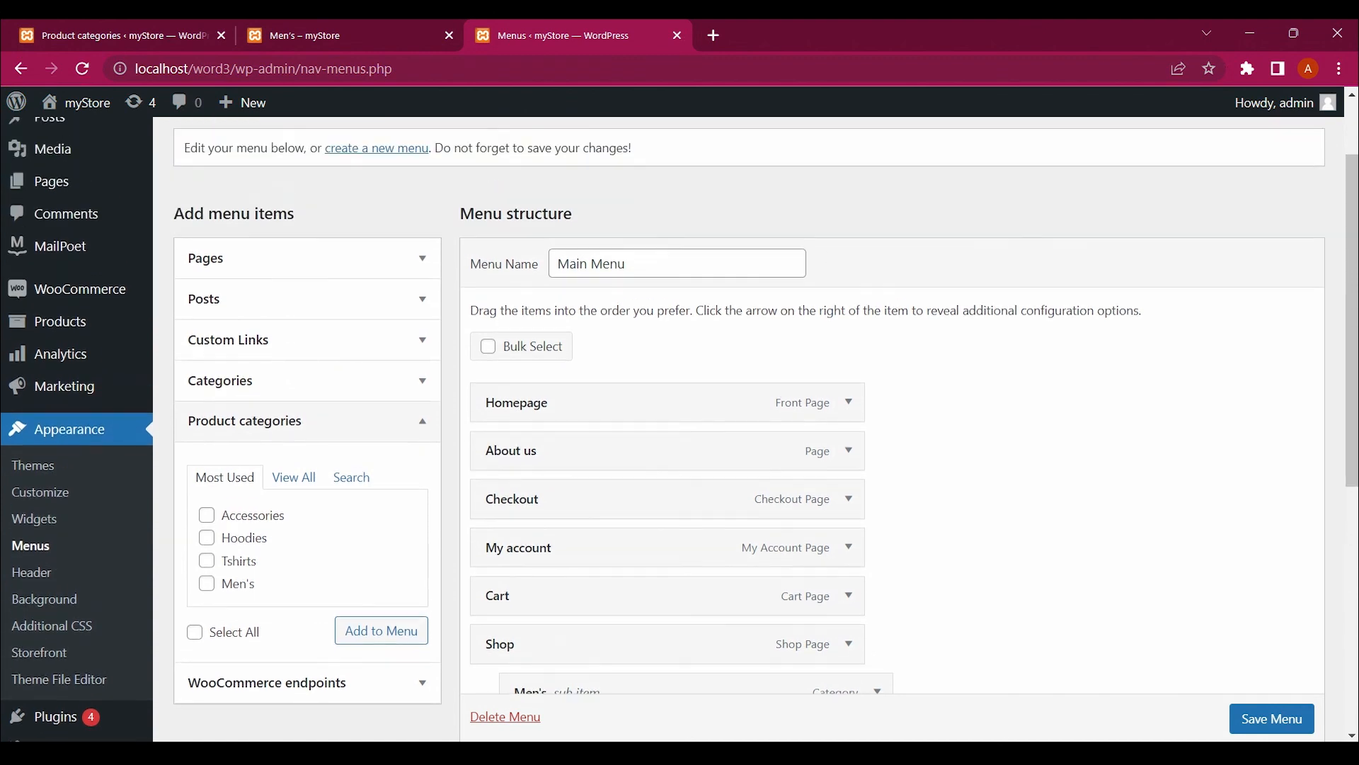
scroll(680, 429, "down", 4)
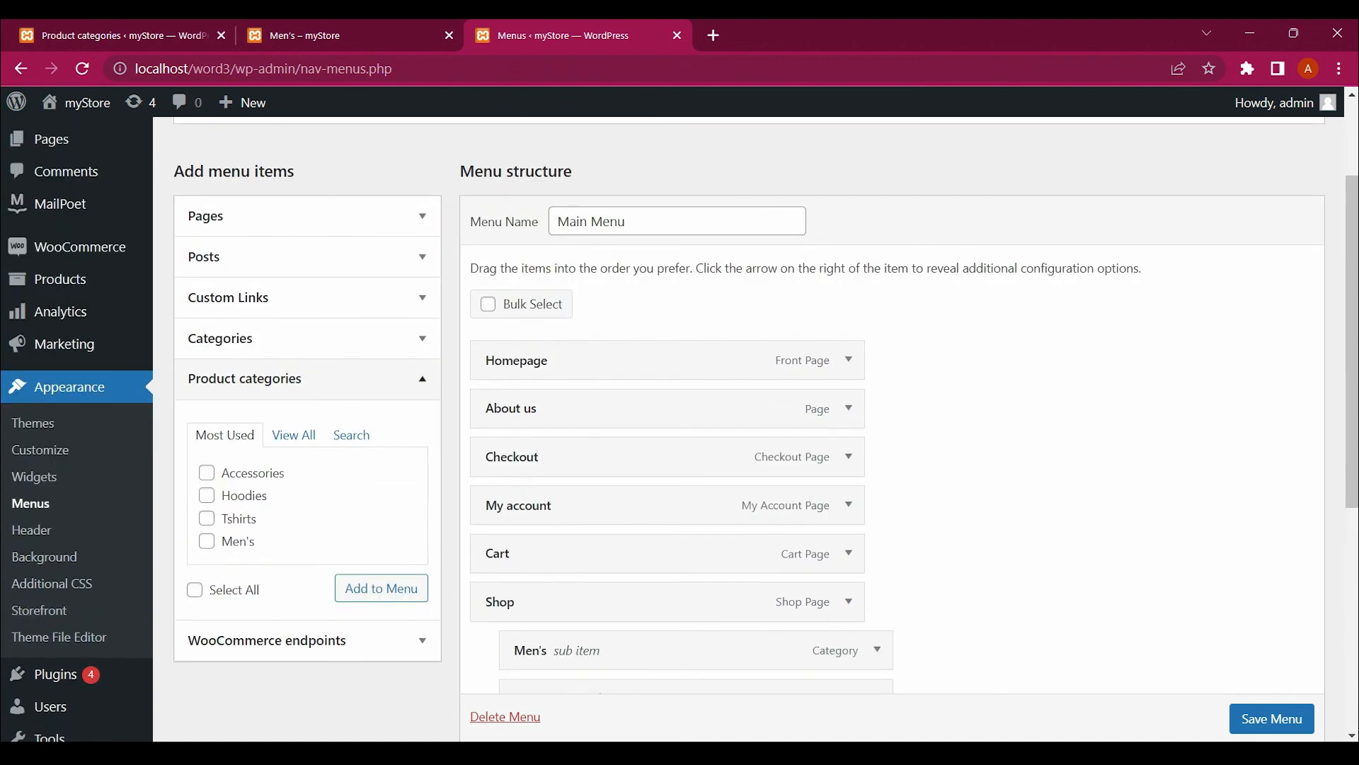
scroll(680, 429, "down", 1)
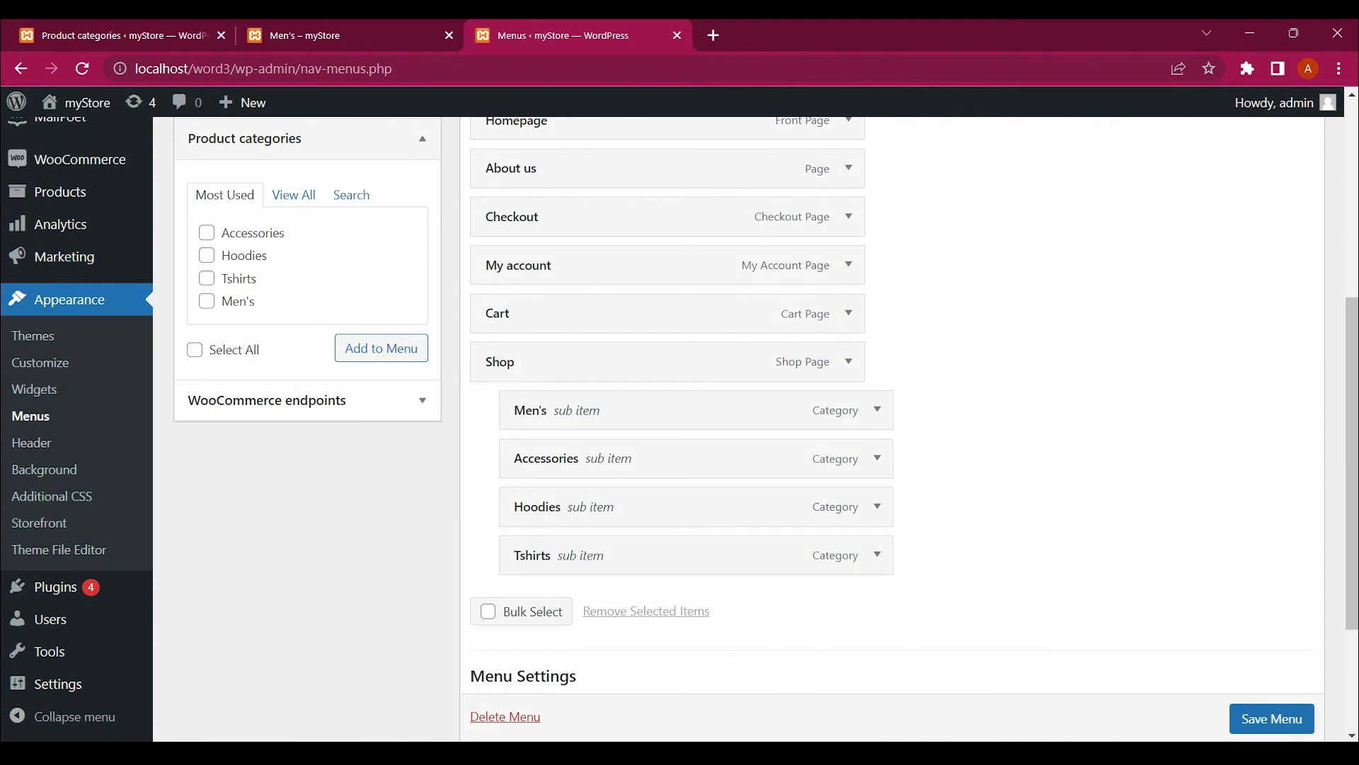
scroll(680, 429, "up", 1)
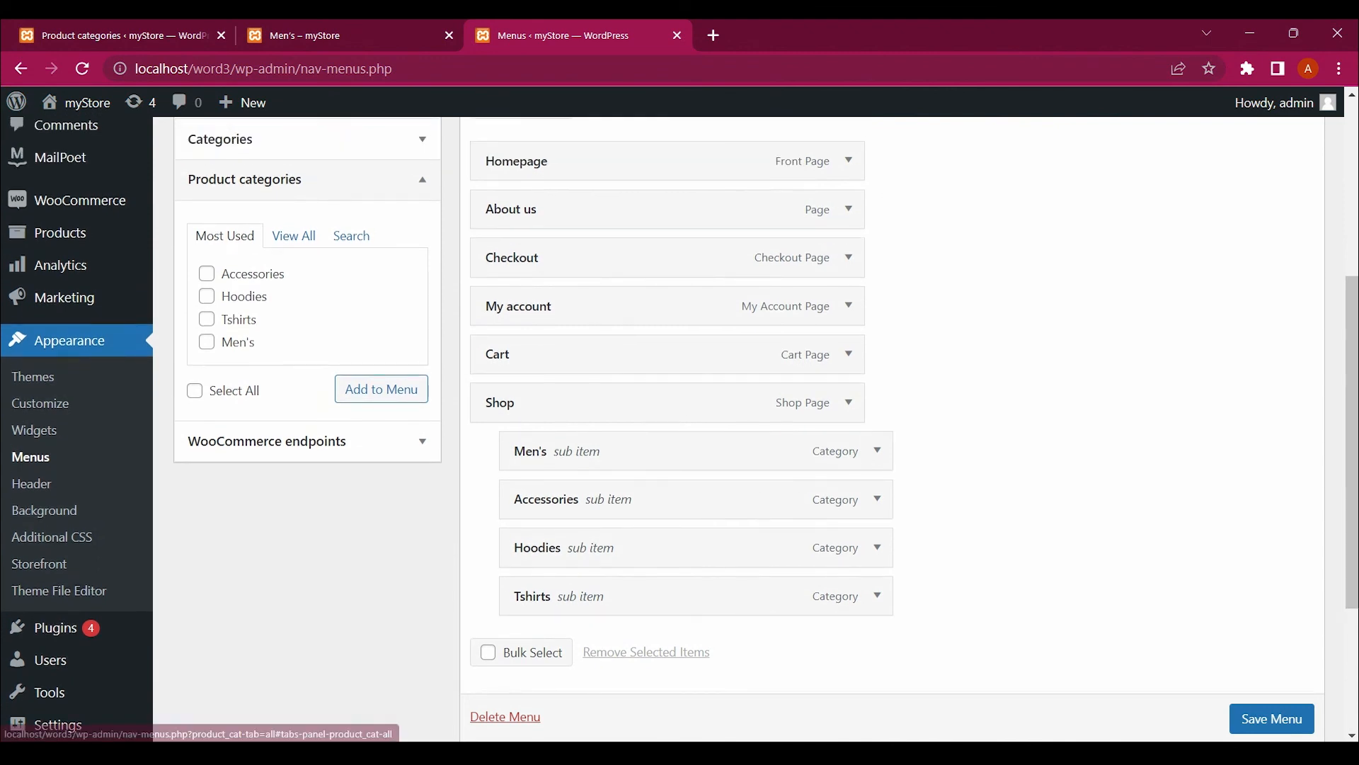
left_click(293, 236)
left_click(223, 342)
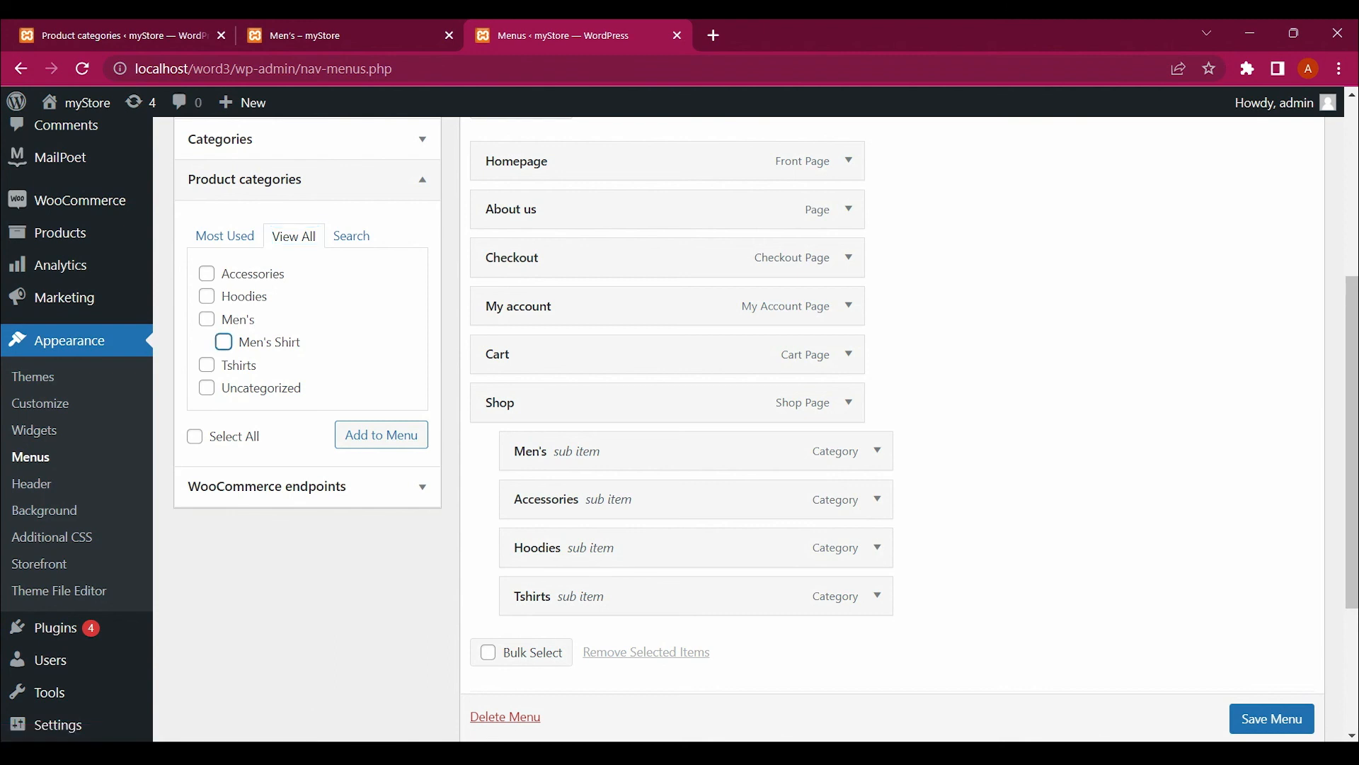
left_click(381, 435)
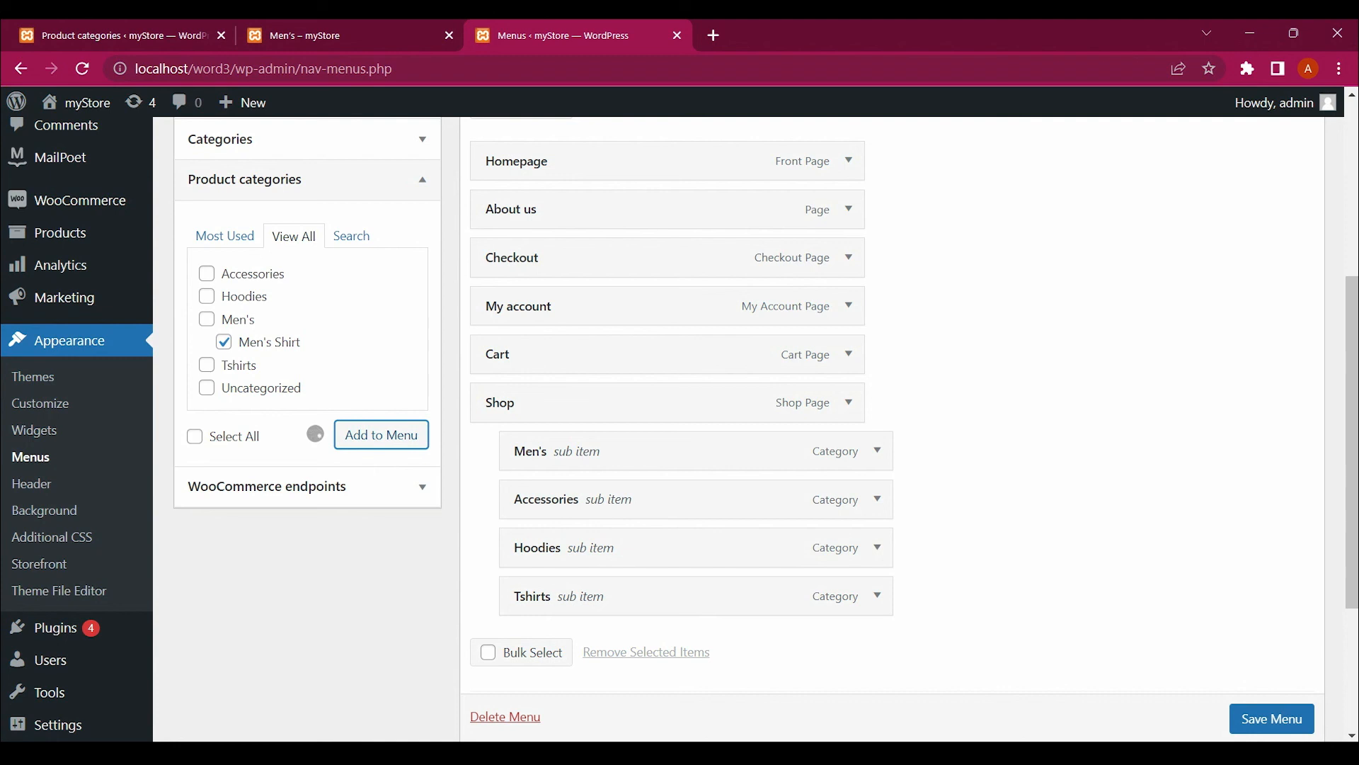
Nest the Men's Shirt menu item under Men's within Shop and save the menu
scroll(680, 429, "down", 3)
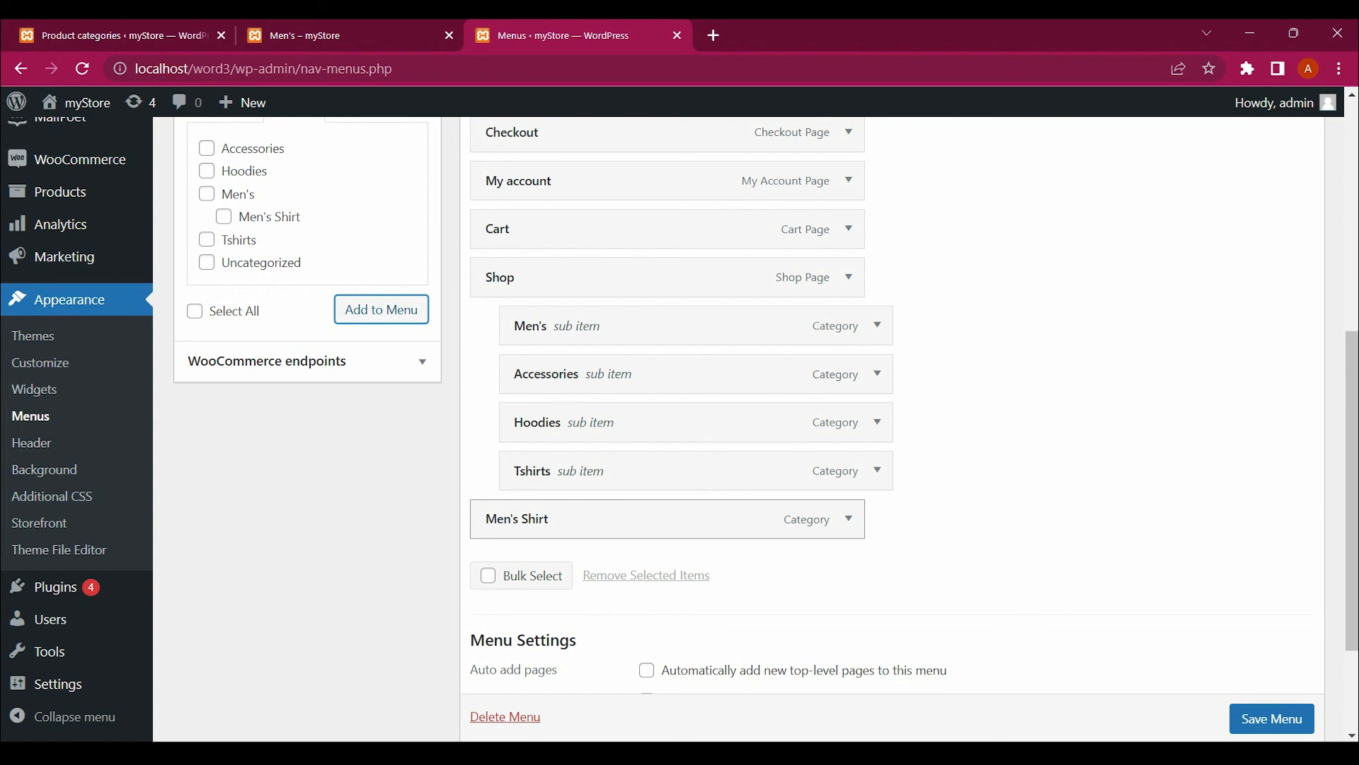
left_click_drag(517, 519, 574, 374)
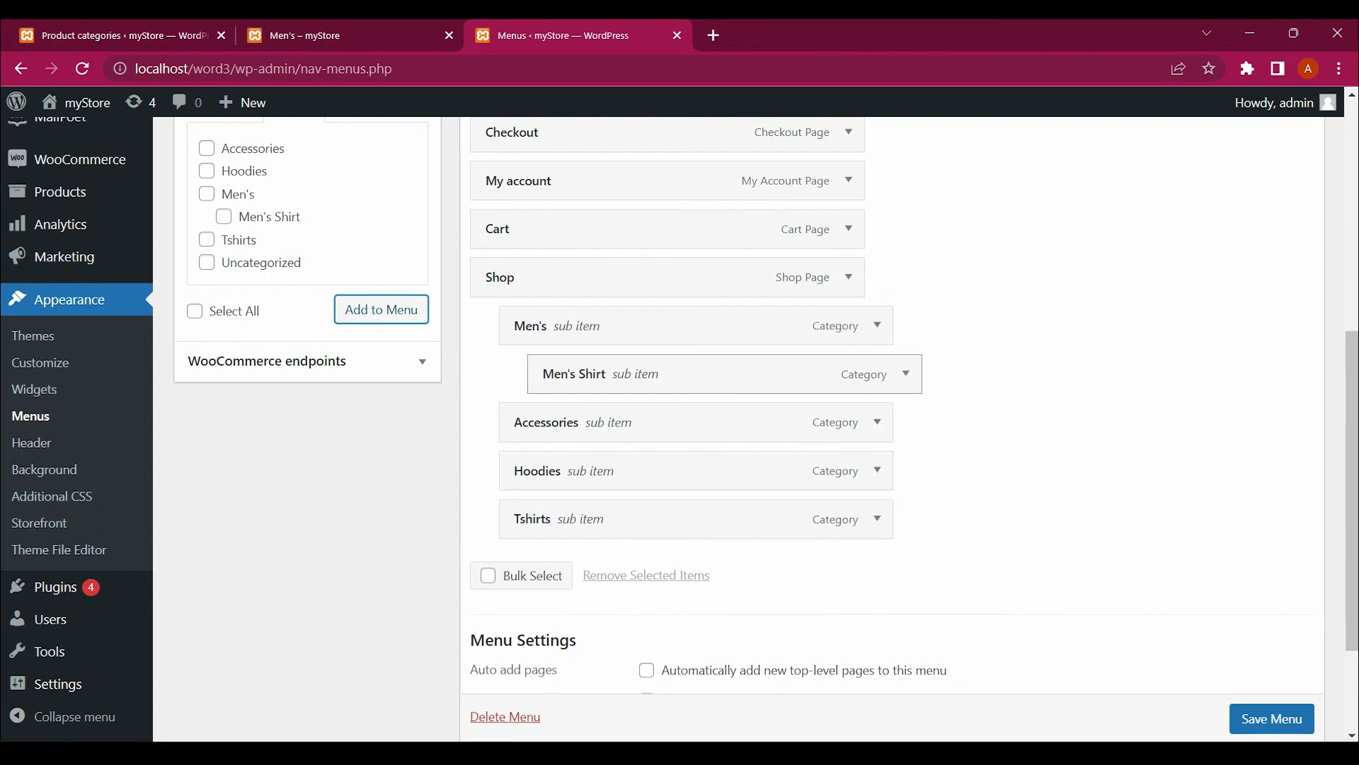
scroll(679, 429, "down", 1)
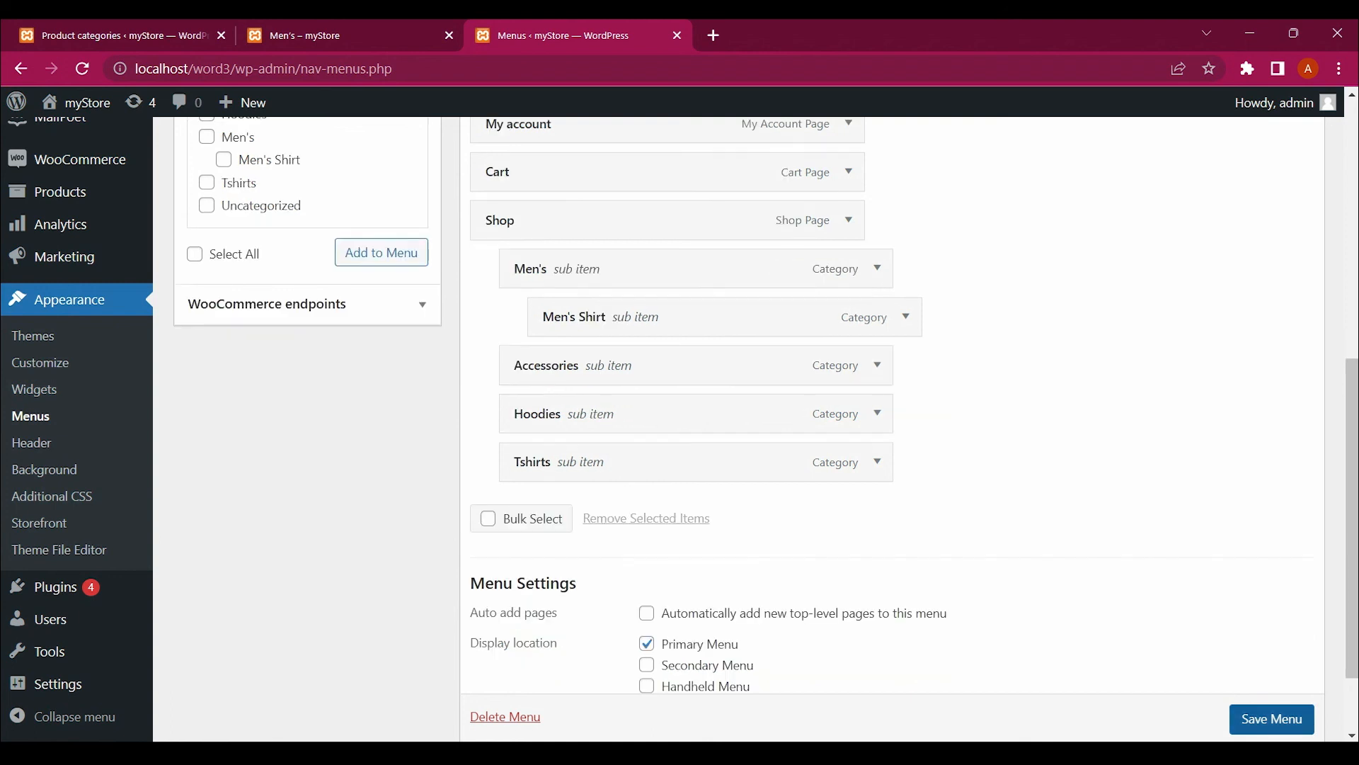
left_click(1271, 718)
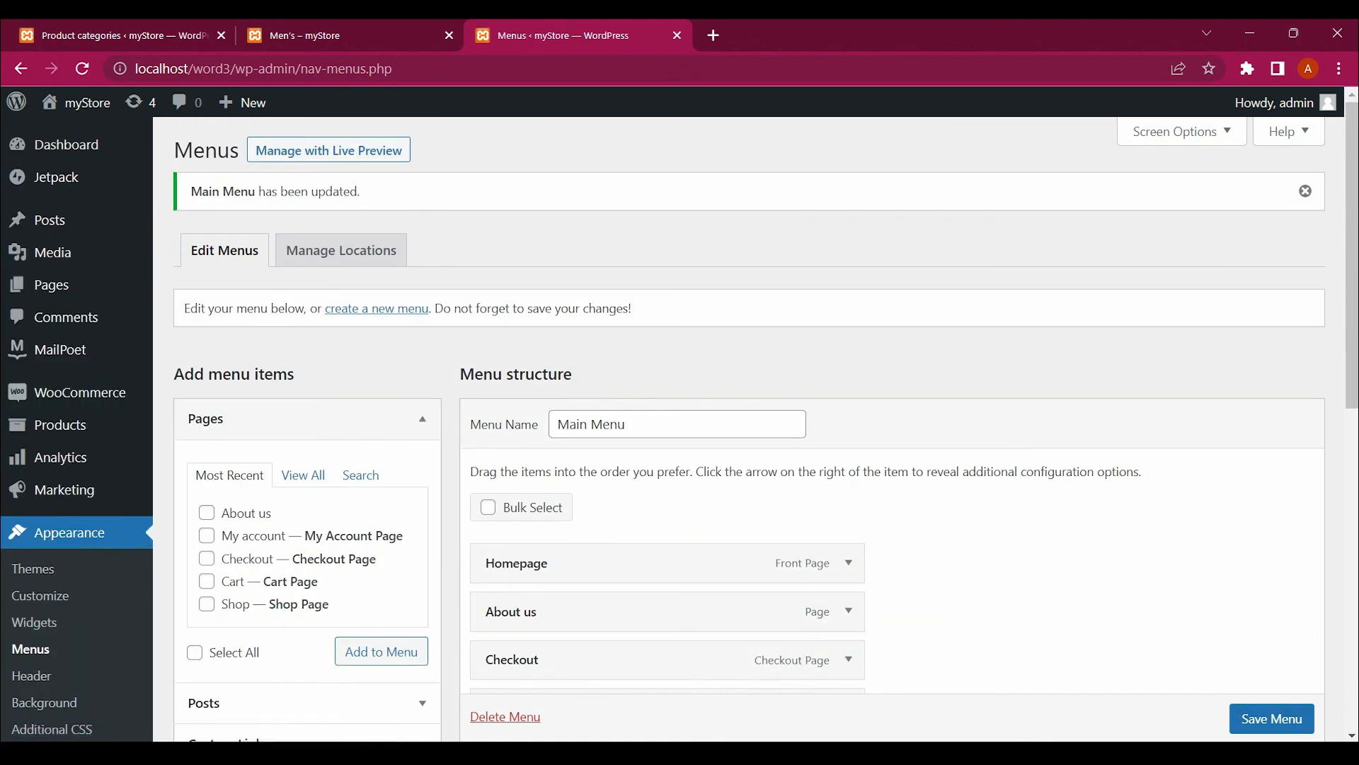
Reload the storefront and open the Men's Shirt page through the Men's entry of the Shop submenu
left_click(313, 34)
key("F5")
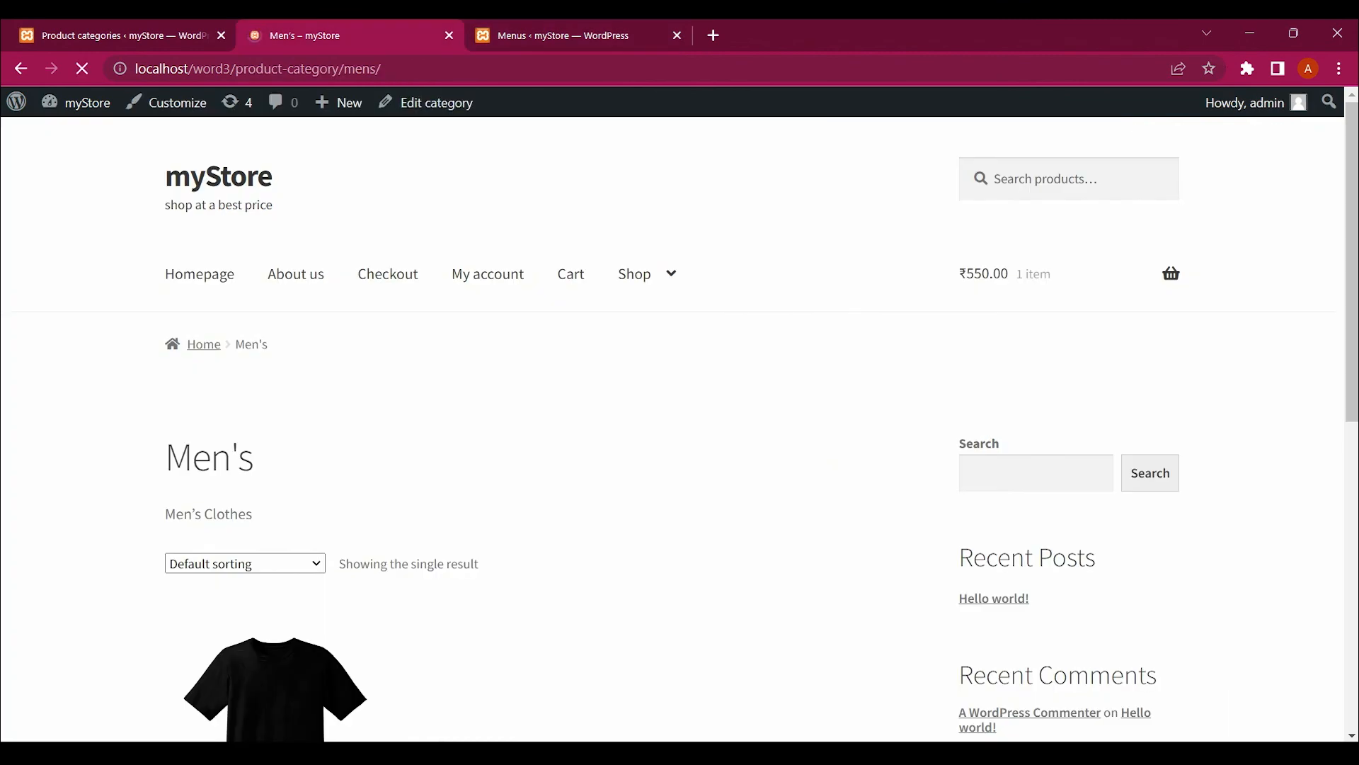
mouse_move(635, 274)
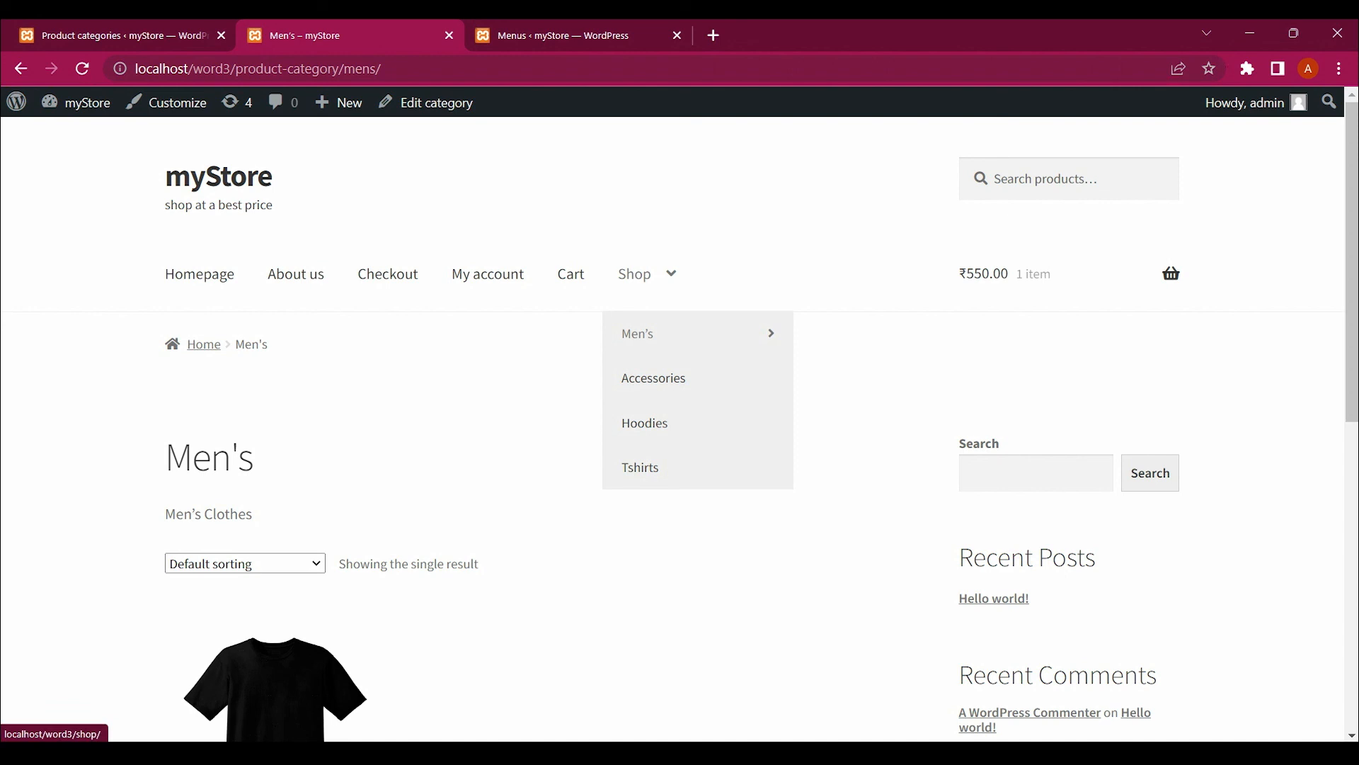
mouse_move(639, 333)
left_click(843, 334)
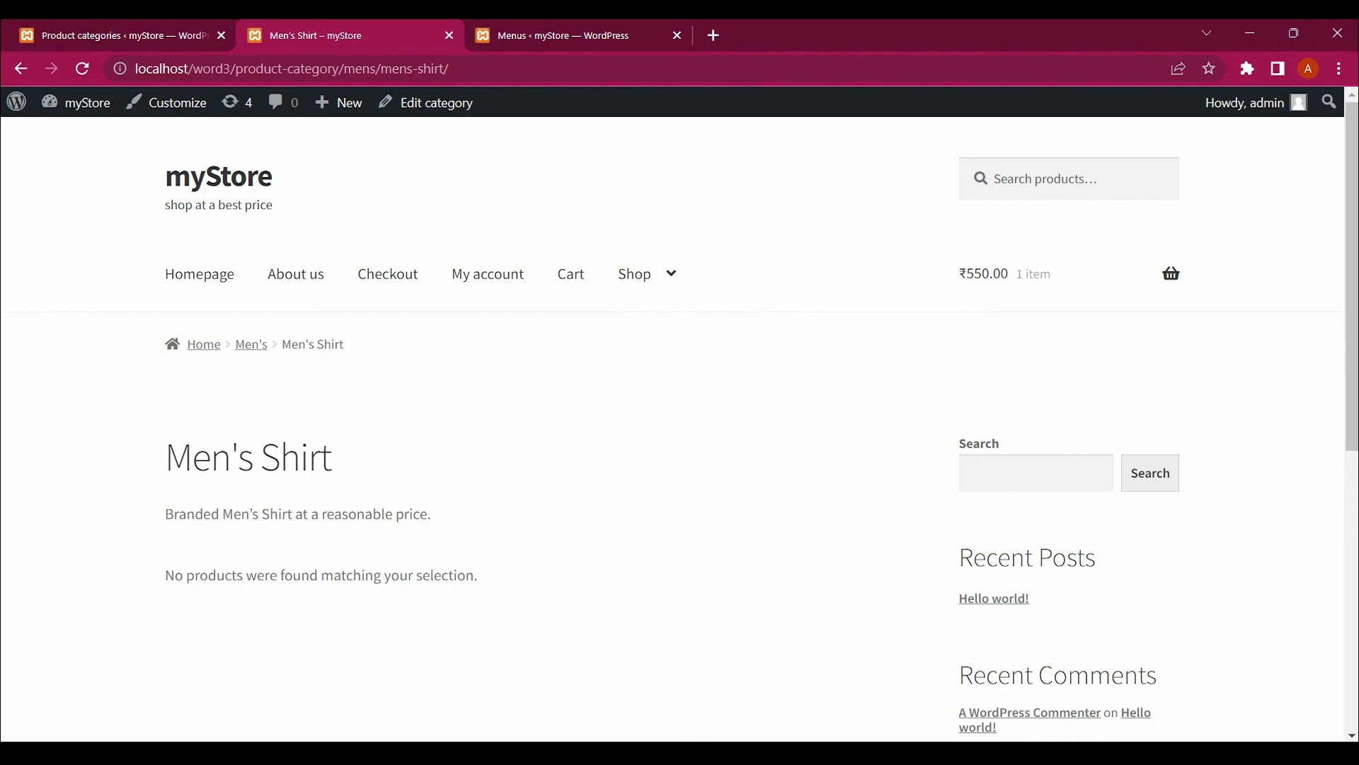
Open the Men's category page from the Shop submenu and look at its products
mouse_move(635, 274)
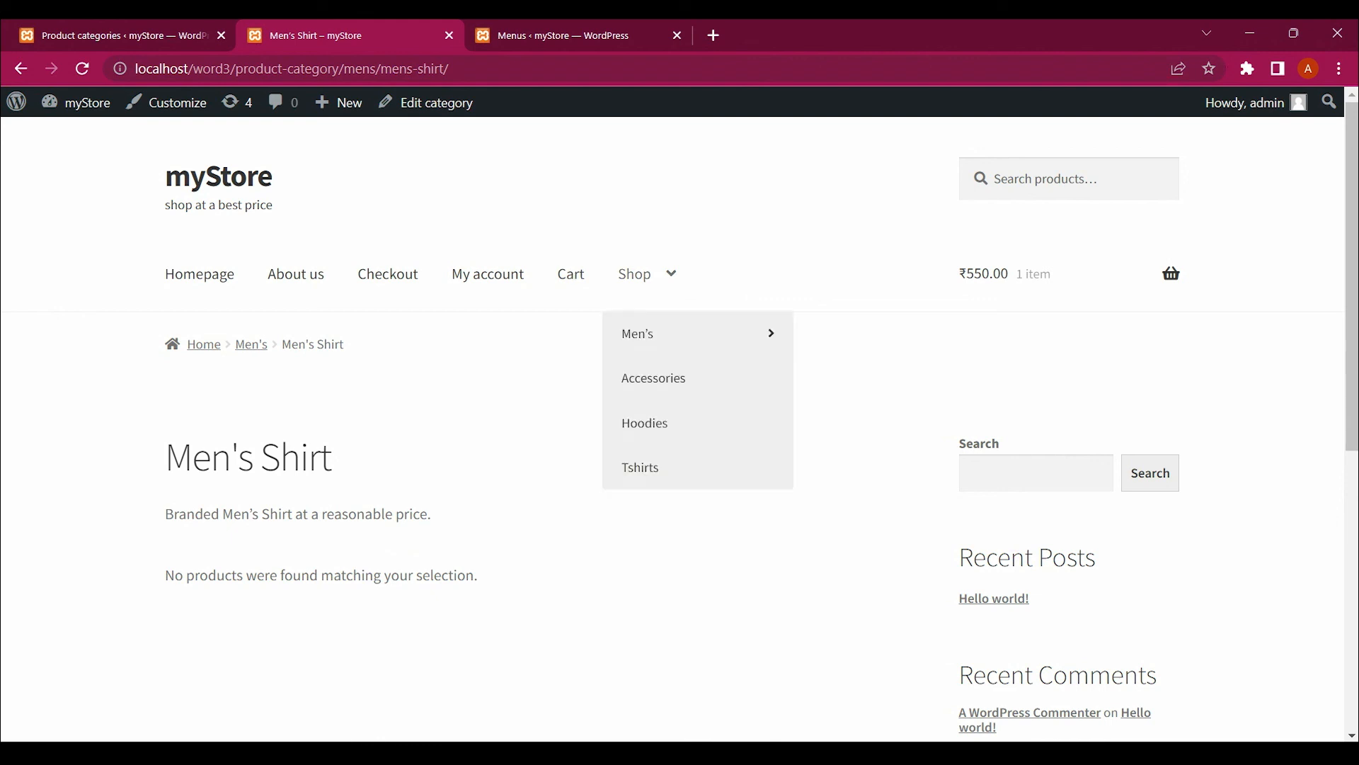
mouse_move(639, 333)
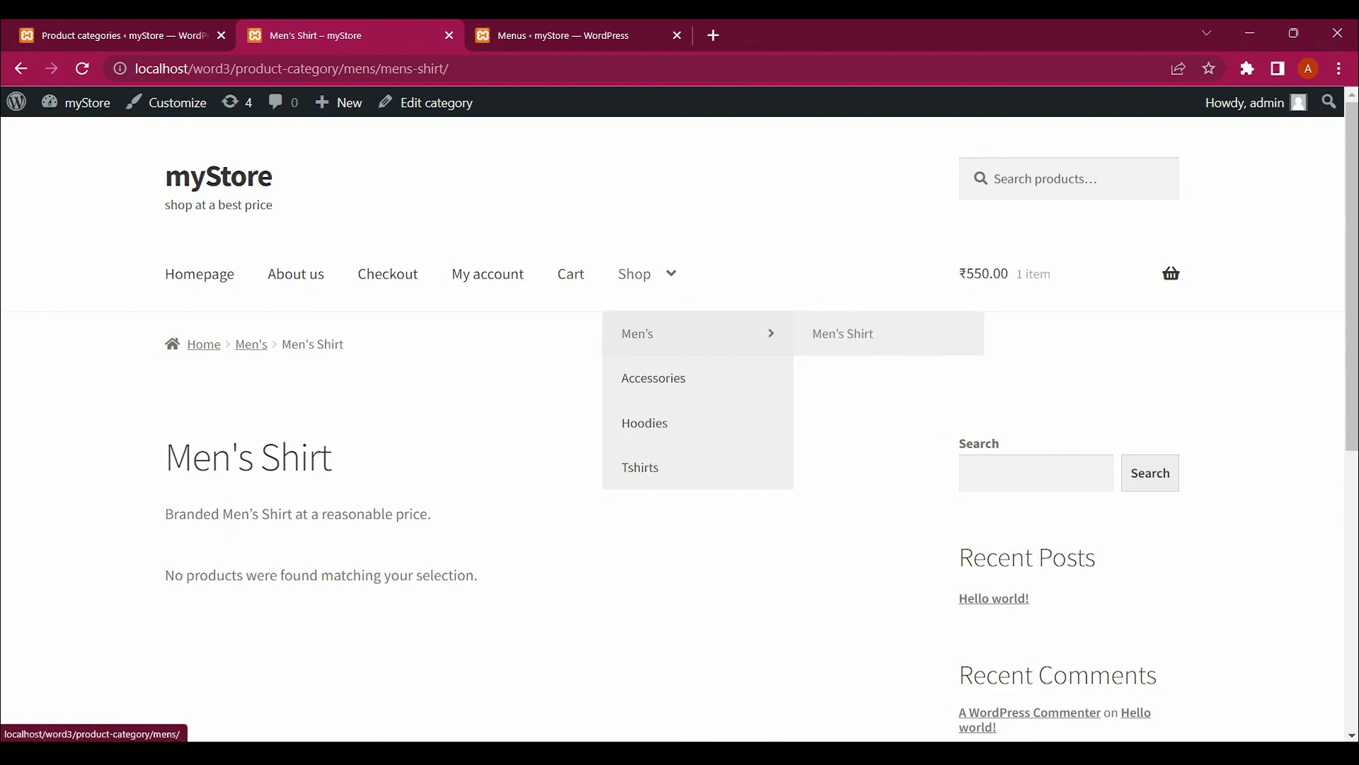
left_click(639, 333)
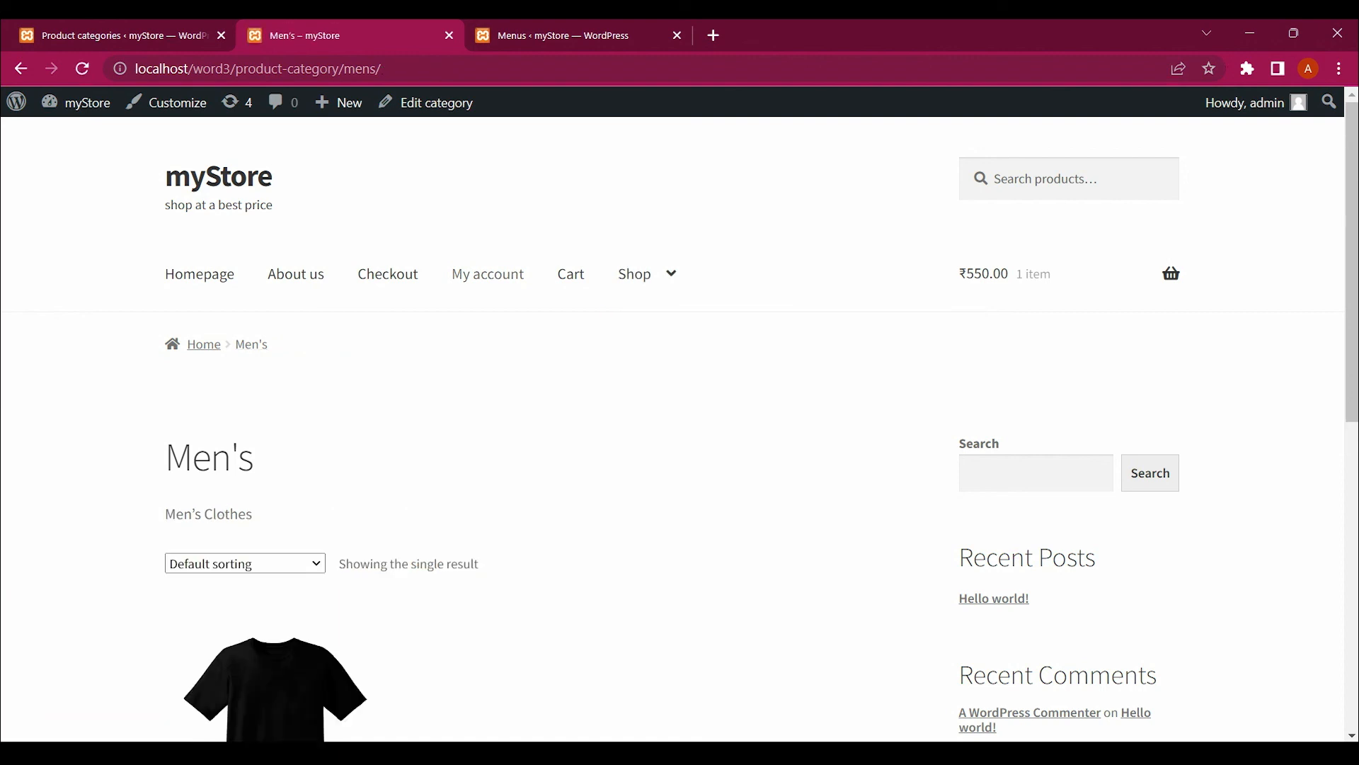
scroll(679, 424, "down", 3)
Quick-edit the Black Tshirt in the admin product list to also assign it to the Men's Shirt category, and update it
left_click(141, 35)
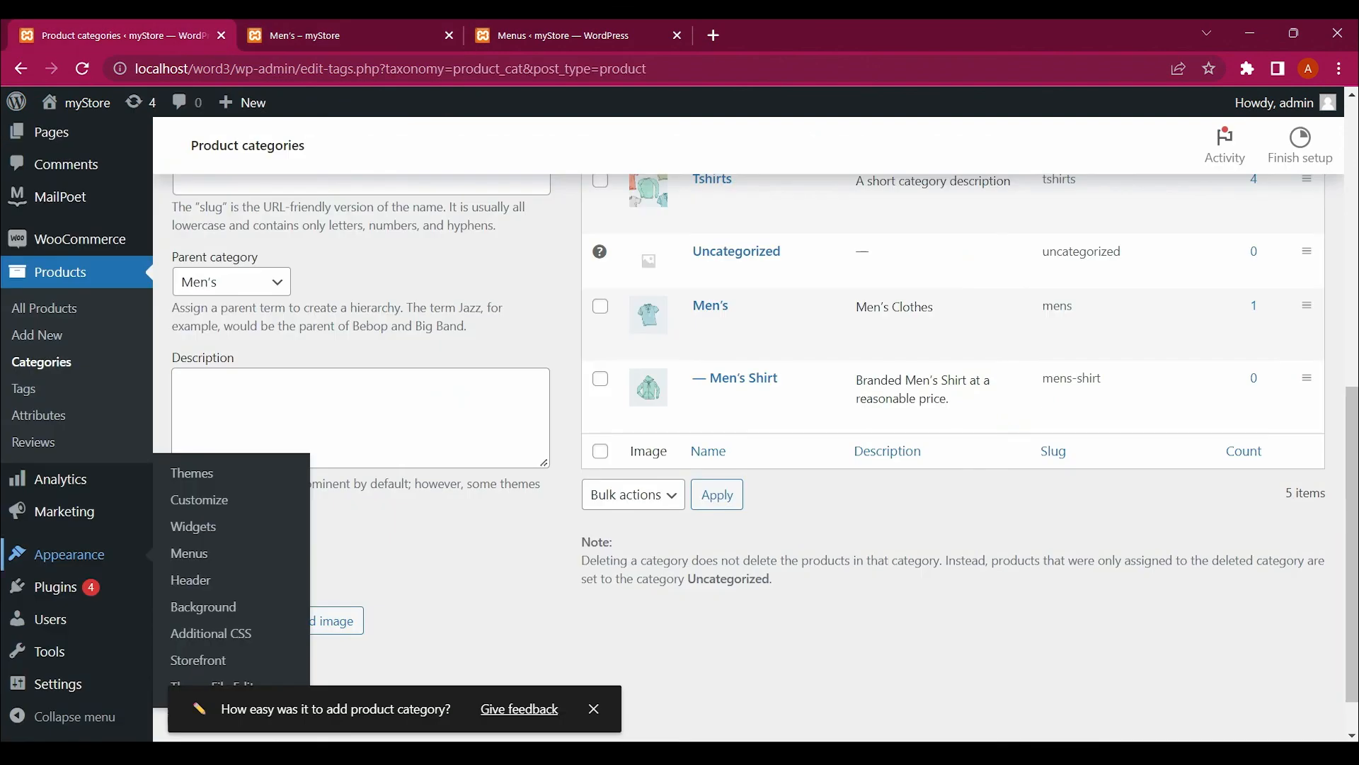
scroll(680, 425, "up", 3)
scroll(680, 425, "up", 2)
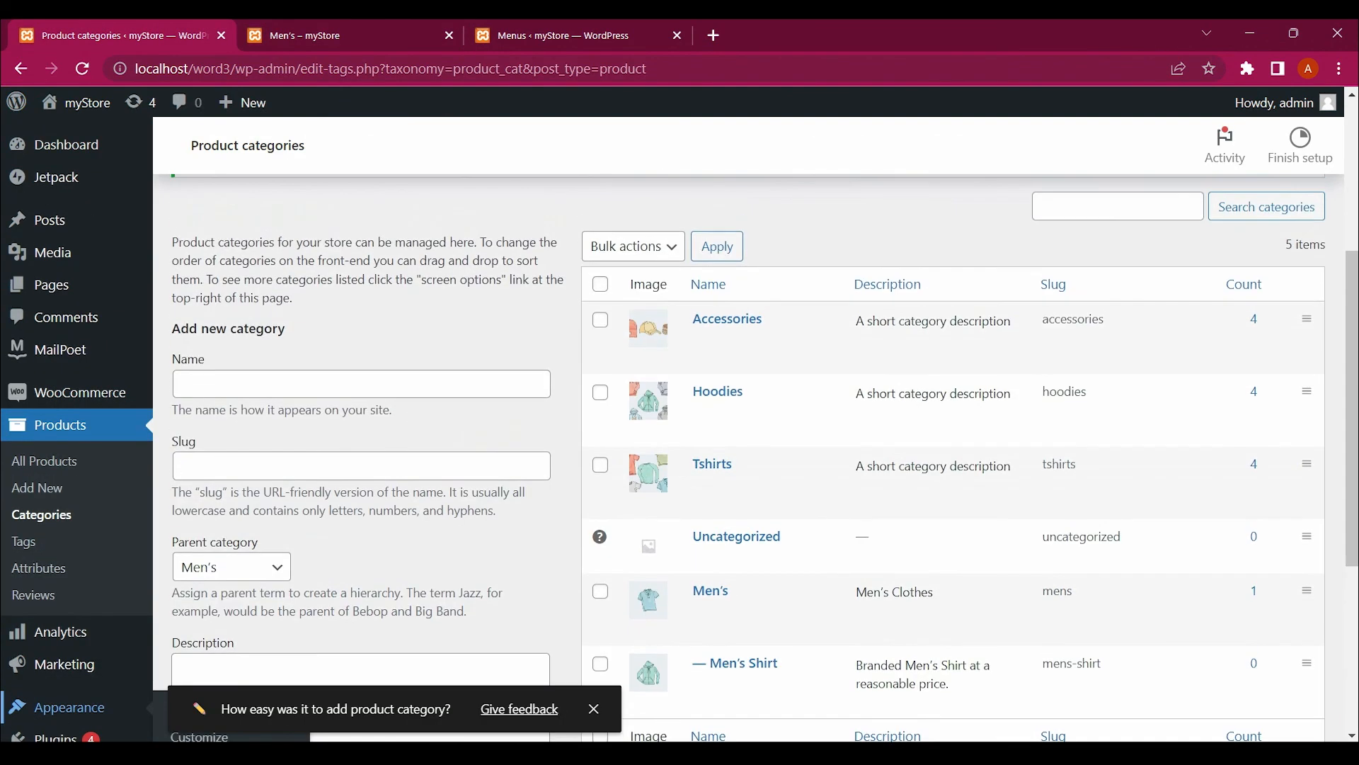
left_click(60, 424)
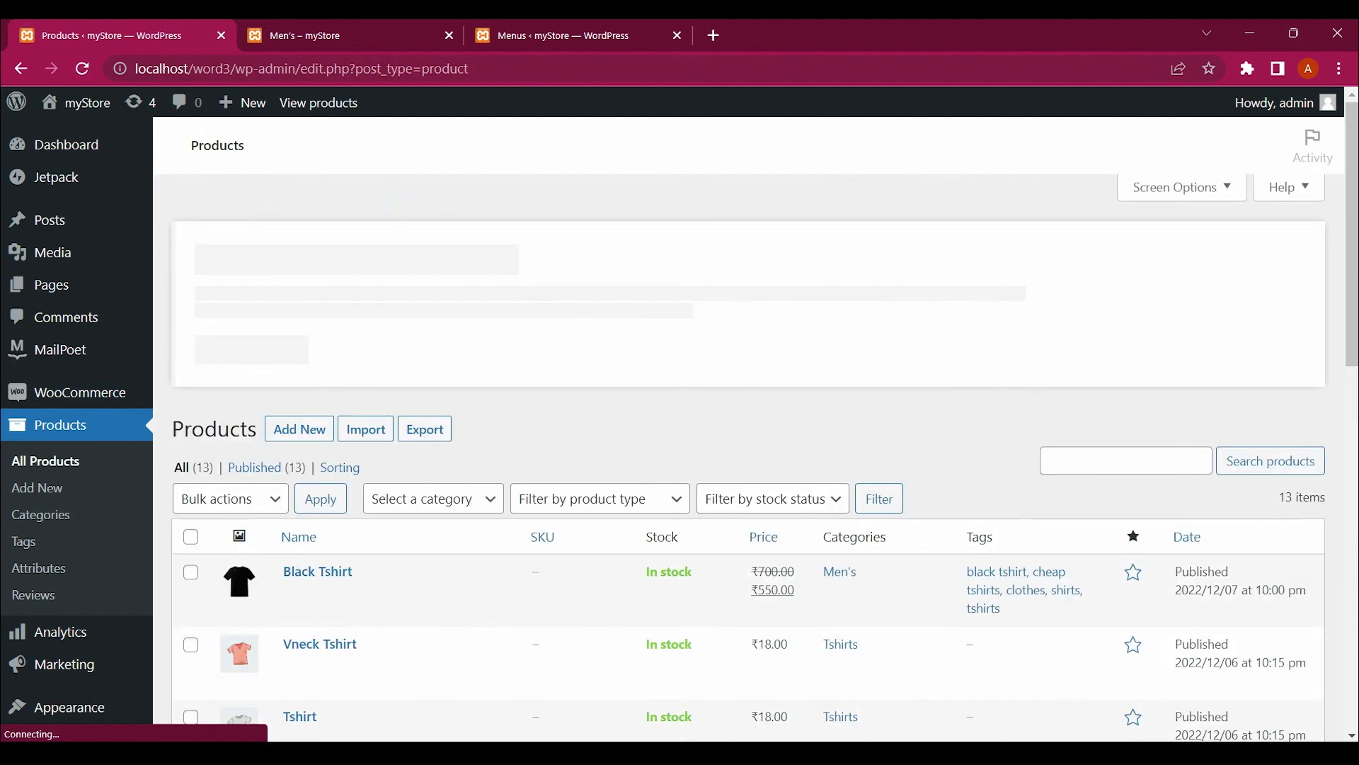
left_click(382, 589)
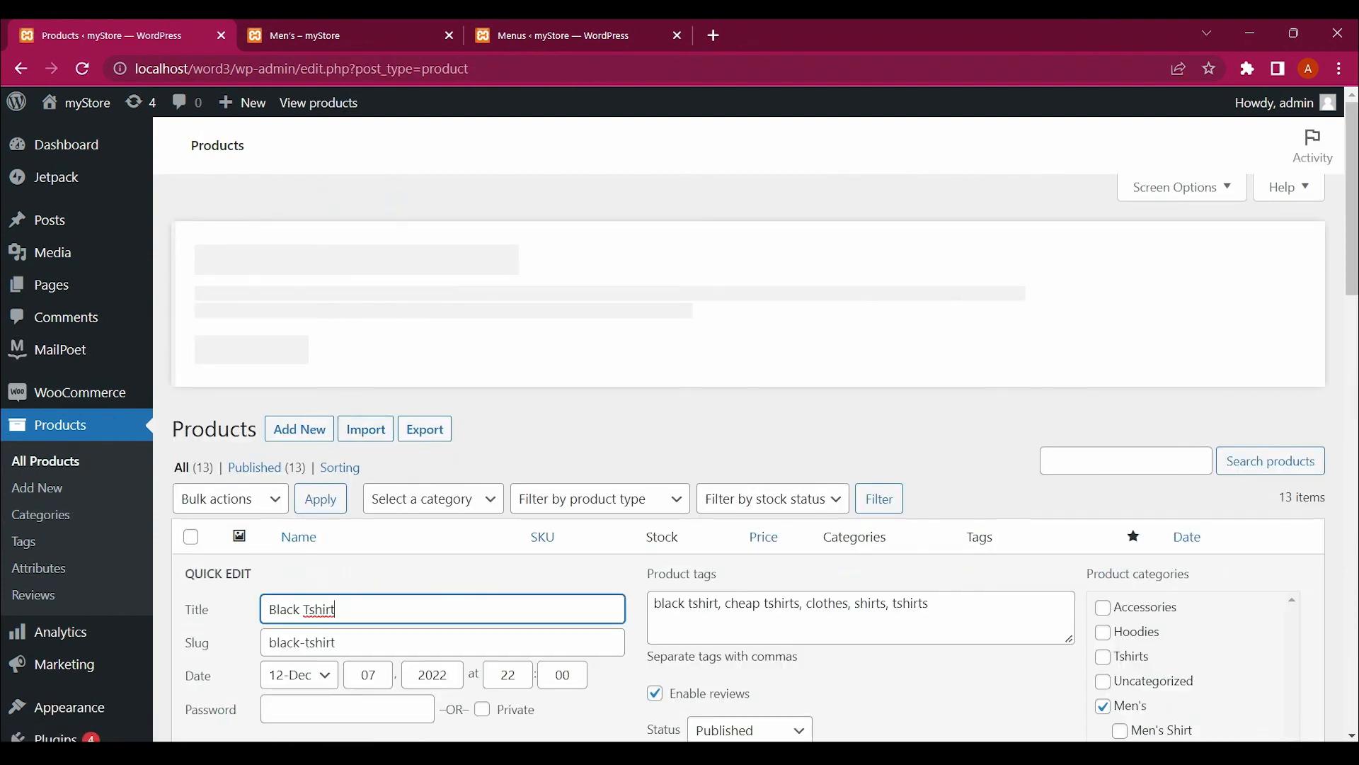
scroll(382, 549, "down", 5)
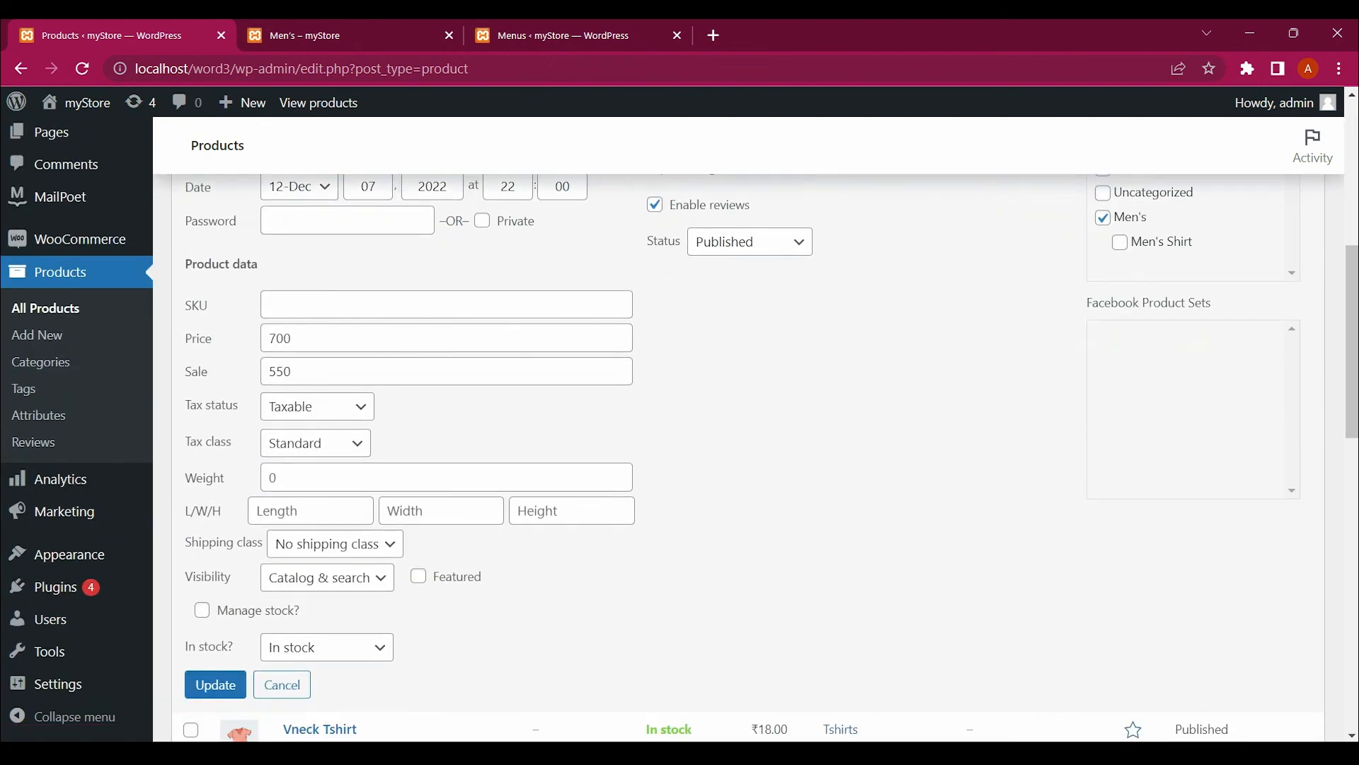
left_click(1120, 243)
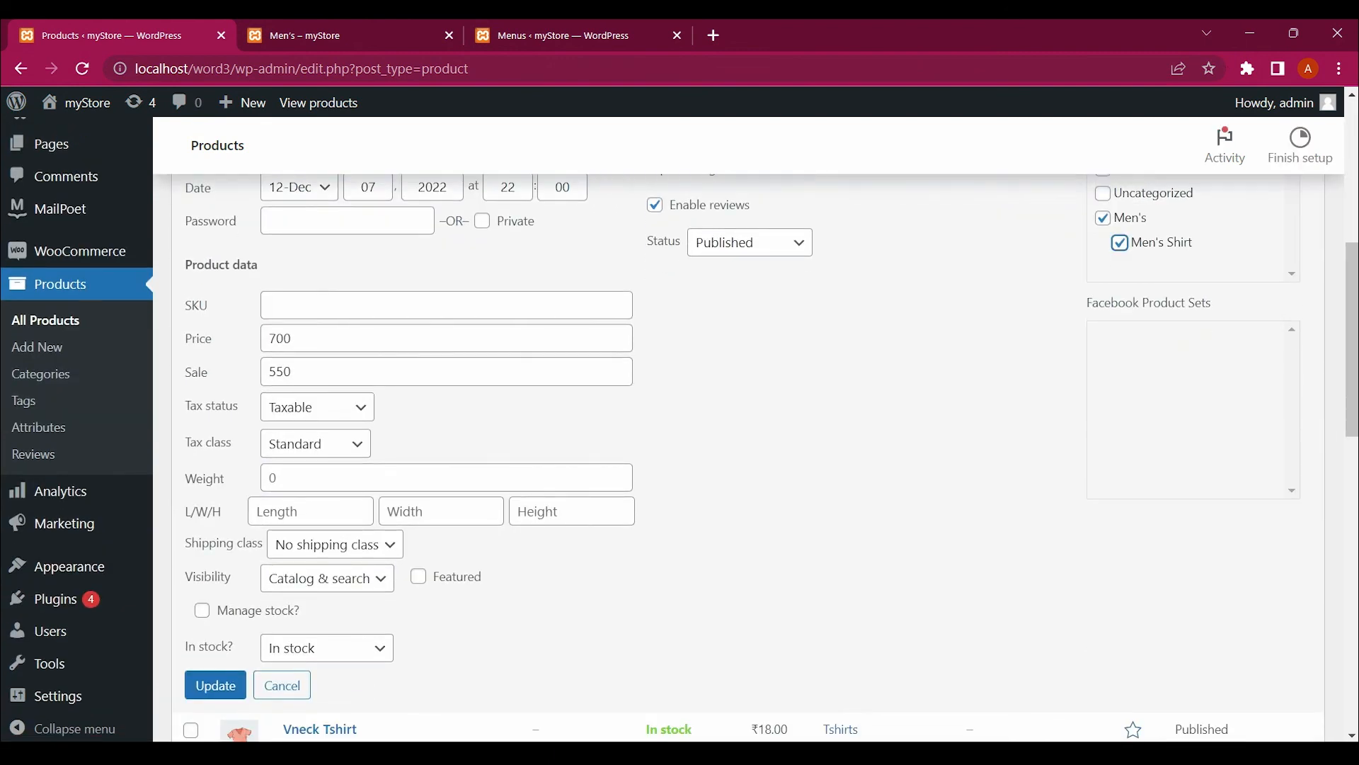
scroll(679, 435, "down", 5)
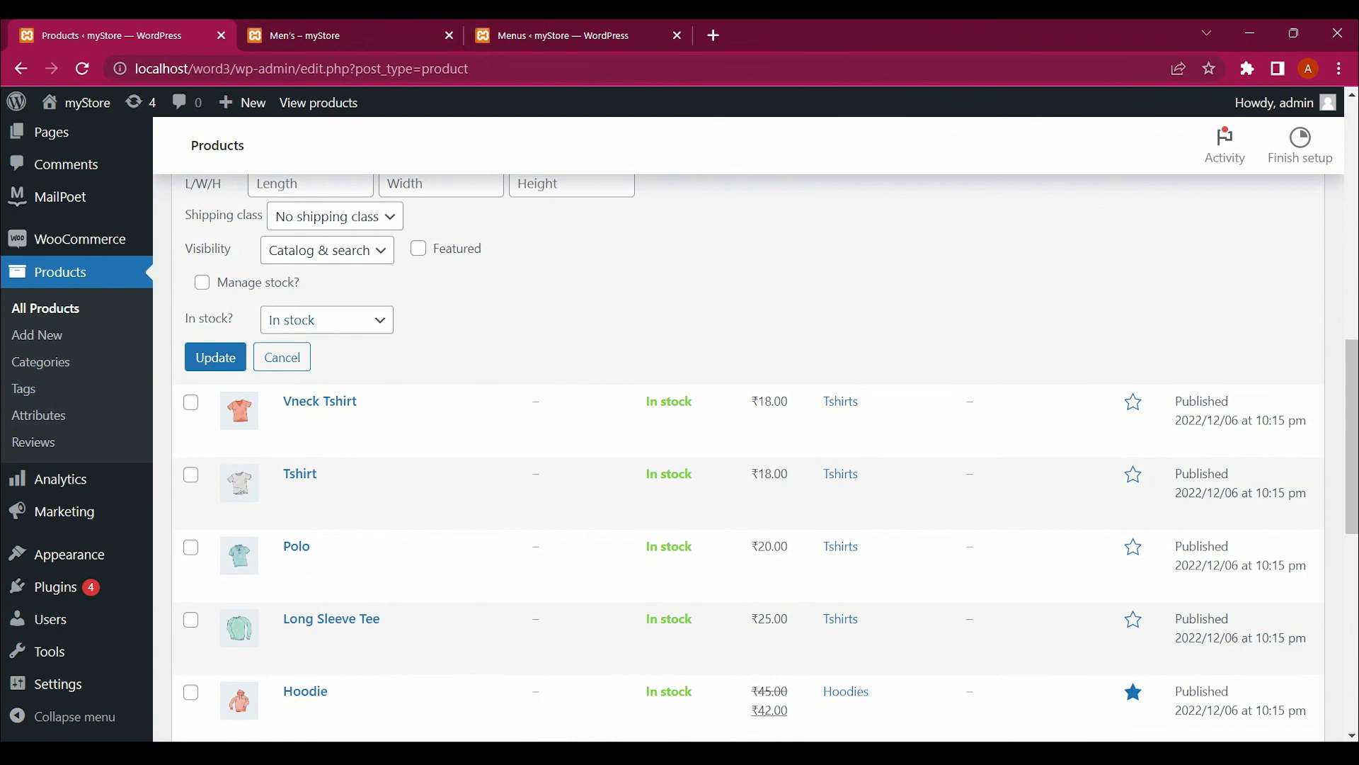
left_click(215, 356)
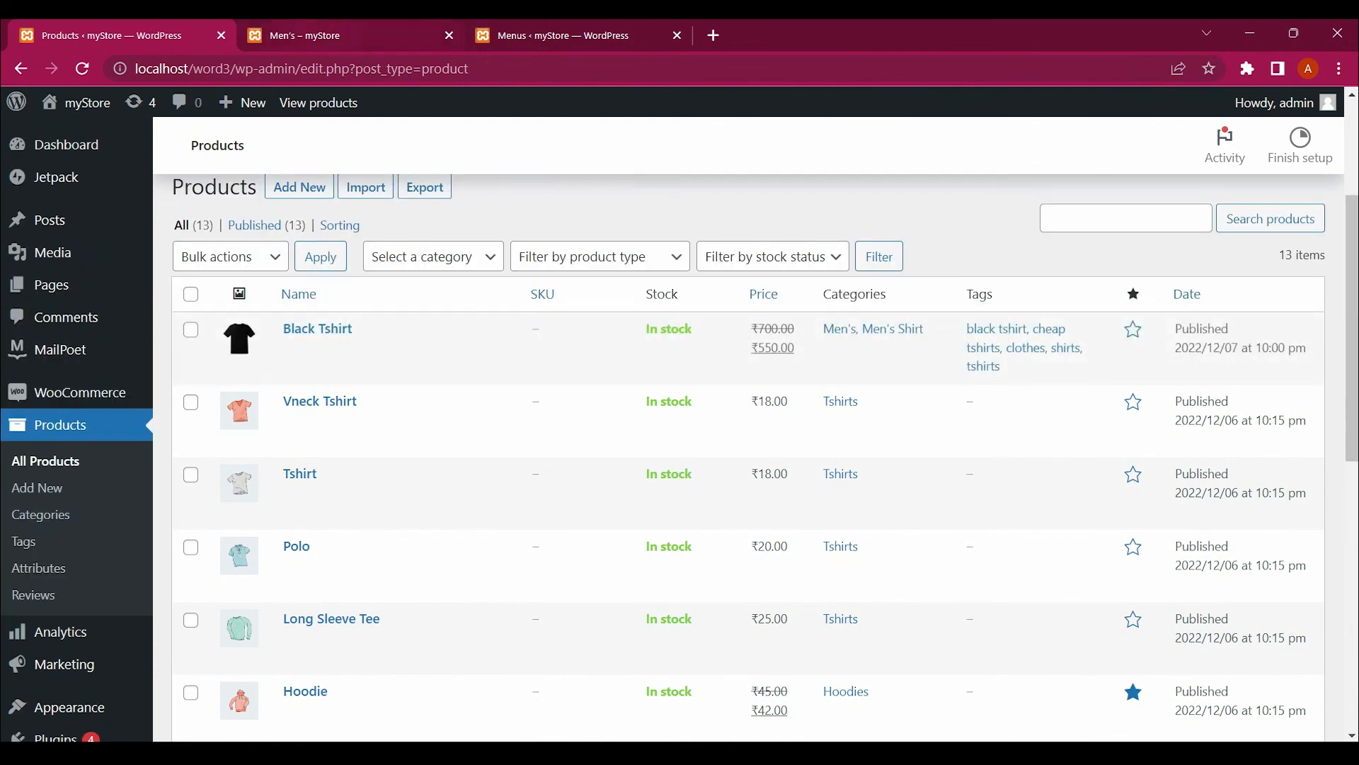
Check the storefront's Men's page, return to the menu editor and save the Main Menu again
left_click(340, 35)
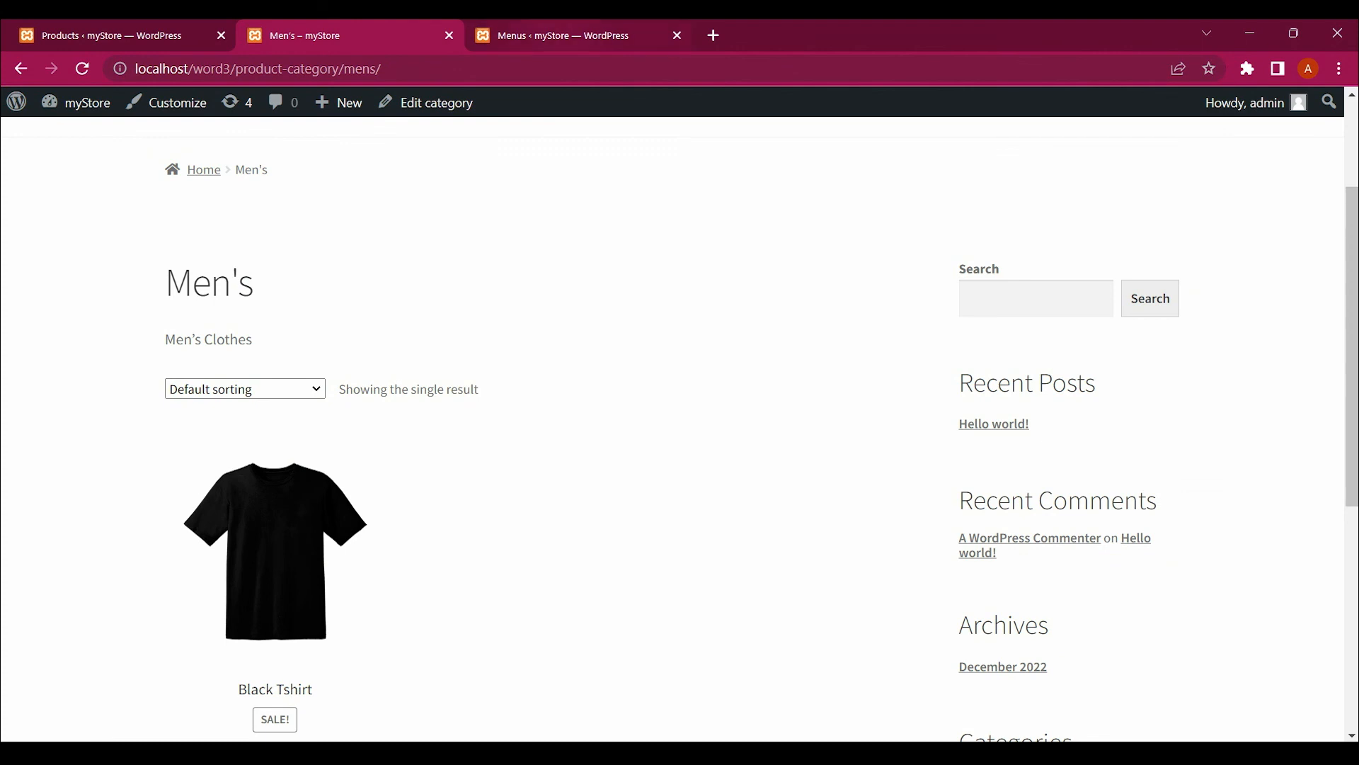
left_click(564, 35)
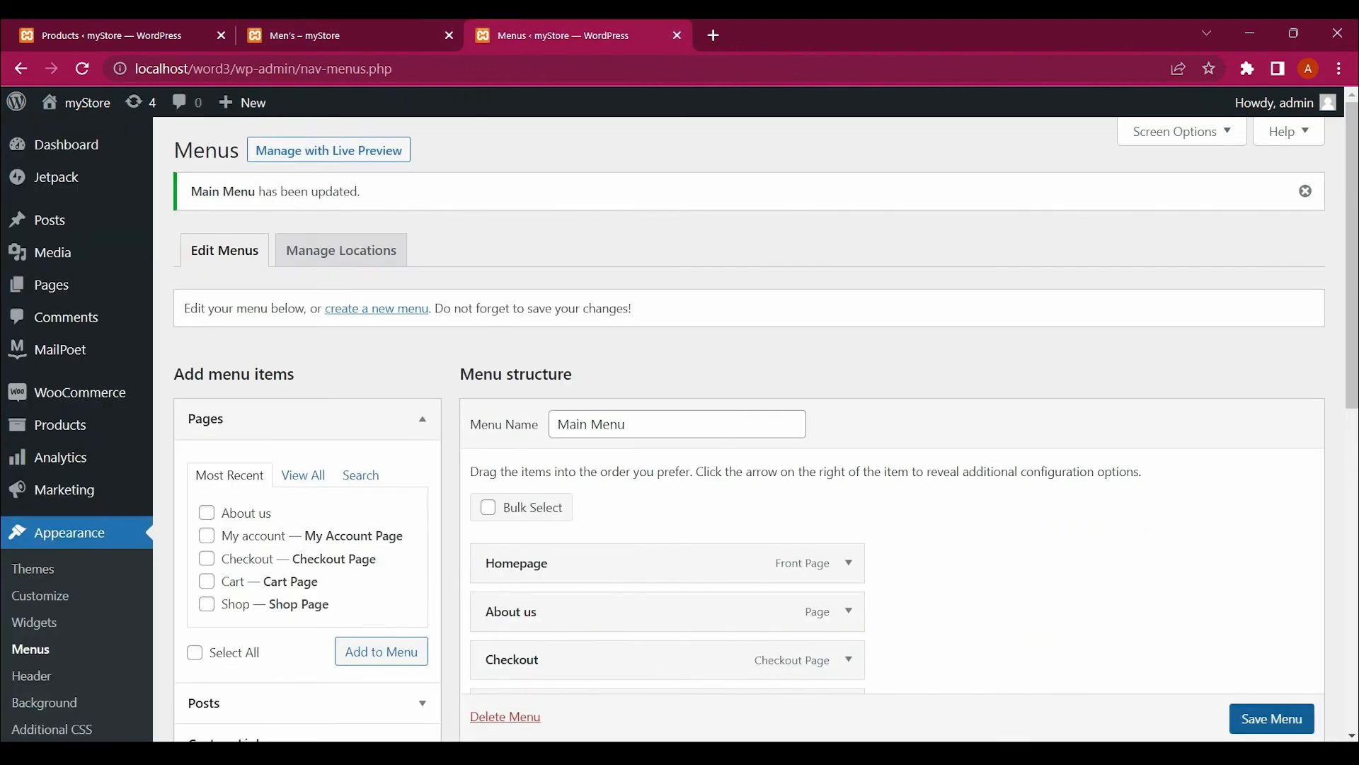
scroll(1272, 719, "down", 1)
left_click(1272, 718)
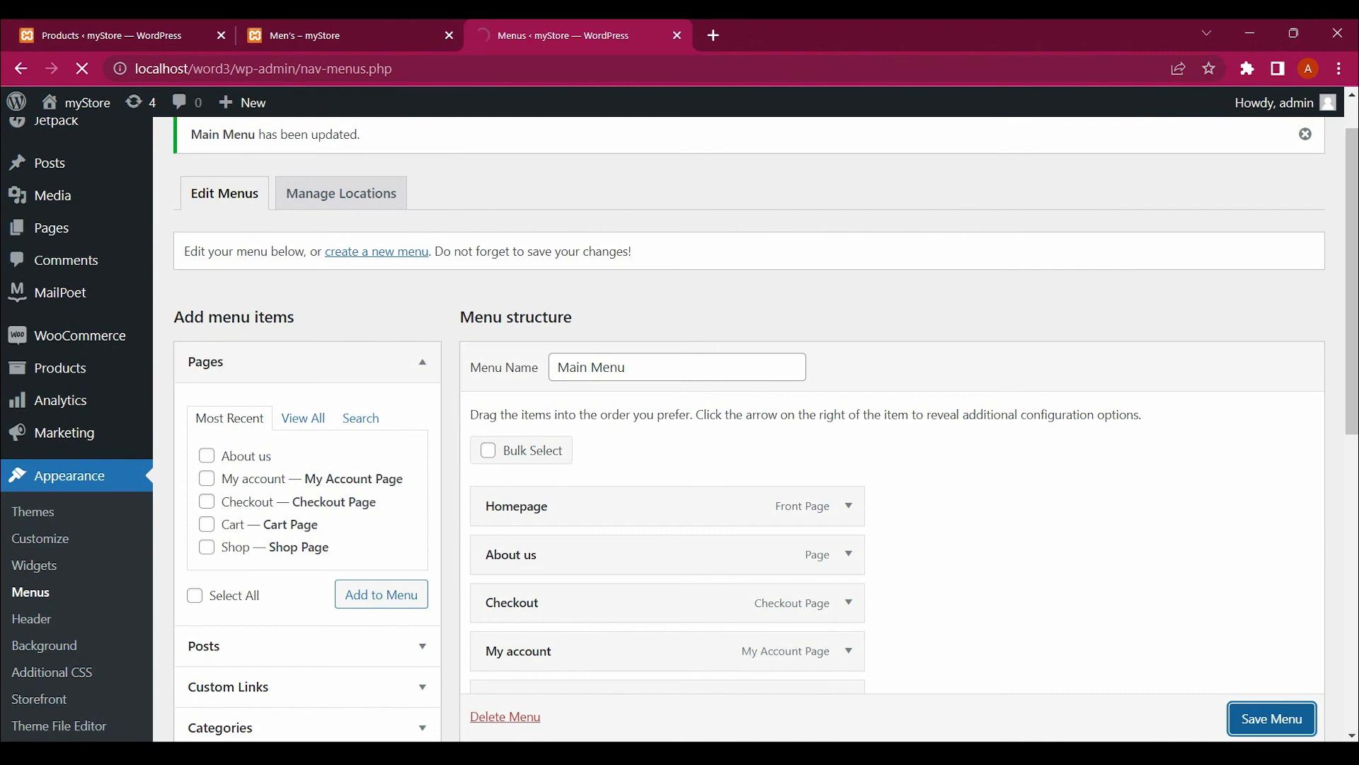
Return to the storefront, open the Shop page and bring up its category submenu
left_click(340, 35)
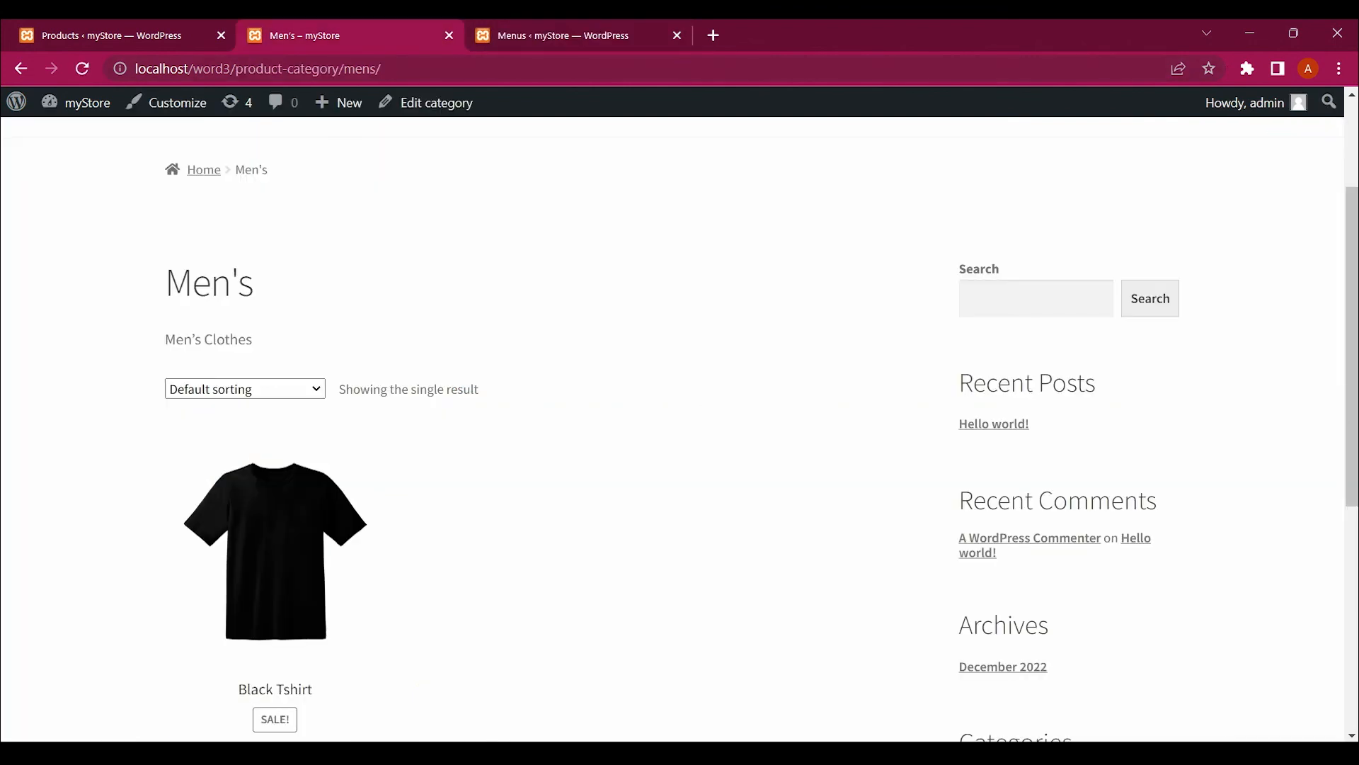
scroll(680, 425, "up", 2)
scroll(680, 424, "up", 1)
left_click(634, 274)
mouse_move(672, 334)
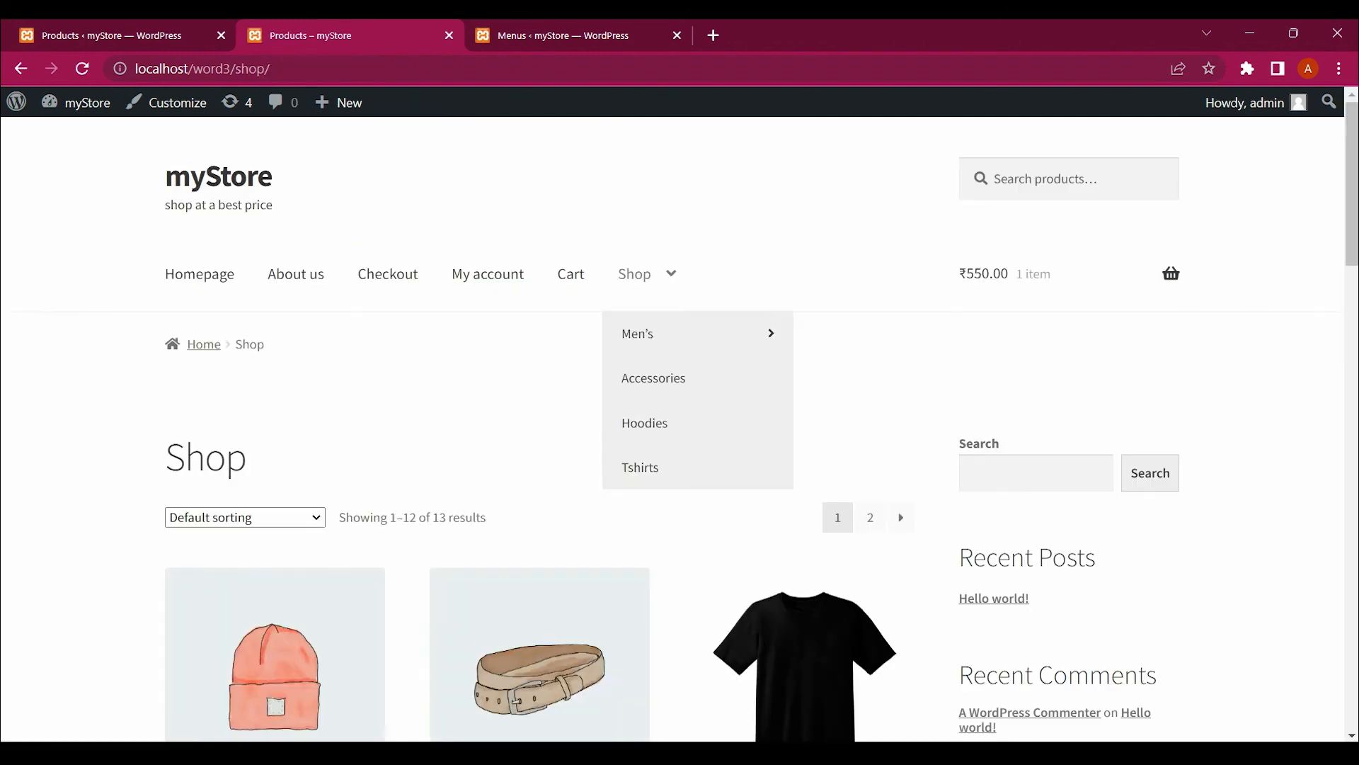
Open the Men's category page from the Shop submenu, look through its products and check the submenu again
left_click(673, 334)
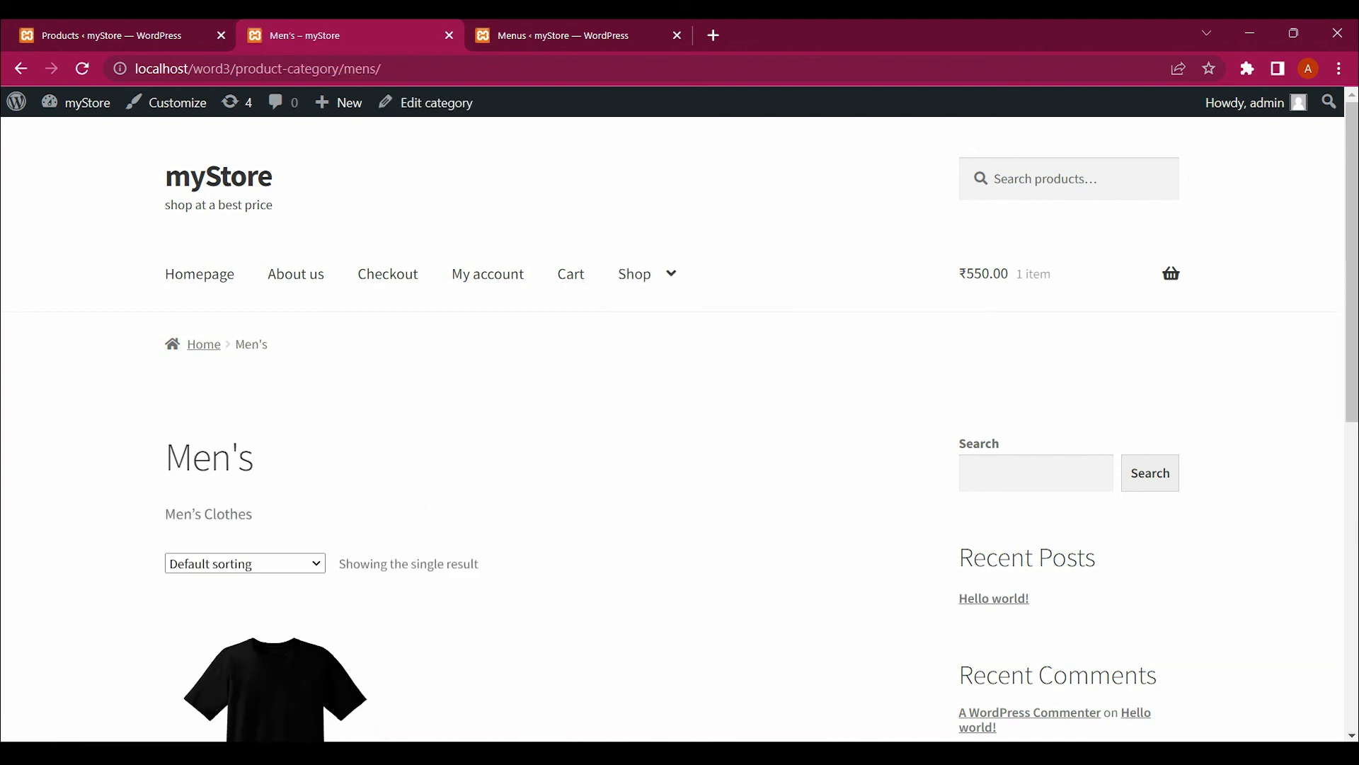
scroll(680, 425, "down", 5)
scroll(680, 425, "up", 5)
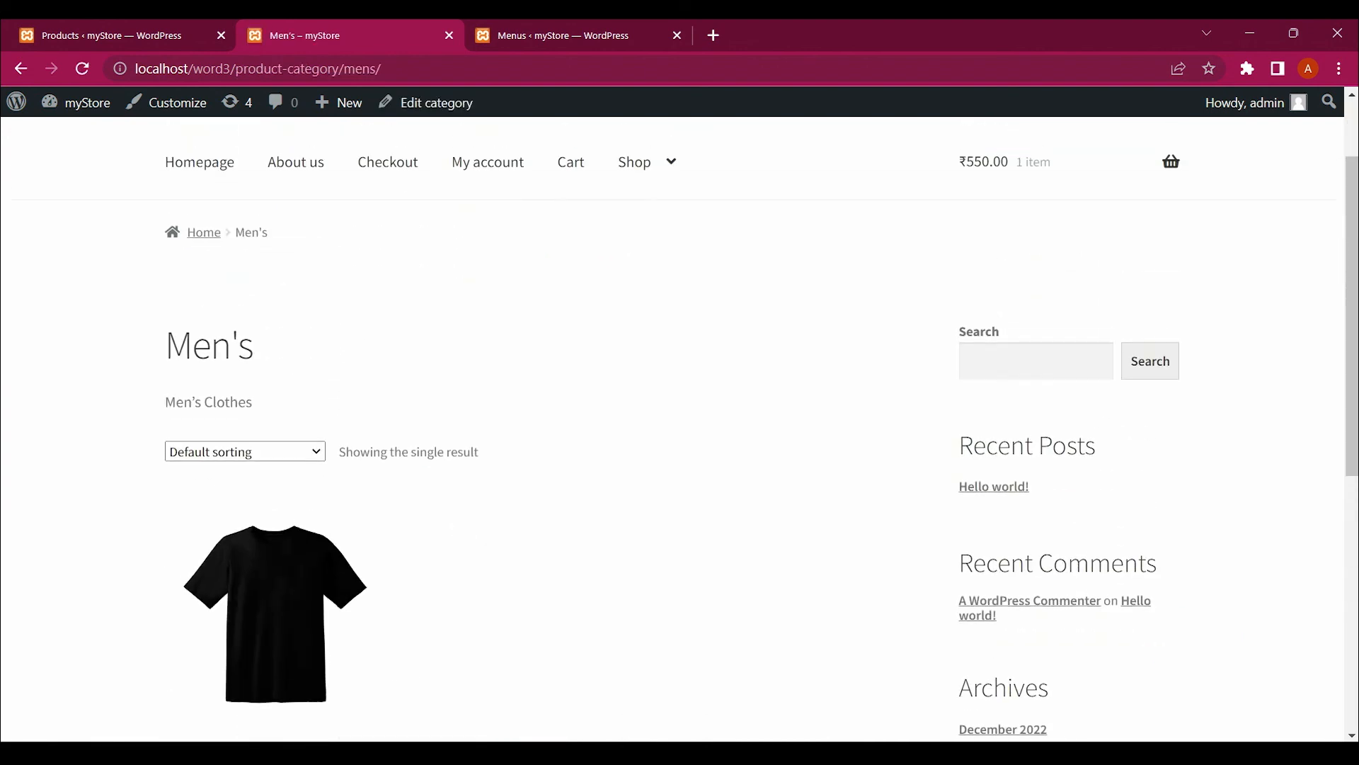
mouse_move(637, 161)
mouse_move(694, 222)
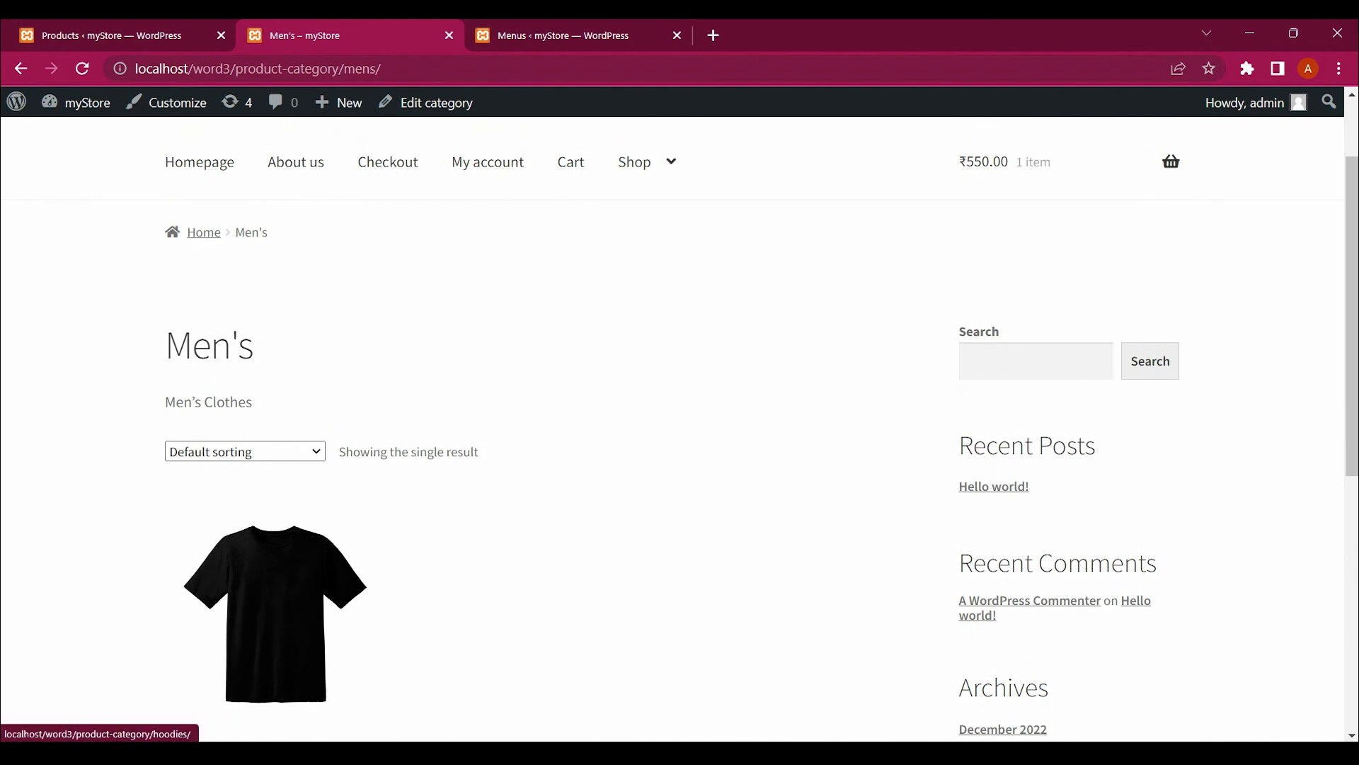
scroll(679, 424, "down", 3)
scroll(679, 425, "up", 4)
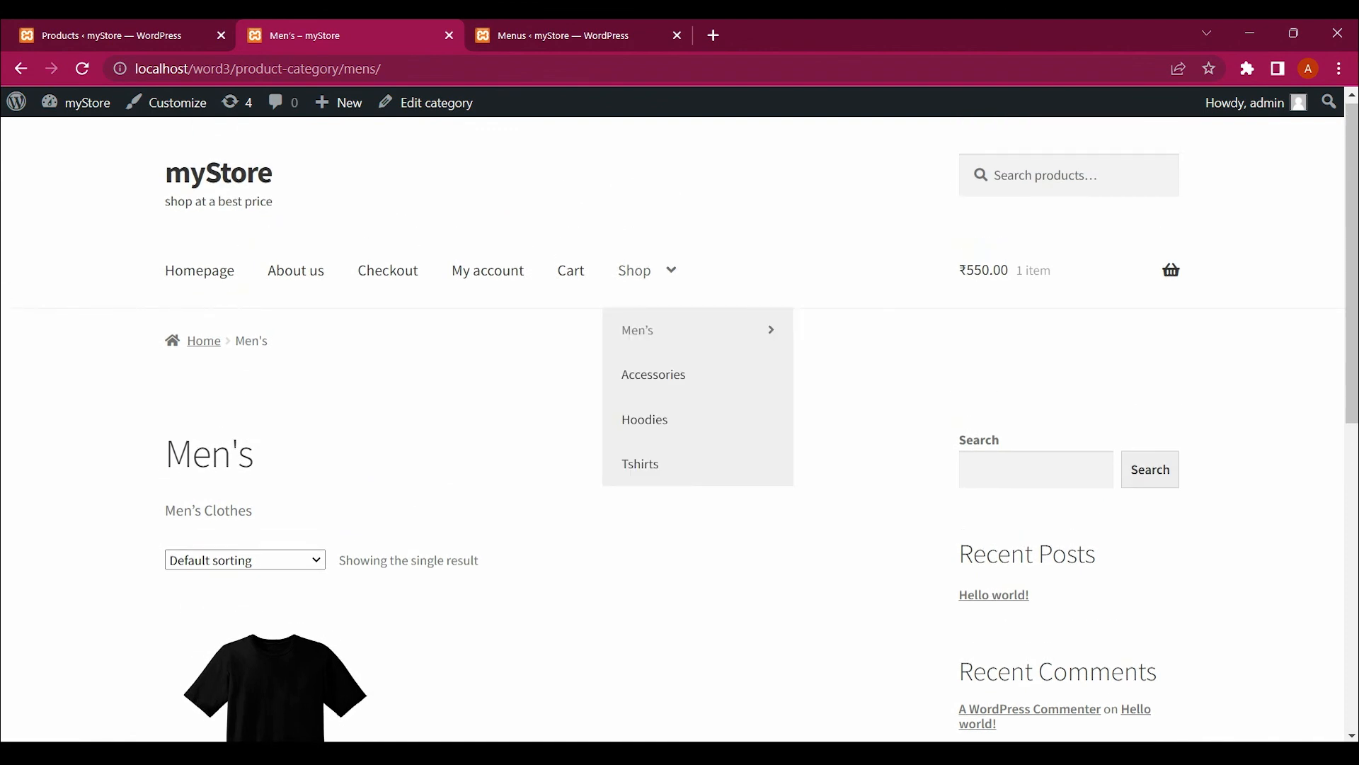
Open the Men's Shirt subcategory page under Men's in the Shop submenu and look through its products
mouse_move(694, 330)
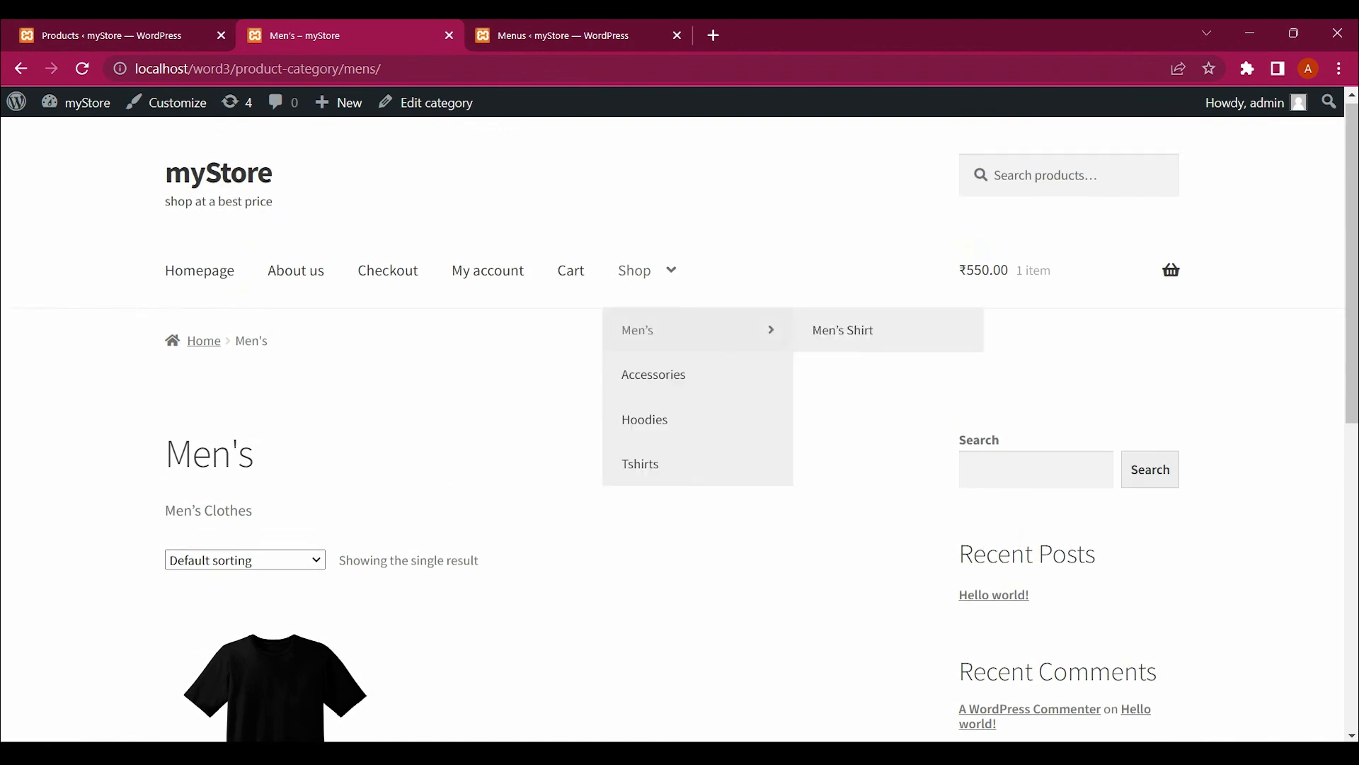
left_click(842, 330)
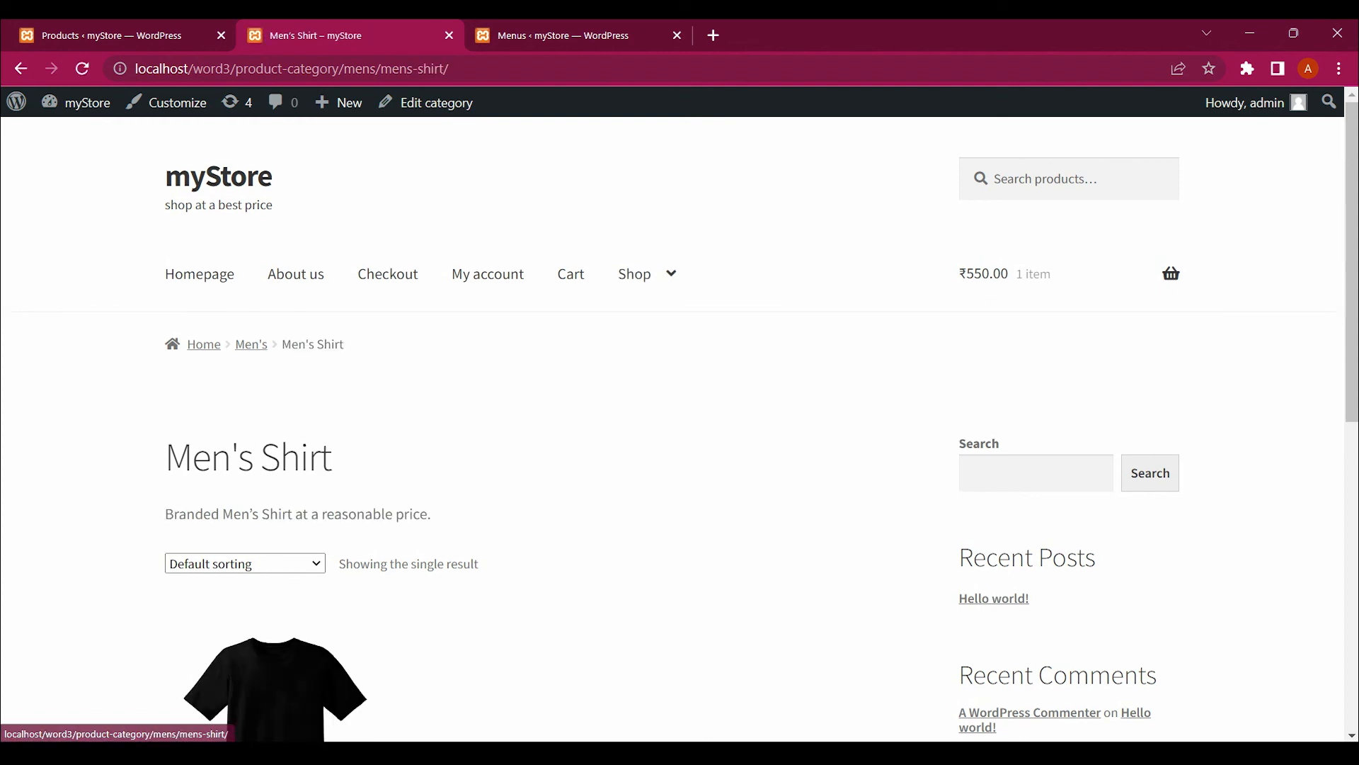
scroll(680, 425, "down", 4)
scroll(680, 425, "down", 1)
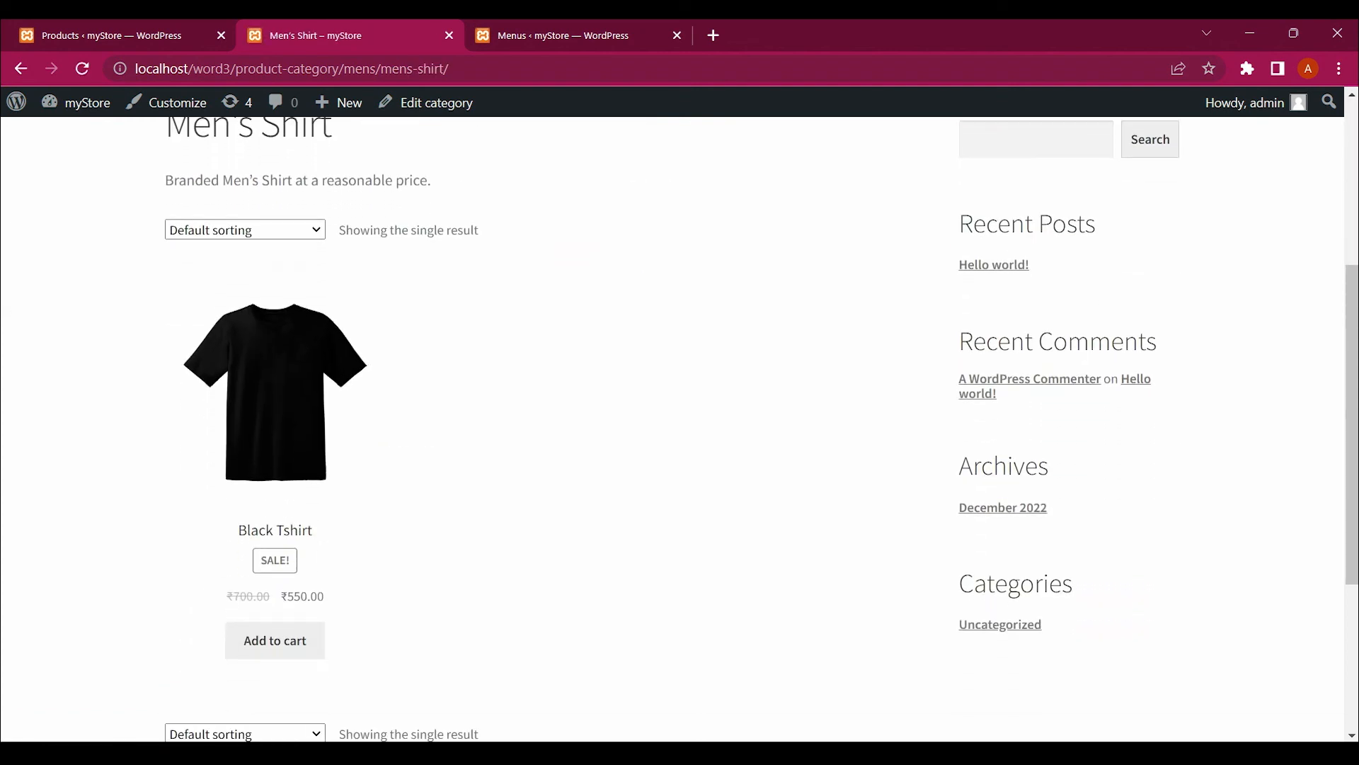
scroll(680, 425, "down", 2)
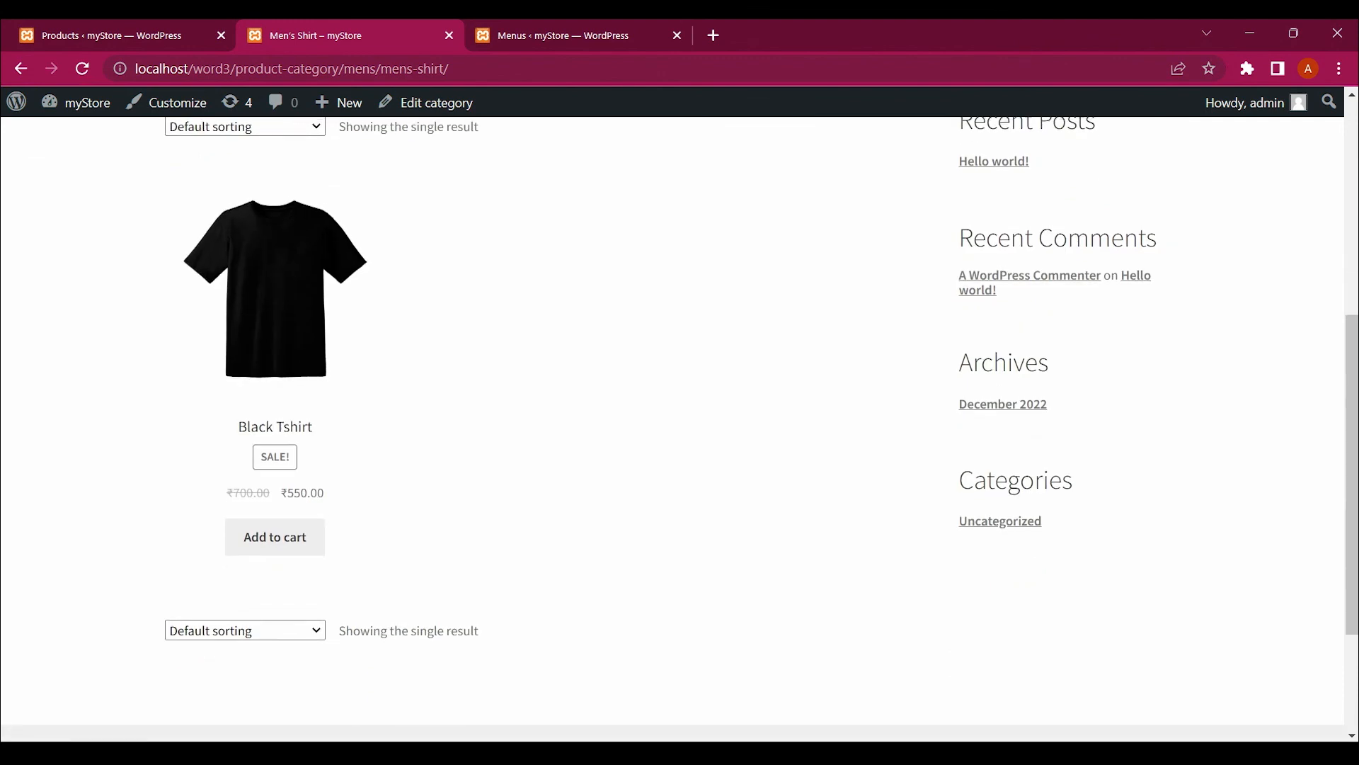
scroll(680, 425, "up", 2)
scroll(680, 424, "up", 5)
scroll(680, 425, "down", 2)
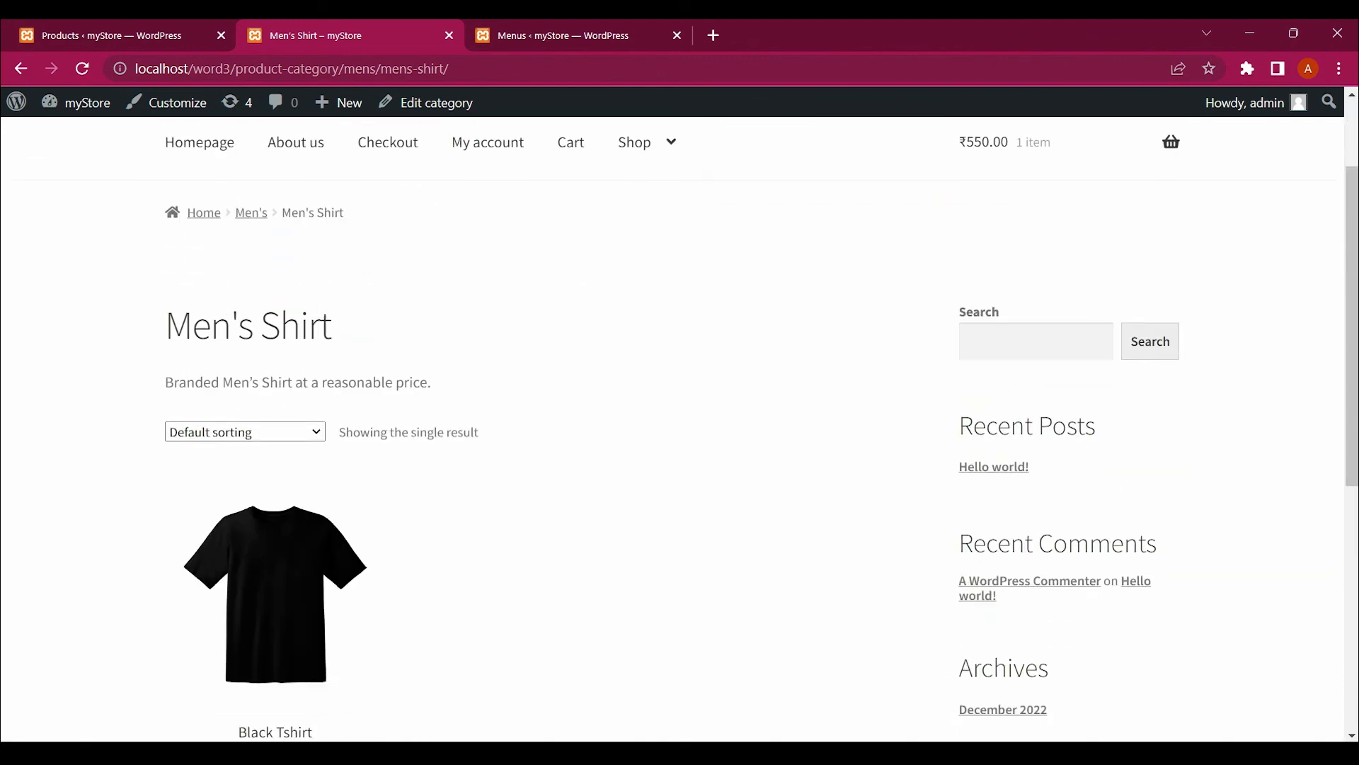
scroll(680, 425, "up", 2)
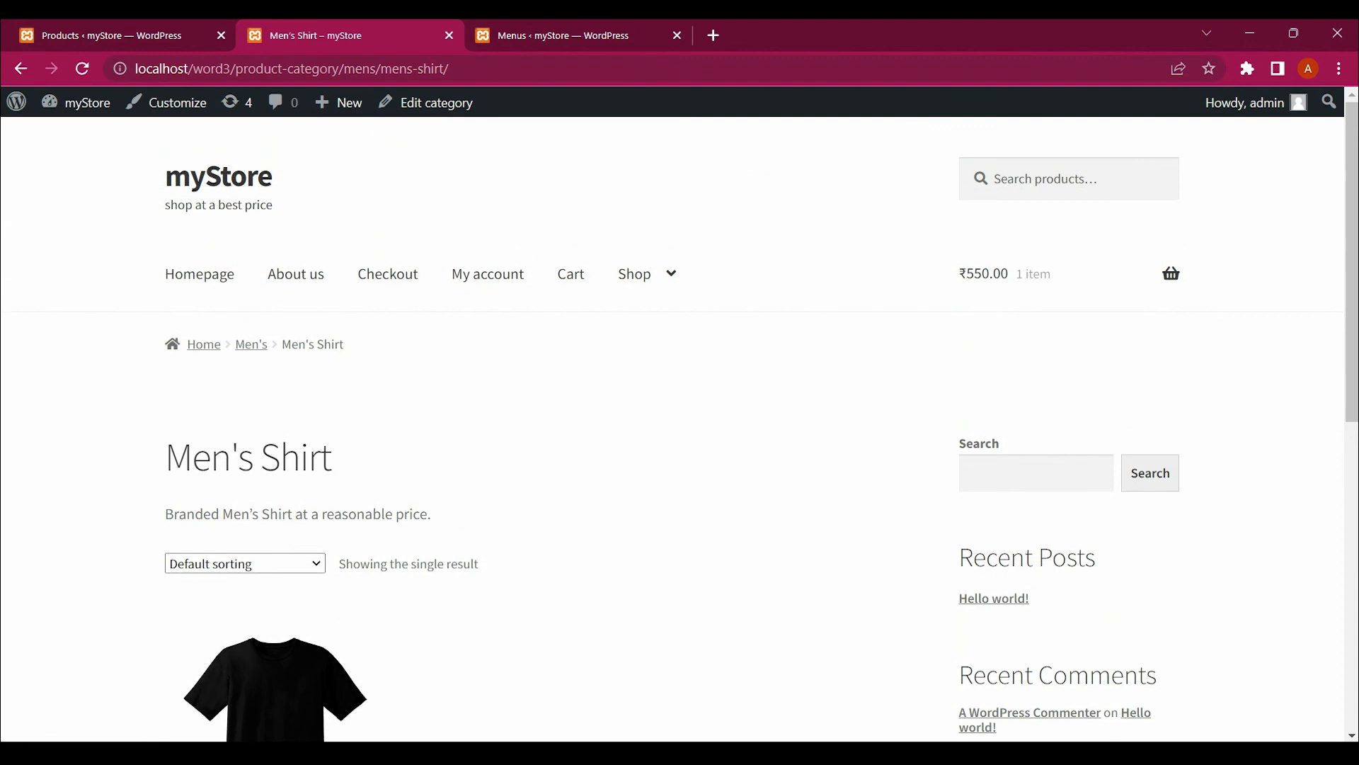
Revisit the admin product list and the storefront's Men's Shirt page, and return to the Main Menu editor
key("ctrl+Tab")
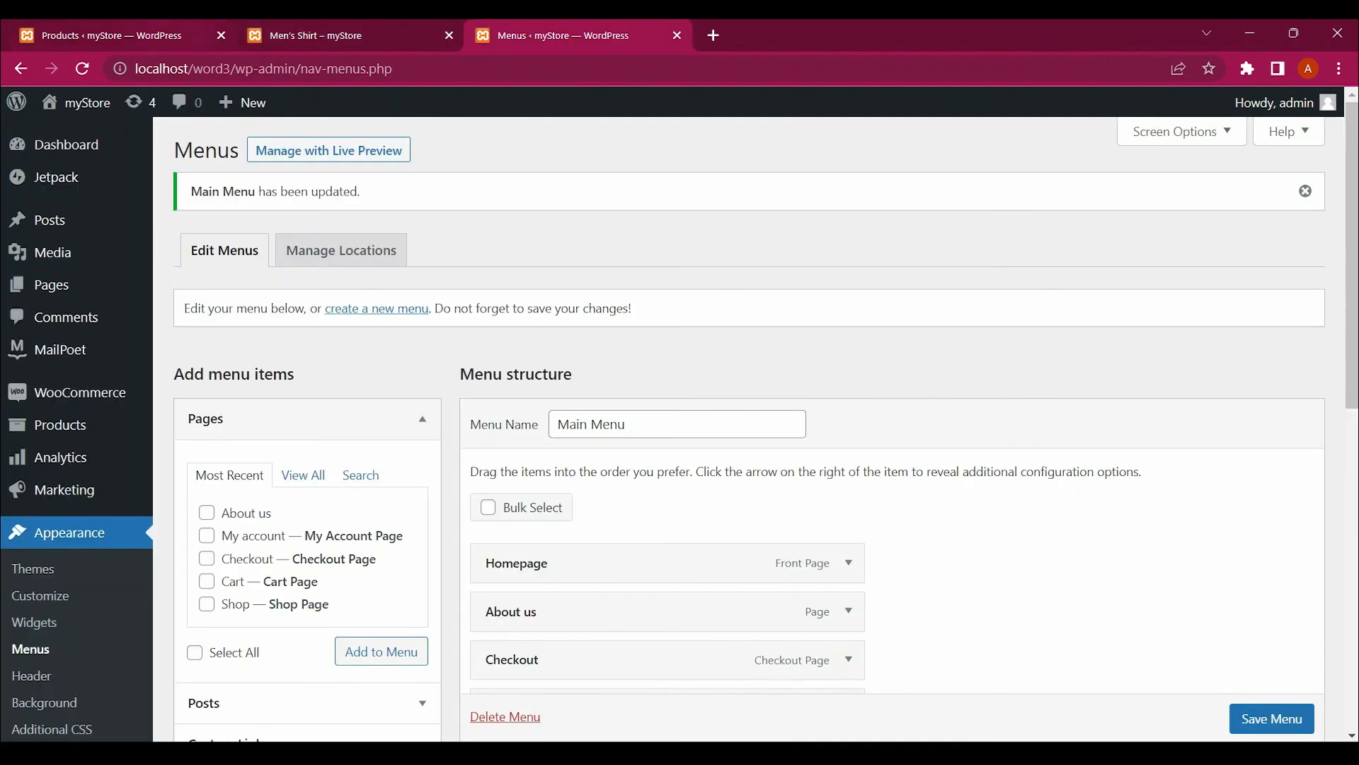
key("ctrl+Tab")
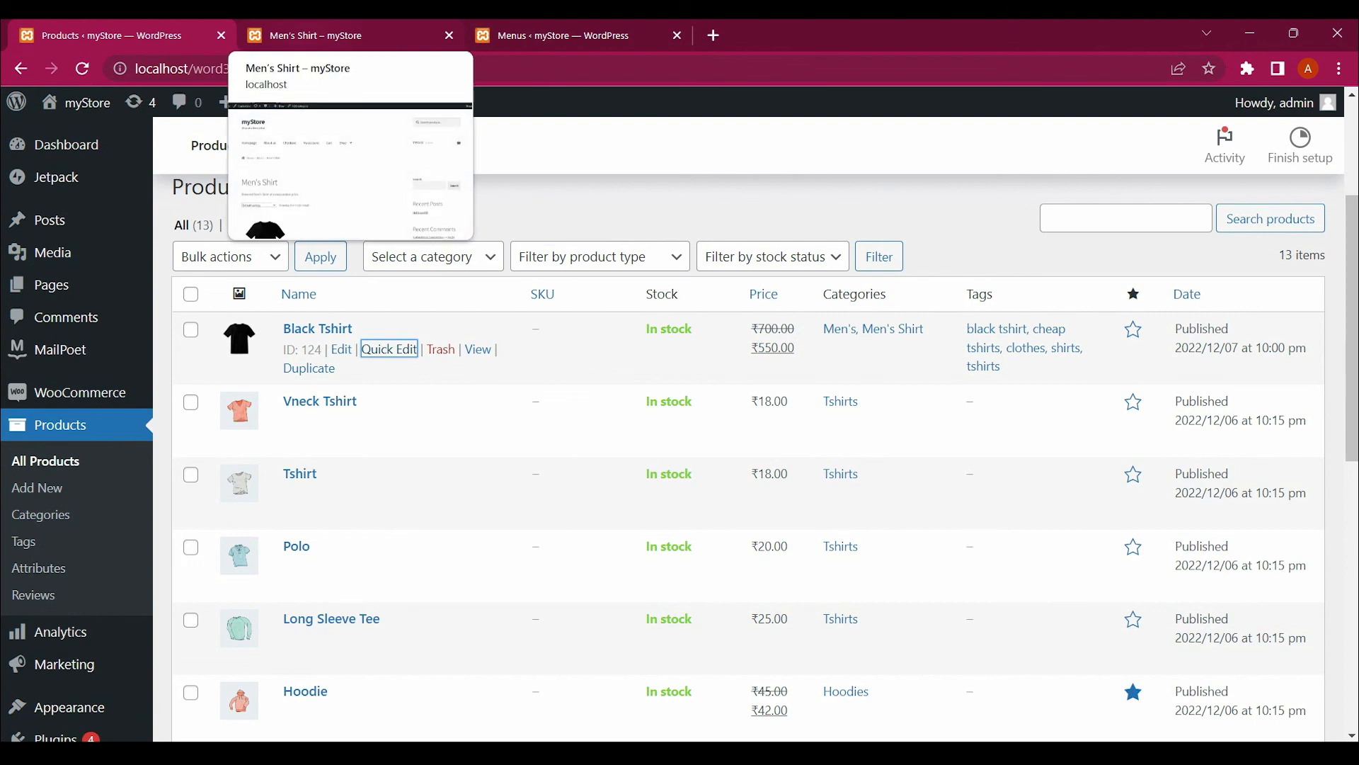
left_click(318, 36)
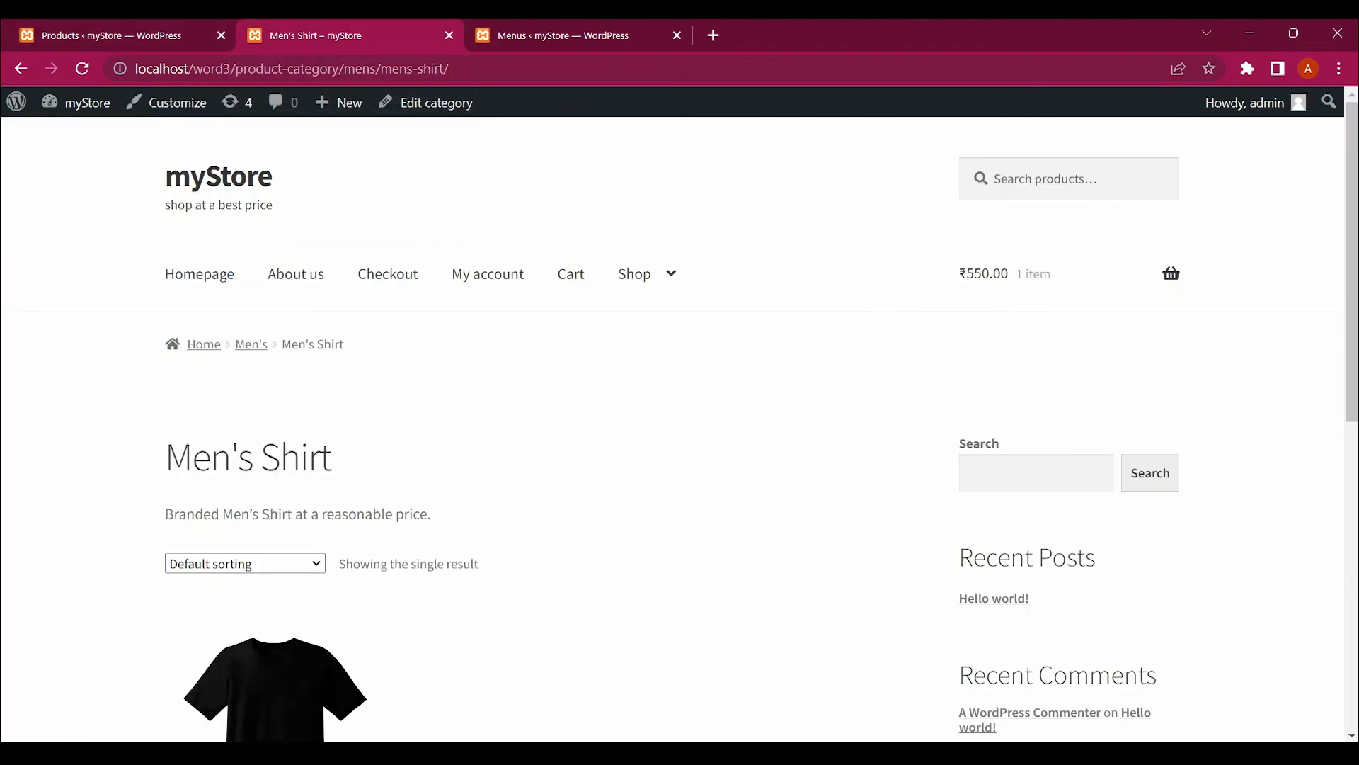
left_click(563, 36)
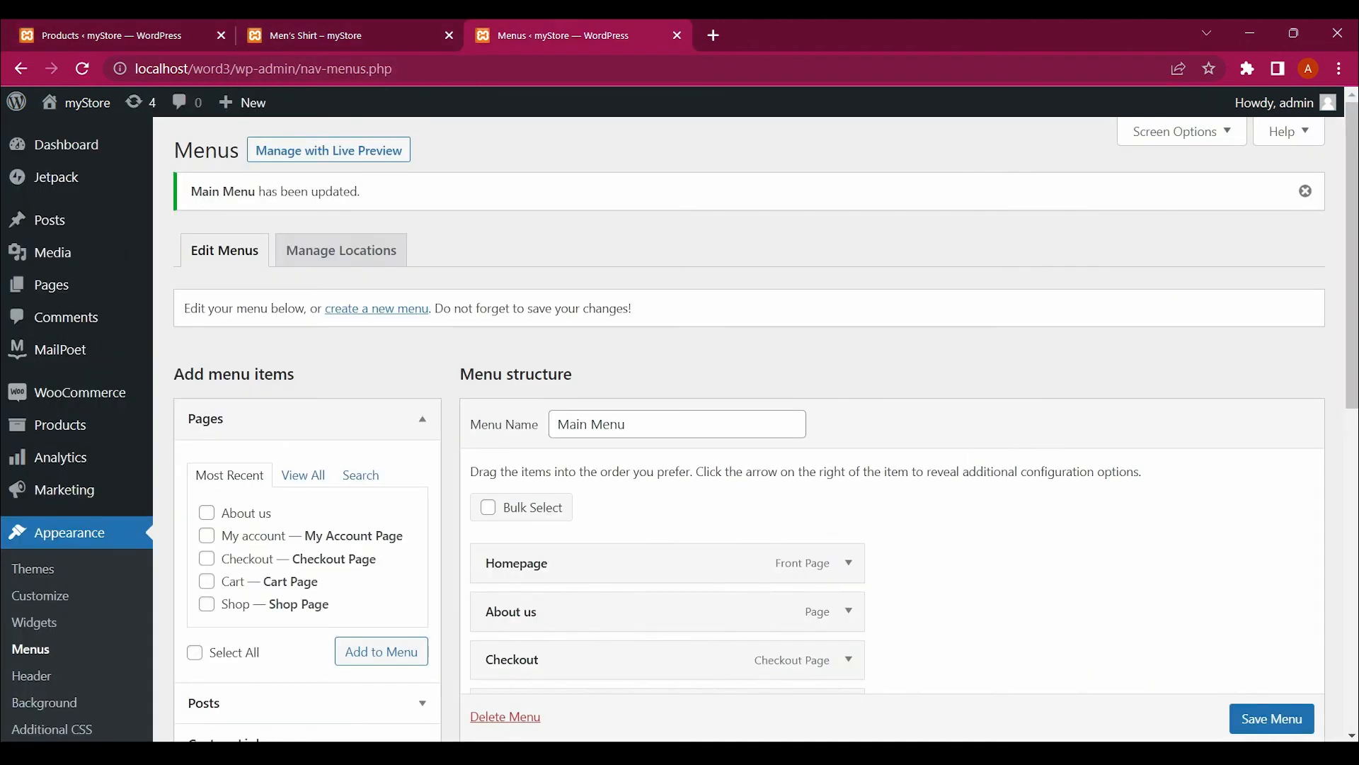